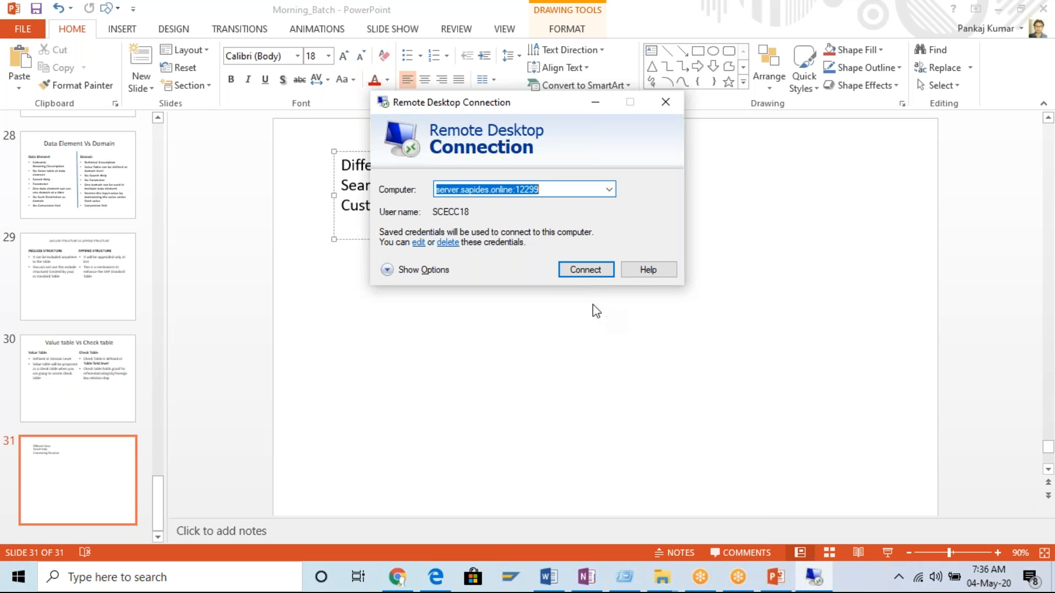
Start the saved remote desktop connection and add a text box reading "Table" below the list on slide 31.
left_click(578, 270)
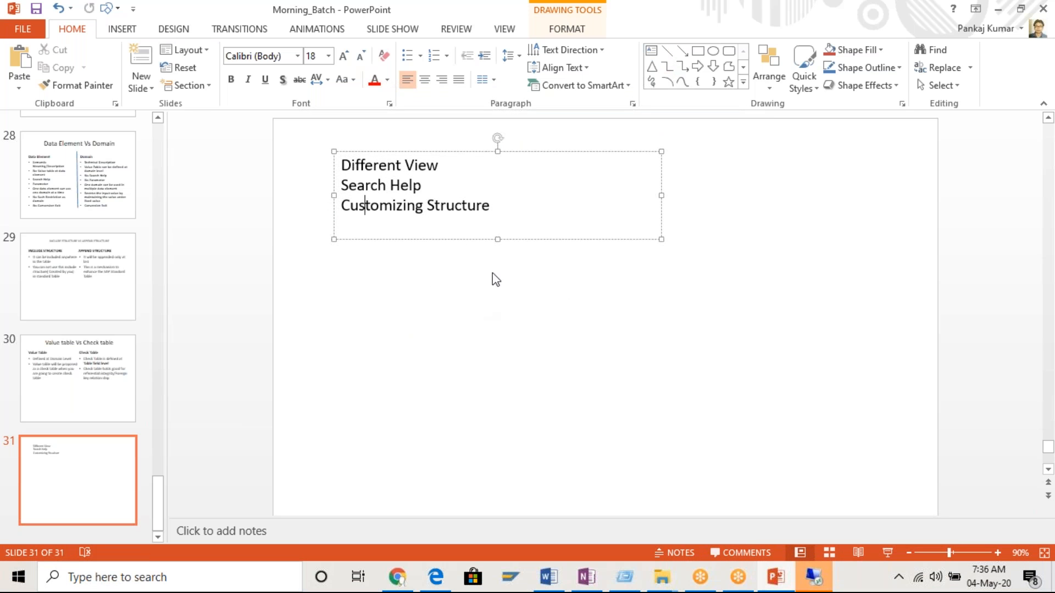
left_click(651, 51)
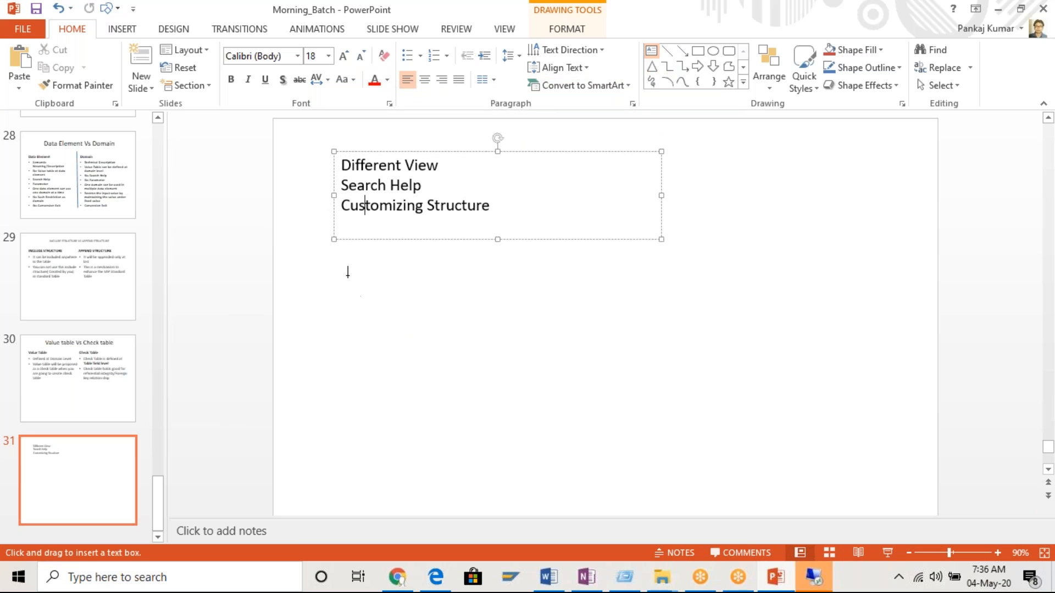
key("Escape")
left_click_drag(323, 274, 606, 498)
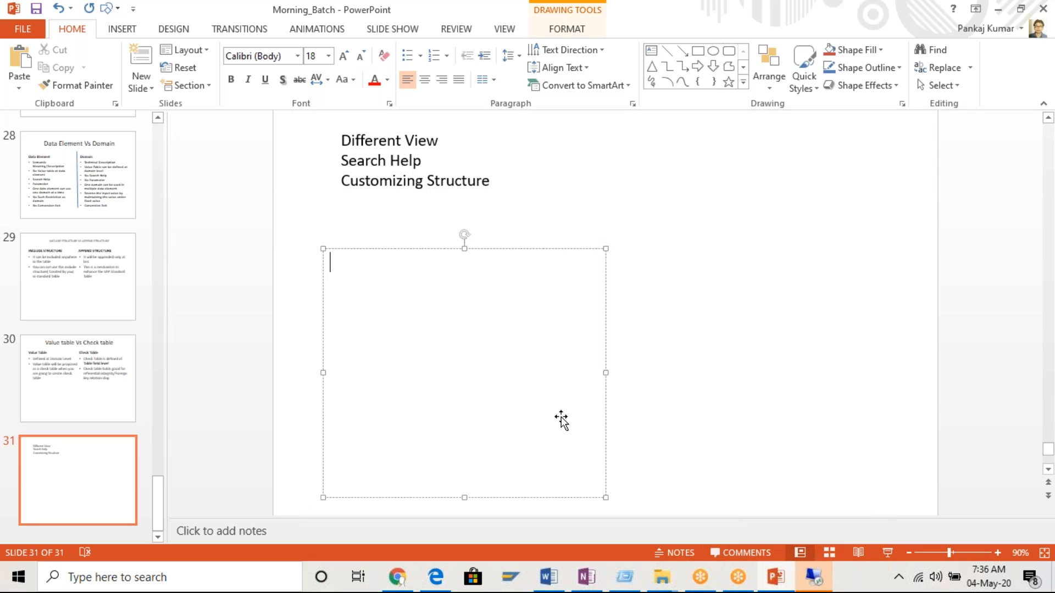
type("table")
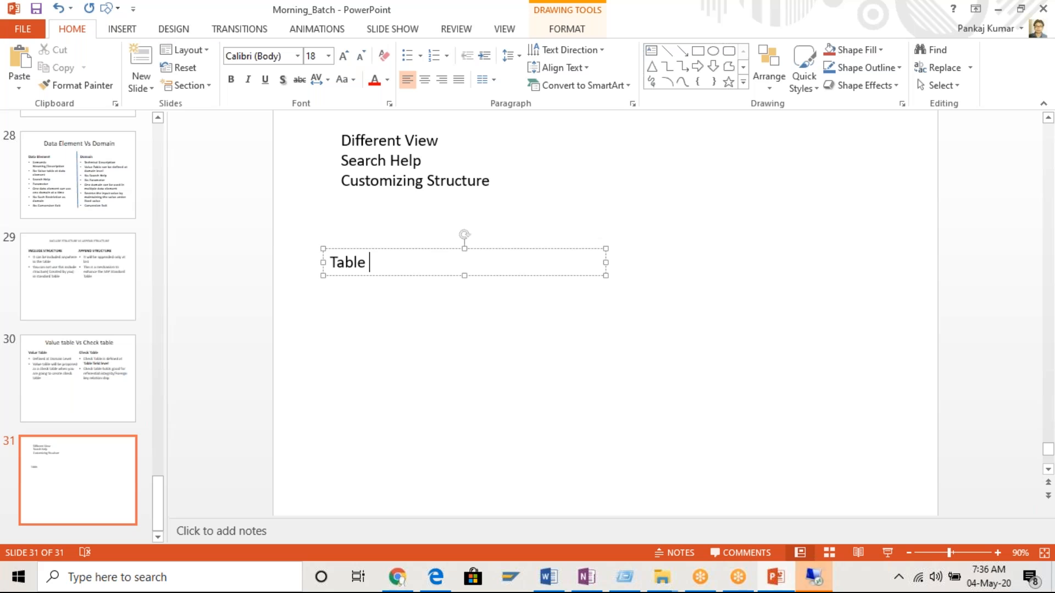
Add a second text box reading "Structure" beside the "Table" text box on slide 31.
left_click(652, 50)
mouse_move(628, 244)
left_mouse_down()
mouse_move(860, 304)
mouse_move(921, 271)
left_mouse_up()
type("STurc")
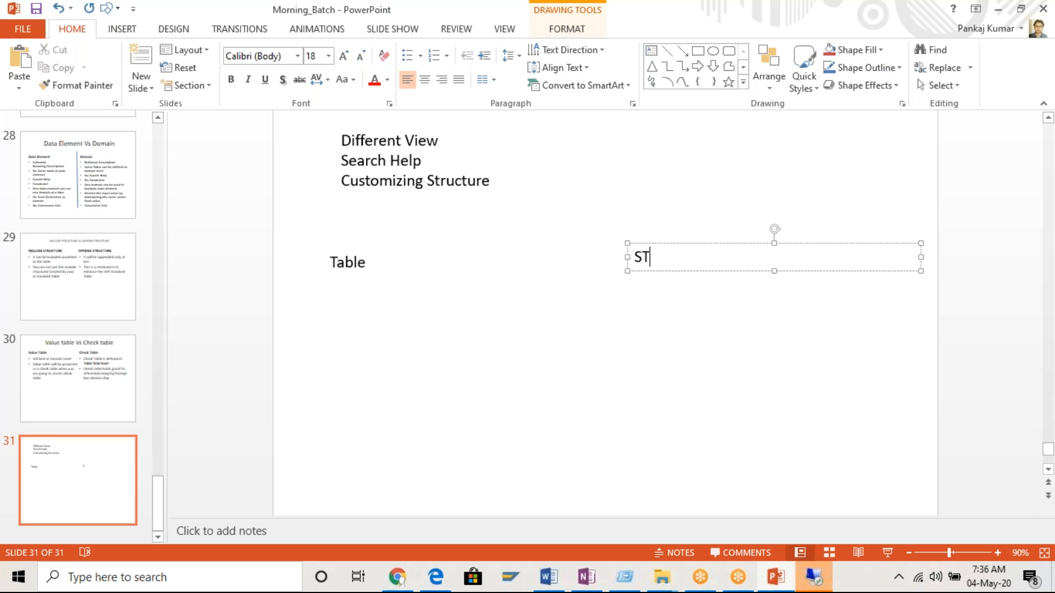
key("BackSpace")
key("BackSpace")
key("BackSpace")
key("BackSpace")
type("tructure")
Draw a vertical dividing line between the "Table" and "Structure" headings, extending down the slide.
left_click(351, 266)
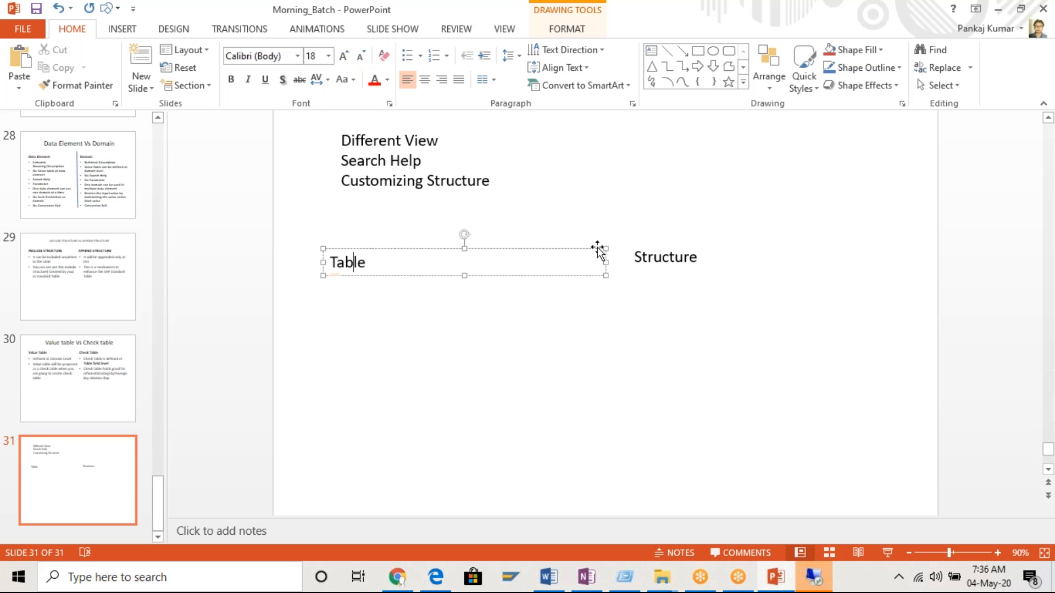
left_click(690, 256)
left_click(666, 50)
mouse_move(595, 223)
left_mouse_down()
mouse_move(582, 419)
mouse_move(613, 540)
mouse_move(600, 502)
left_mouse_up()
Position the "Table" and "Structure" headings level on either side of the dividing line, and start a new line under "Table".
left_click(350, 171)
left_click_drag(606, 178, 589, 178)
left_click_drag(504, 165, 495, 156)
left_click(843, 167)
left_click_drag(843, 167, 852, 156)
left_click(357, 170)
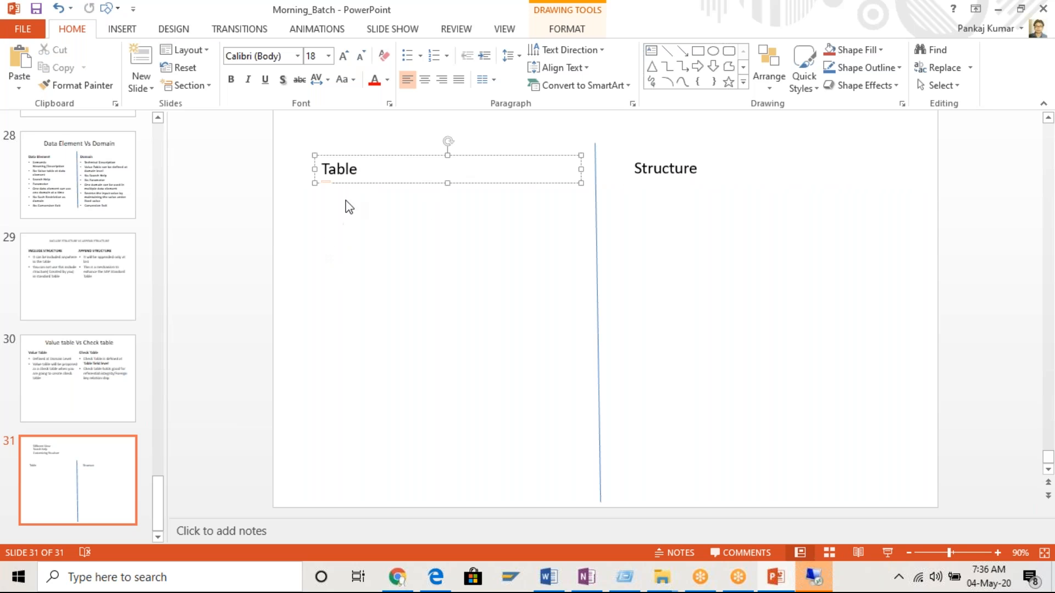
key("Return")
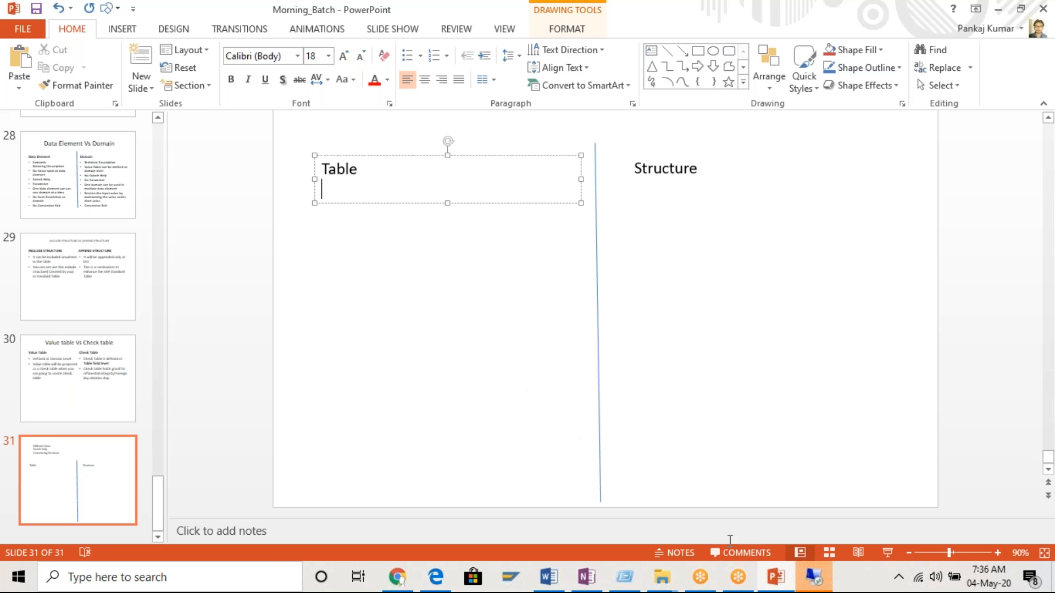
Switch to the remote desktop and log on to ECC6-EHP8 through SAP Logon with the user ID and account password.
left_click(811, 576)
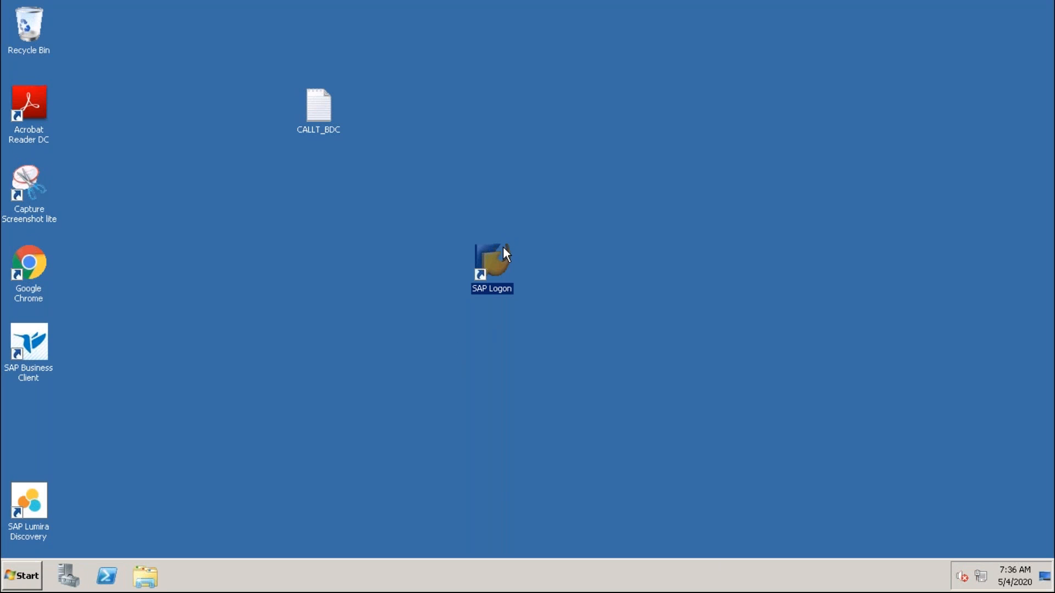
double_click(492, 262)
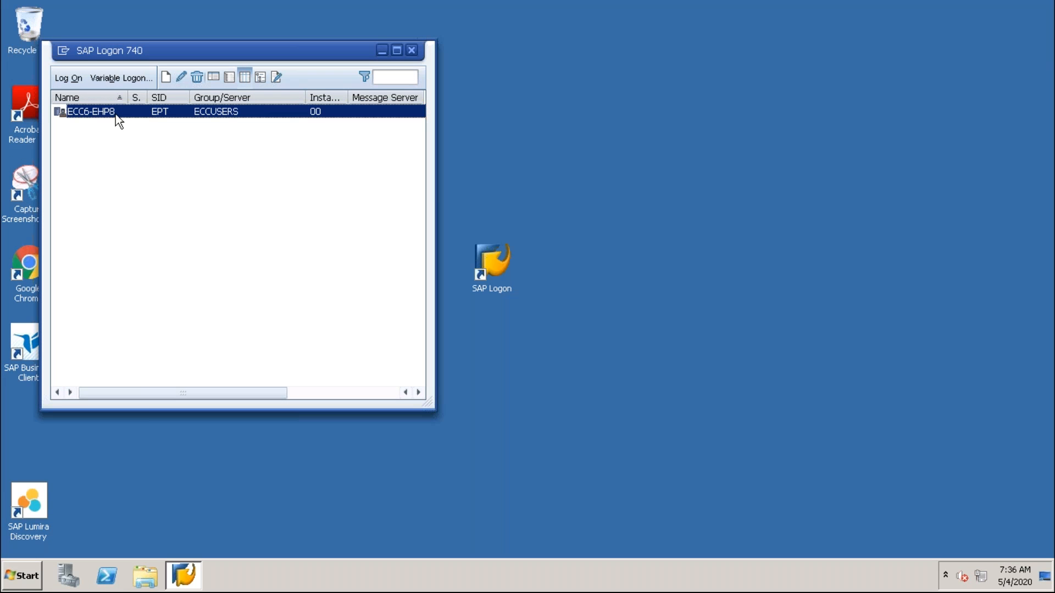
double_click(115, 114)
left_click(139, 174)
left_click(141, 175)
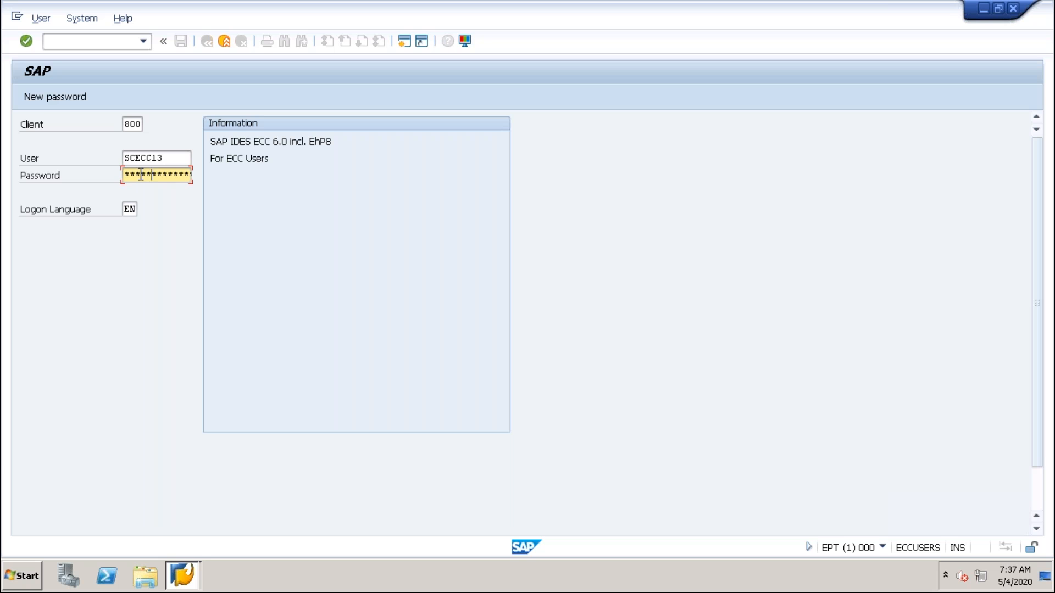
key("Return")
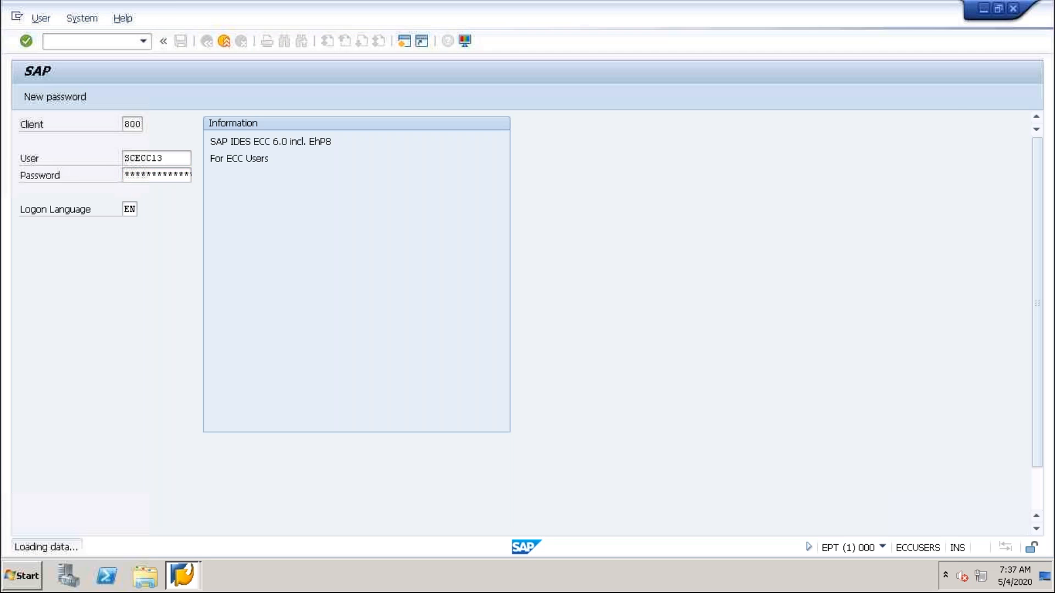
Open transaction SE11 and create the database table ZMB28_EMPLOYEE.
type("/nse11")
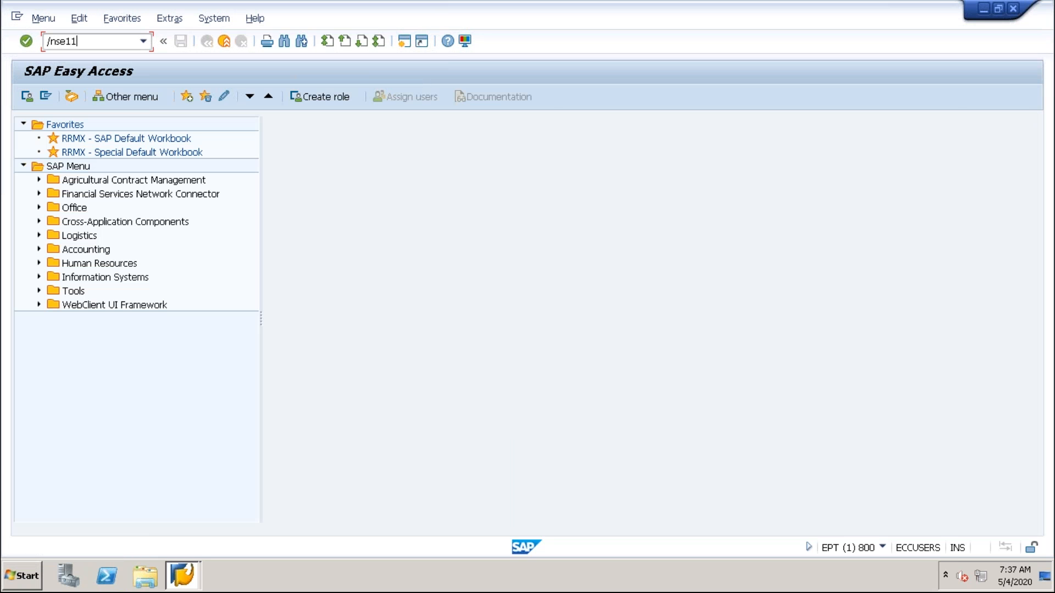
key("Return")
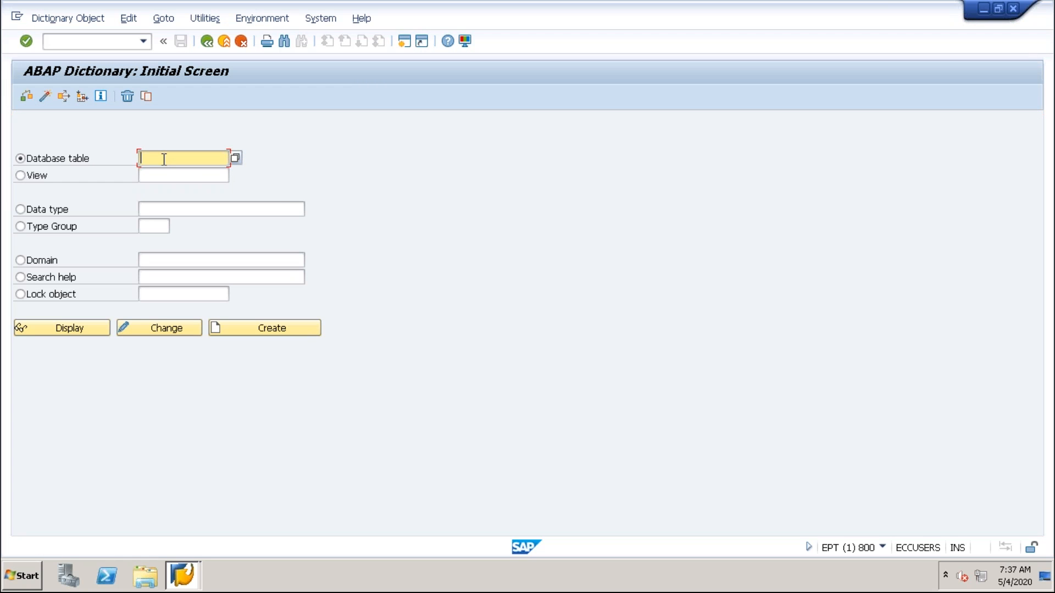
type("Z")
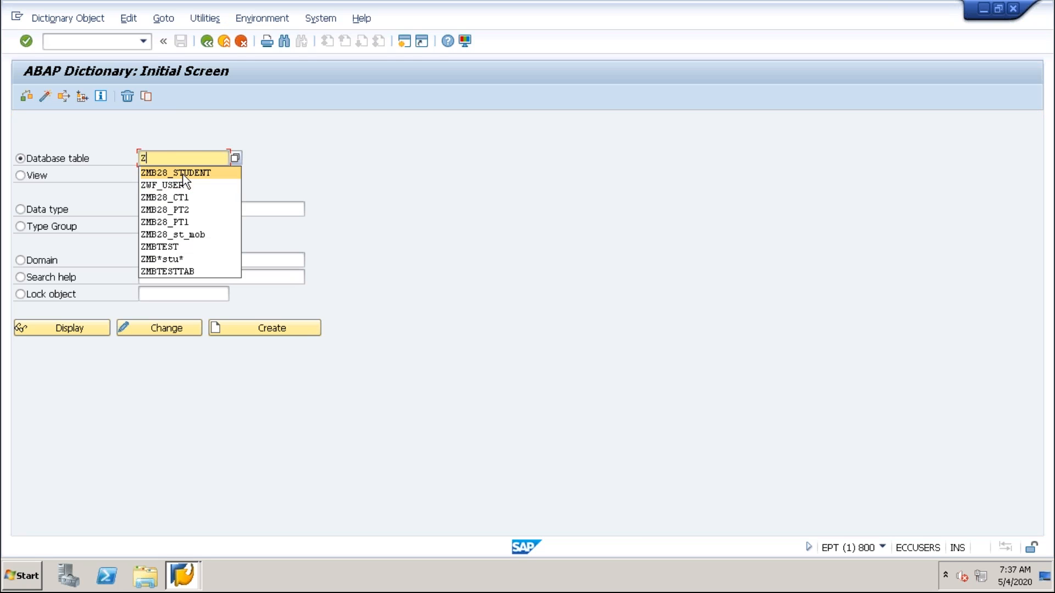
left_click(175, 172)
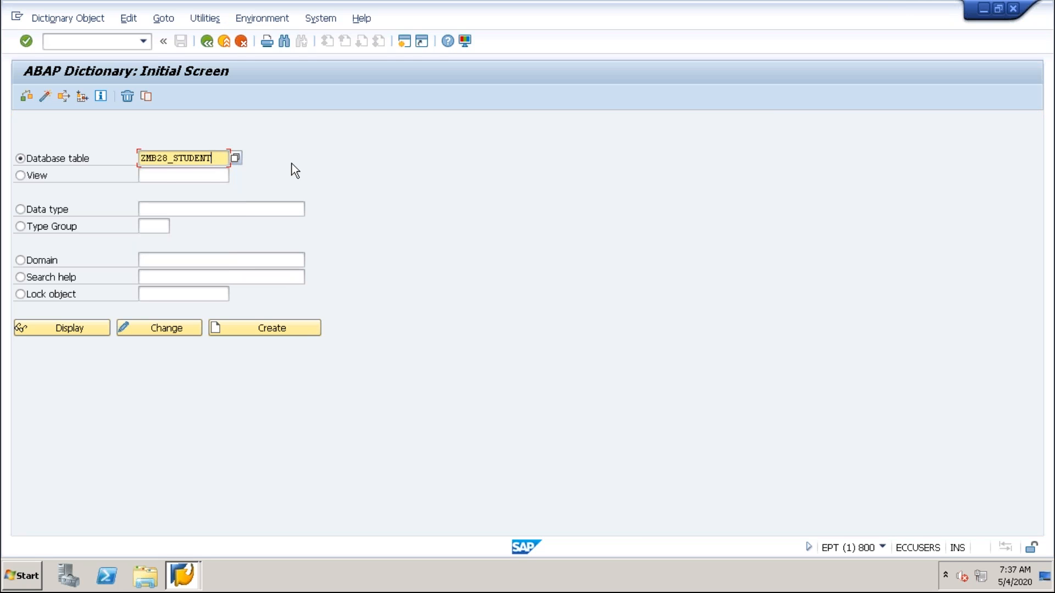
key("BackSpace")
key("BackSpace")
key("BackSpace")
key("BackSpace")
key("BackSpace")
key("BackSpace")
key("BackSpace")
type("EMPLOYEE")
left_click(269, 328)
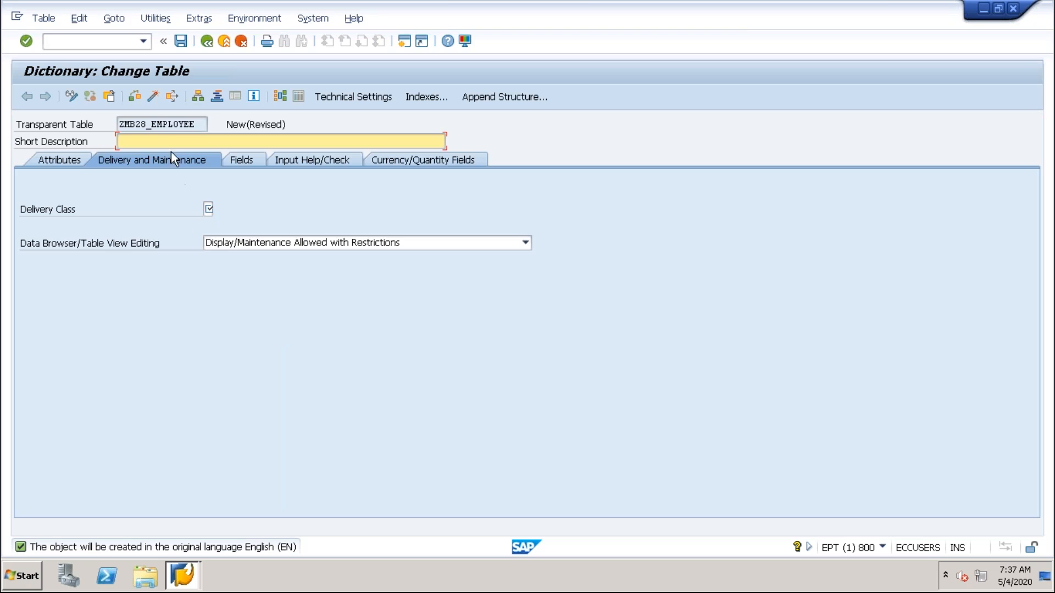
Enter "Employee Table" as the new table's short description.
key("Caps_Lock")
type("Emp")
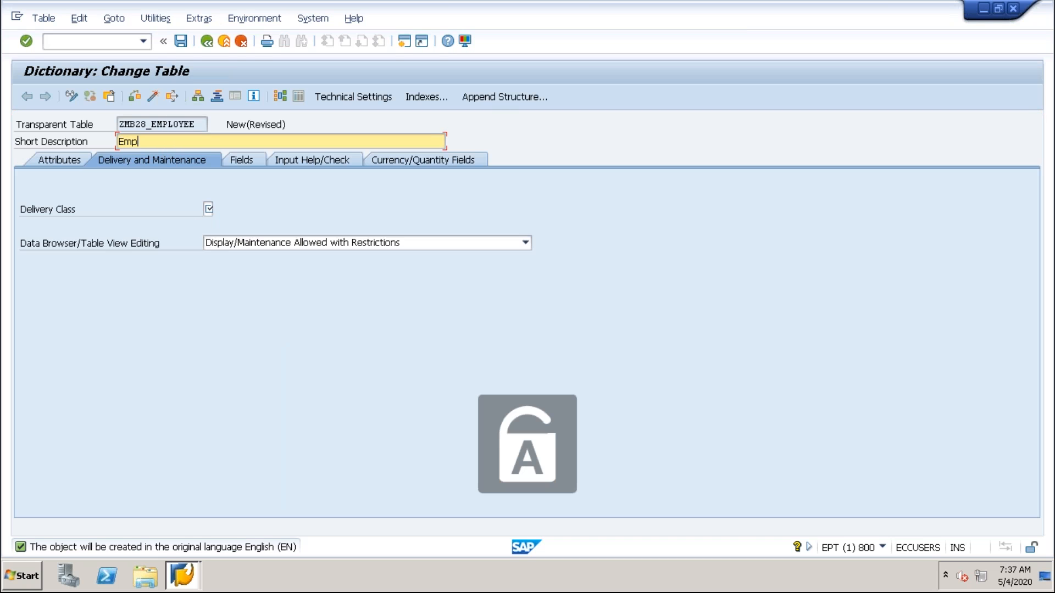
type("loyee Table")
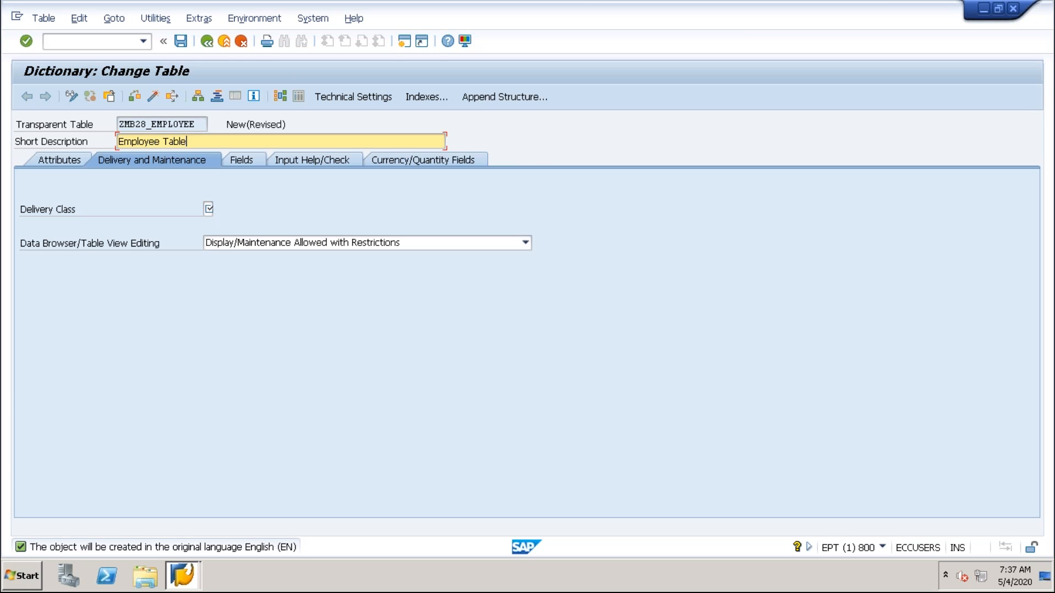
Set the delivery class to A and the table view editing option to Display/Maintenance Allowed.
left_click(208, 210)
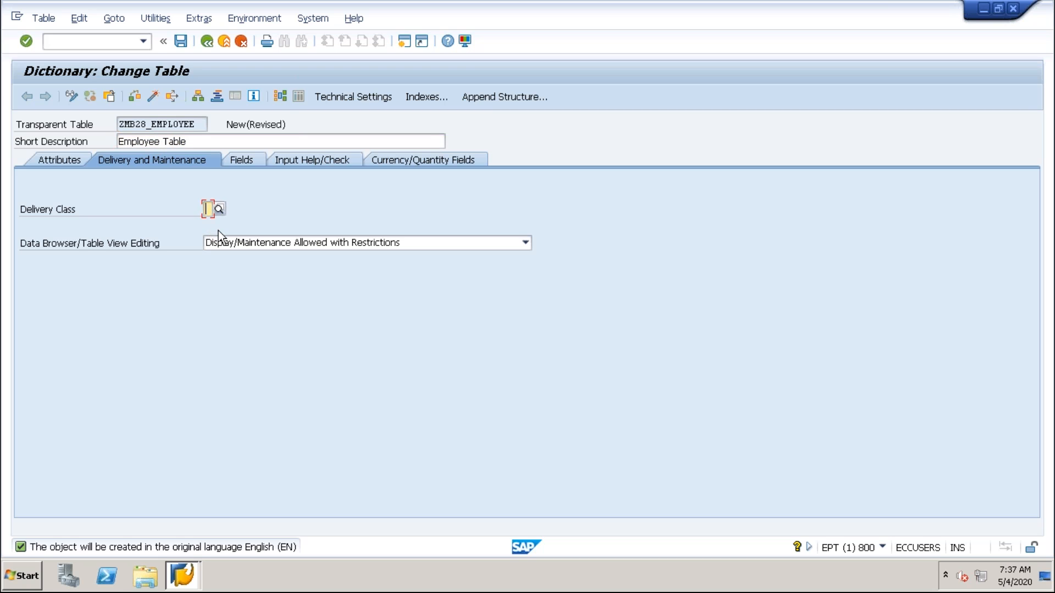
type("a")
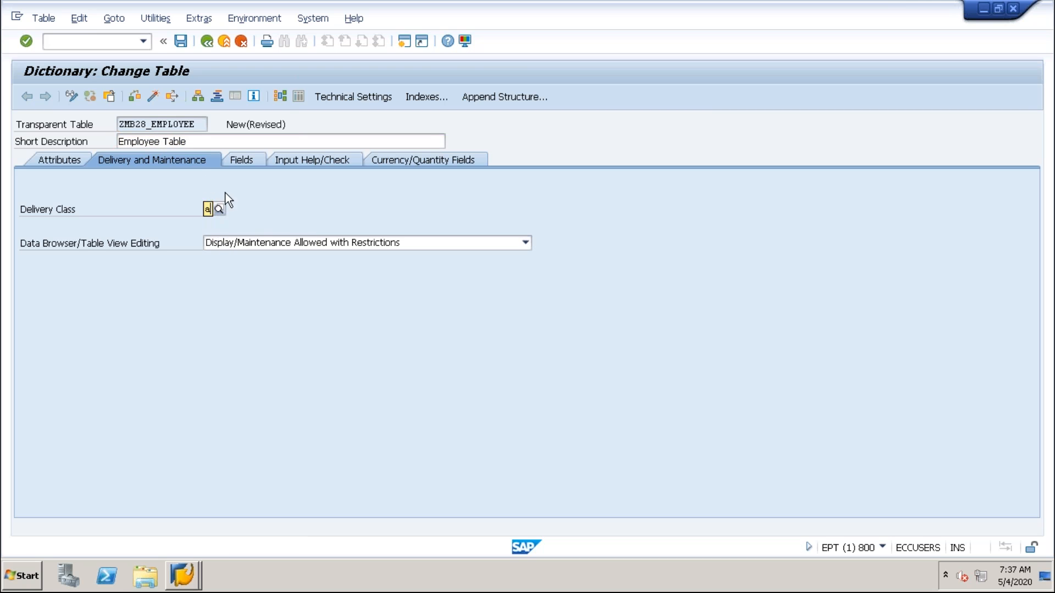
left_click(211, 239)
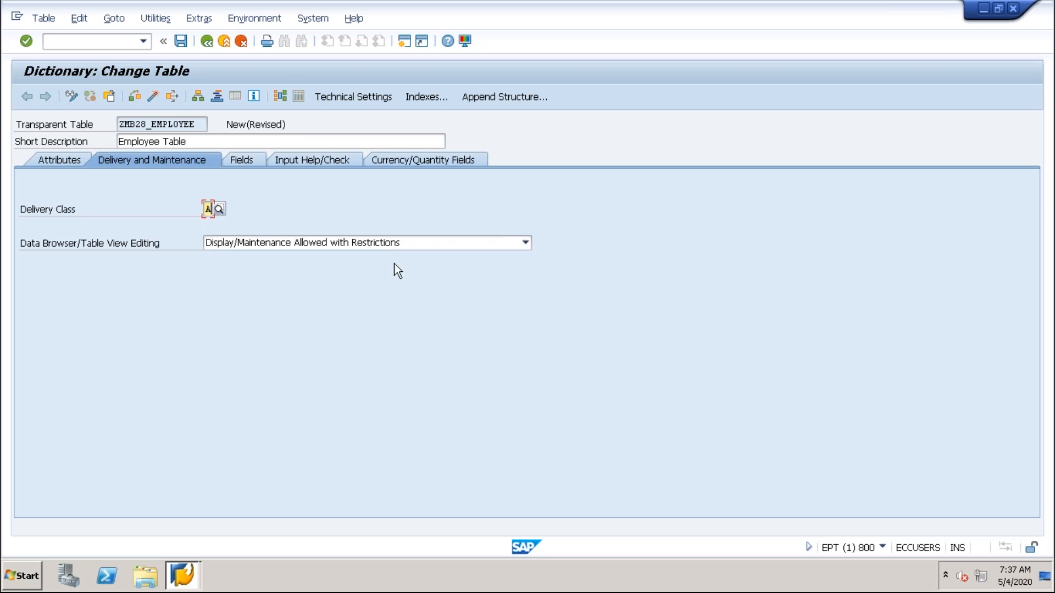
left_click(391, 247)
left_click(282, 269)
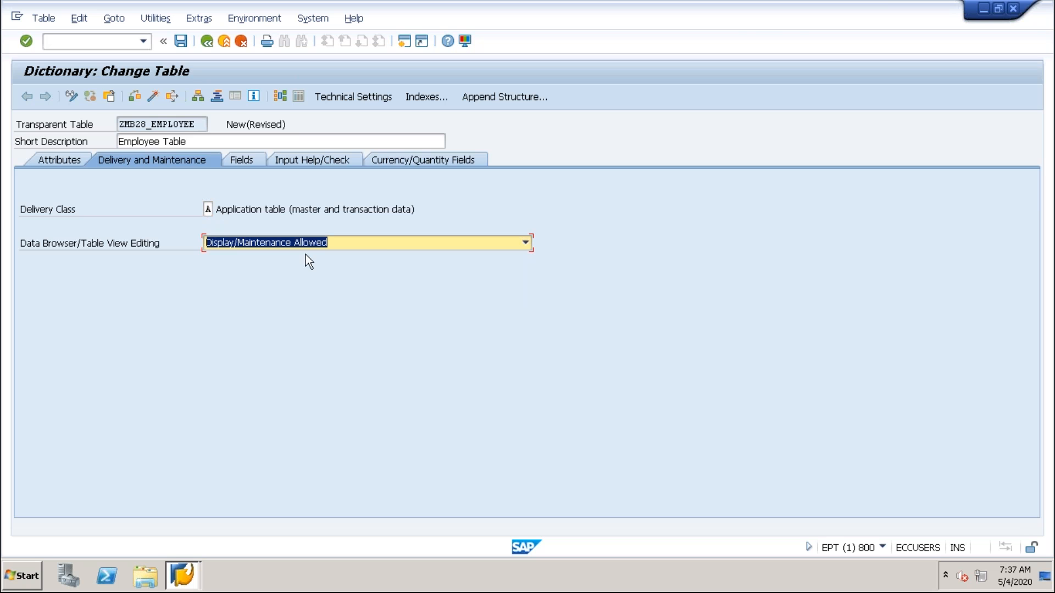
Define the first table field MANDT with data element MANDT, flagged as key and initial values.
left_click(240, 160)
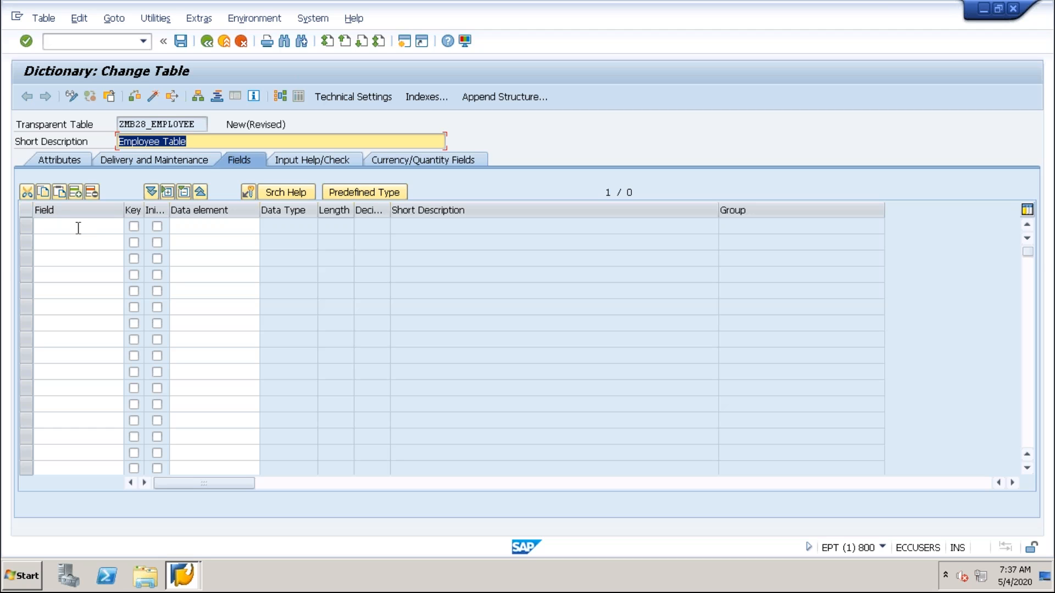
left_click(79, 228)
type("man")
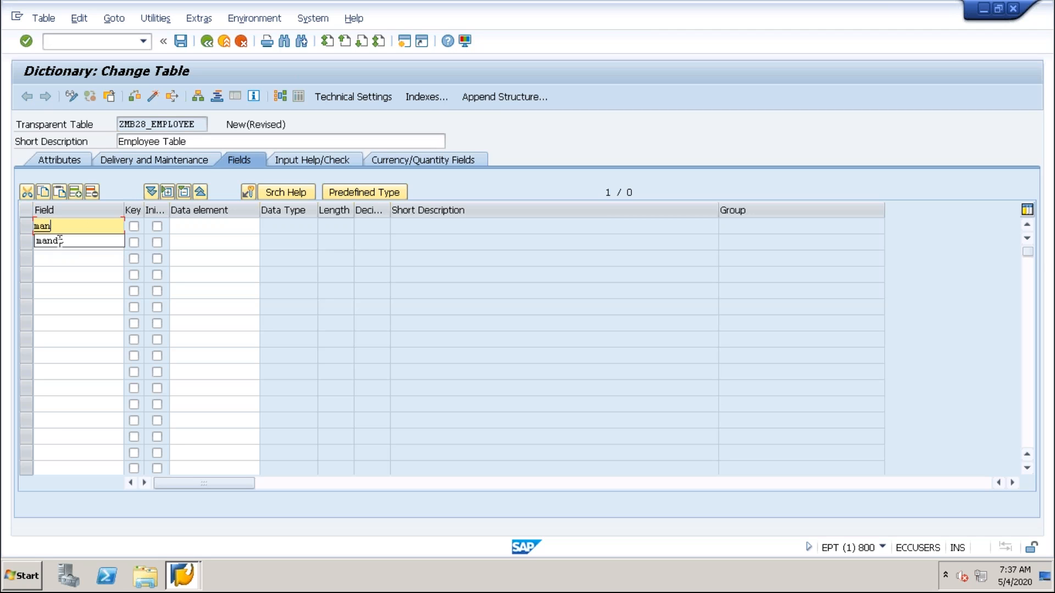
left_click(60, 240)
left_click(133, 227)
left_click(157, 227)
left_click_drag(170, 210, 180, 210)
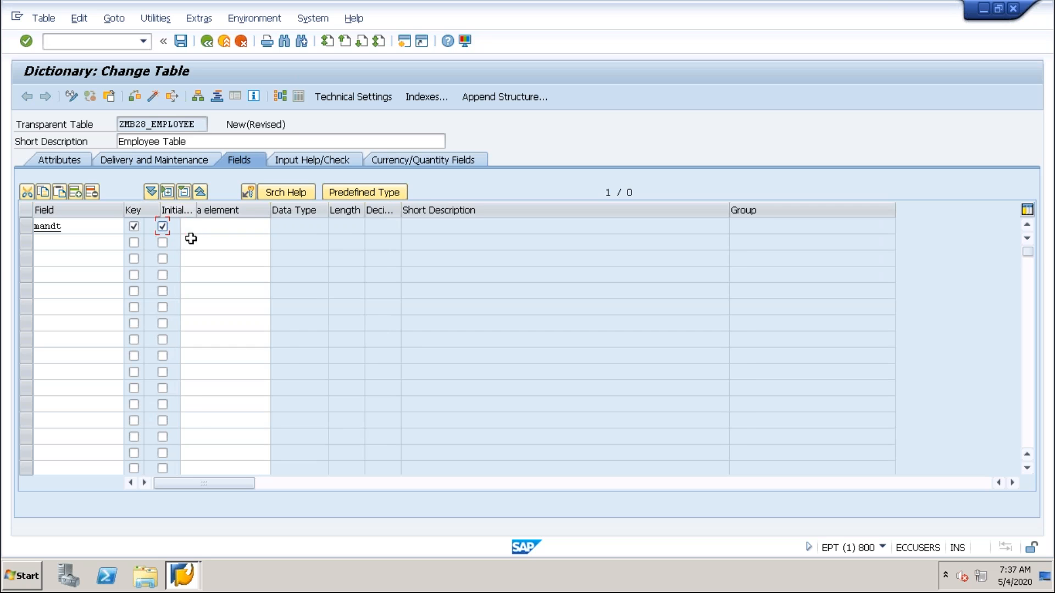
left_click(206, 226)
type("mandt")
key("Return")
key("Return")
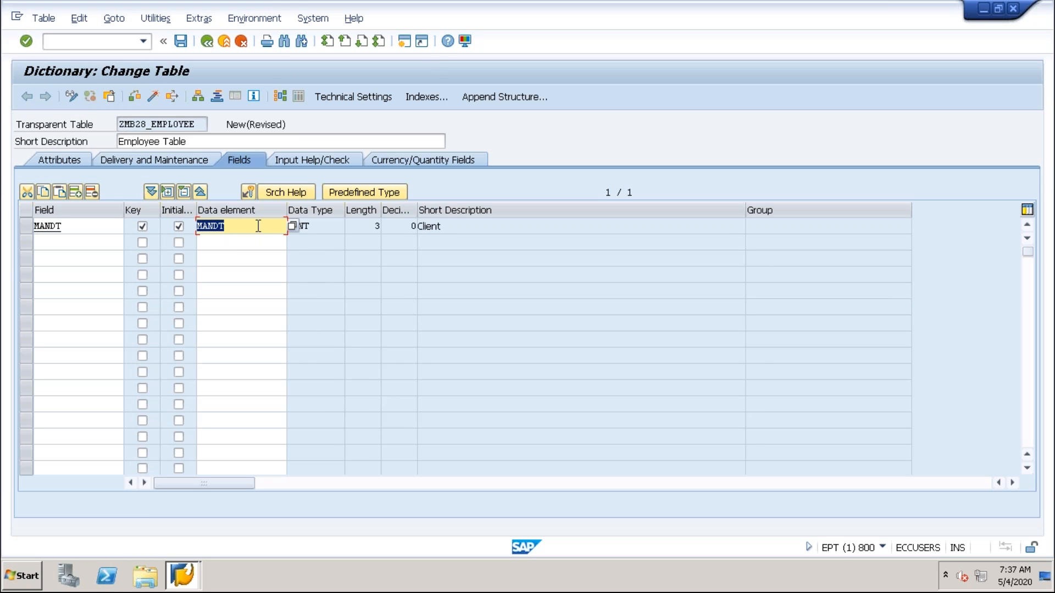
Add the field EMPLOYEE_ID with data element ZEMPLOYEE_ID and flag it as a key field.
left_click(66, 243)
type("em")
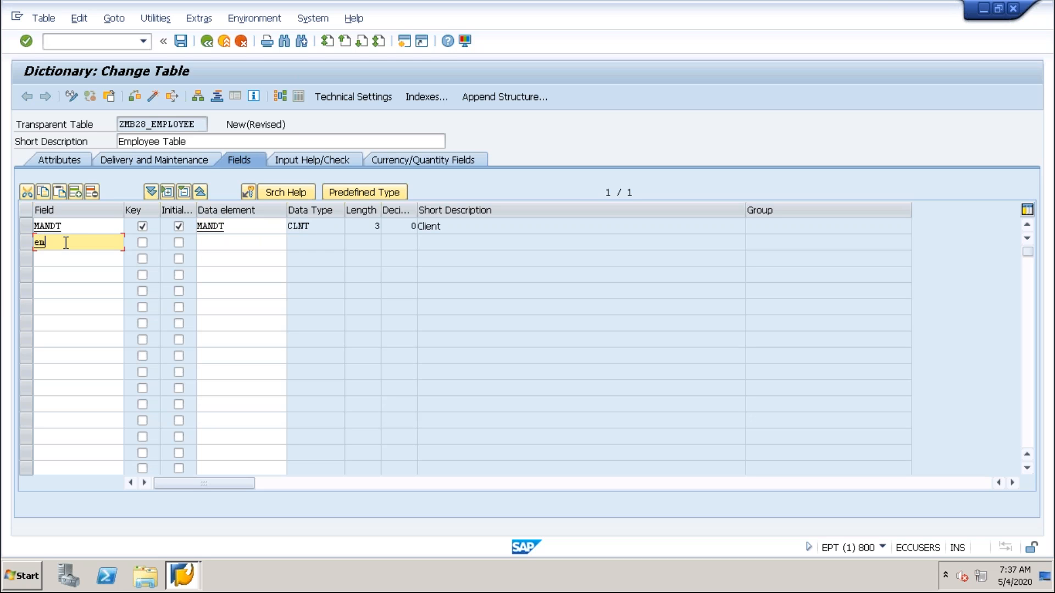
type("ployee_id")
left_click(210, 244)
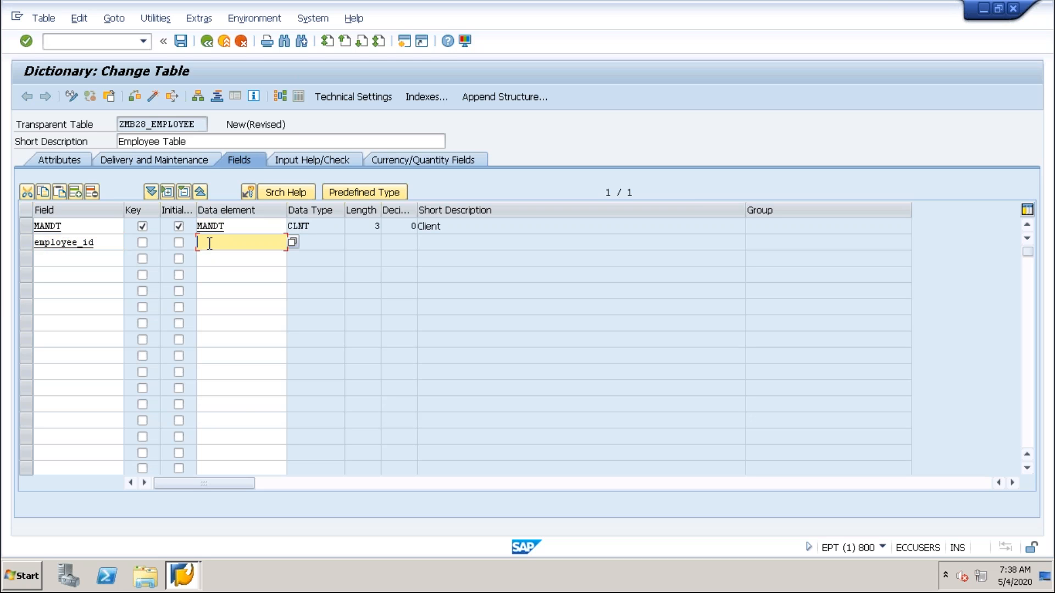
type("zemployee_id")
left_click_drag(265, 243, 188, 234)
left_click_drag(268, 249, 191, 239)
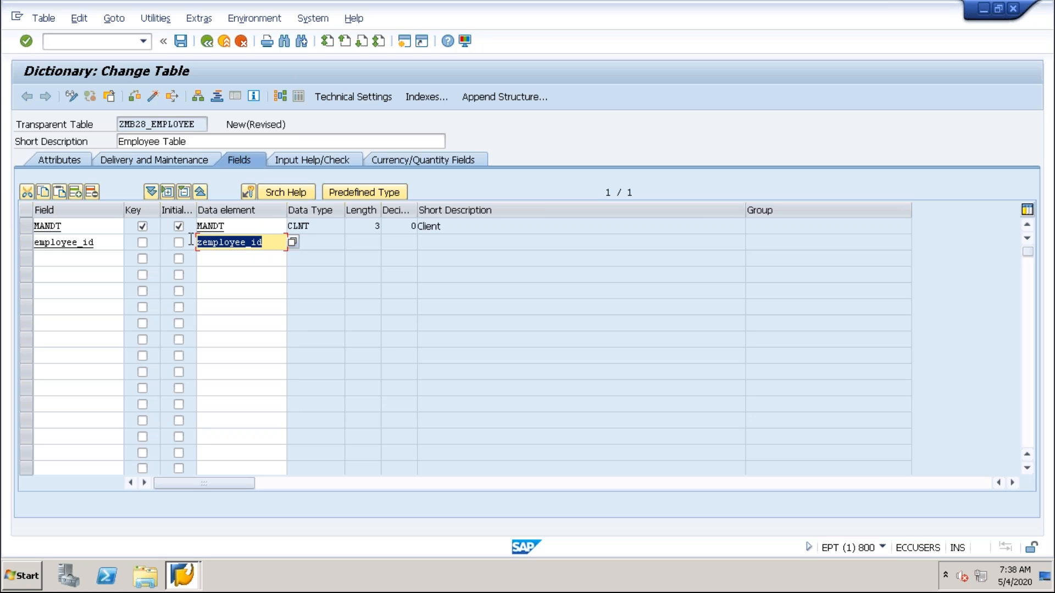
left_click_drag(278, 252, 190, 246)
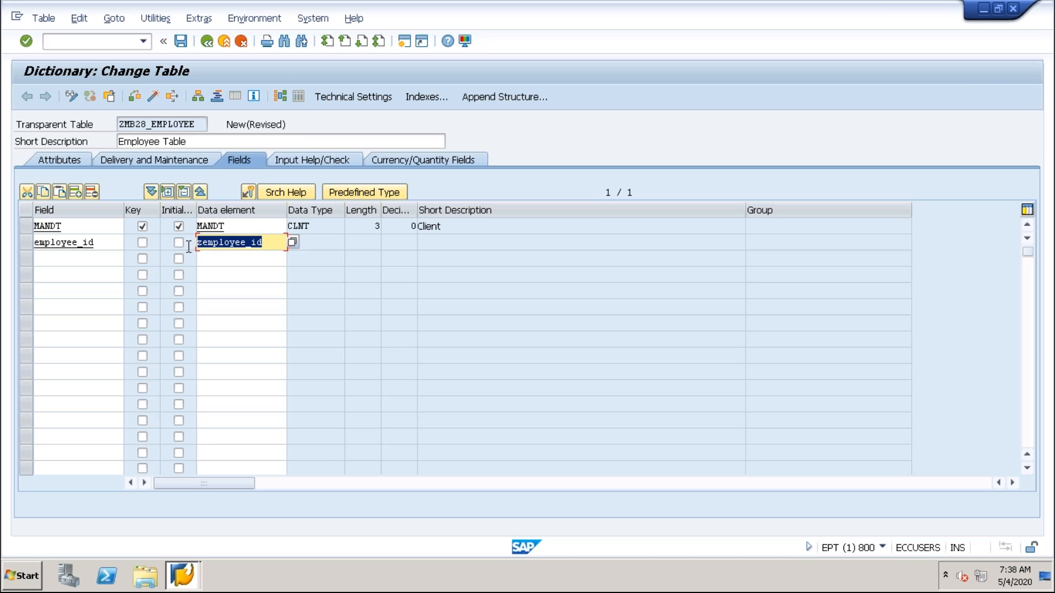
left_click(142, 243)
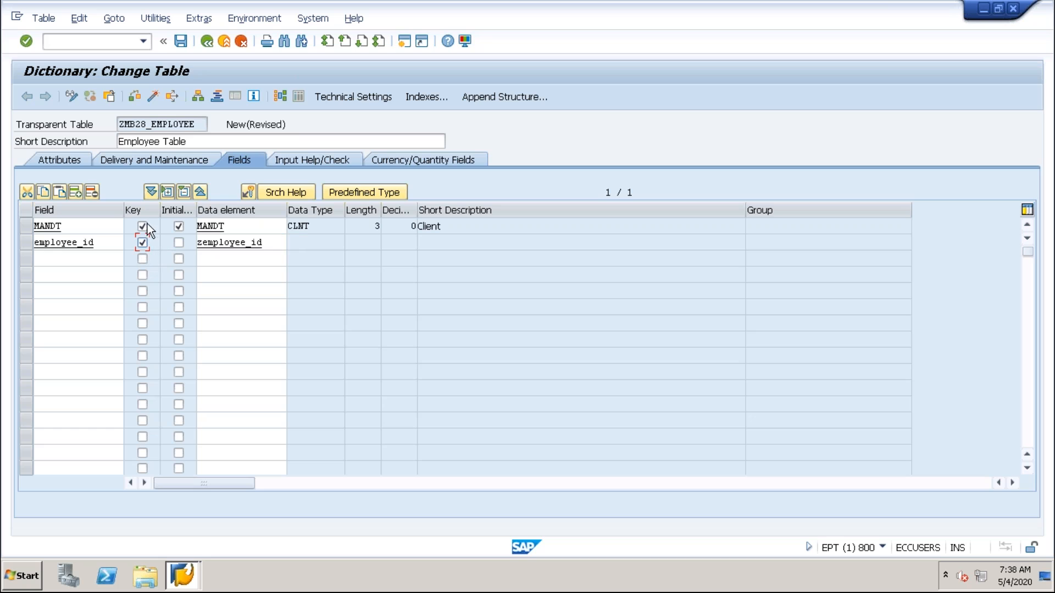
Try to open the data element ZEMPLOYEE_ID from the EMPLOYEE_ID field row.
left_click_drag(271, 245, 187, 232)
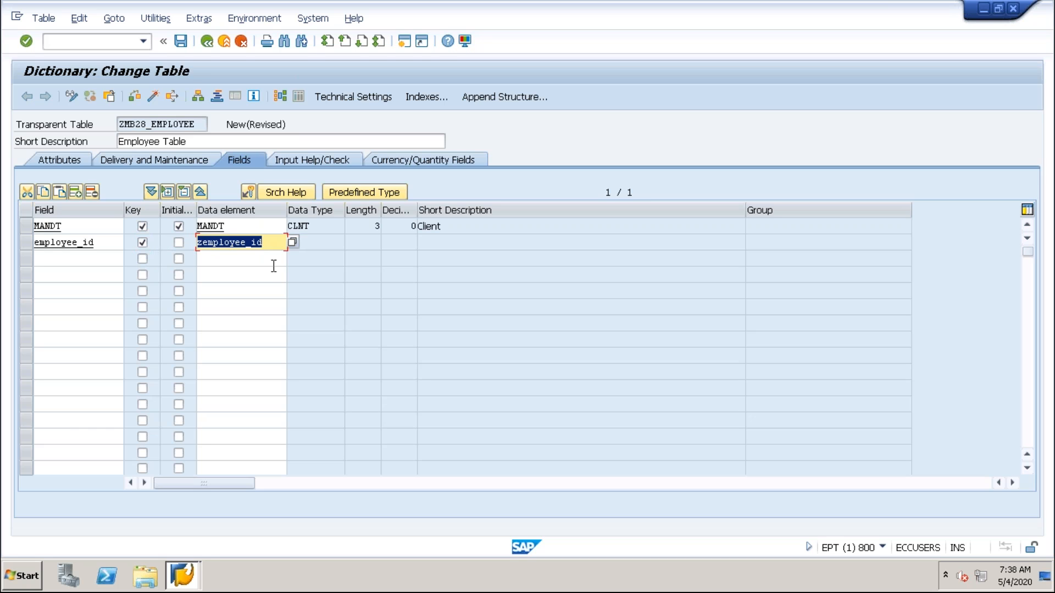
double_click(269, 246)
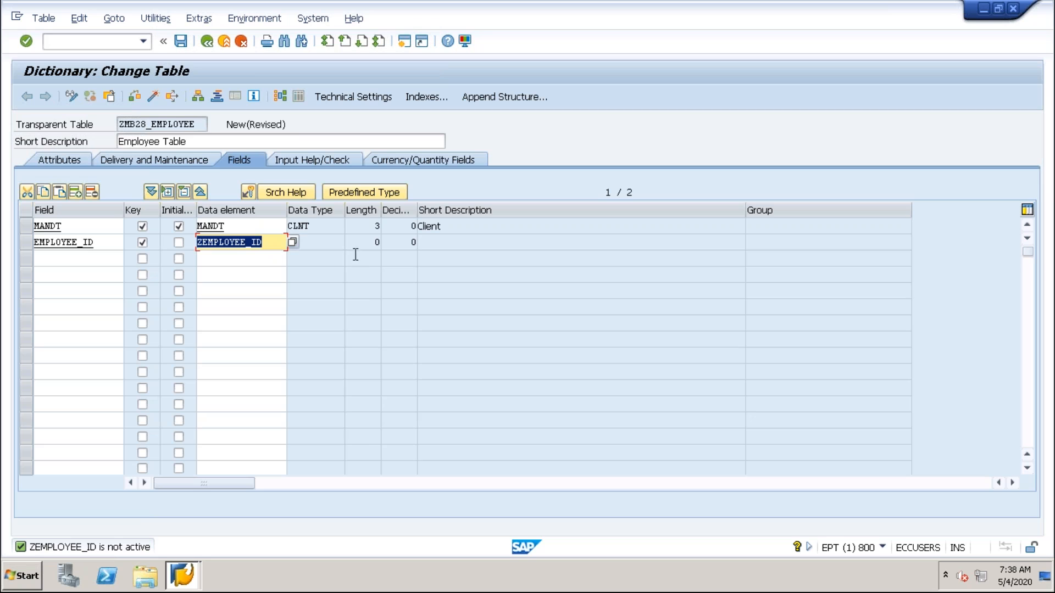
left_click(316, 254)
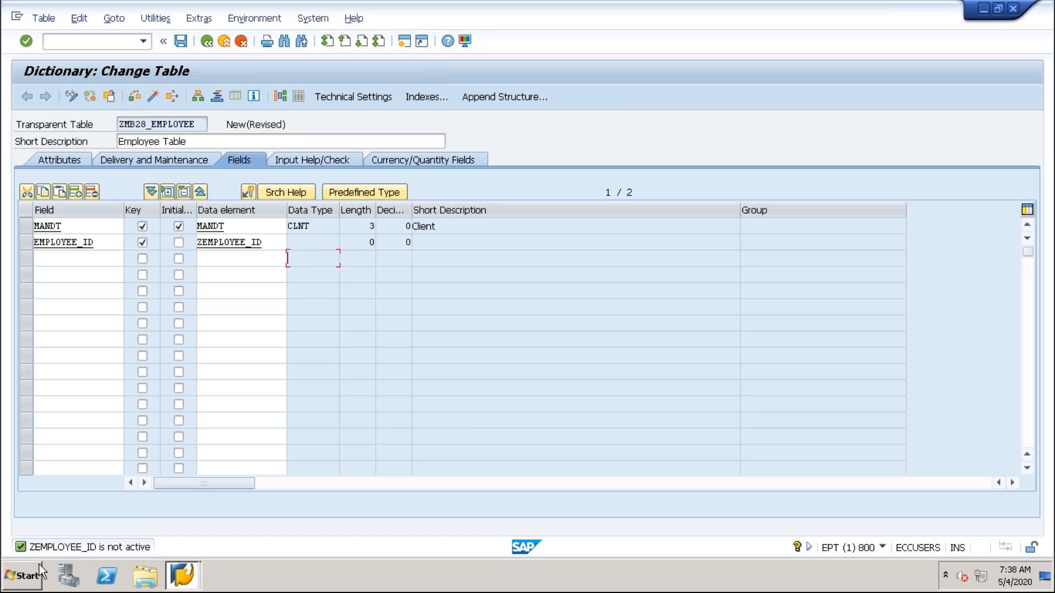
left_click_drag(279, 242, 180, 246)
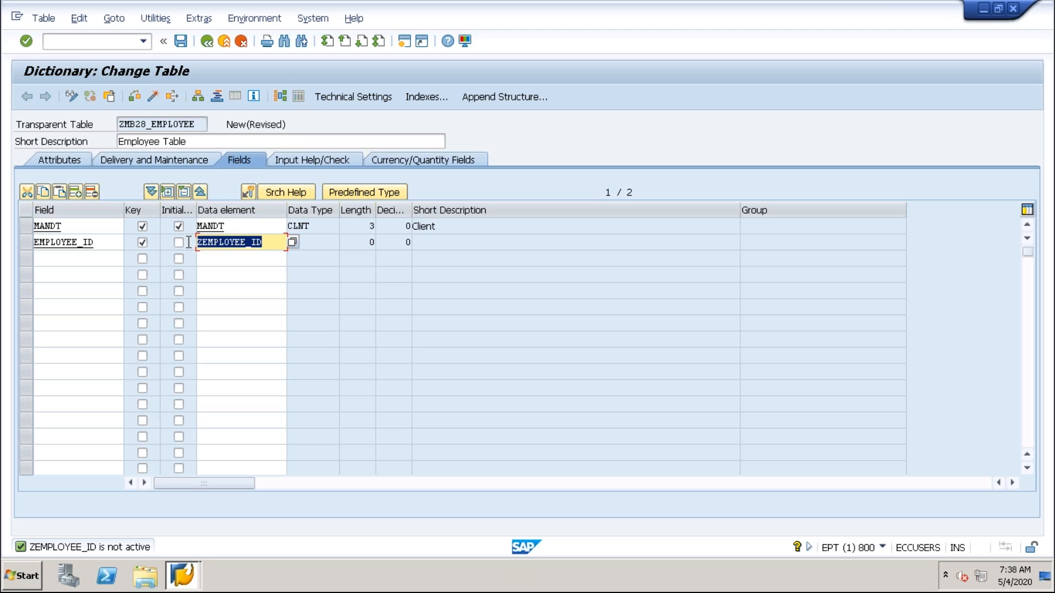
left_click_drag(271, 244, 181, 237)
left_click_drag(268, 244, 228, 255)
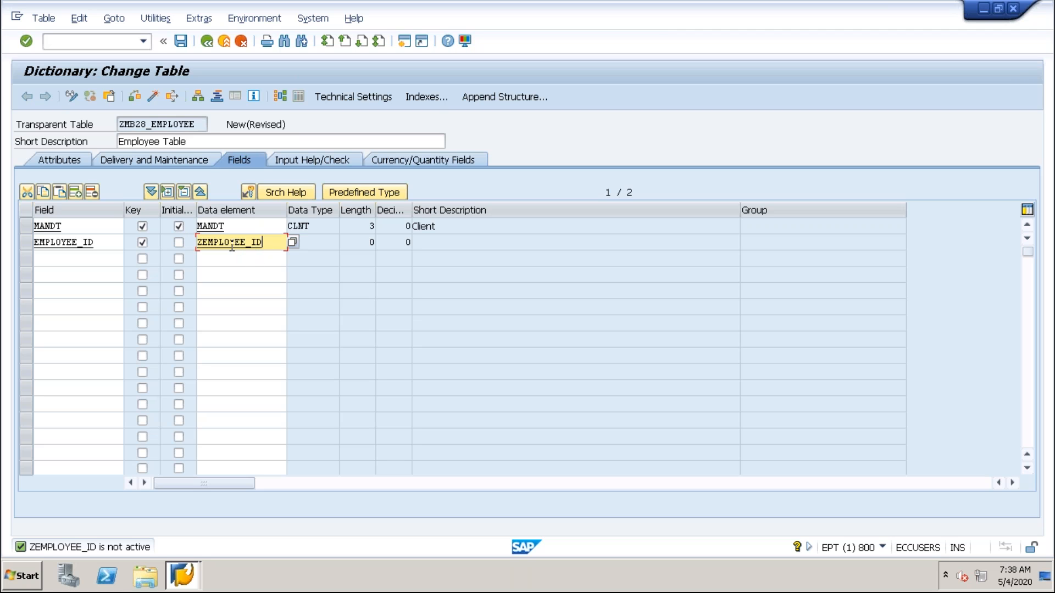
Save the changed table ZMB28_EMPLOYEE as a local object while leaving its field editor.
key("F3")
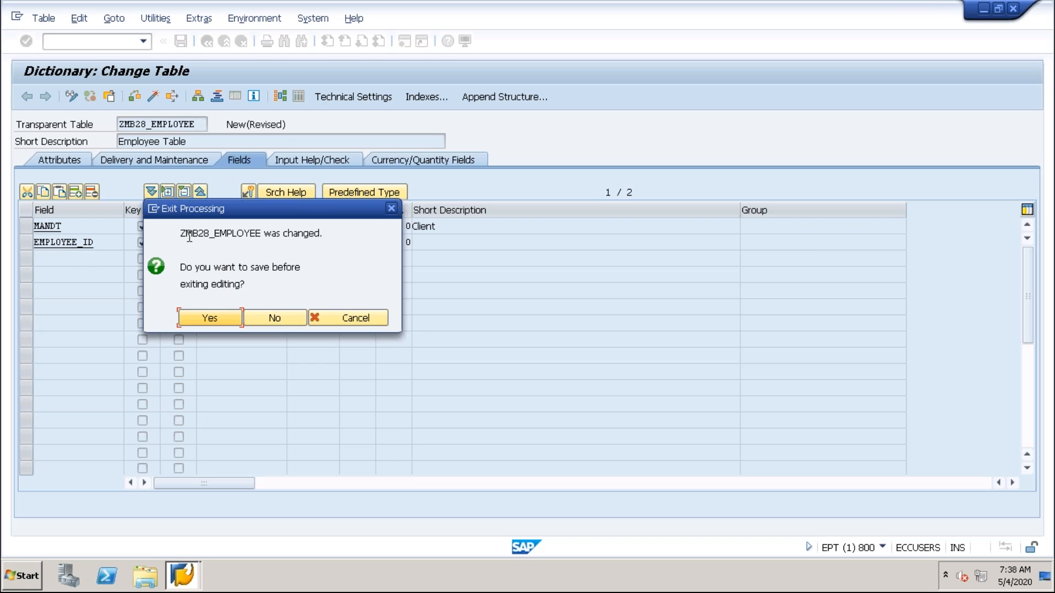
left_click_drag(183, 235, 265, 236)
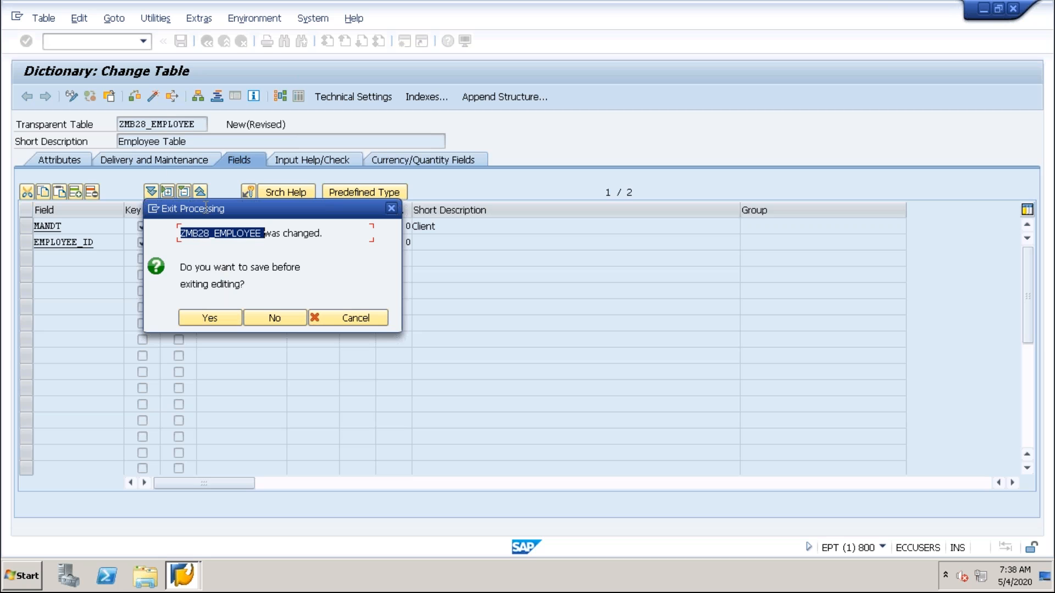
left_click(316, 233)
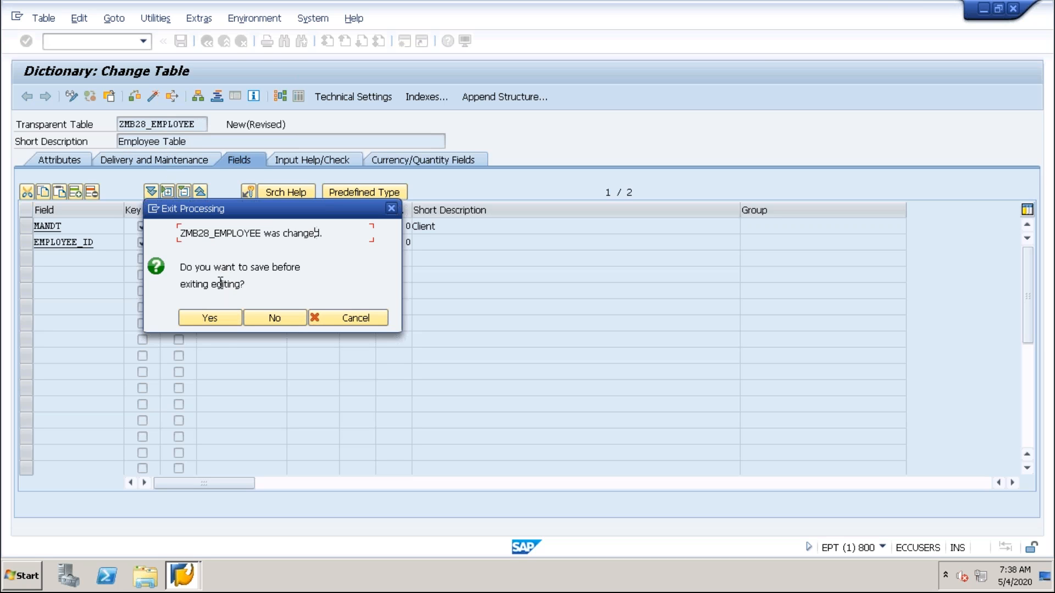
left_click(212, 318)
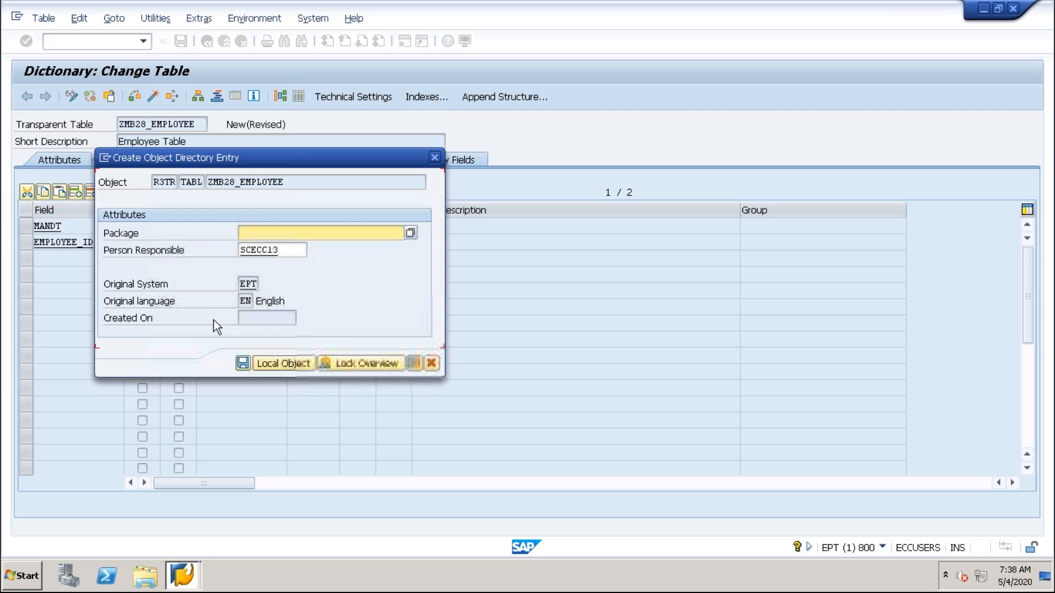
left_click(274, 361)
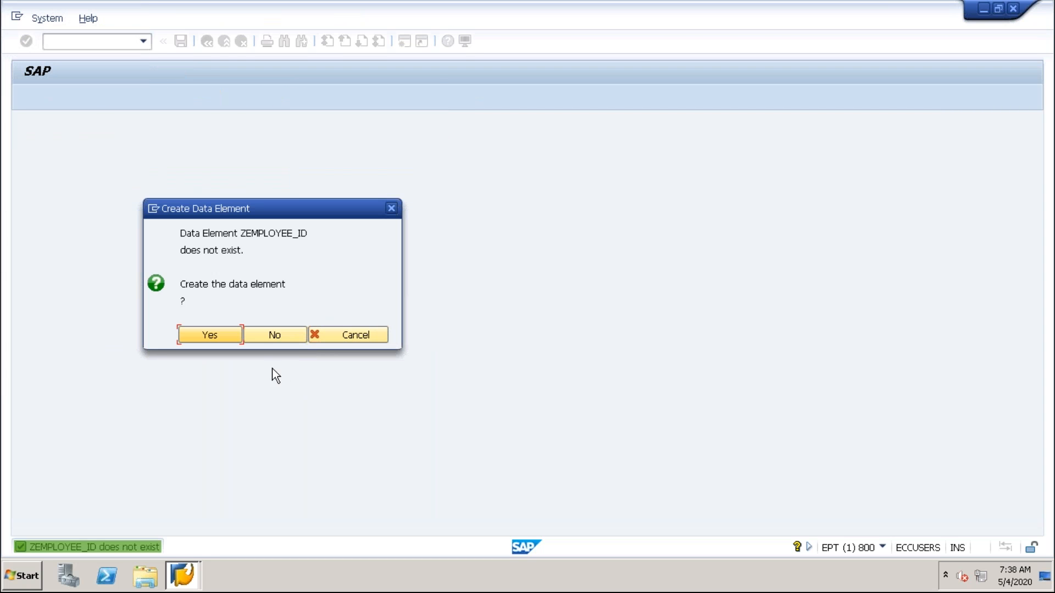
Agree to create the missing data element ZEMPLOYEE_ID.
left_click_drag(239, 233, 312, 230)
left_click(215, 240)
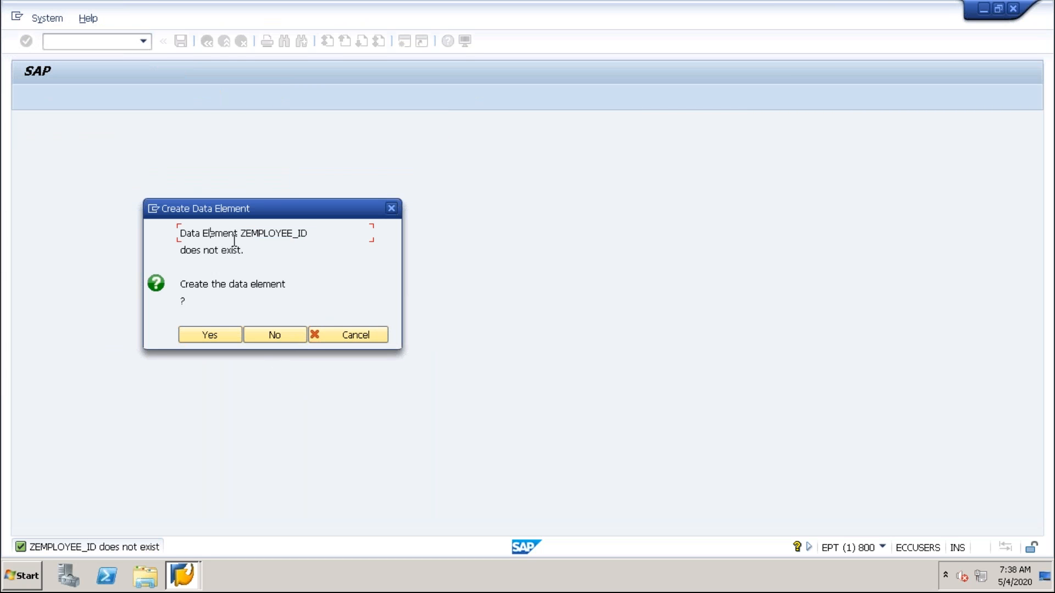
left_click_drag(241, 236, 306, 230)
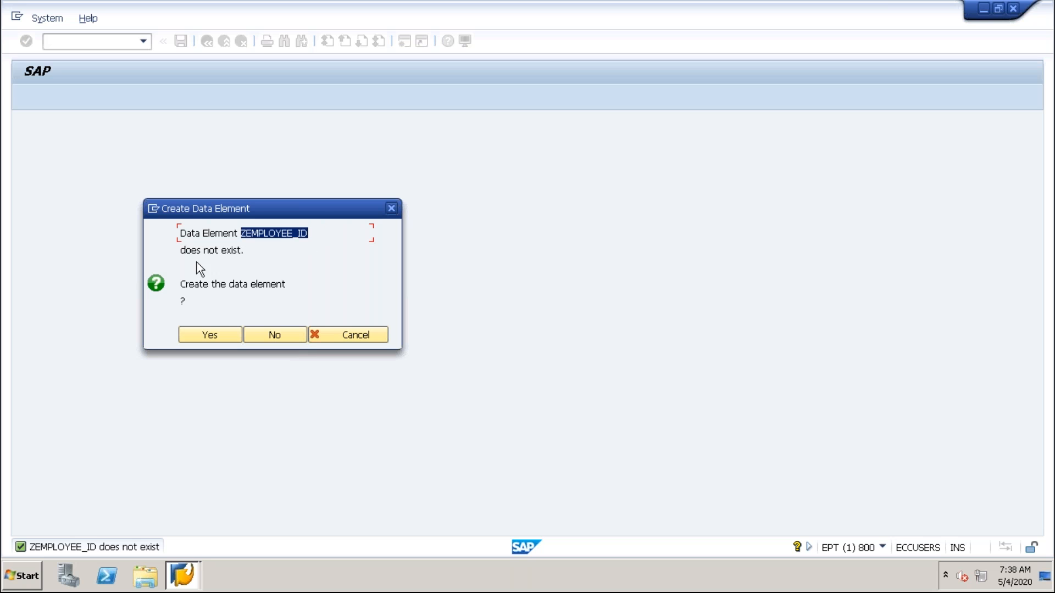
left_click_drag(182, 251, 289, 254)
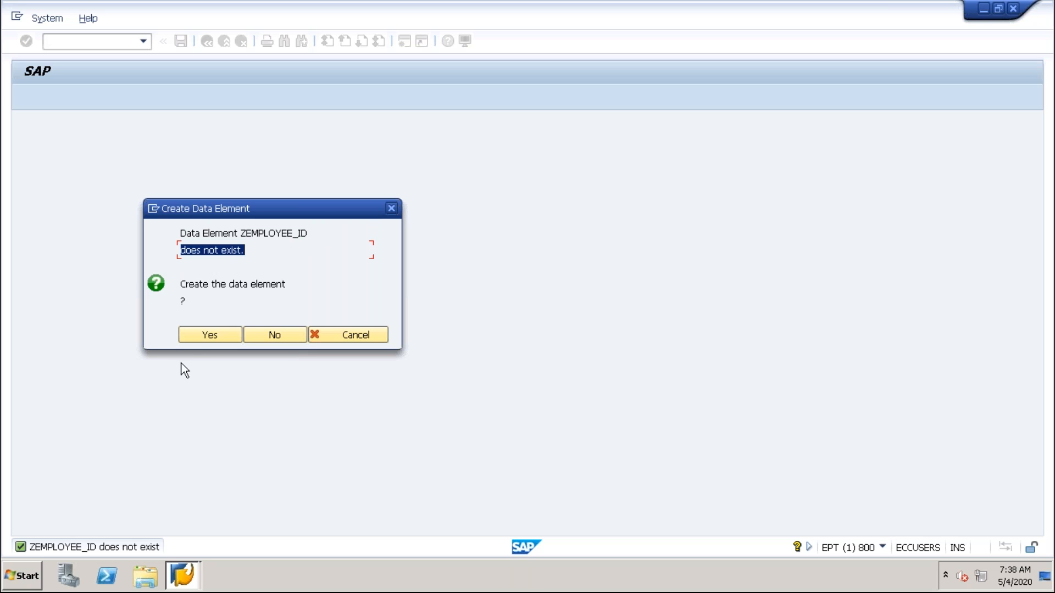
left_click(197, 336)
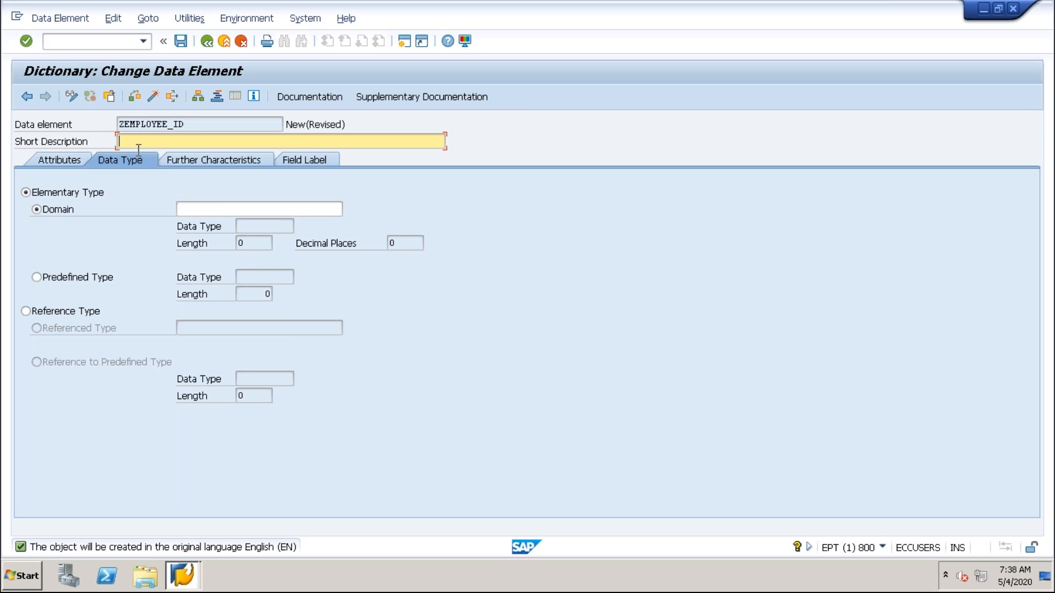
Enter "Employee Id" as the data element's short description and base it on a predefined type.
type("Employee Id")
left_click(197, 208)
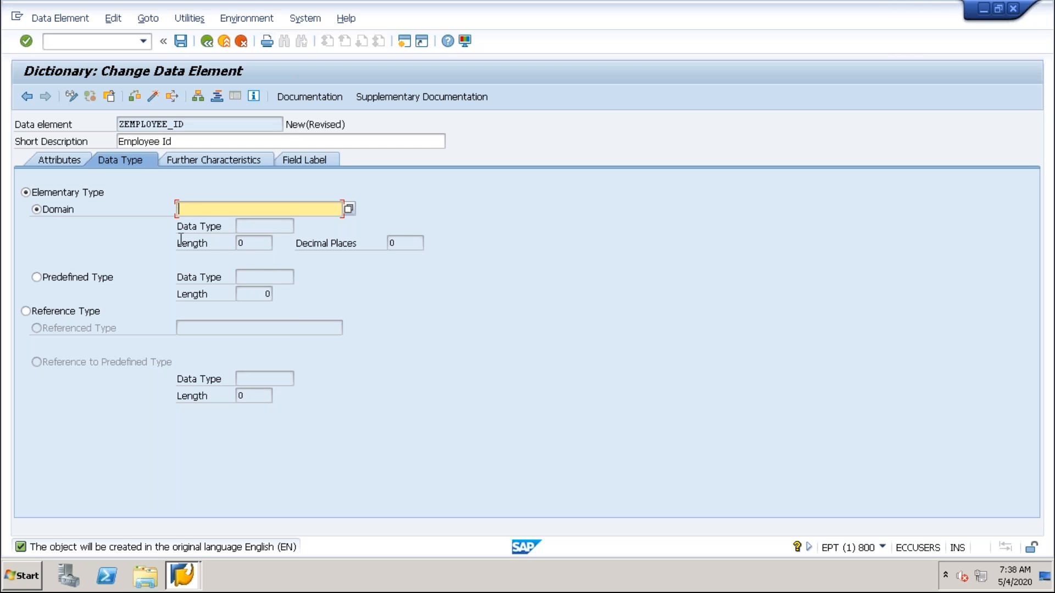
left_click(36, 277)
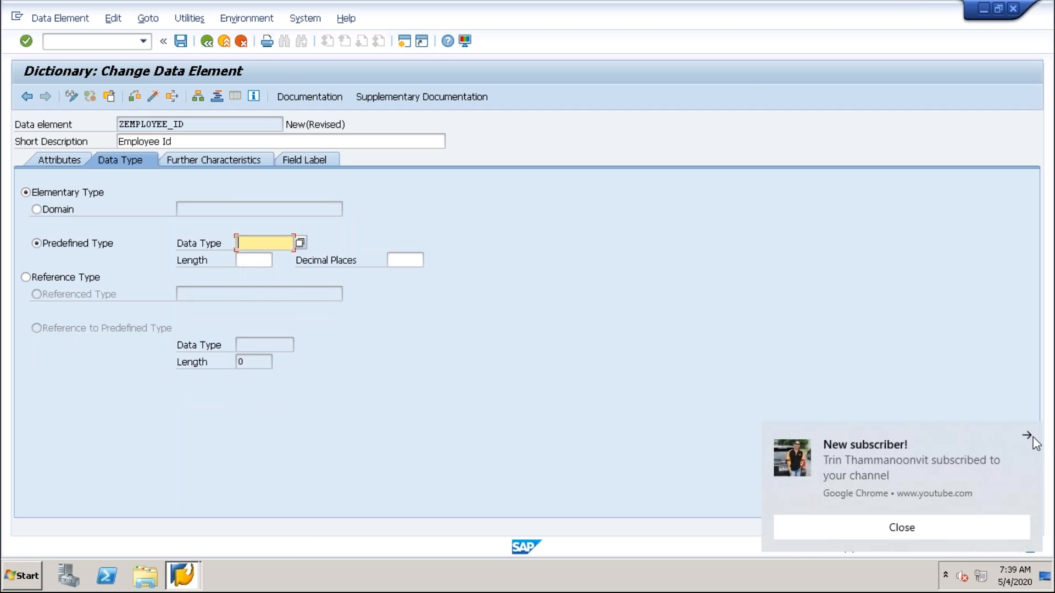
left_click(1028, 436)
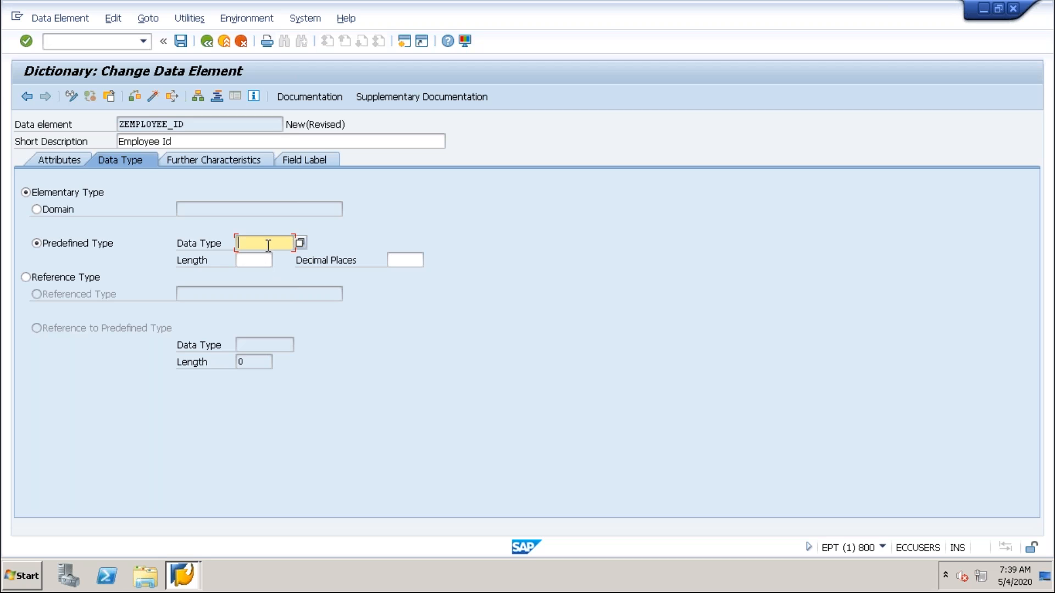
Set the predefined data type to CHAR with length 20 and save the data element as a local object.
type("char")
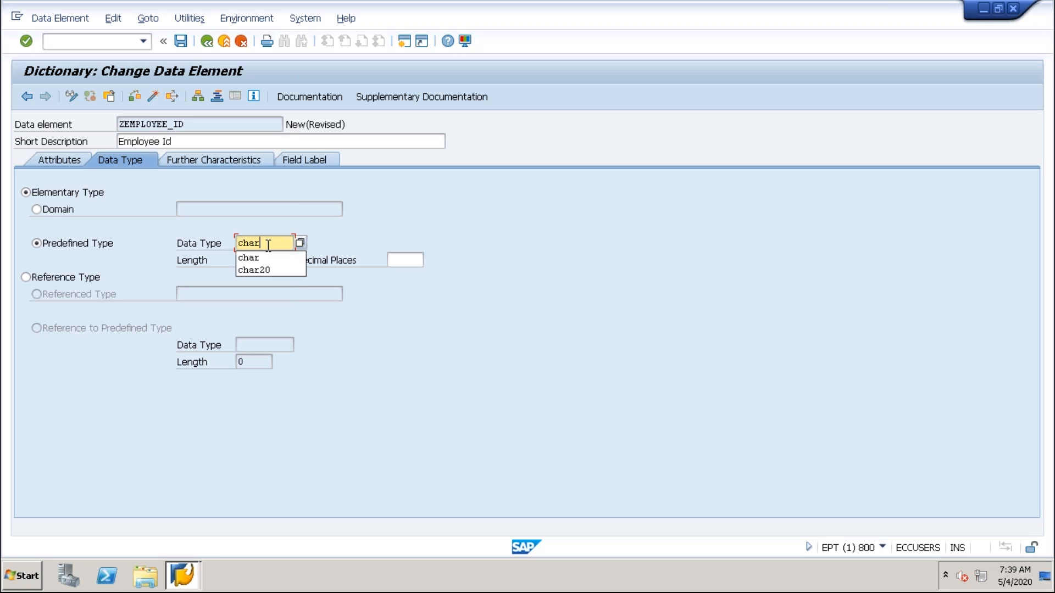
left_click(262, 270)
key("BackSpace")
key("BackSpace")
left_click(278, 256)
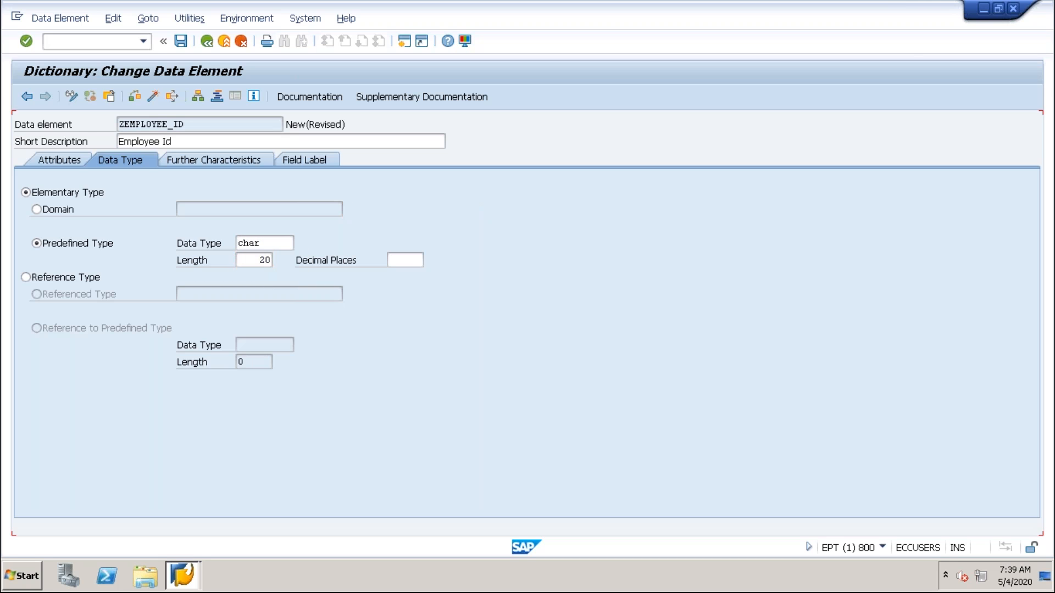
key("Return")
left_click(180, 43)
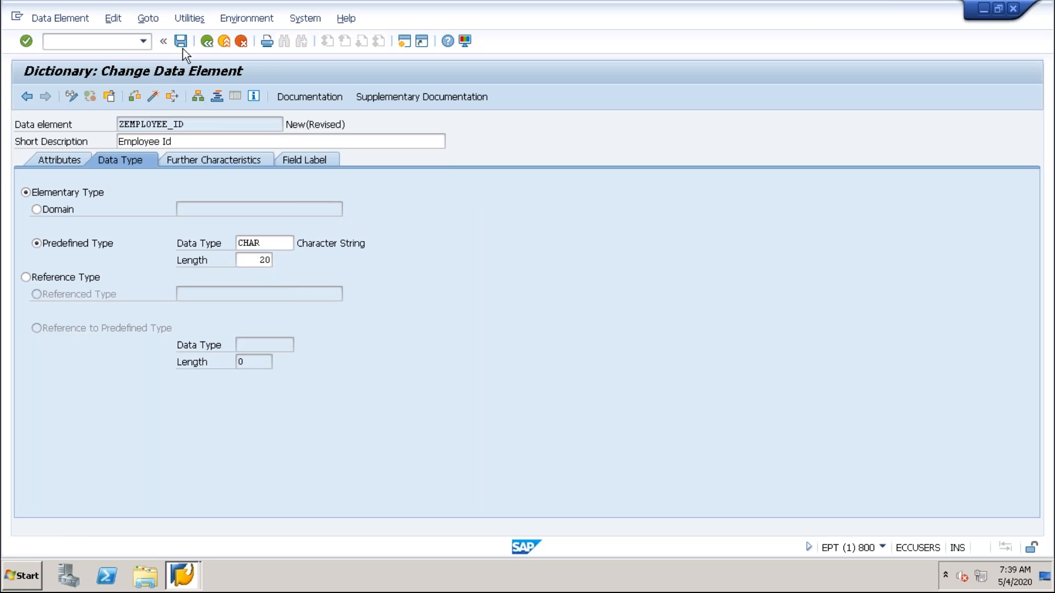
left_click(264, 363)
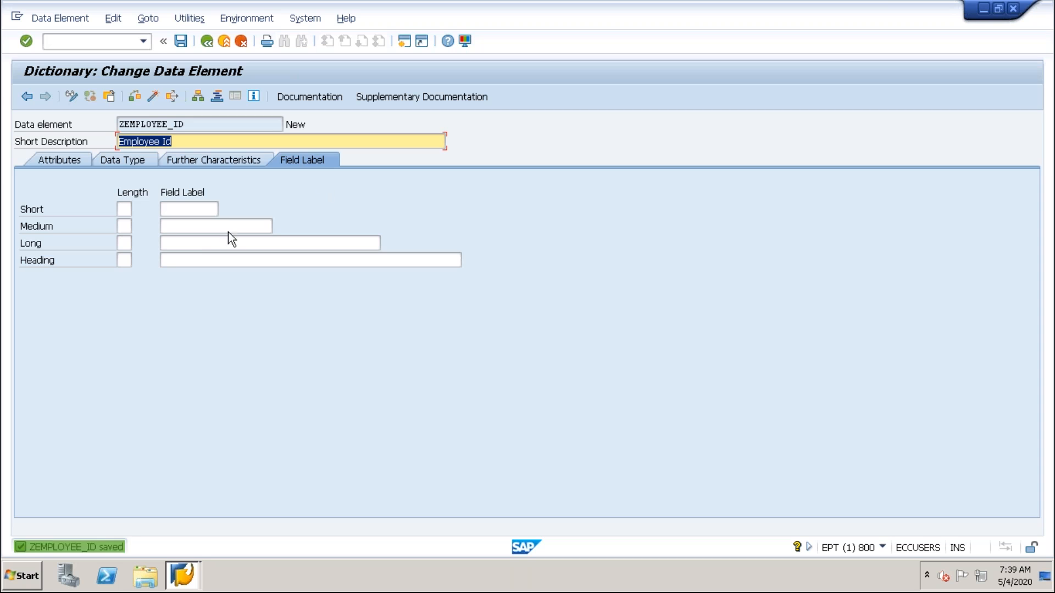
Enter "Employee I" as the short field label and "Employee Id" as the medium and long field labels.
left_click(171, 210)
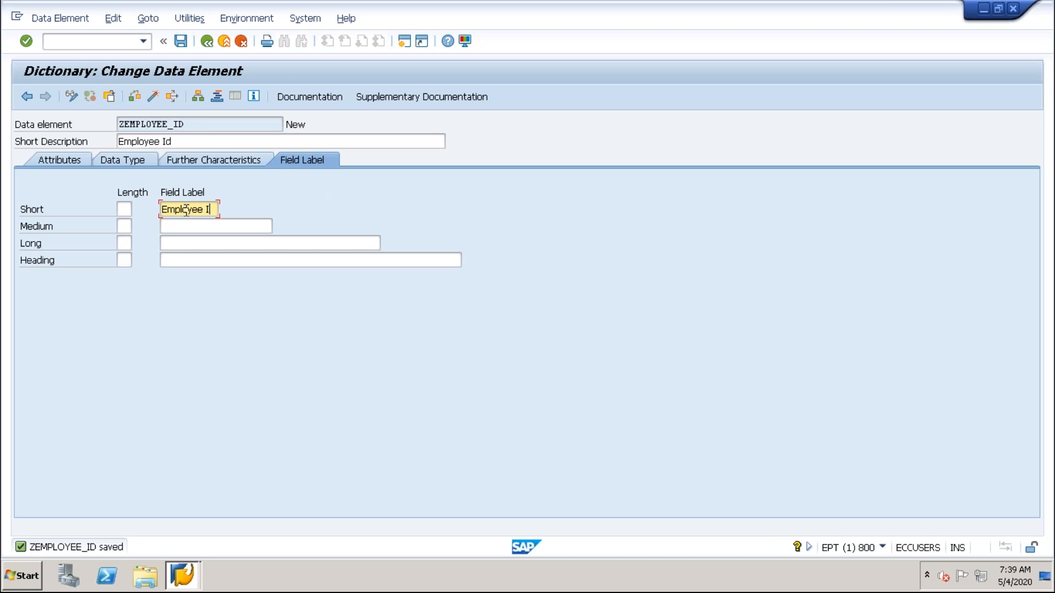
left_click_drag(162, 215, 138, 226)
key("ctrl+c")
left_click(175, 230)
key("ctrl+v")
type("d")
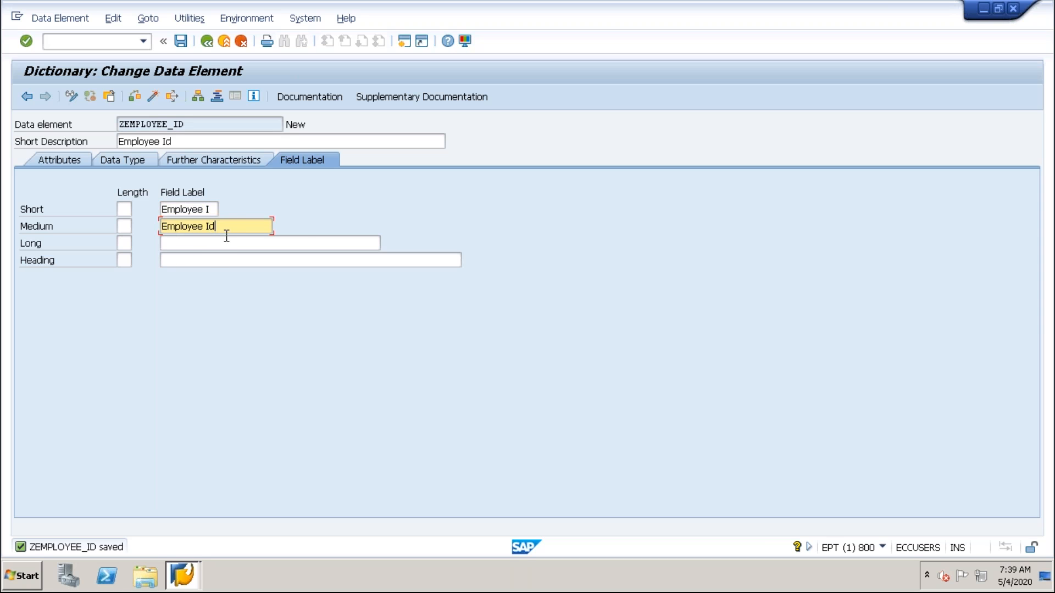
left_click_drag(227, 236, 152, 233)
left_click(173, 243)
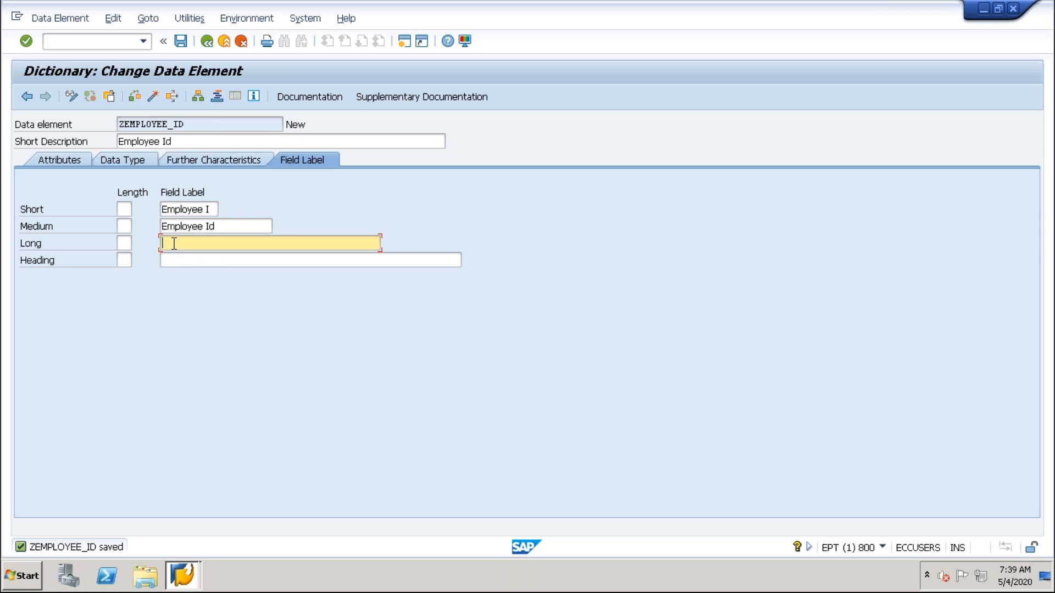
key("ctrl+v")
left_click(228, 226)
left_click(214, 212)
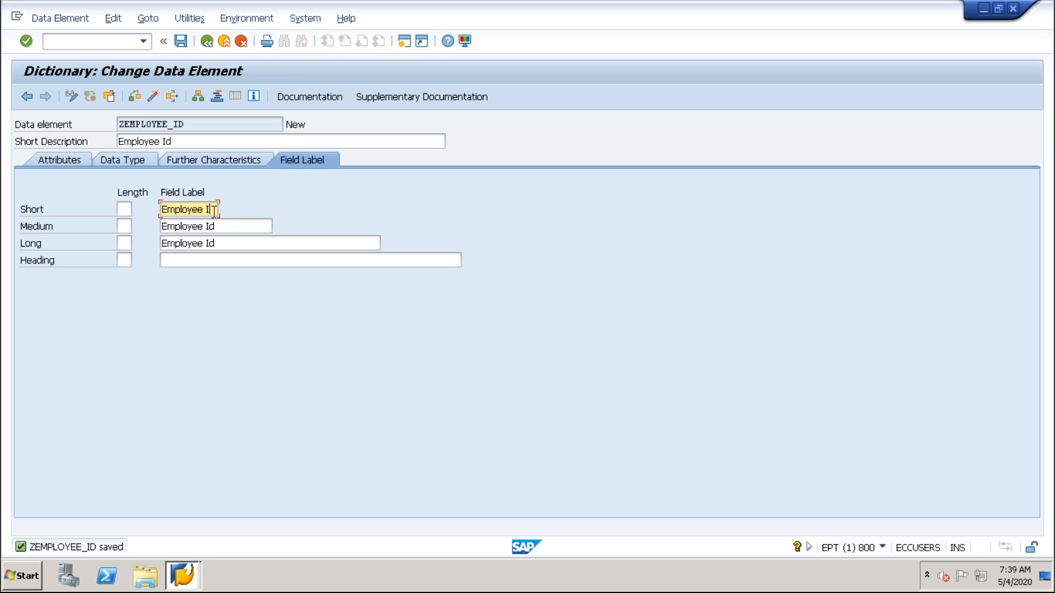
left_click_drag(186, 218, 156, 219)
left_click_drag(225, 225, 135, 245)
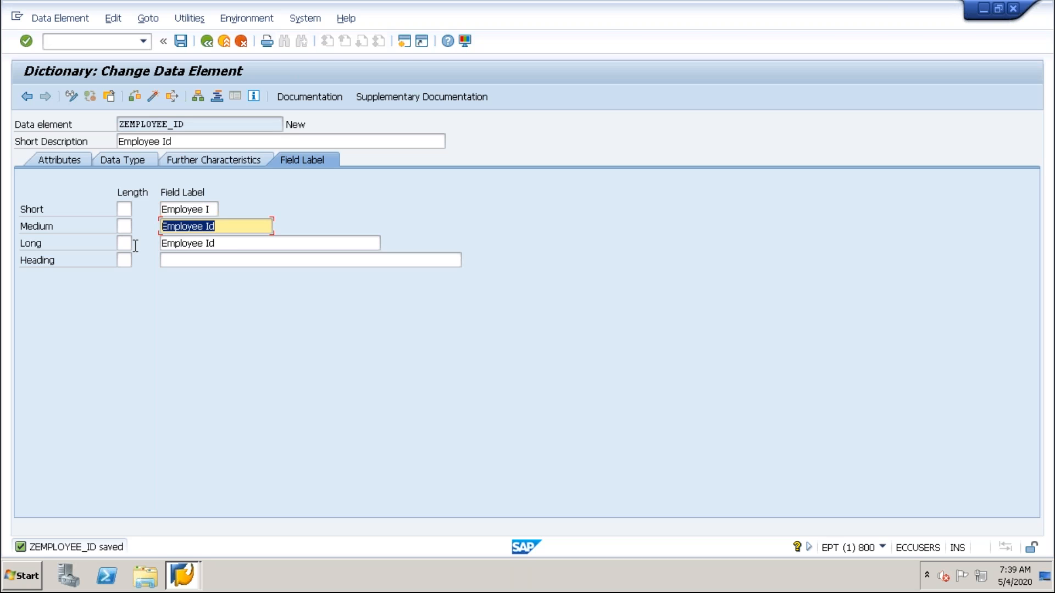
left_click(223, 244)
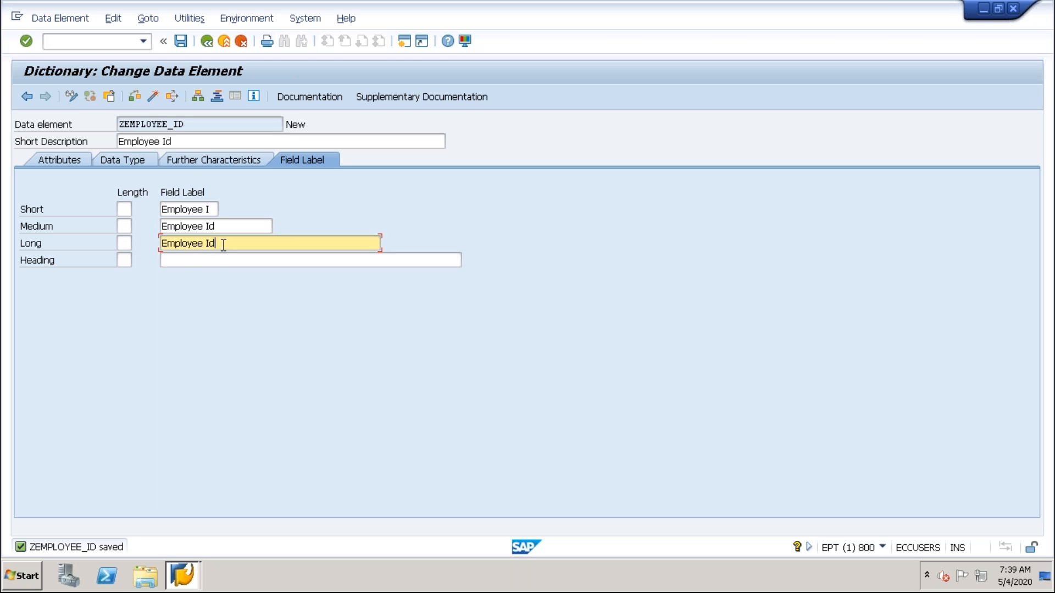
Change the short field label to "Emp Id" and the long field label to "Employee Identification".
left_click(212, 210)
key("BackSpace")
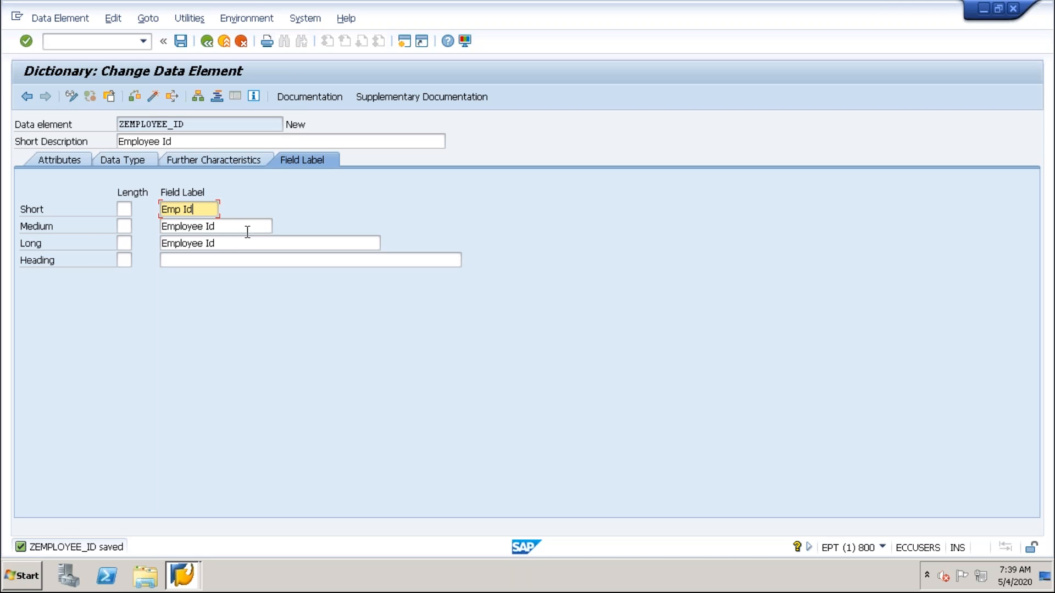
left_click(242, 231)
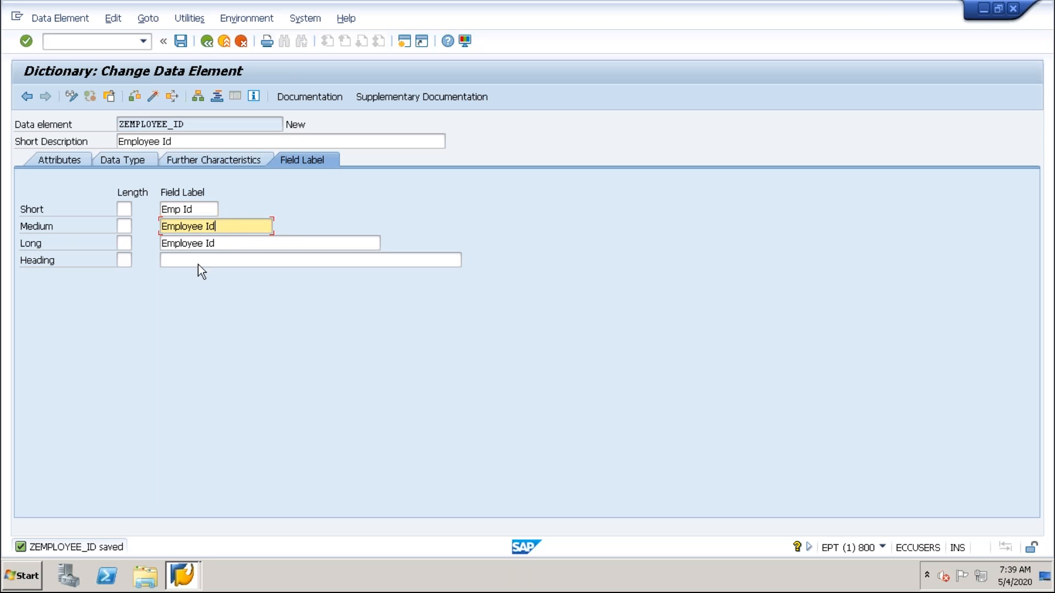
left_click(227, 244)
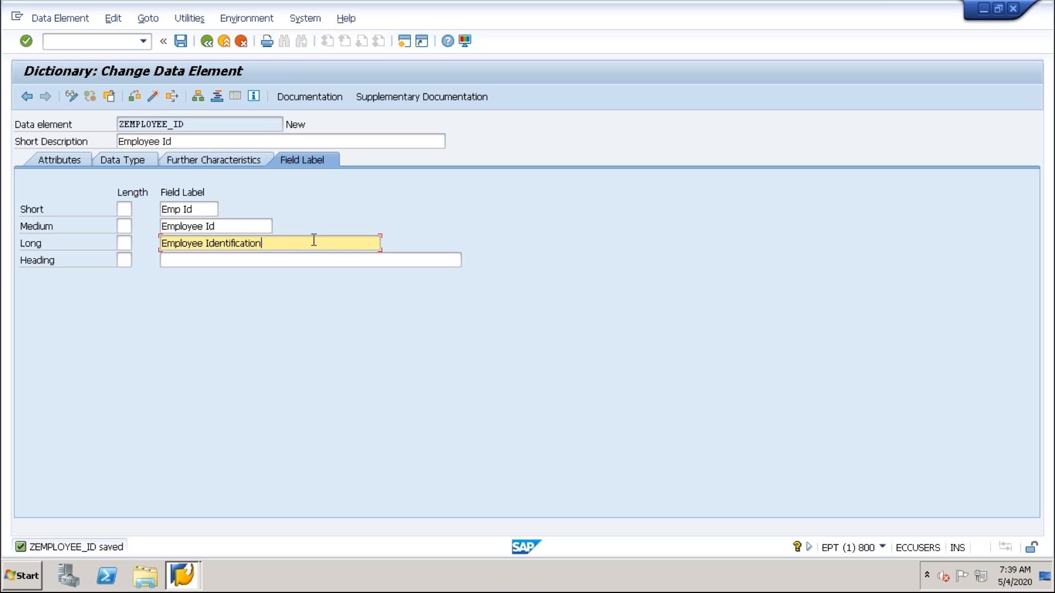
left_click_drag(264, 245, 155, 243)
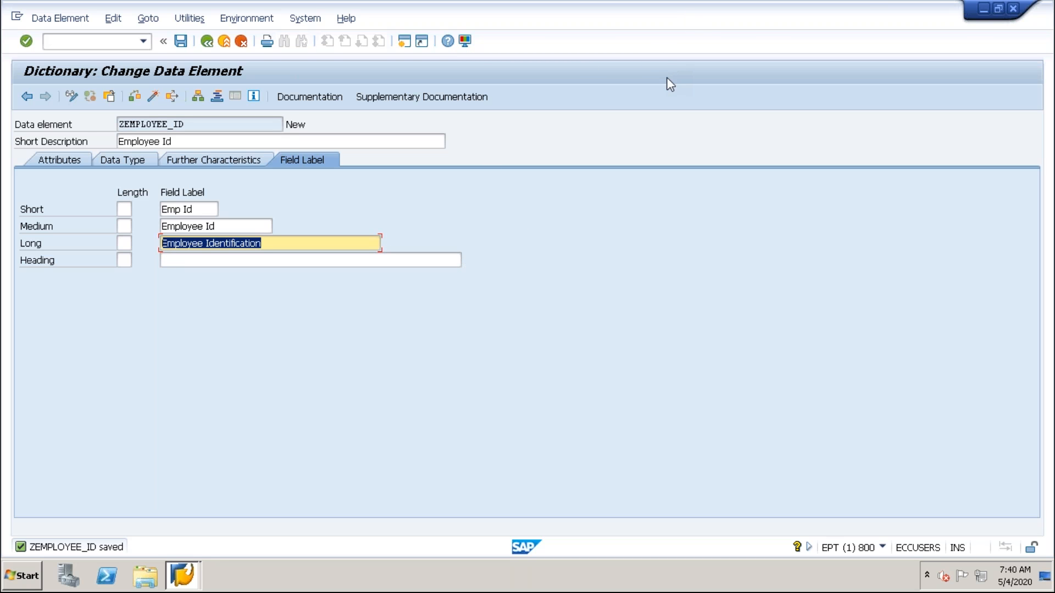
left_click_drag(668, 121, 664, 239)
left_click_drag(766, 118, 773, 226)
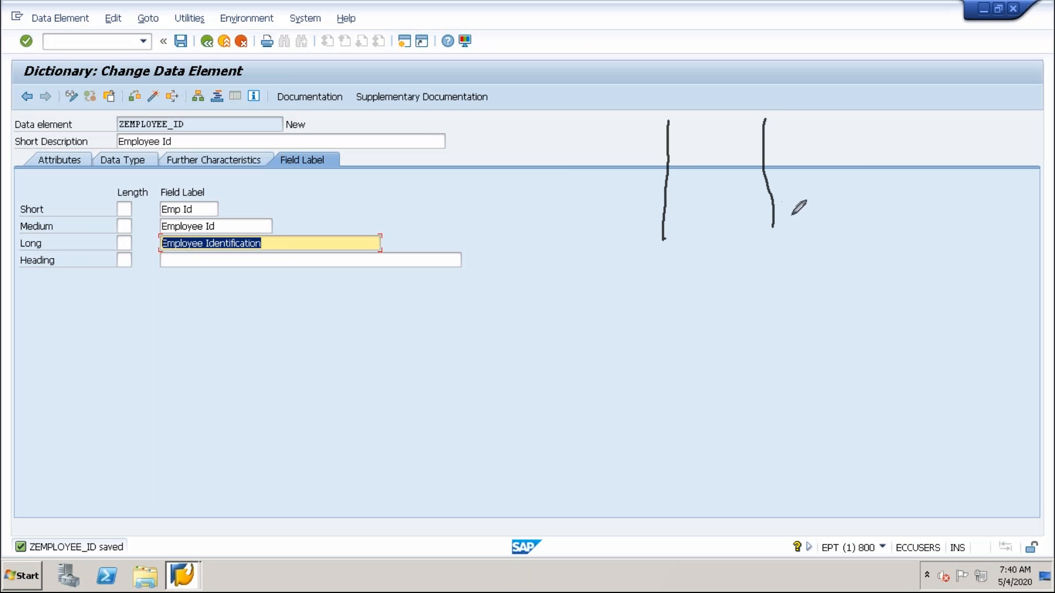
left_click_drag(858, 118, 865, 205)
mouse_move(664, 145)
left_mouse_down()
mouse_move(749, 127)
mouse_move(755, 144)
mouse_move(678, 153)
mouse_move(673, 144)
left_mouse_up()
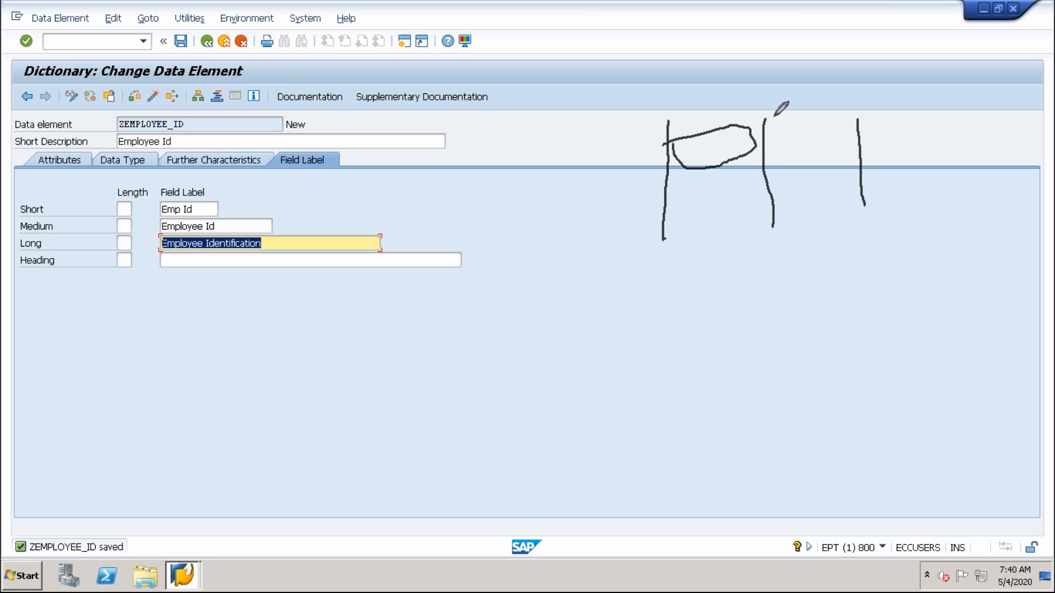
left_click_drag(773, 116, 775, 242)
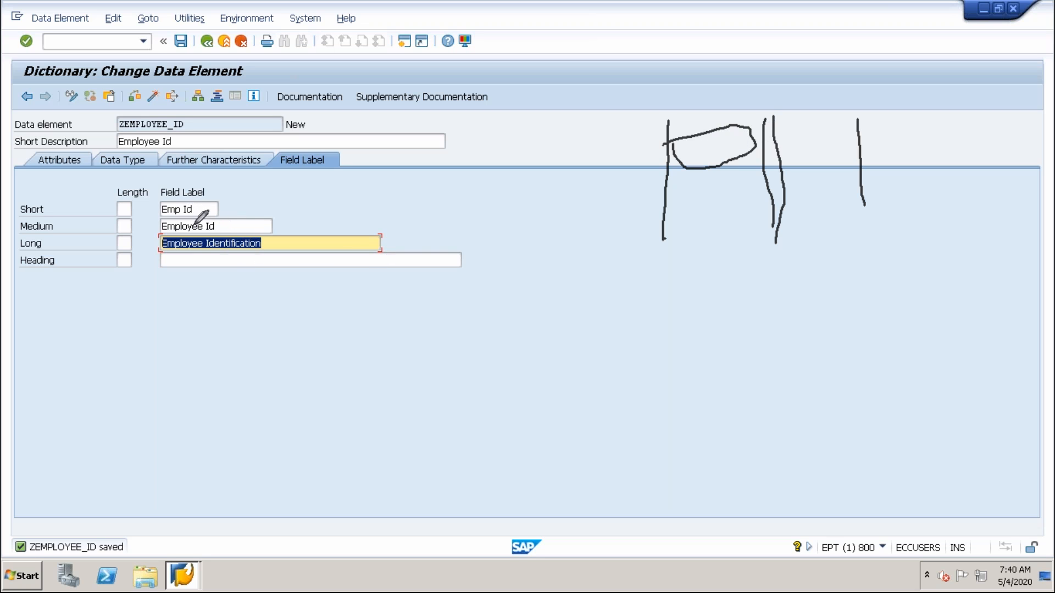
mouse_move(731, 168)
left_mouse_down()
mouse_move(769, 135)
mouse_move(682, 145)
mouse_move(709, 170)
mouse_move(733, 135)
mouse_move(678, 162)
mouse_move(774, 140)
mouse_move(679, 148)
mouse_move(772, 155)
mouse_move(660, 165)
mouse_move(765, 152)
left_mouse_up()
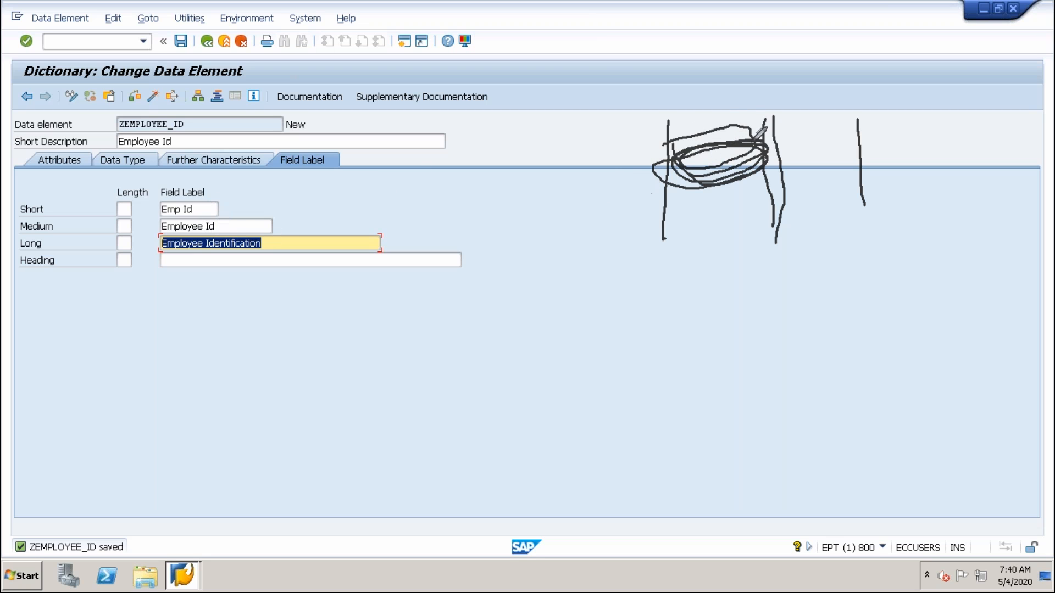
left_click_drag(714, 123, 700, 235)
left_click_drag(747, 267, 767, 411)
left_click_drag(917, 251, 947, 400)
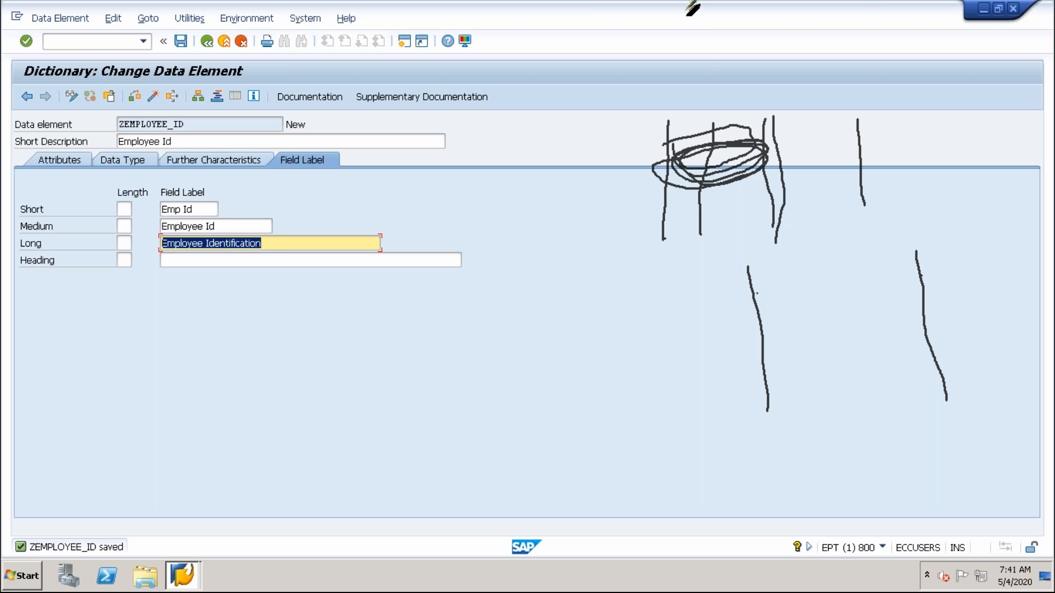
left_click(671, 117)
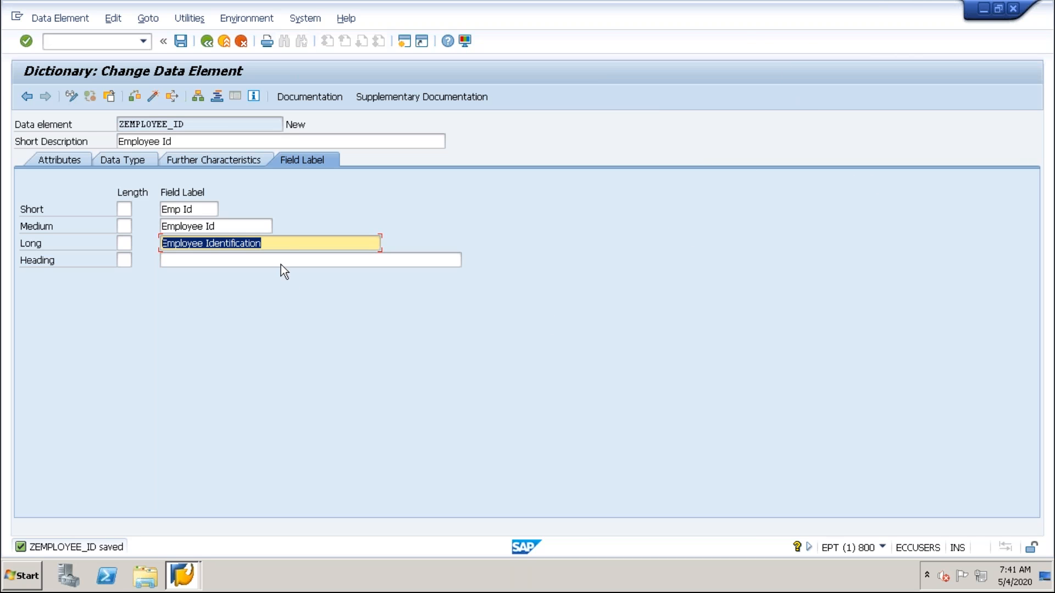
Save the field labels of data element ZEMPLOYEE_ID, leaving the heading label empty.
left_click(280, 246)
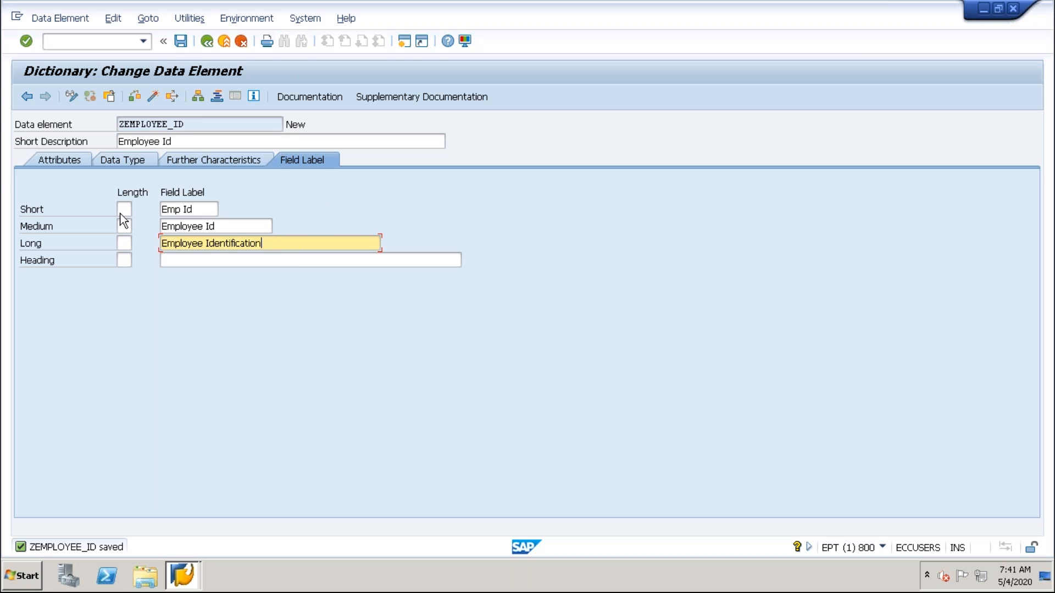
left_click(180, 43)
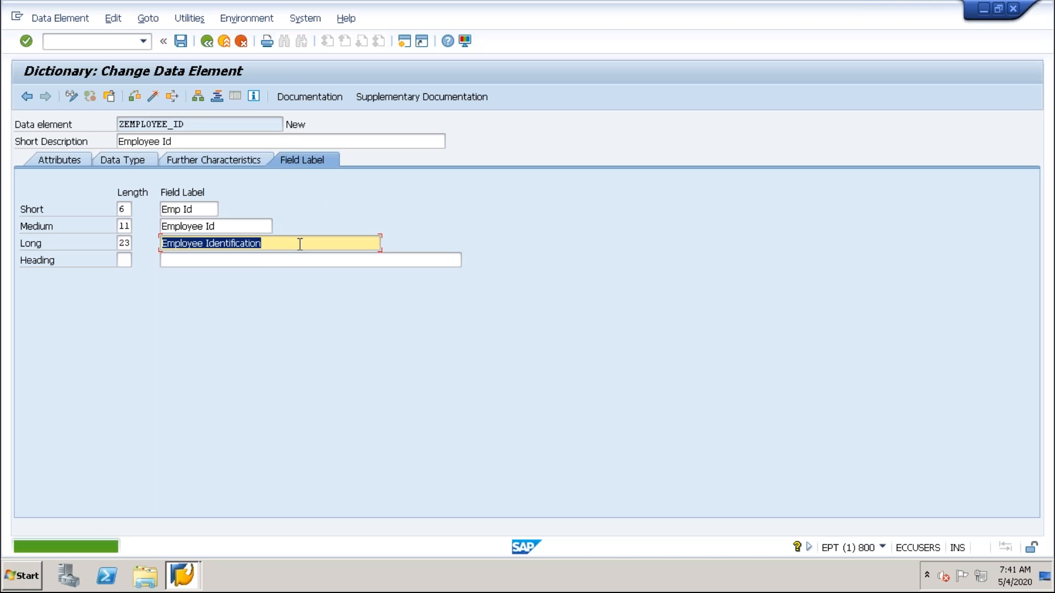
left_click(130, 264)
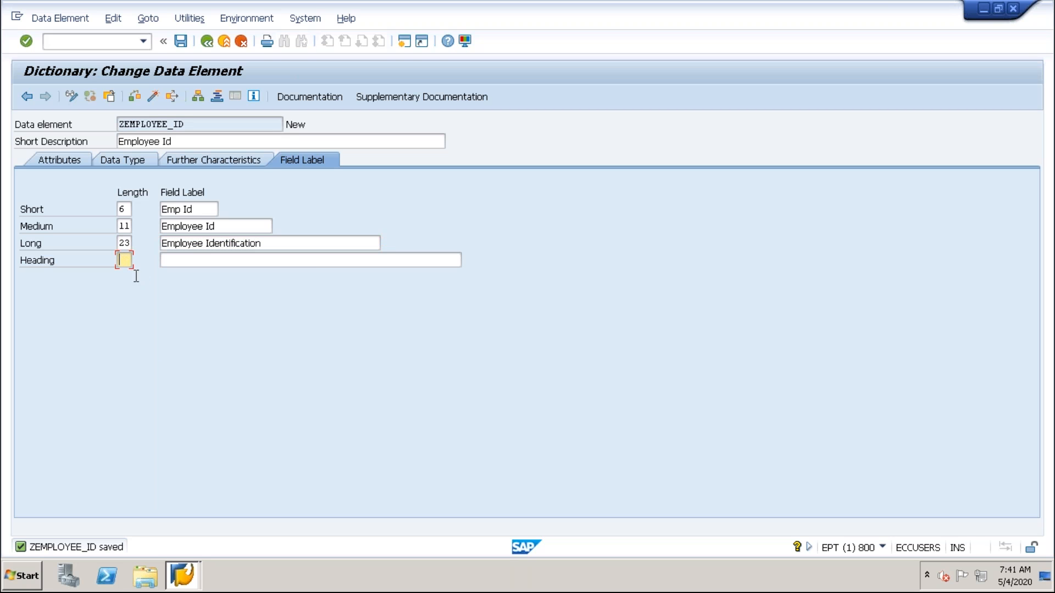
left_click(196, 264)
left_click_drag(206, 145, 105, 135)
left_click(196, 260)
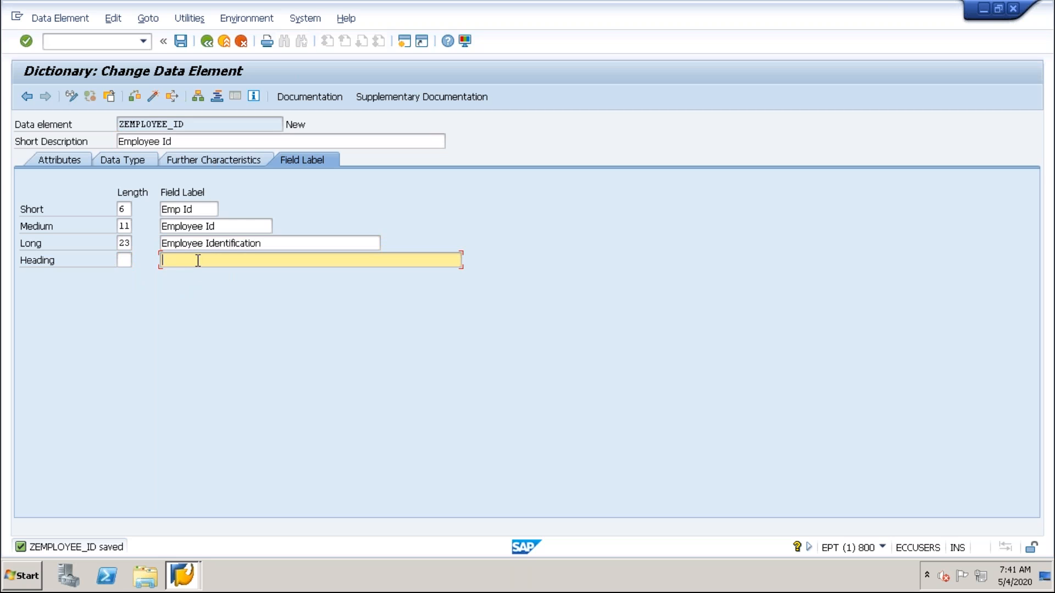
key("Return")
left_click(181, 41)
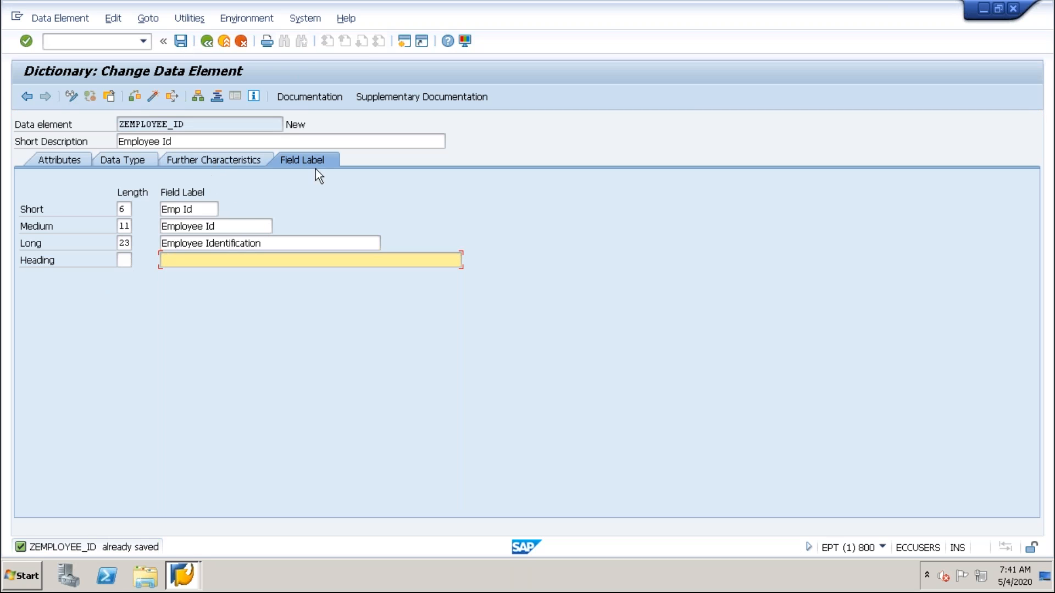
Activate the data element ZEMPLOYEE_ID and return to the ZMB28_EMPLOYEE table definition.
left_click(154, 97)
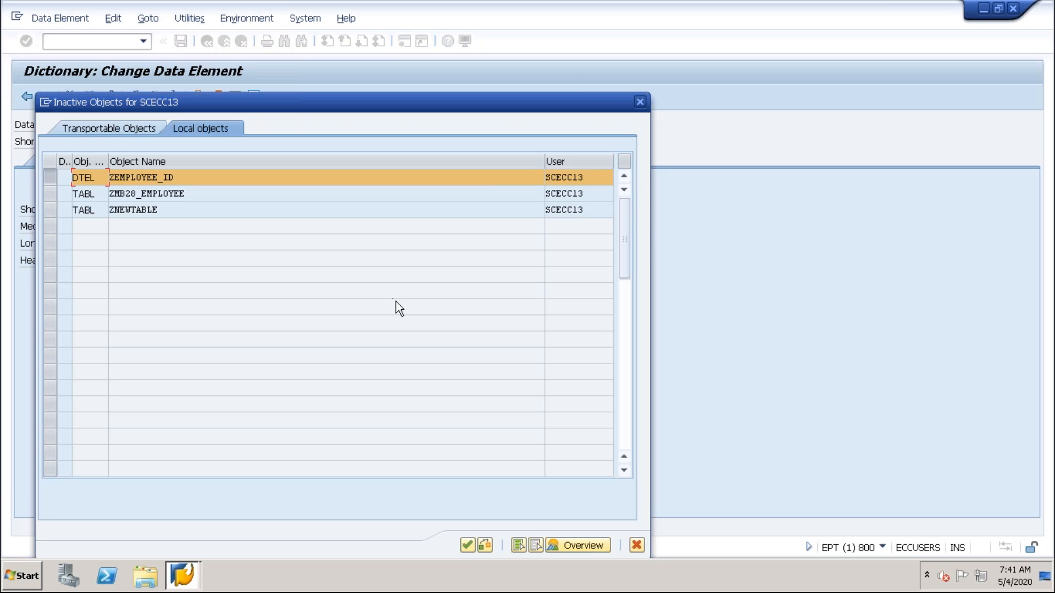
key("Return")
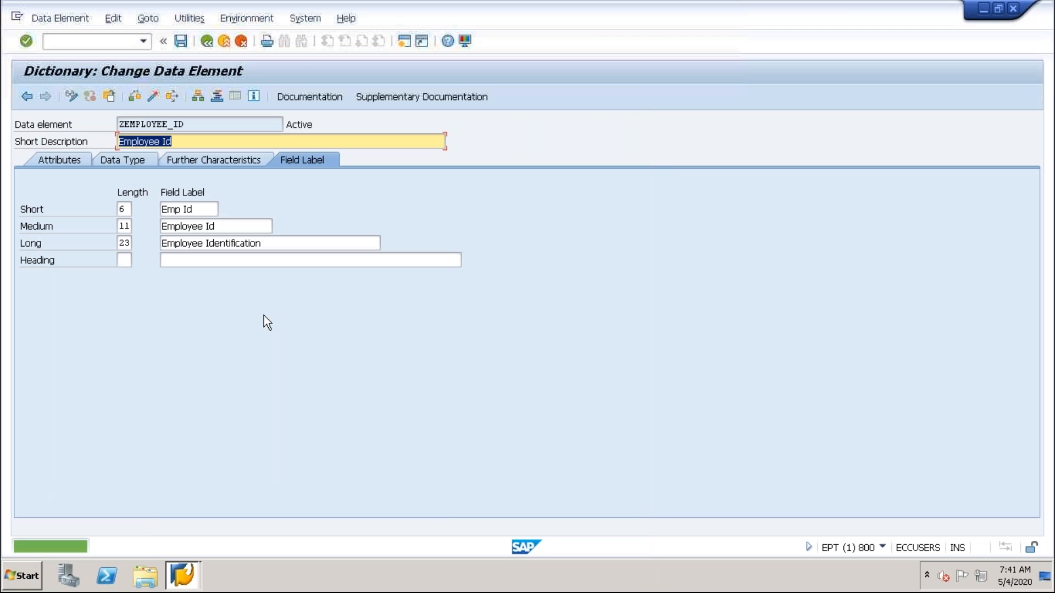
left_click(208, 41)
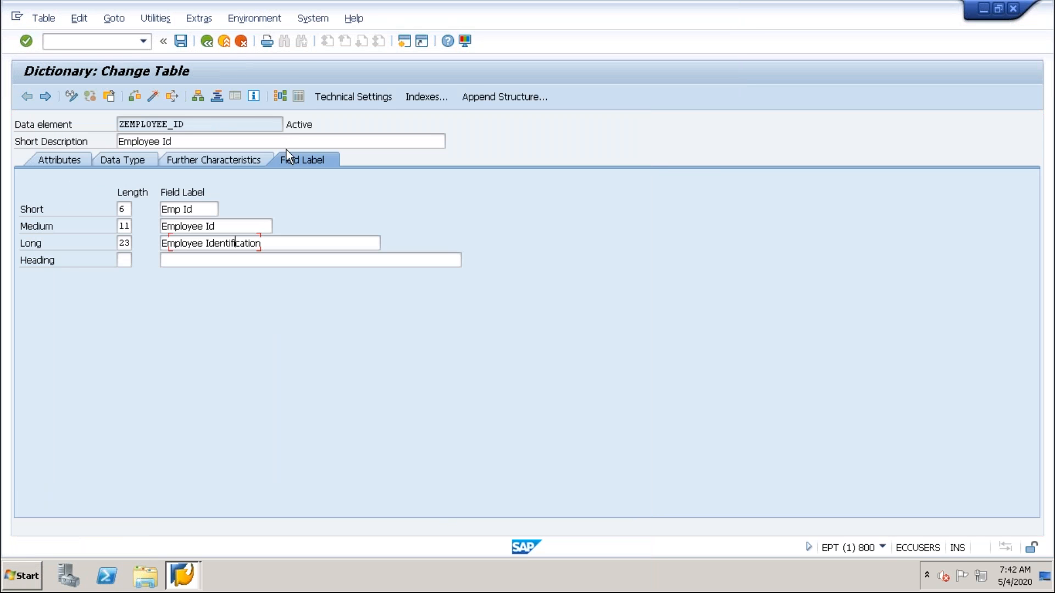
Examine the EMPLOYEE_ID row, its data element ZEMPLOYEE_ID and the empty rows below it in the table's field list.
left_click(460, 245)
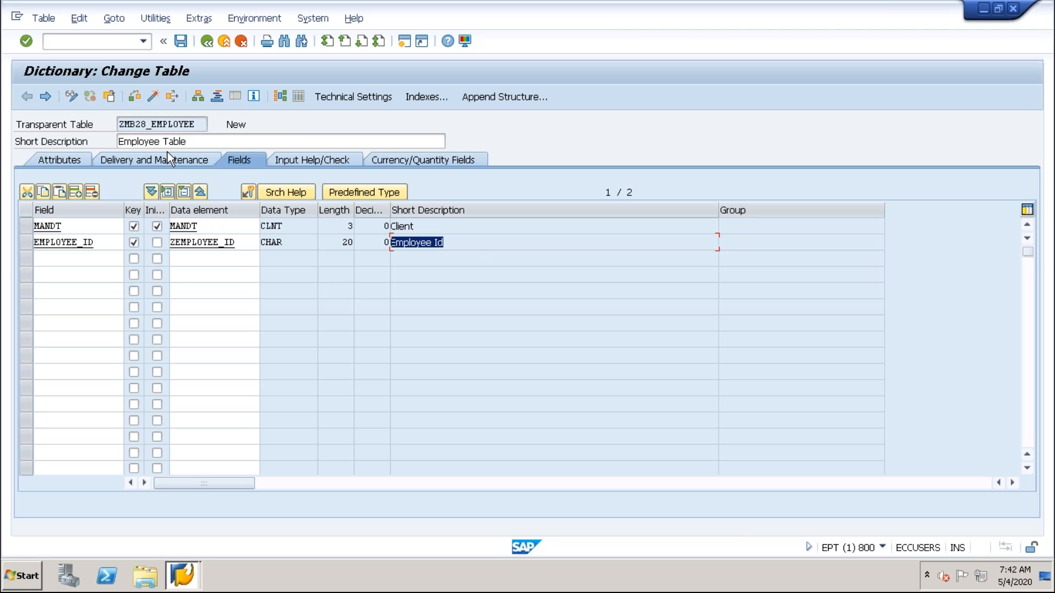
left_click_drag(199, 124, 104, 118)
left_click_drag(244, 241, 141, 251)
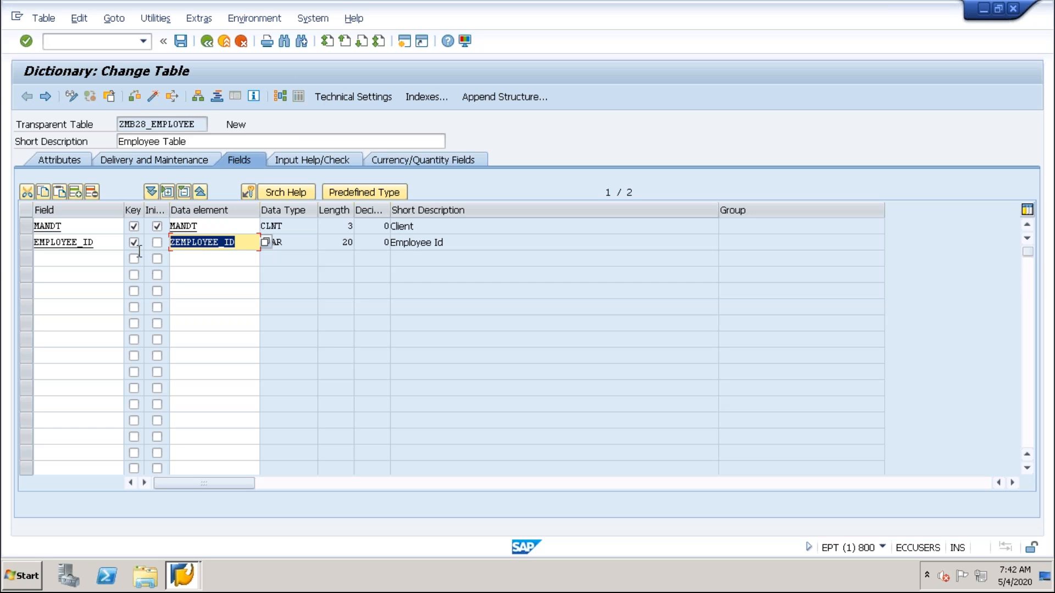
left_click_drag(205, 124, 119, 124)
left_click_drag(108, 245, 33, 244)
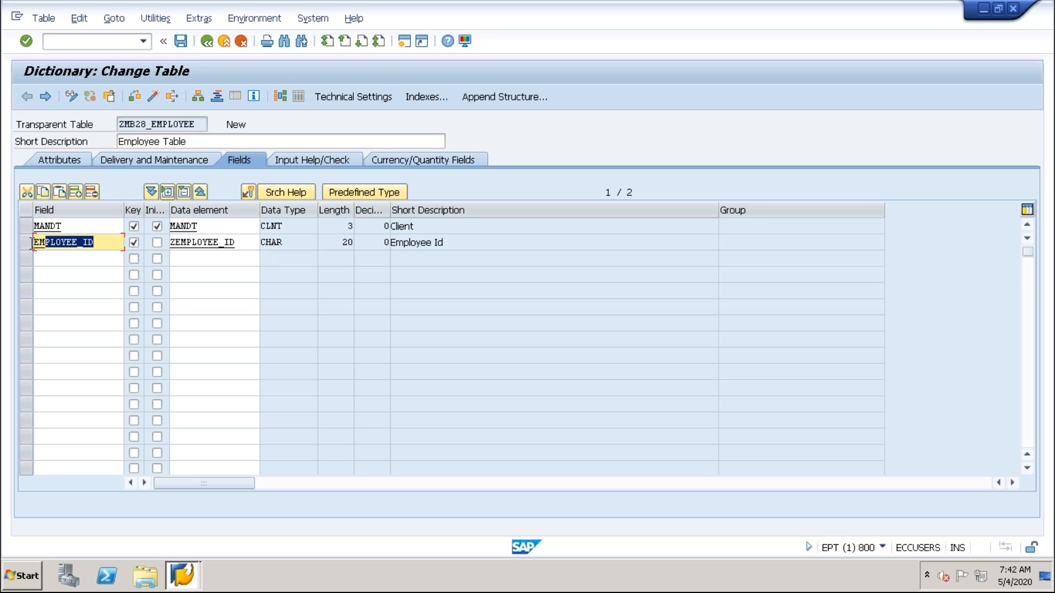
left_click(241, 247)
left_click(69, 258)
left_click(62, 274)
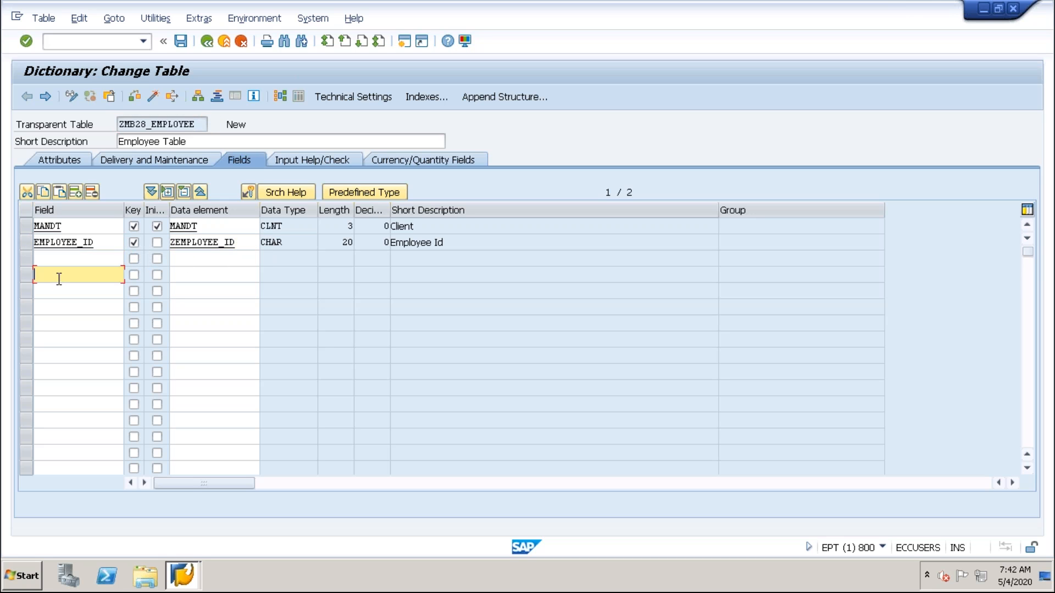
left_click(55, 288)
left_click(45, 259)
left_click(48, 277)
left_click(48, 295)
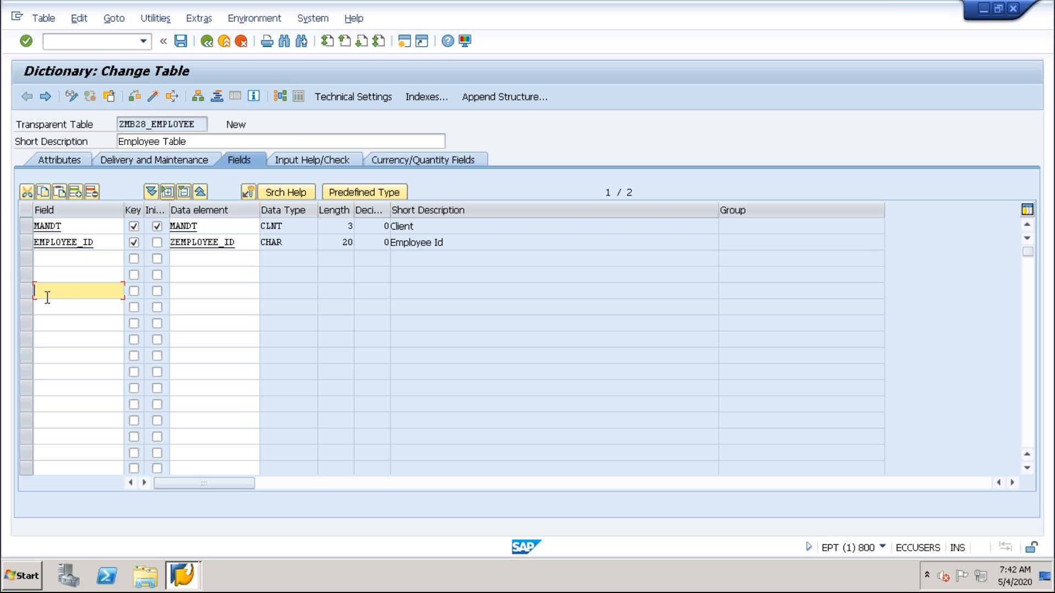
left_click(48, 261)
left_click(54, 276)
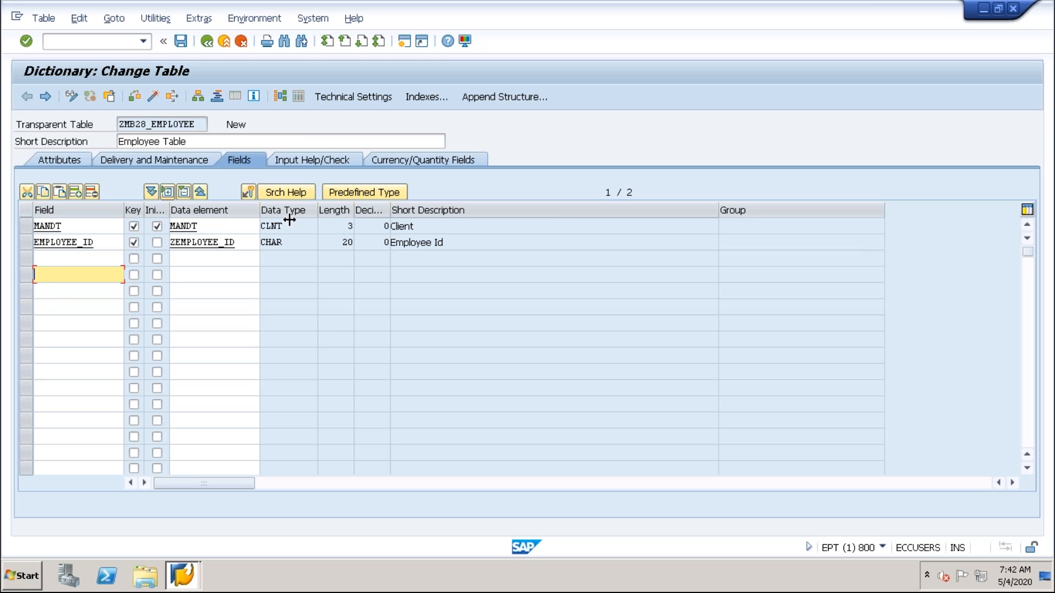
Open the technical settings of table ZMB28_EMPLOYEE and display the possible entries for its data class.
left_click(337, 98)
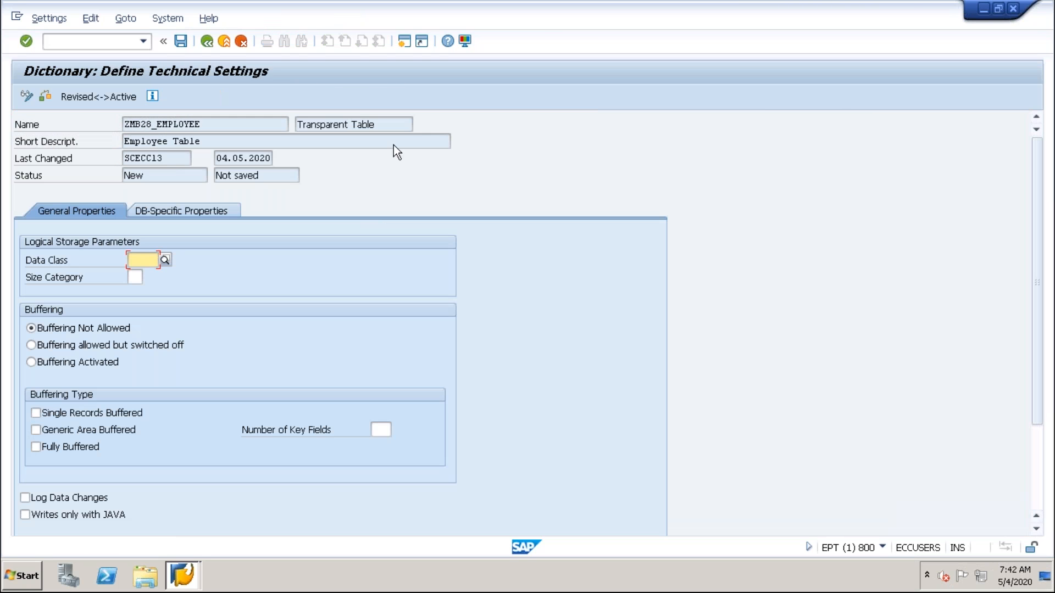
left_click(137, 260)
left_click_drag(131, 259, 160, 260)
left_click(164, 261)
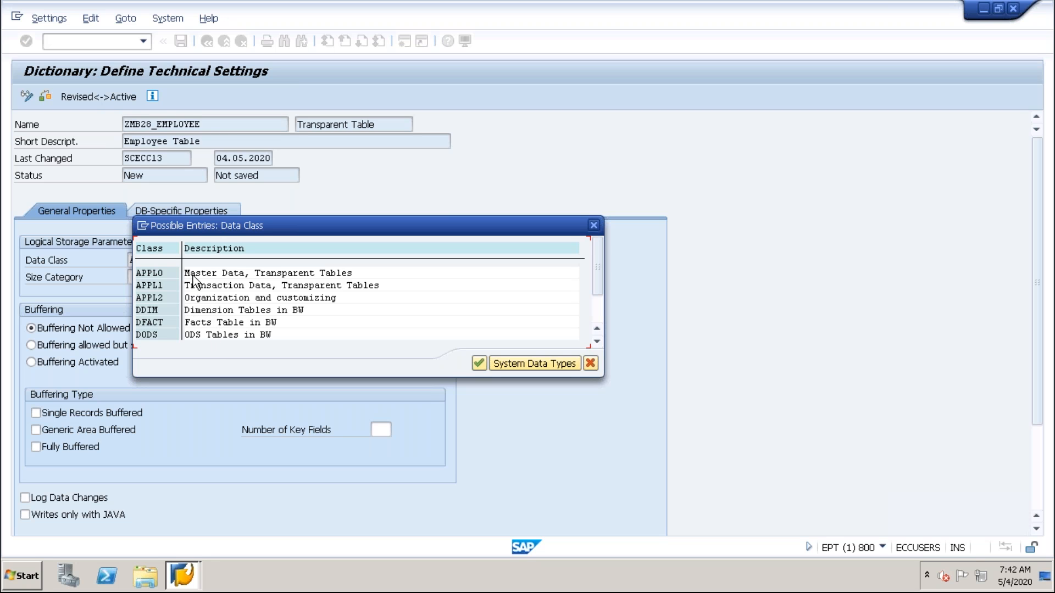
Examine the possible data classes from APPL0 through USER7 and their descriptions, and close the list without choosing another class.
left_click(279, 273)
left_click(187, 298)
left_click(333, 298)
left_click(192, 323)
left_click(241, 335)
left_click_drag(599, 294, 602, 326)
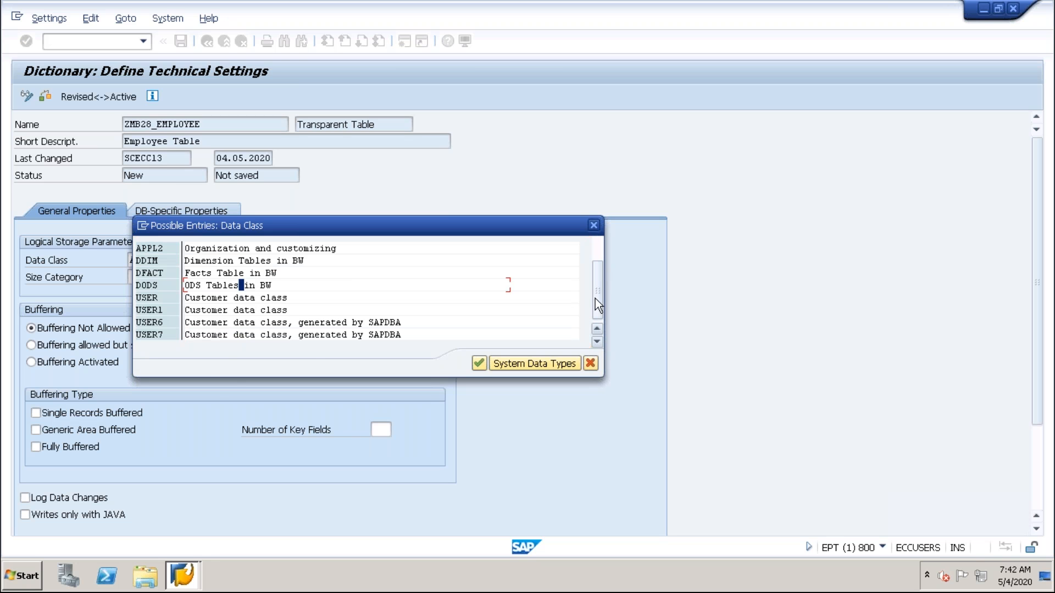
left_click(215, 310)
left_click(209, 335)
left_click(596, 368)
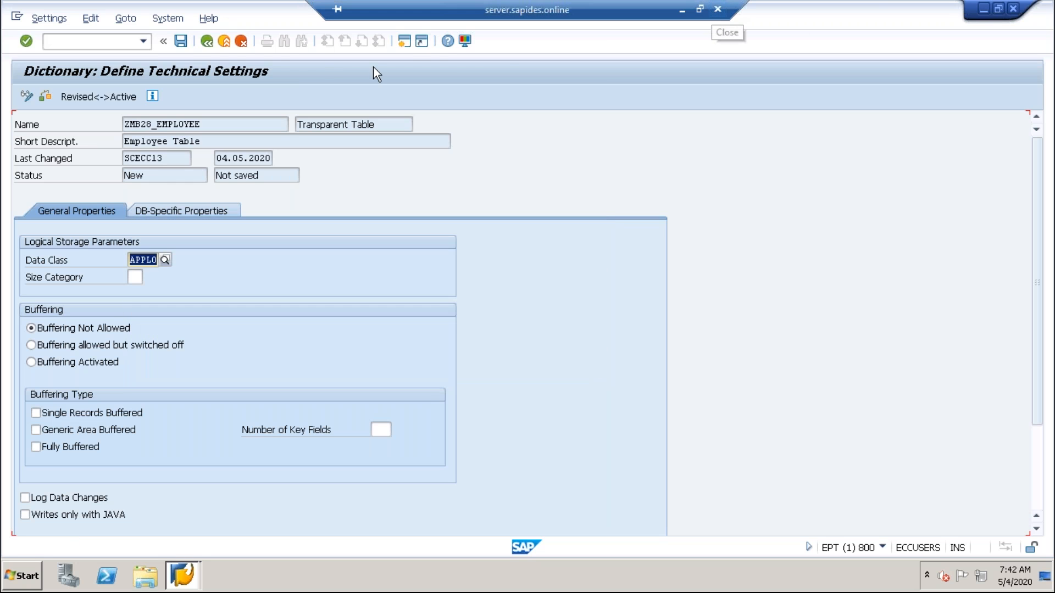
Switch to the Morning_Batch presentation in PowerPoint and add a blank slide after slide 31.
left_click_drag(318, 8, 440, 7)
left_click_drag(737, 8, 780, 7)
left_click(721, 11)
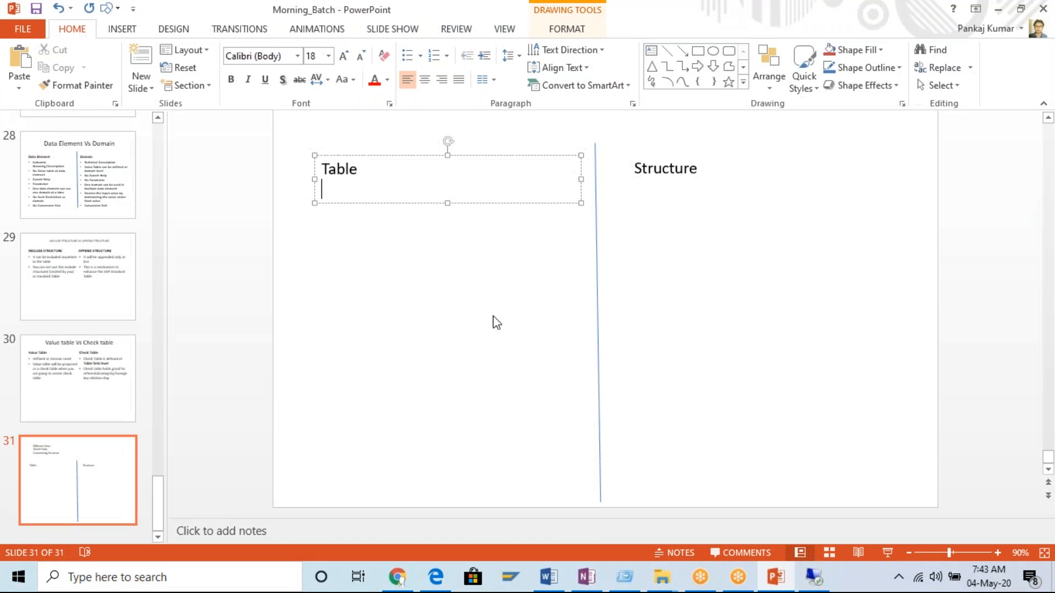
left_click(148, 91)
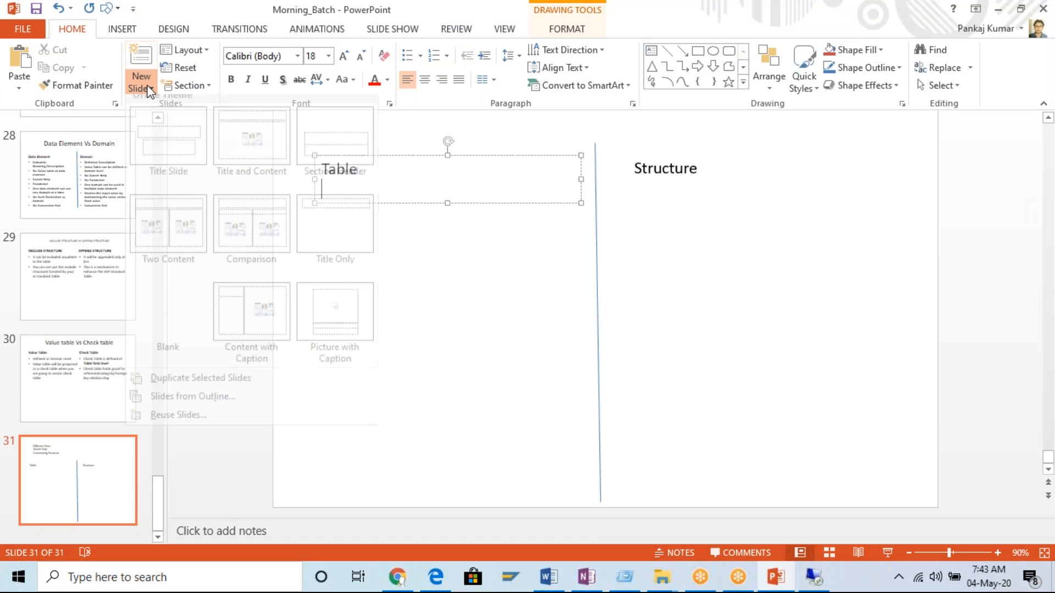
left_click(188, 273)
Add a wide text box across the upper part of the new slide and enter the term "Data Class:".
left_click(651, 50)
left_click_drag(329, 143, 379, 176)
mouse_move(509, 235)
left_mouse_down()
mouse_move(791, 297)
mouse_move(849, 280)
left_mouse_up()
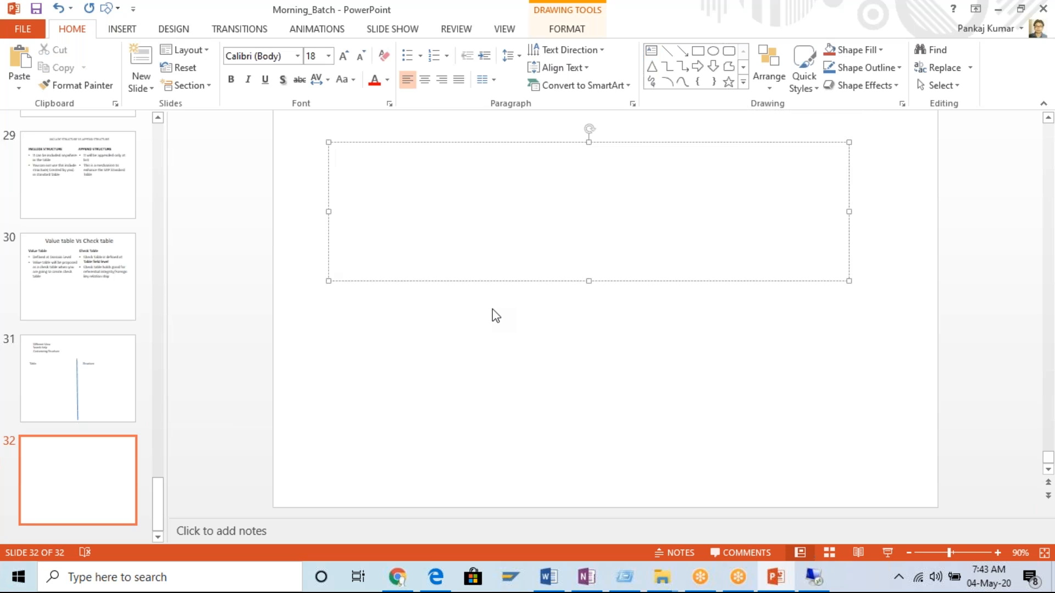
type("D")
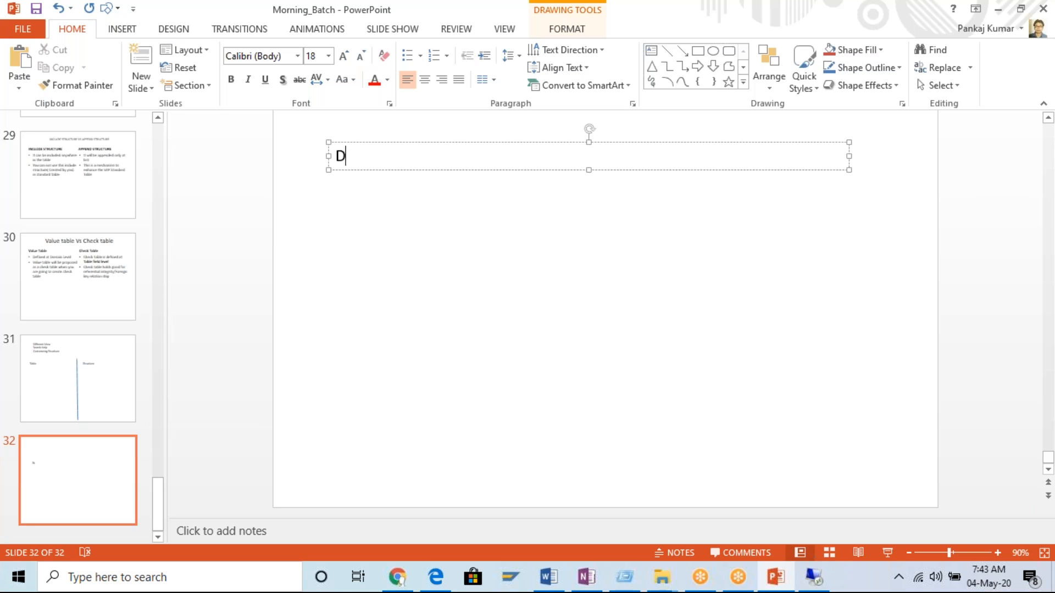
type("ata Di")
key("BackSpace")
key("BackSpace")
type("Class: It")
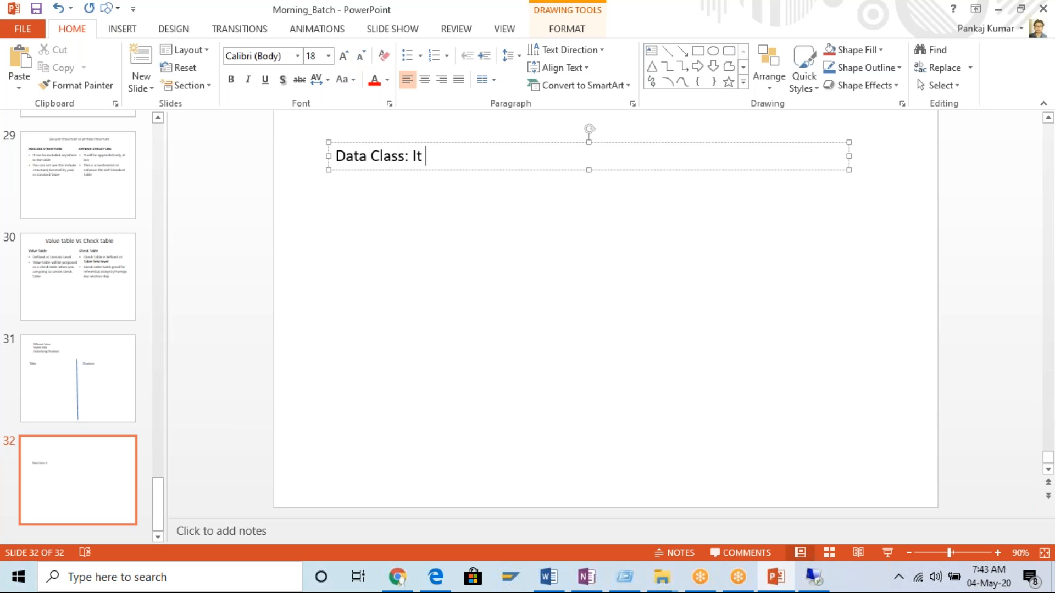
type(" is to cator")
Begin the definition after "Data Class:" with "It is to catego".
key("BackSpace")
key("BackSpace")
type("ego")
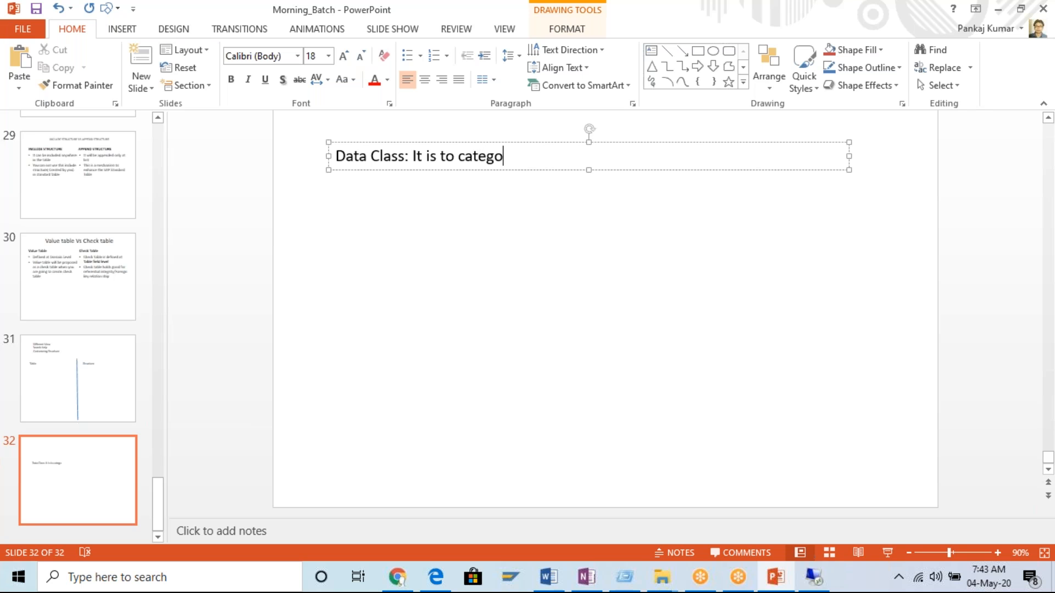
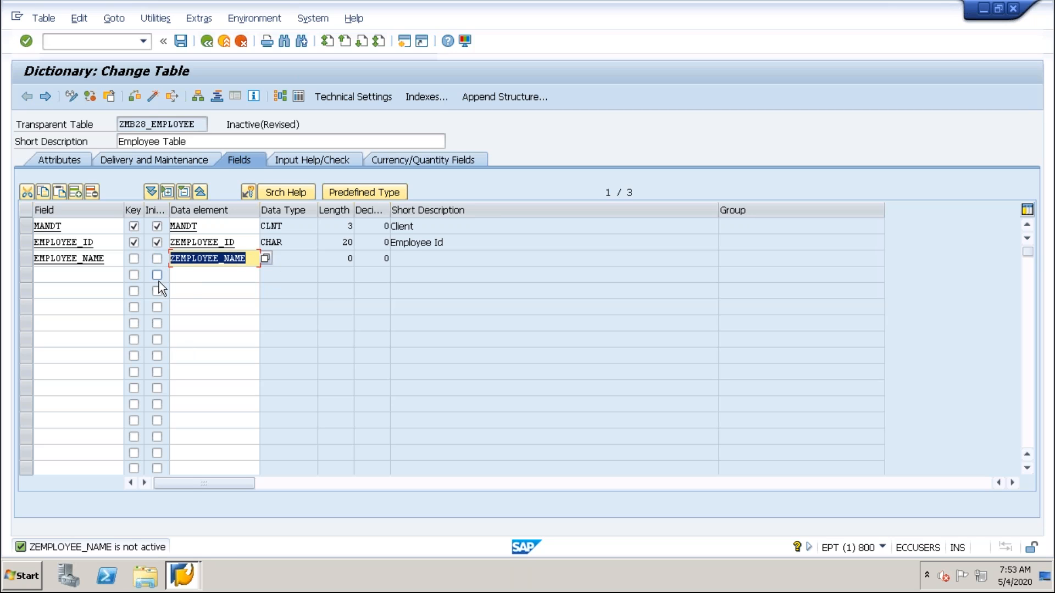
Save the table changes and start creating the data element ZEMPLOYEE_NAME from the EMPLOYEE_NAME field.
left_click(250, 258)
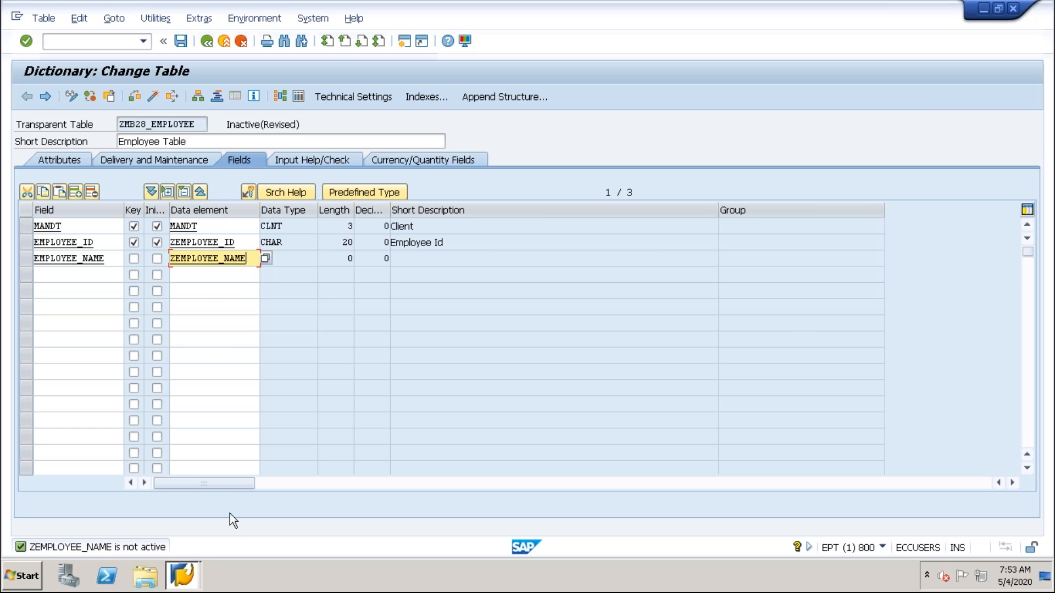
key("F3")
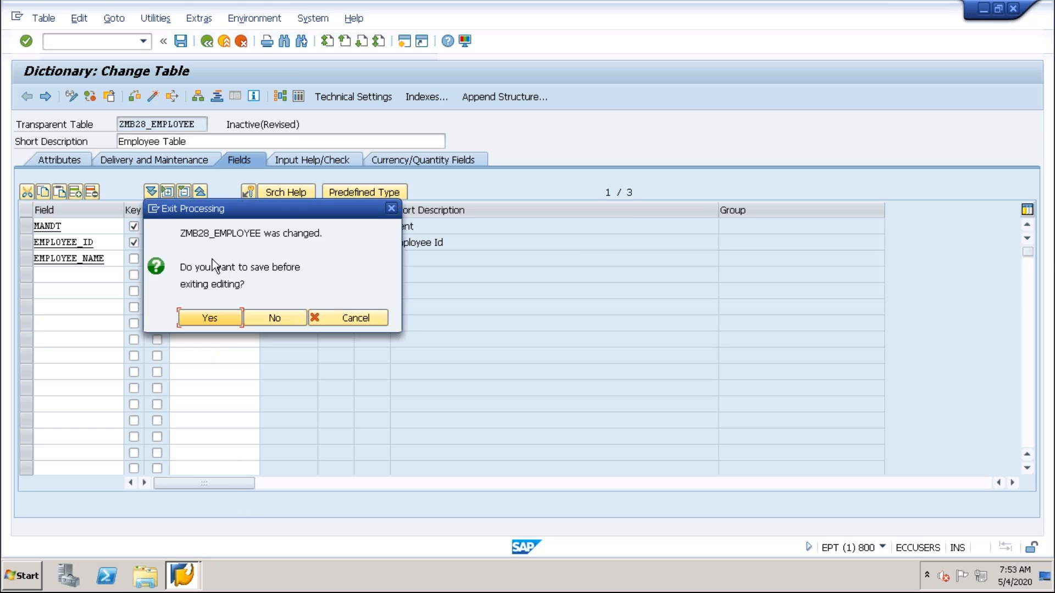
left_click(207, 322)
mouse_move(242, 233)
left_mouse_down()
mouse_move(340, 235)
mouse_move(245, 245)
left_mouse_up()
left_click(329, 233)
left_click(209, 335)
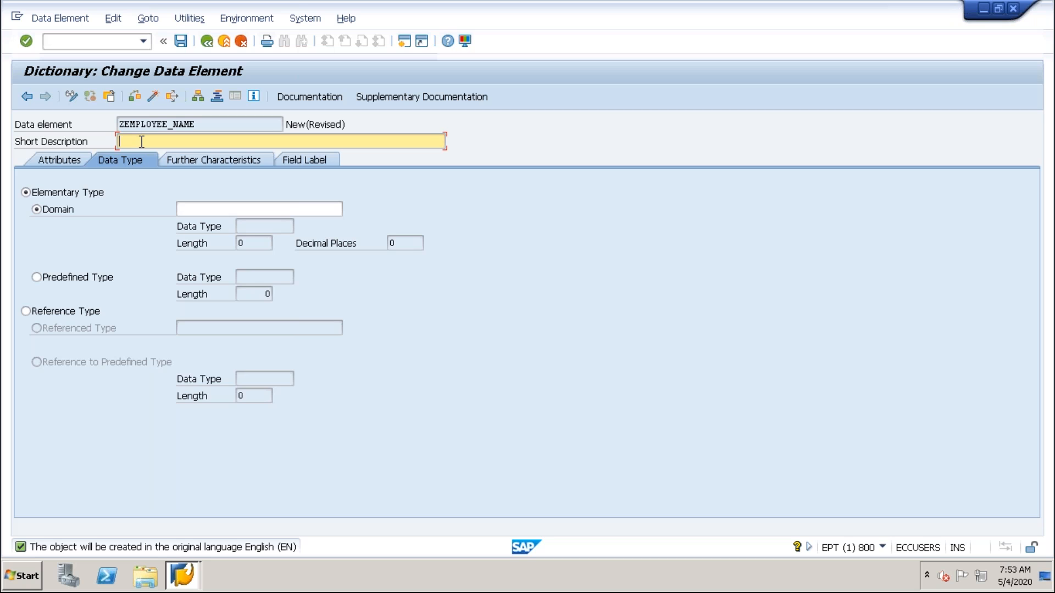
Describe the data element as "EMPLOYEE NAME" and base it on a predefined type instead of a domain.
type("EMPLOYEE NAME")
left_click(189, 209)
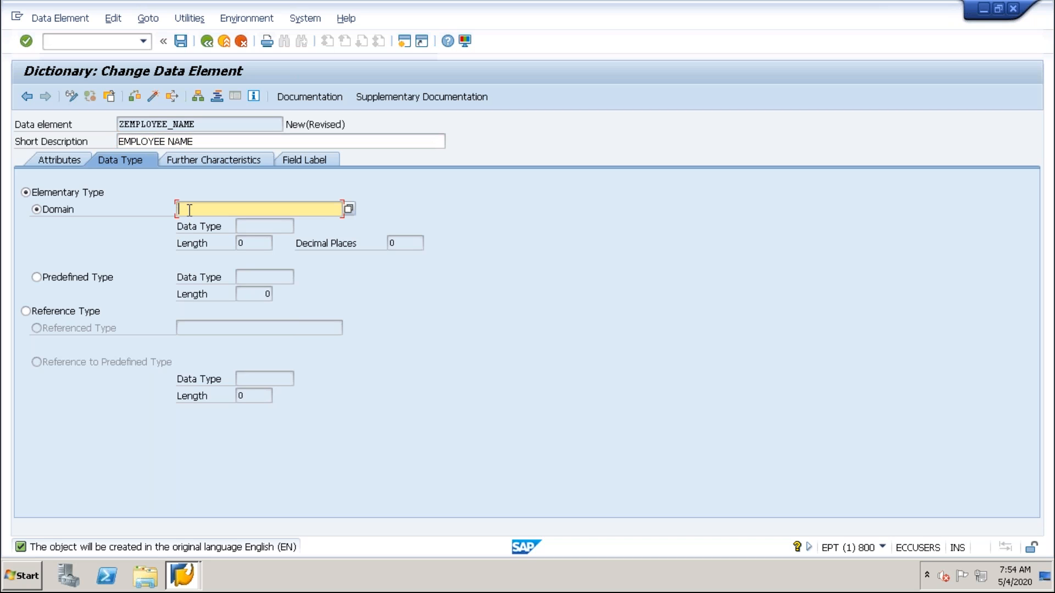
left_click(37, 278)
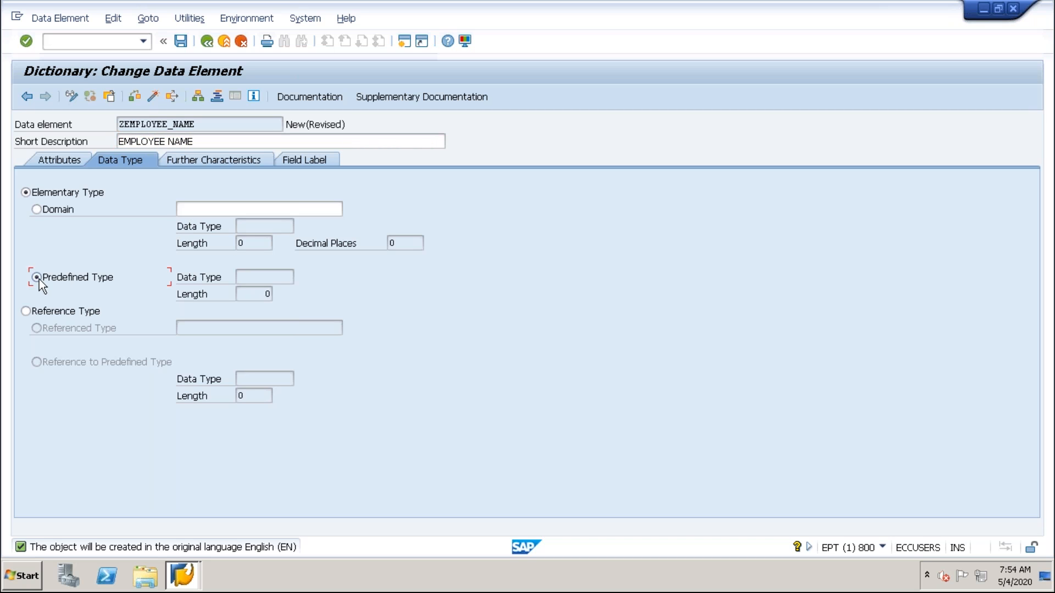
Set the predefined data type of ZEMPLOYEE_NAME to CHAR with a length of 20.
type("CH")
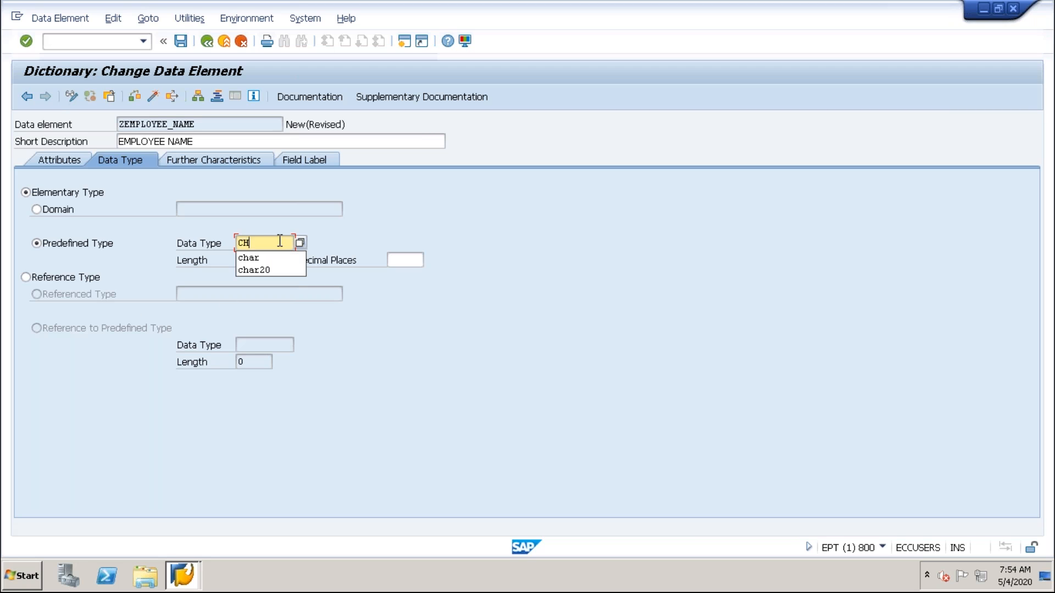
type("AR20")
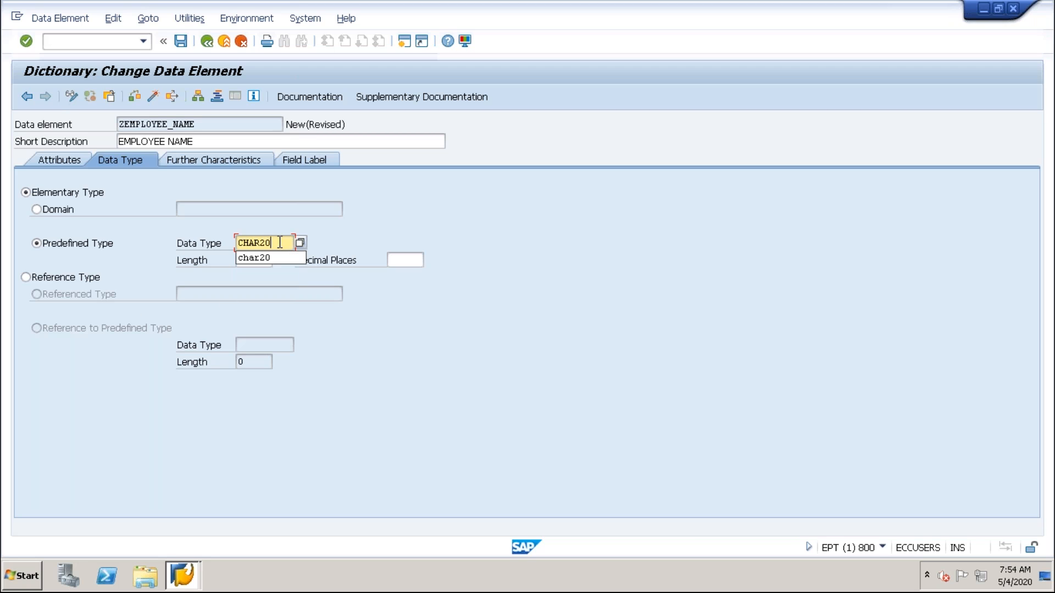
left_click(374, 233)
left_click(259, 259)
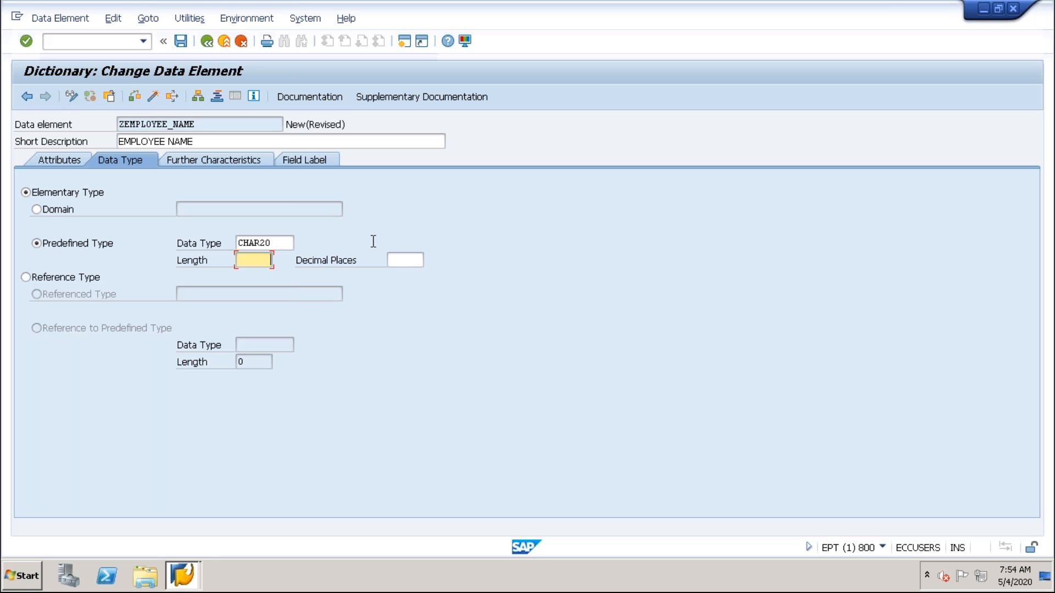
left_click(285, 242)
key("BackSpace")
key("BackSpace")
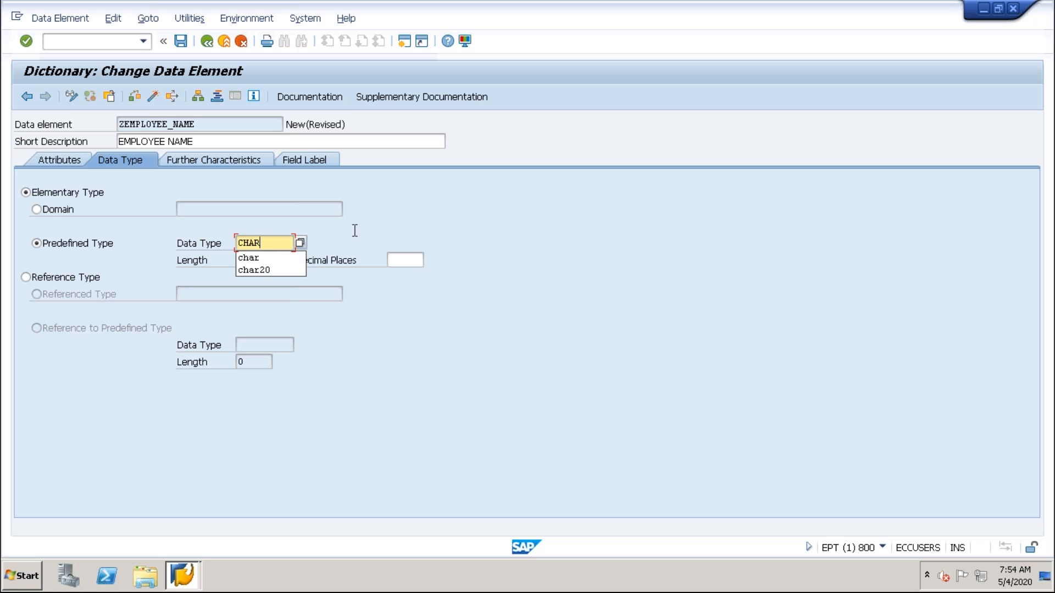
left_click(251, 260)
double_click(252, 264)
type("20")
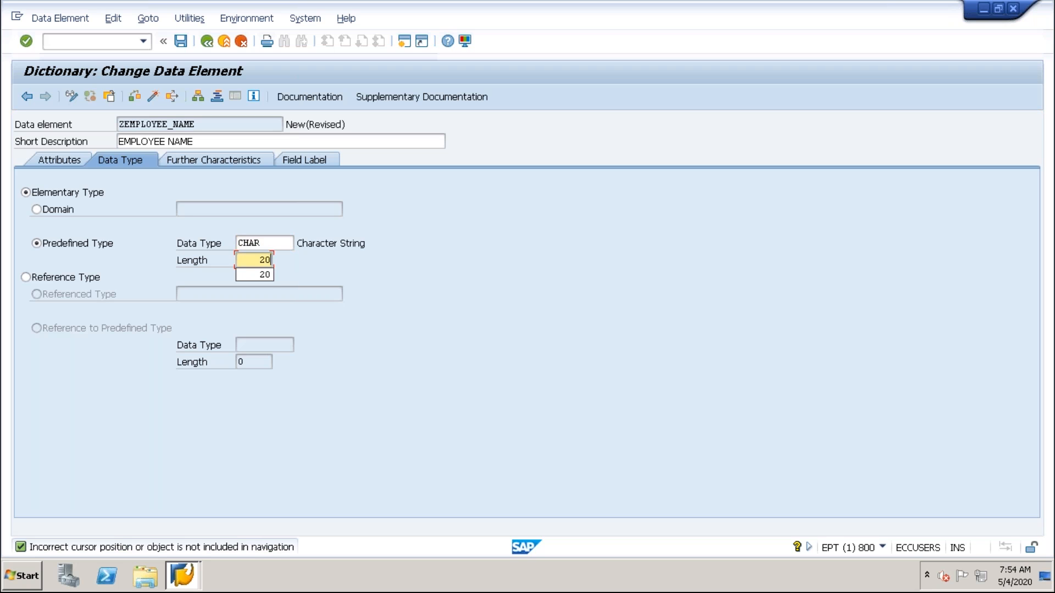
key("Return")
Save the data element as a local object and proceed to its field labels.
left_click(181, 42)
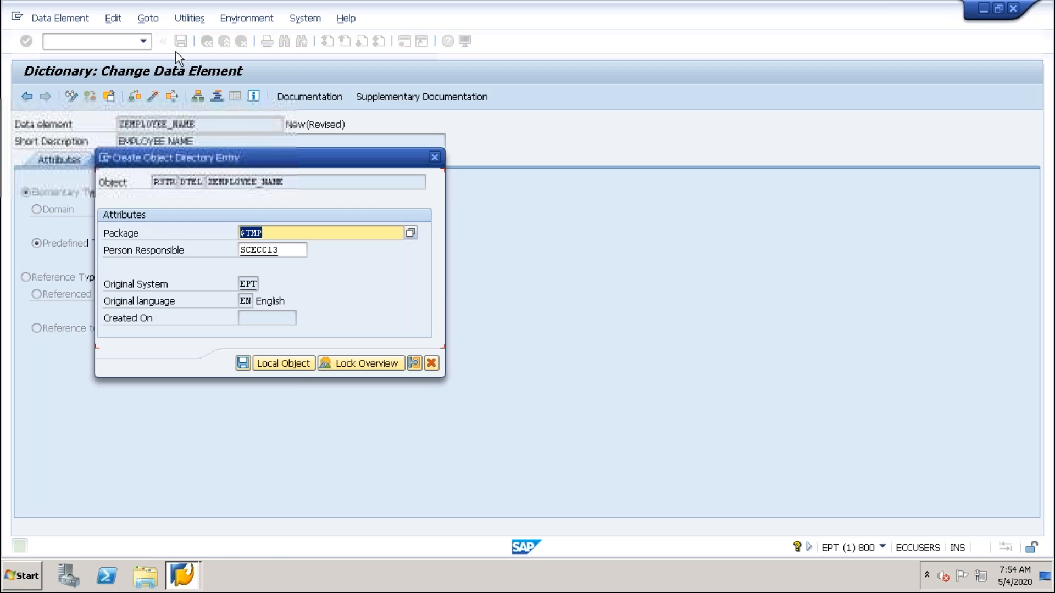
left_click(283, 363)
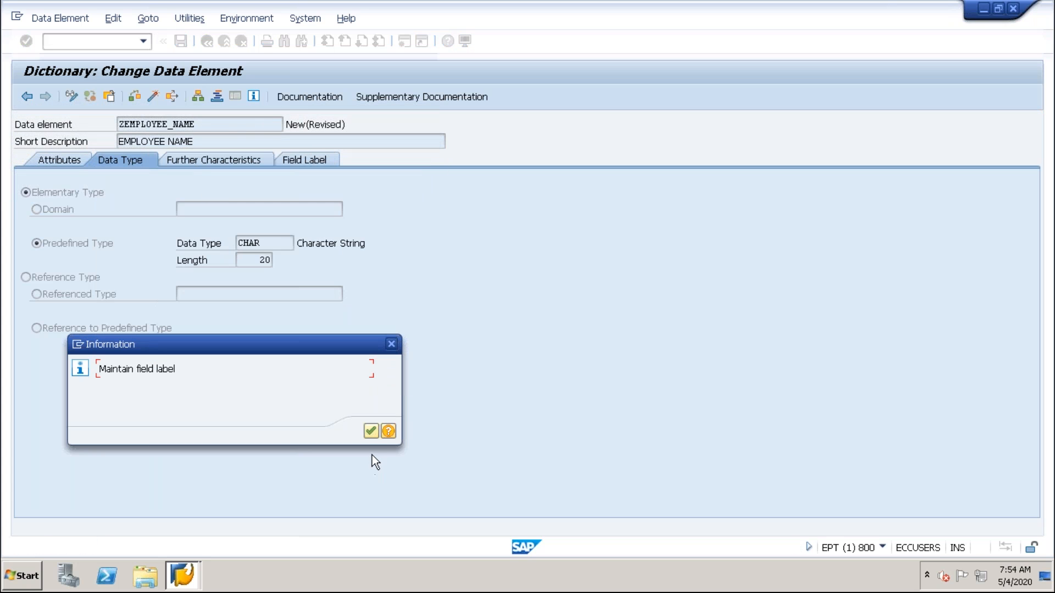
left_click(368, 431)
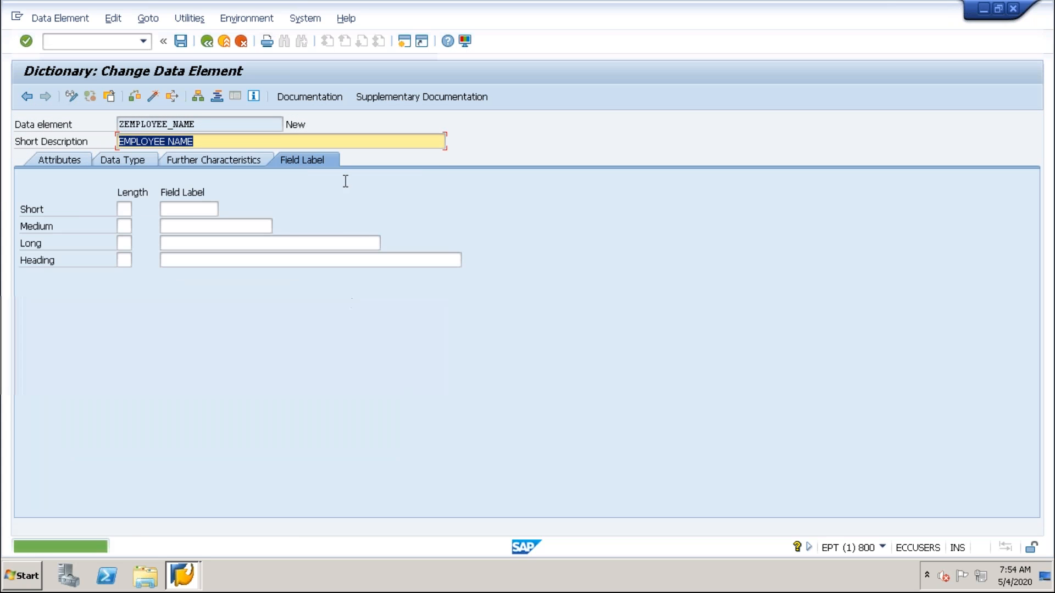
Enter "Emp Name" as the short field label of the data element.
left_click(193, 208)
key("Caps_Lock")
type("Employee")
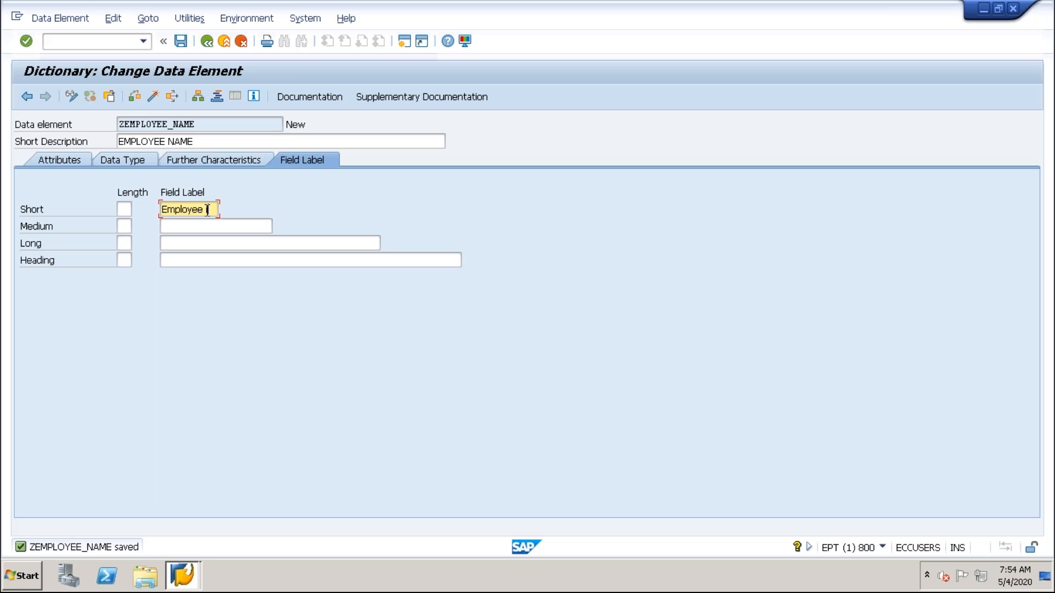
key("Caps_Lock")
type("e i")
left_click_drag(213, 209, 183, 211)
key("BackSpace")
key("BackSpace")
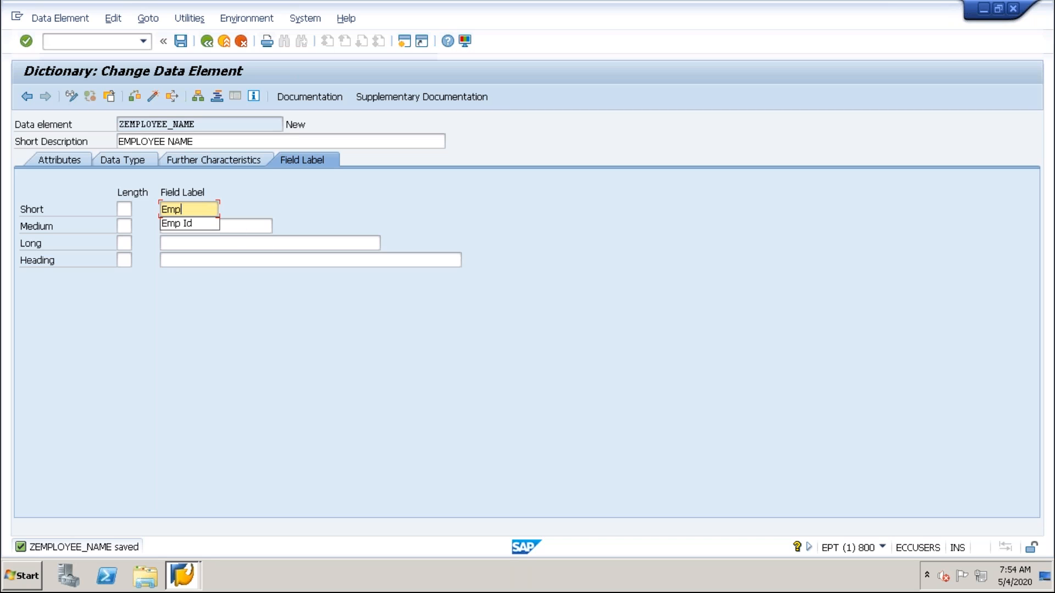
type("nAME")
key("BackSpace")
key("BackSpace")
key("BackSpace")
key("BackSpace")
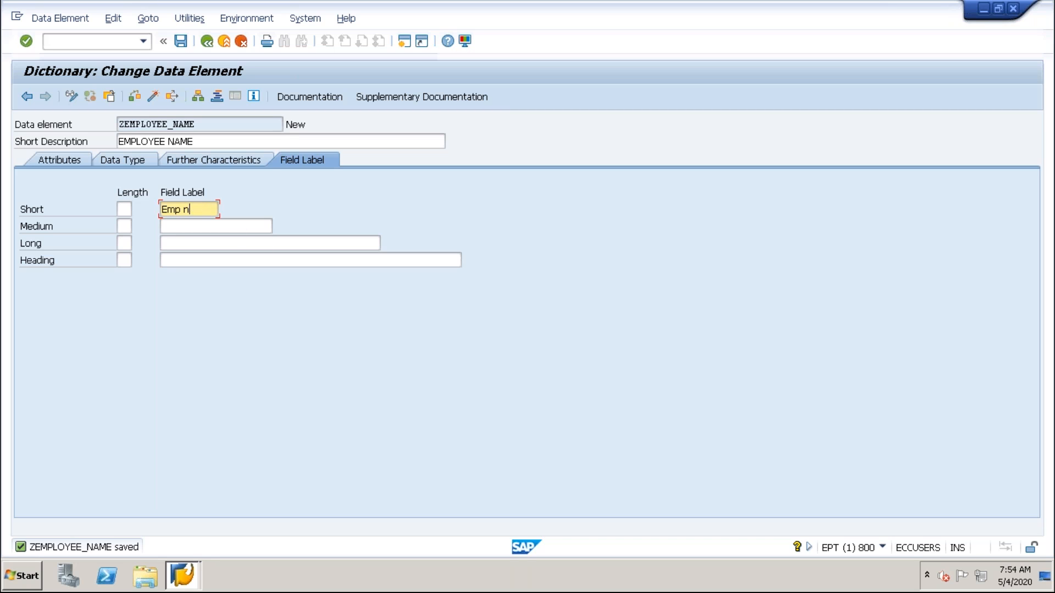
key("Caps_Lock")
type("Name")
Enter "Emp Name" as the medium, long and heading labels, and save the data element.
left_click(179, 232)
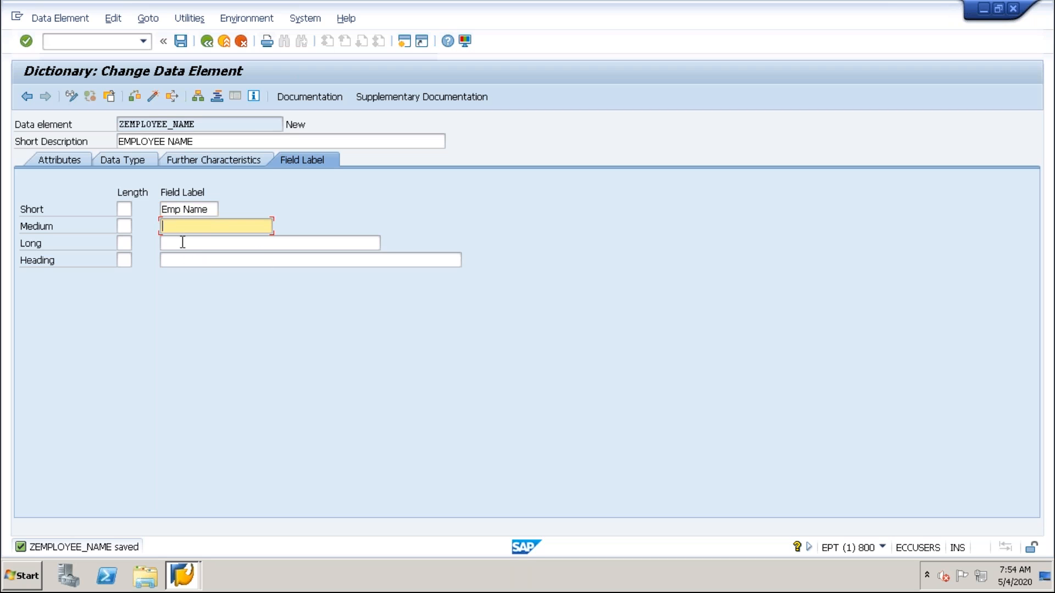
type("Emp Name")
left_click(185, 248)
type("Emp Name")
left_click(177, 262)
type("Emp Name")
key("Return")
left_click(180, 41)
left_click(210, 42)
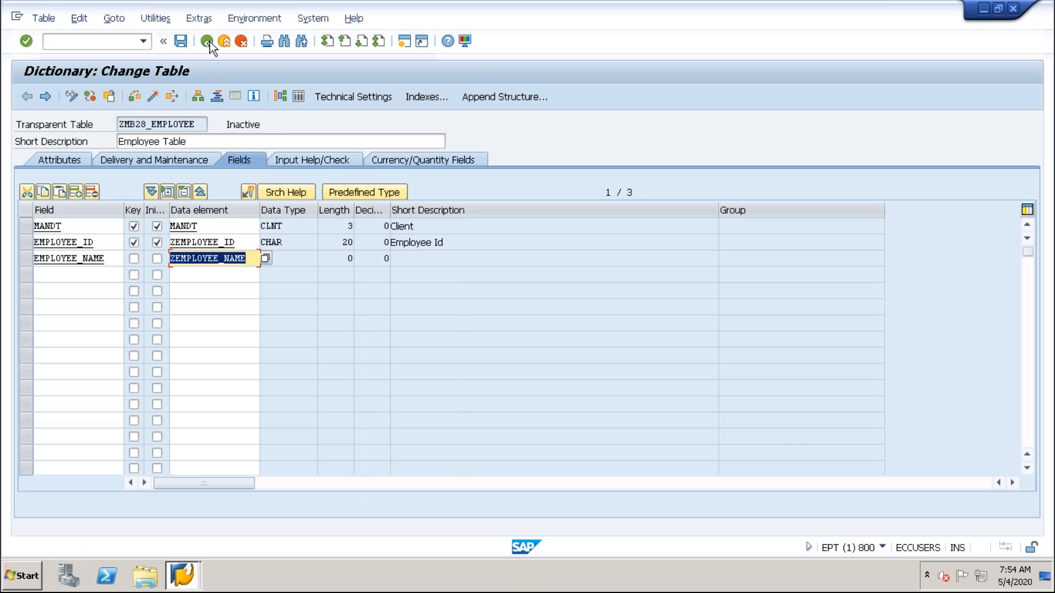
Reopen the data element ZEMPLOYEE_NAME from the table, activate it and return to the table.
double_click(224, 258)
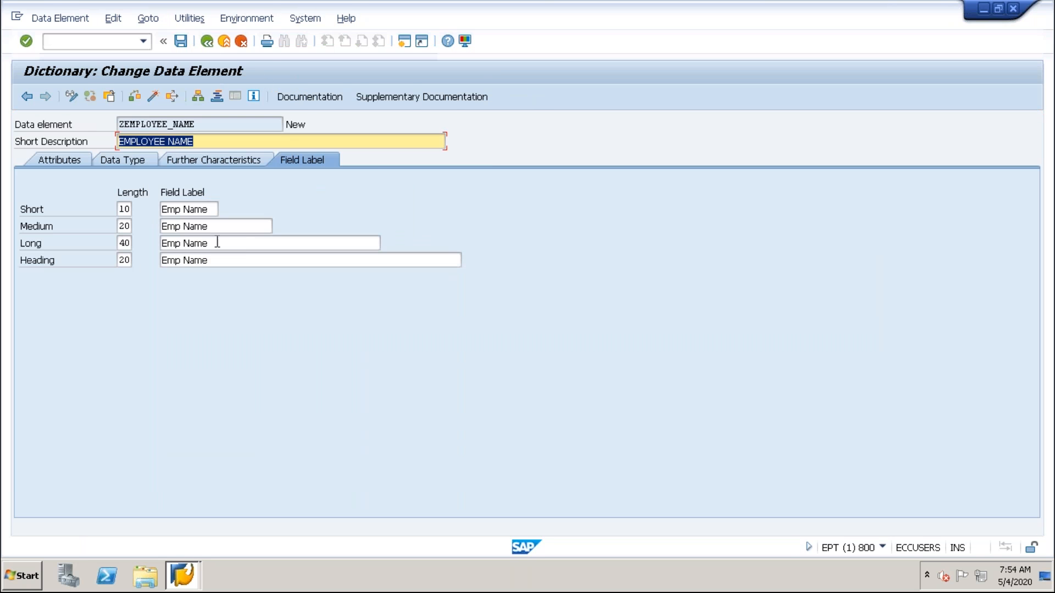
left_click(153, 97)
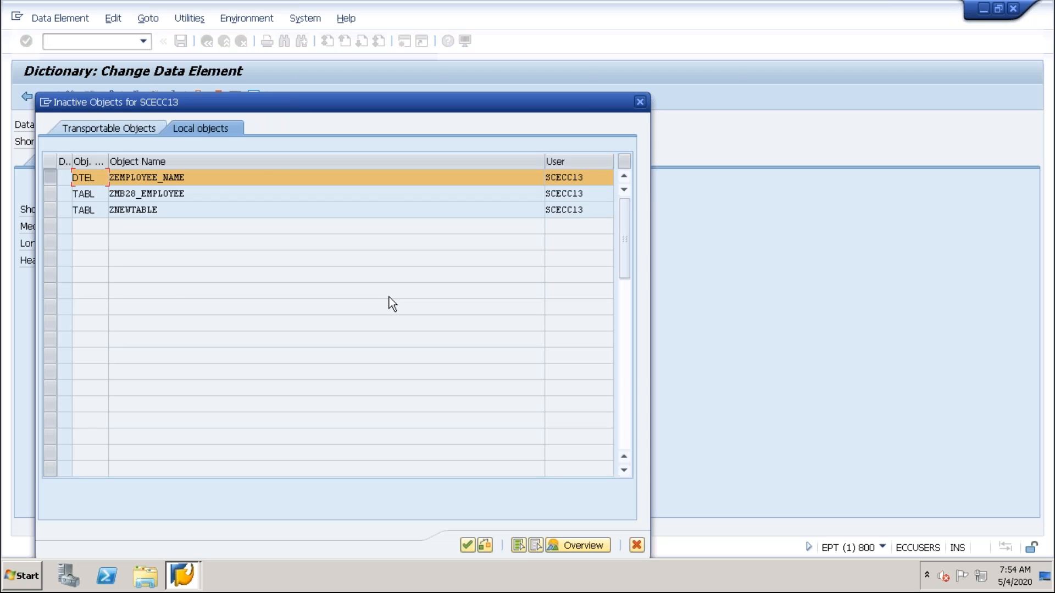
key("Return")
key("F3")
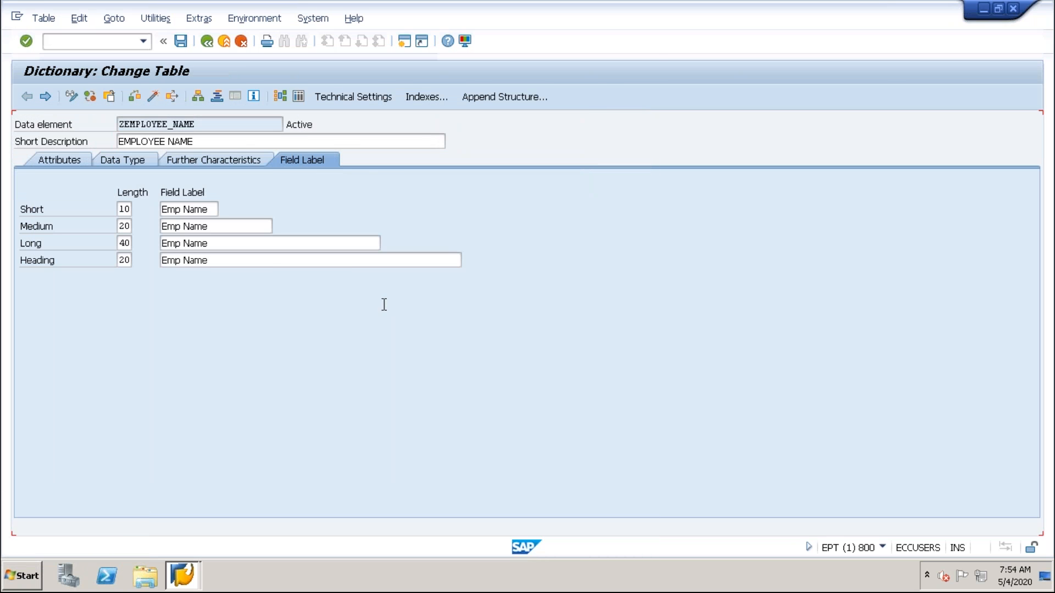
Activate the table ZMB28_EMPLOYEE and review its EMPLOYEE_ID and EMPLOYEE_NAME fields.
left_click(154, 98)
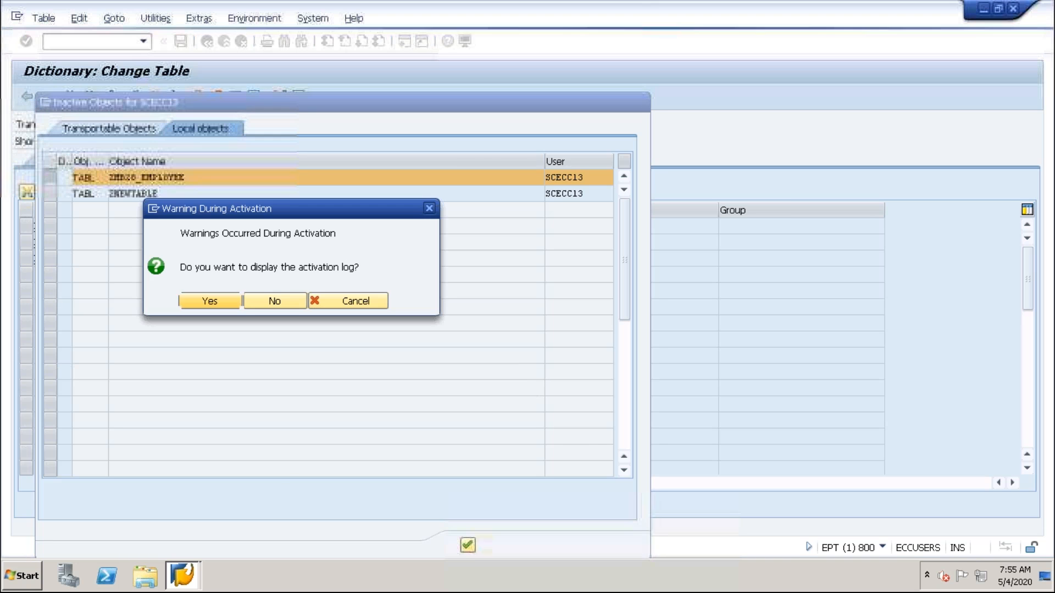
key("Return")
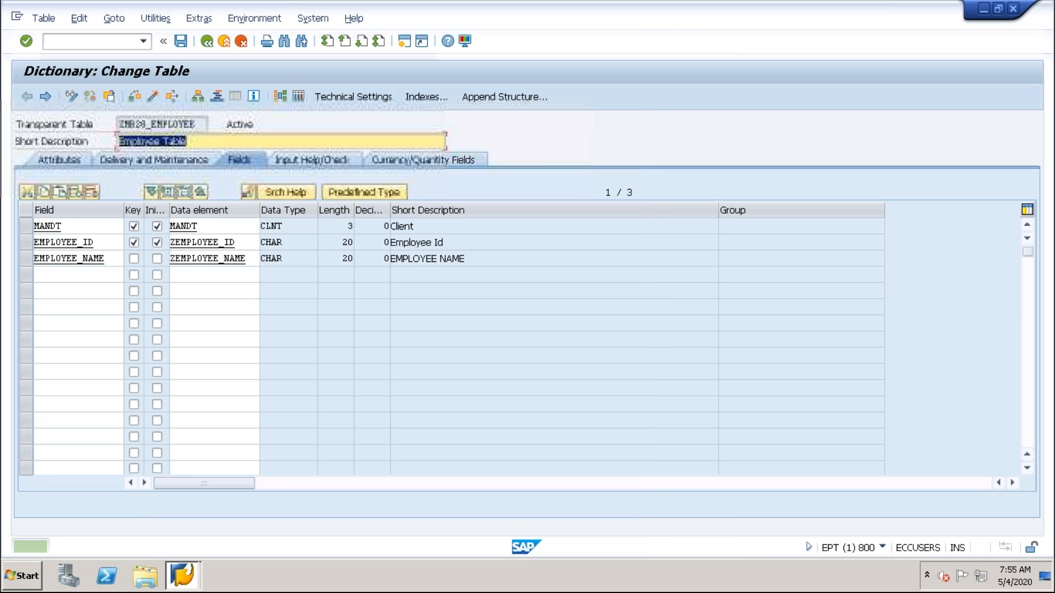
left_click_drag(103, 243, 26, 243)
left_click_drag(118, 259, 33, 258)
Switch to the Morning_Batch presentation in PowerPoint and number the rows 1 to 5 in the table's EMPLOYEED ID column.
key("alt+Tab")
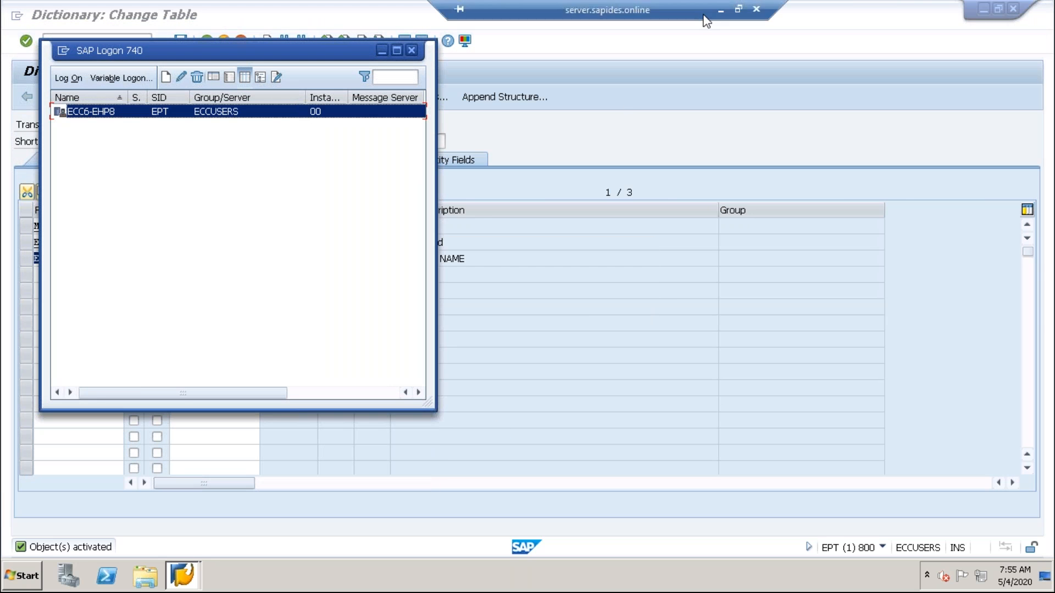
left_click(719, 10)
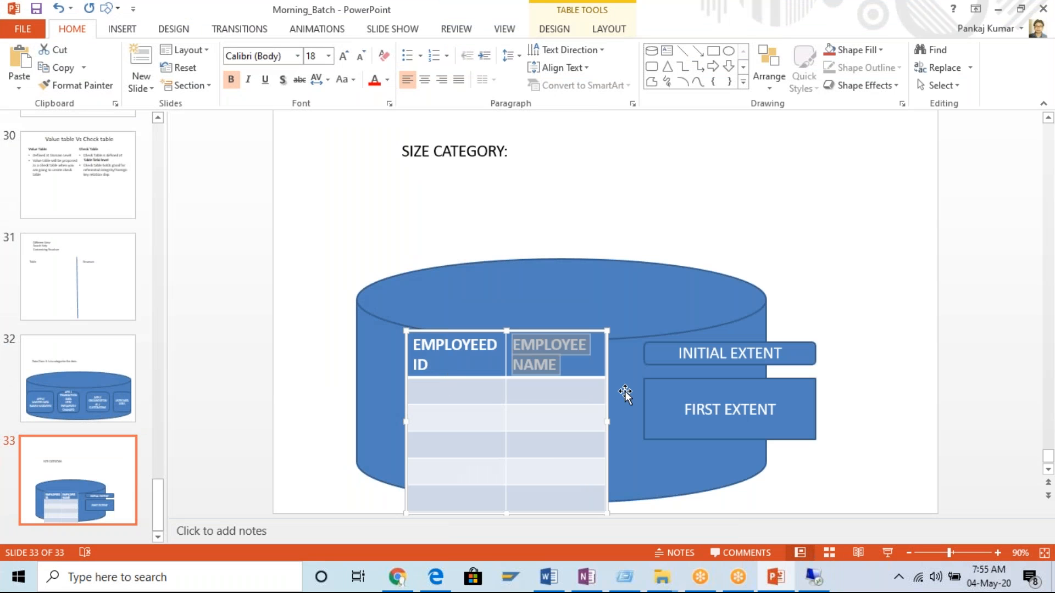
left_click(468, 391)
type("1")
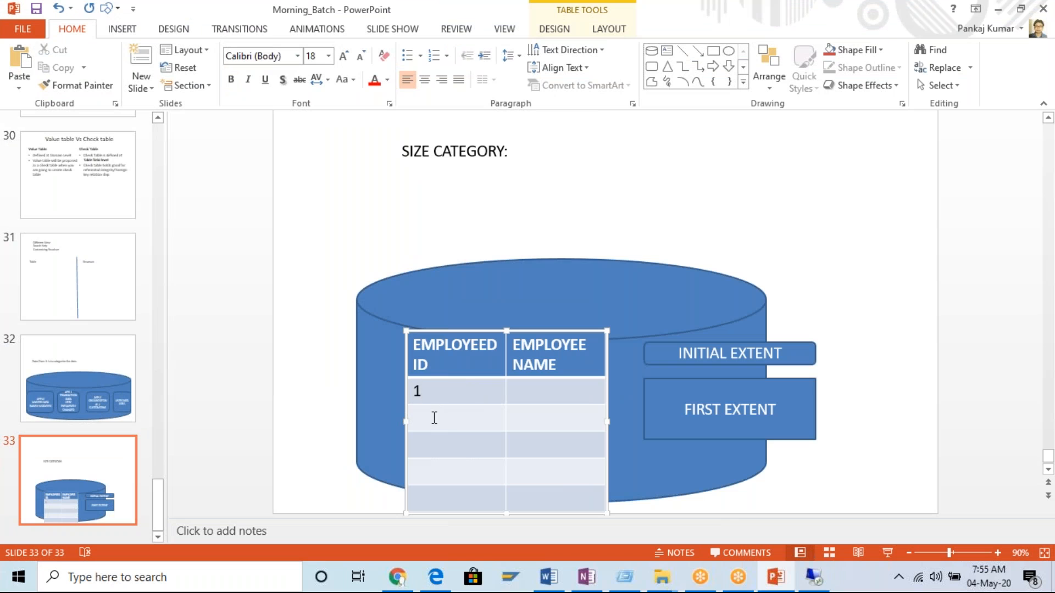
type("2")
left_click(430, 446)
type("3")
left_click(434, 466)
type("45")
key("BackSpace")
left_click(441, 502)
type("5")
Enter sample first names for employees 1 and 2 in the EMPLOYEE NAME column.
left_click(531, 398)
type("ram")
key("Tab")
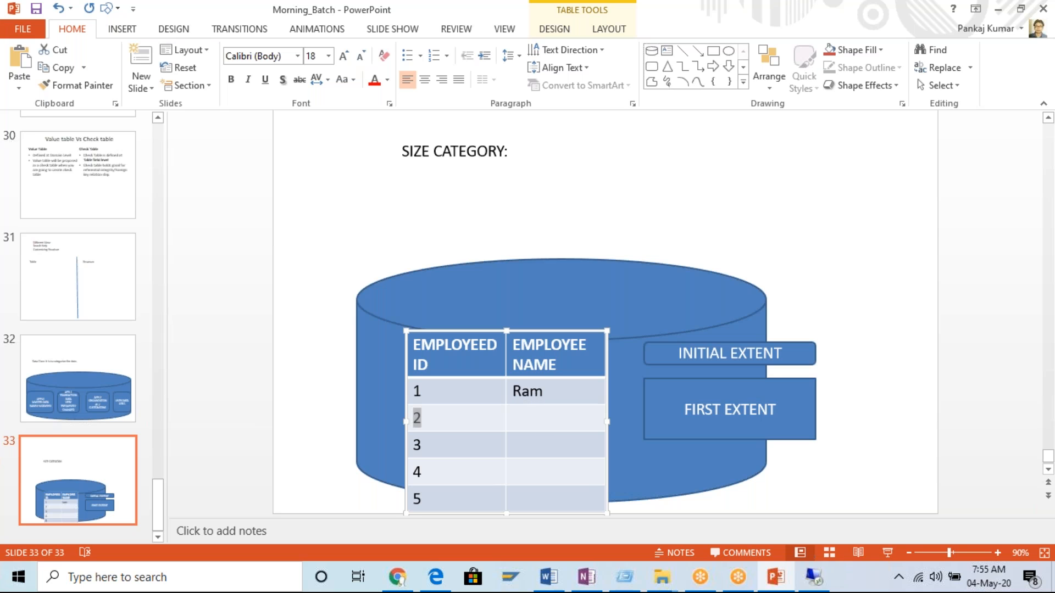
left_click(572, 414)
type("Sita")
Enter sample first names for employees 3, 4 and 5, and save the presentation.
left_click(542, 446)
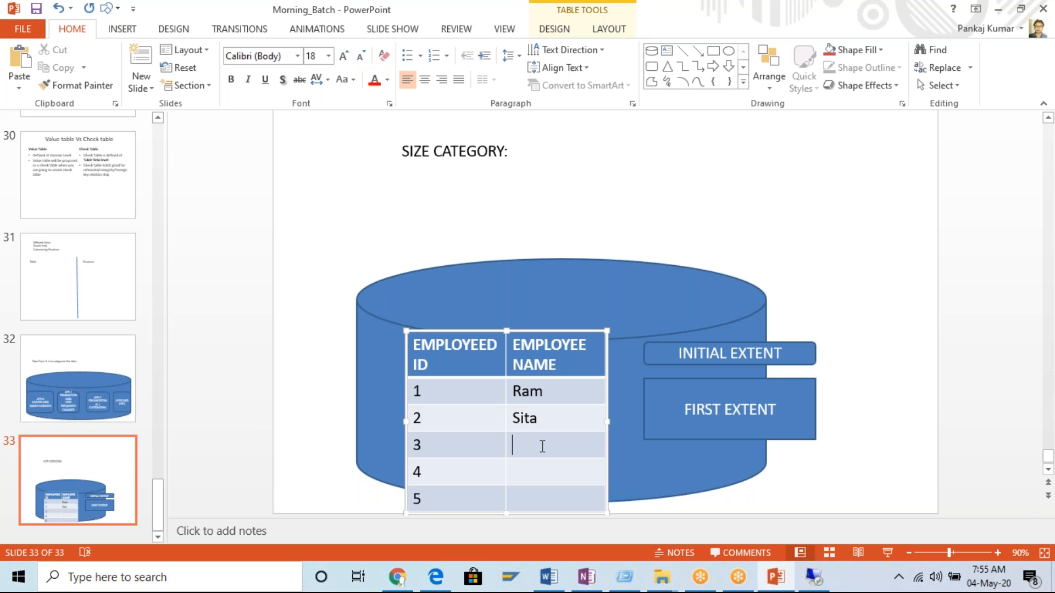
type("Gayatri")
left_click(533, 480)
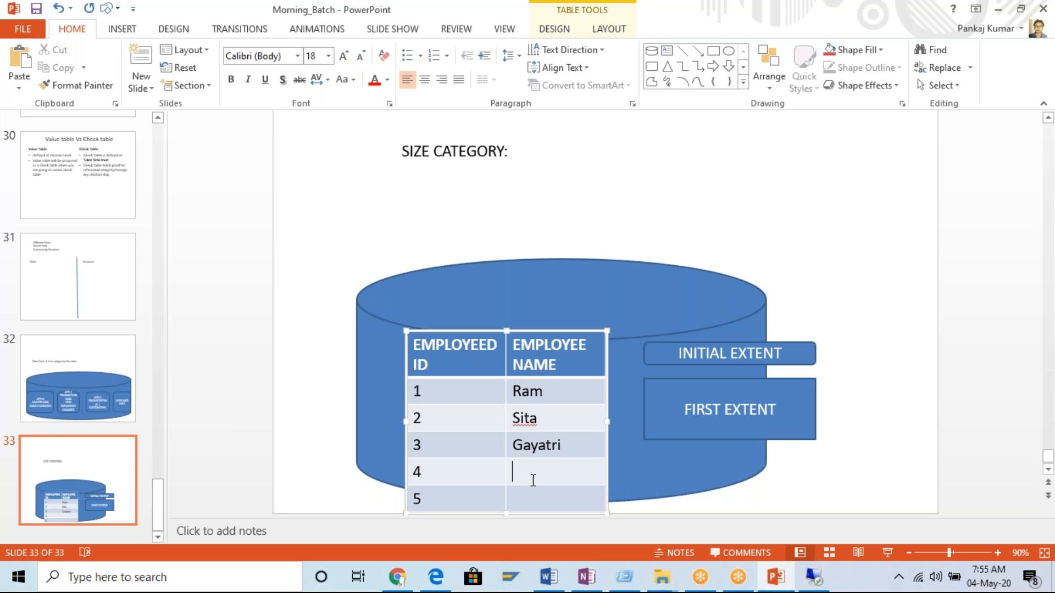
type("Anuradha")
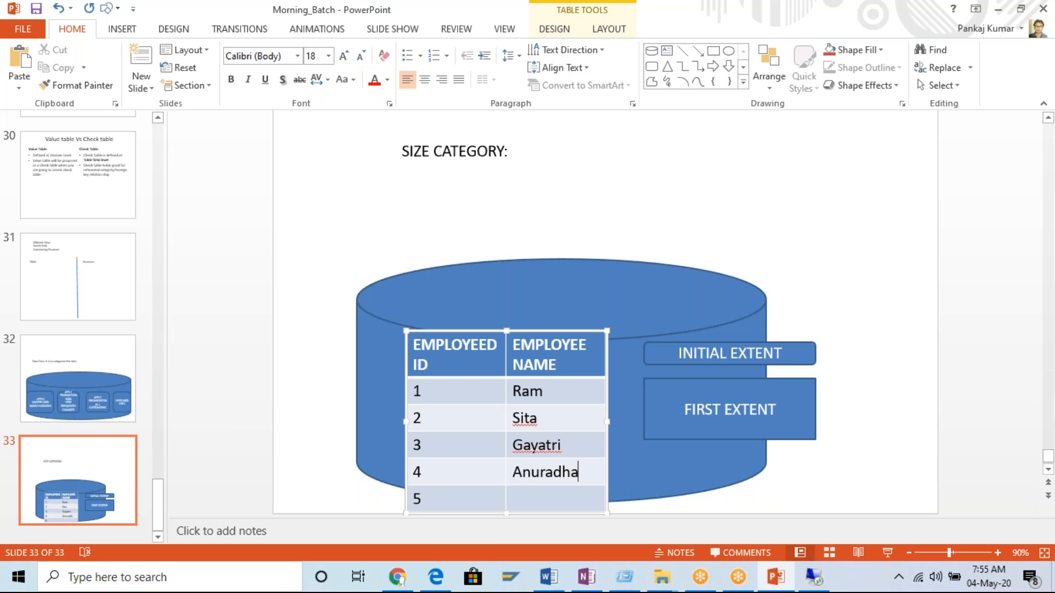
left_click(533, 503)
type("Neha")
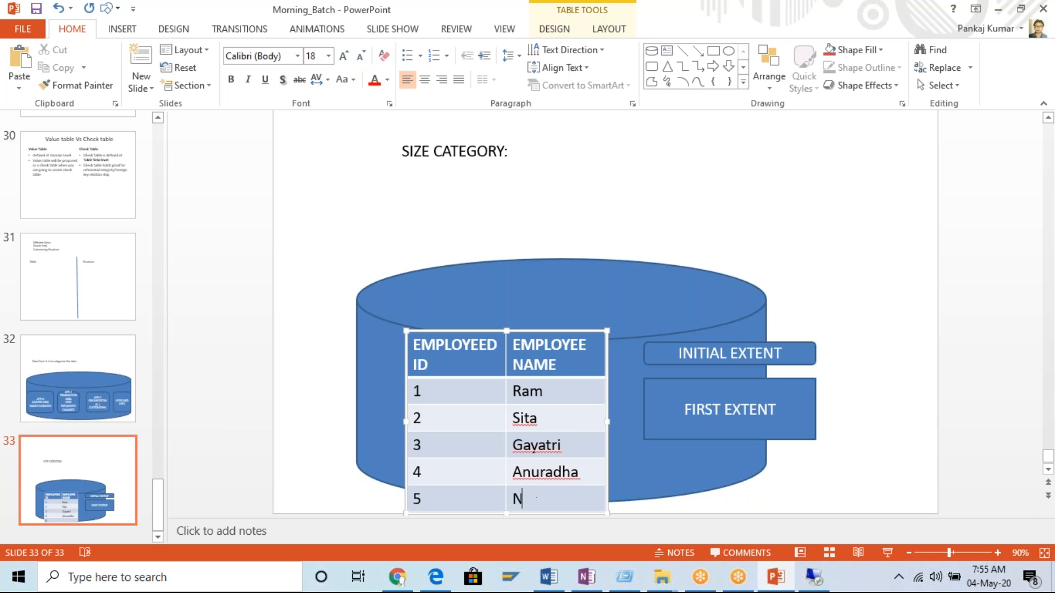
left_click(523, 445)
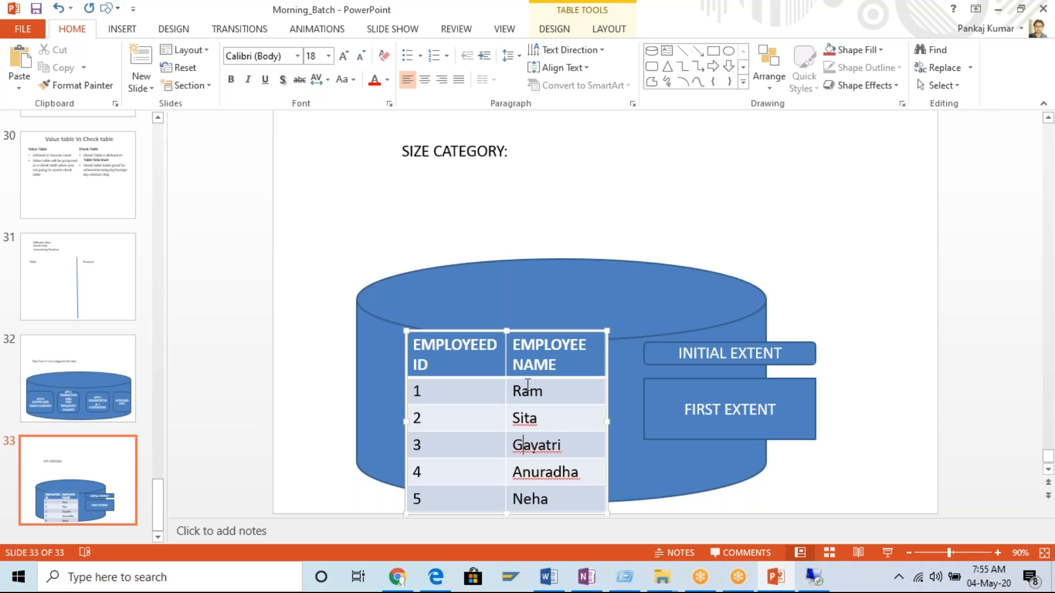
left_click(35, 11)
Switch back to the SAP session, close the SAP Logon window and open the technical settings of ZMB28_EMPLOYEE.
left_click(812, 576)
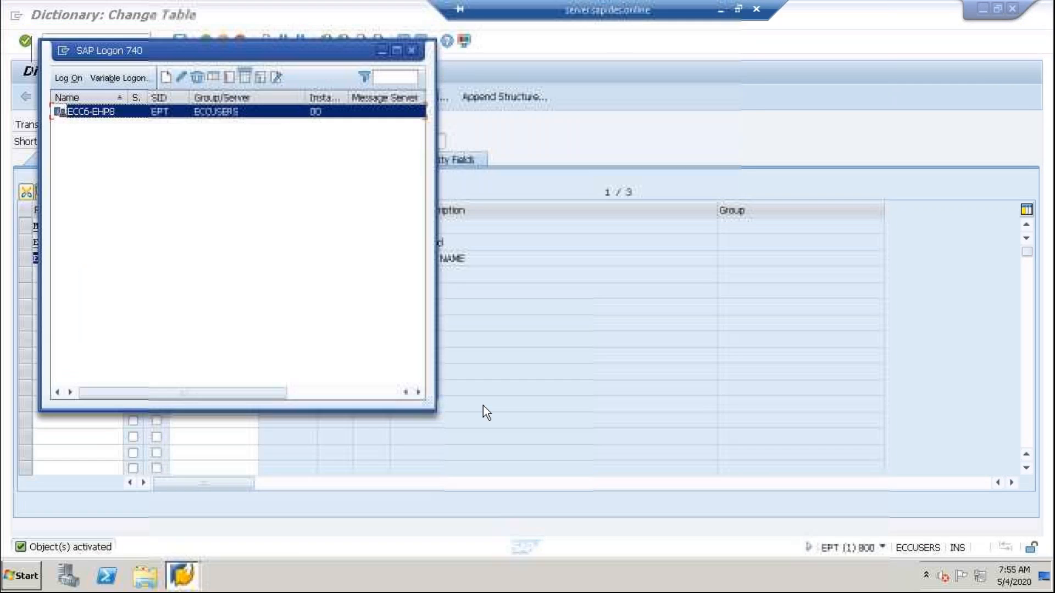
left_click(410, 50)
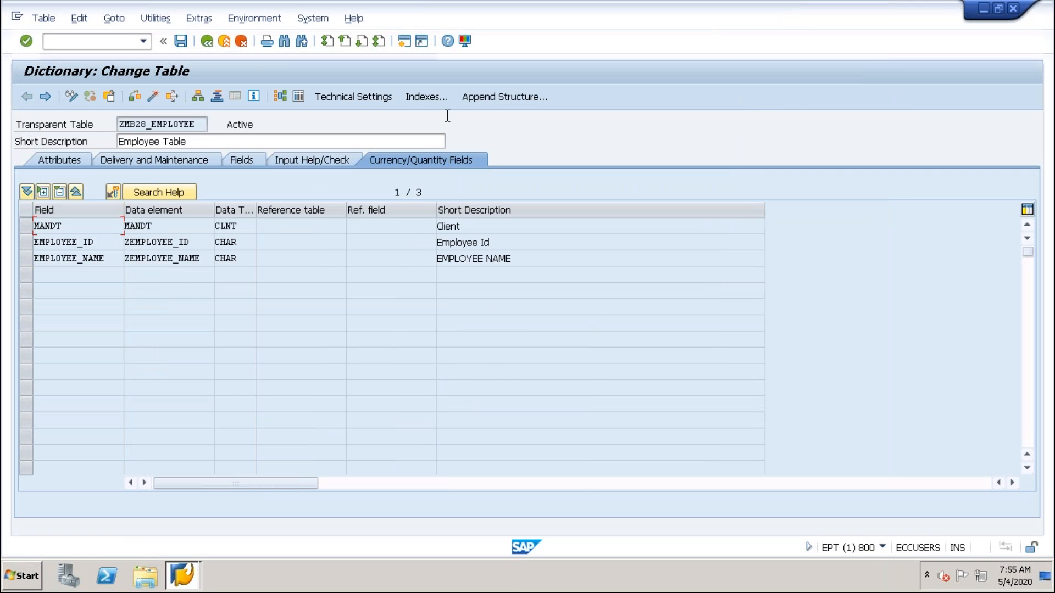
left_click(375, 97)
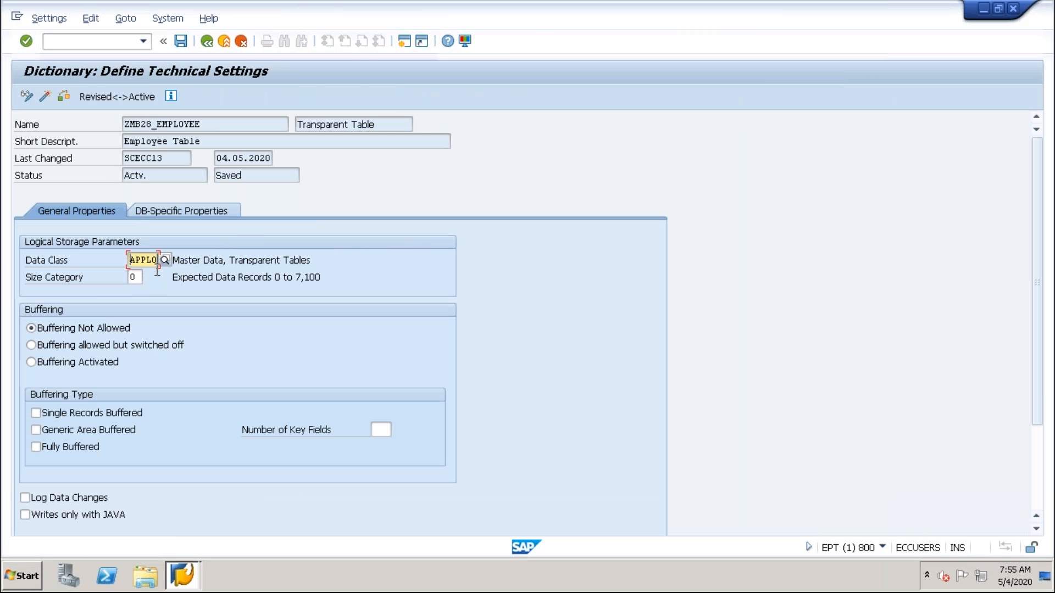
Look up the possible size category entries for ZMB28_EMPLOYEE, close the SAP Logon window and cancel the list.
left_click(135, 280)
left_click(147, 277)
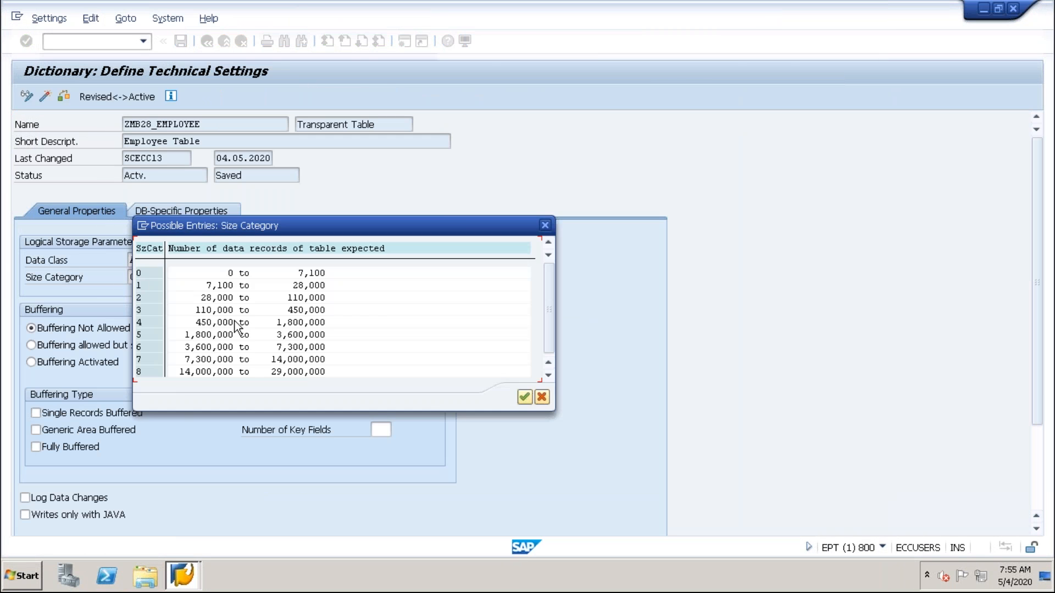
left_click(313, 274)
key("alt+Tab")
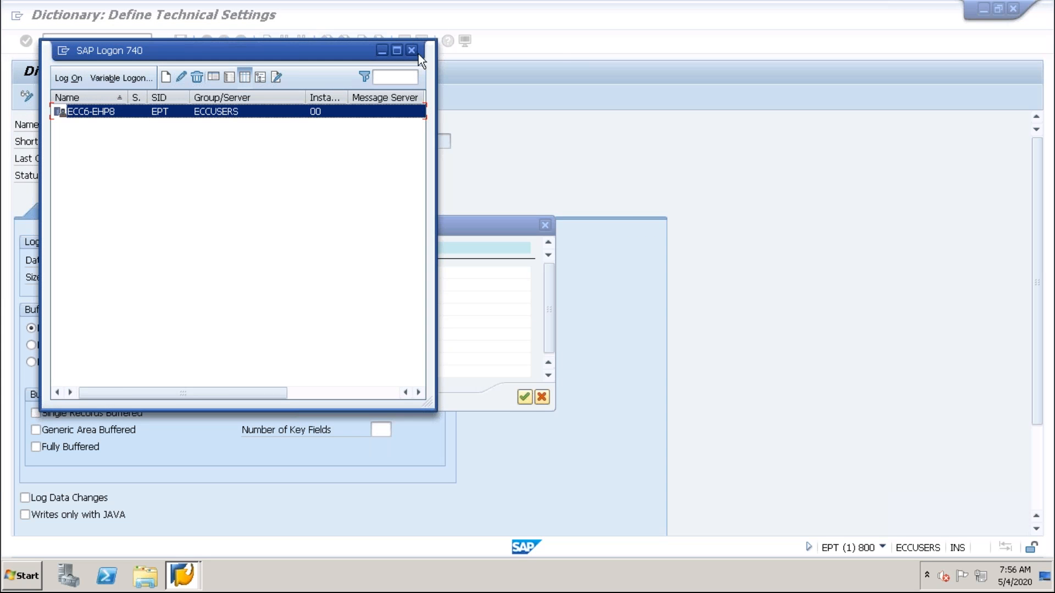
left_click(413, 51)
left_click(542, 402)
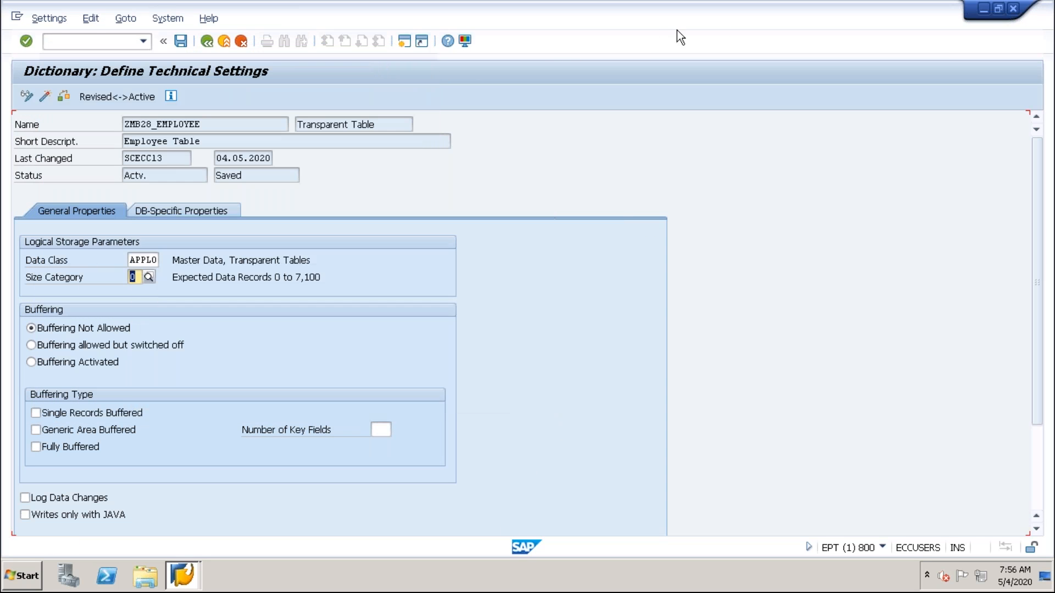
Switch to the Morning_Batch presentation in PowerPoint and point out the employee IDs 5, 2 and 3 and the FIRST EXTENT box.
left_click(721, 11)
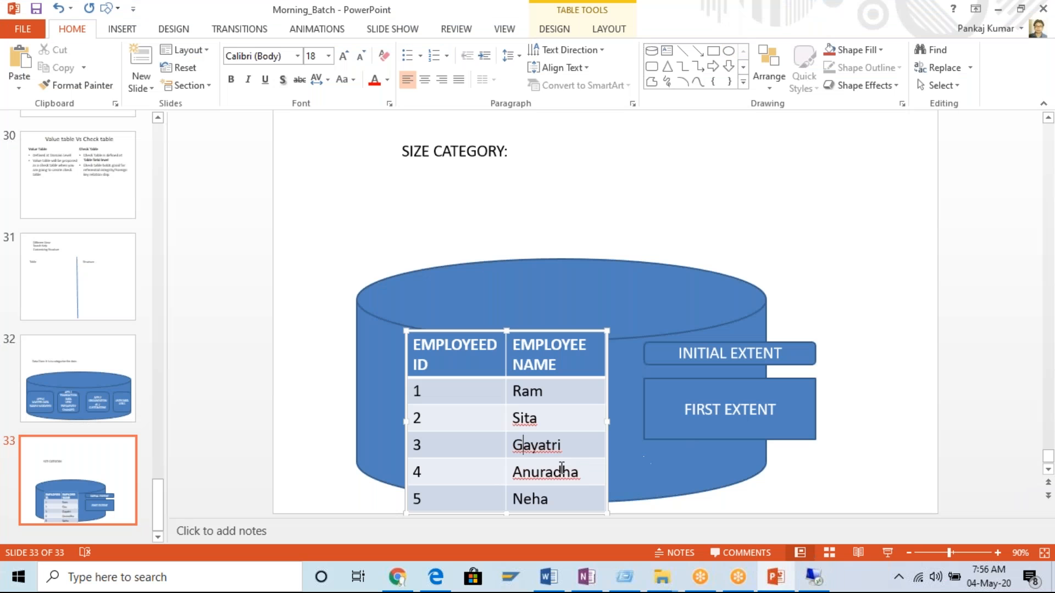
left_click_drag(431, 501, 413, 503)
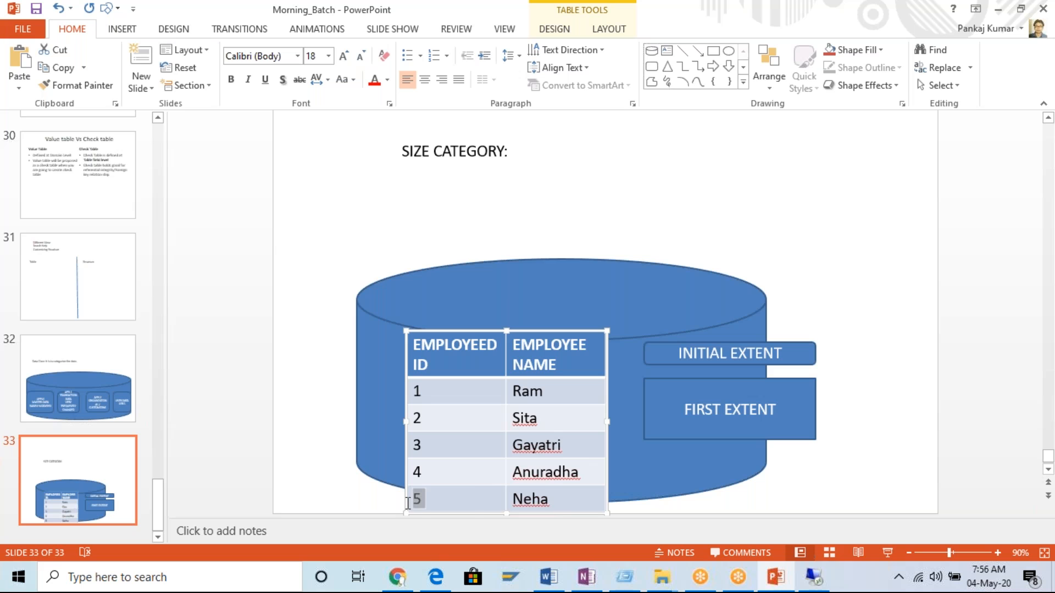
left_click(431, 502)
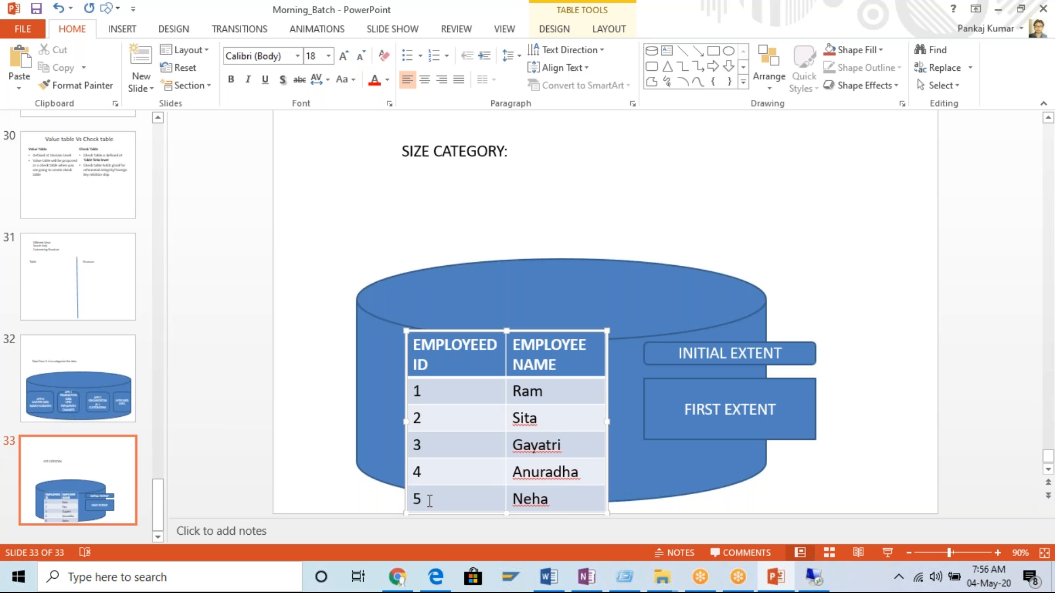
left_click_drag(427, 502, 414, 501)
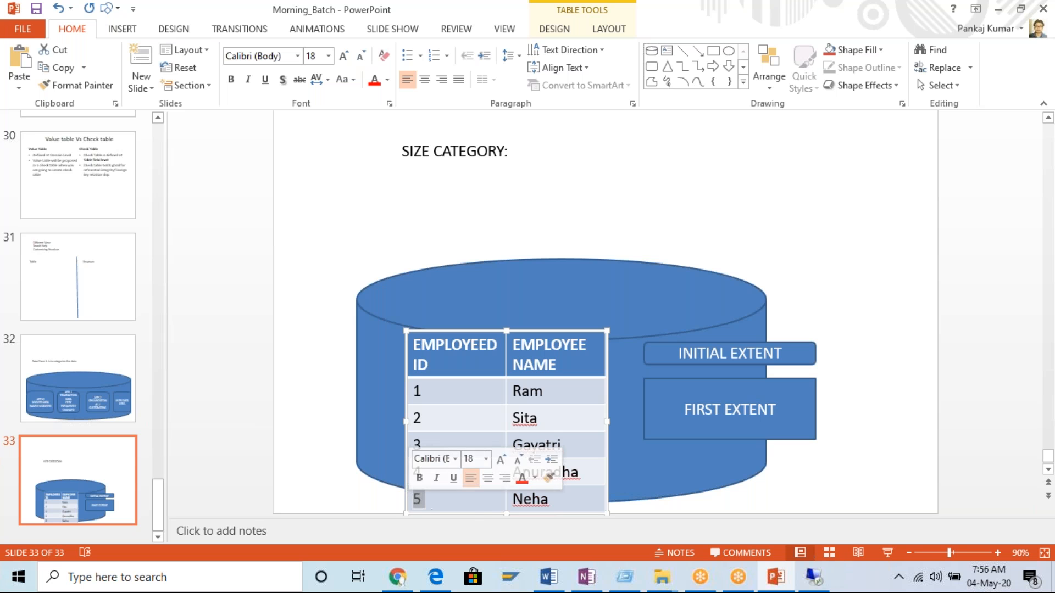
left_click(440, 415)
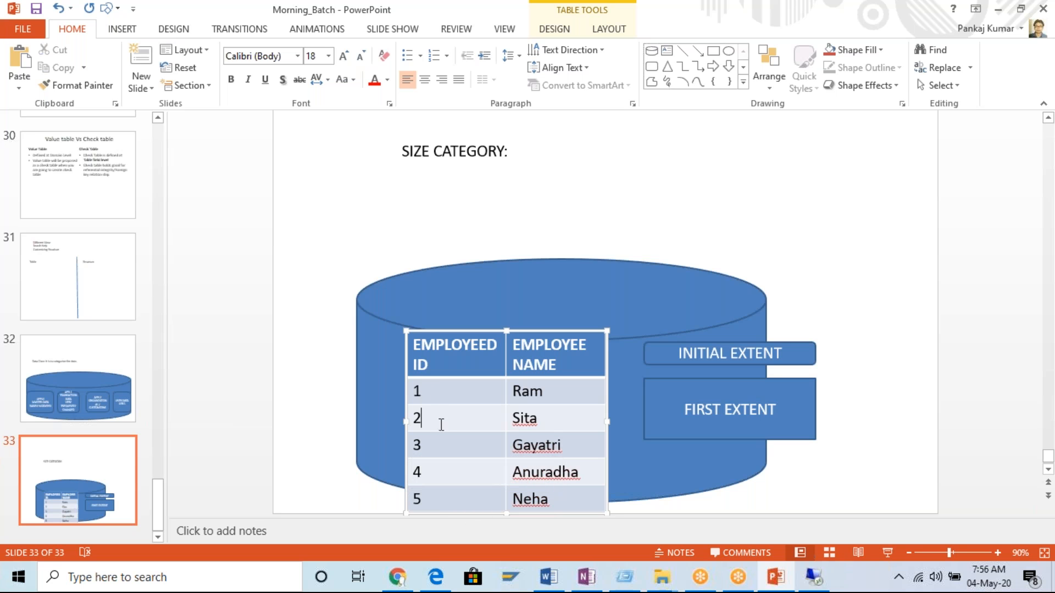
left_click_drag(443, 452, 416, 445)
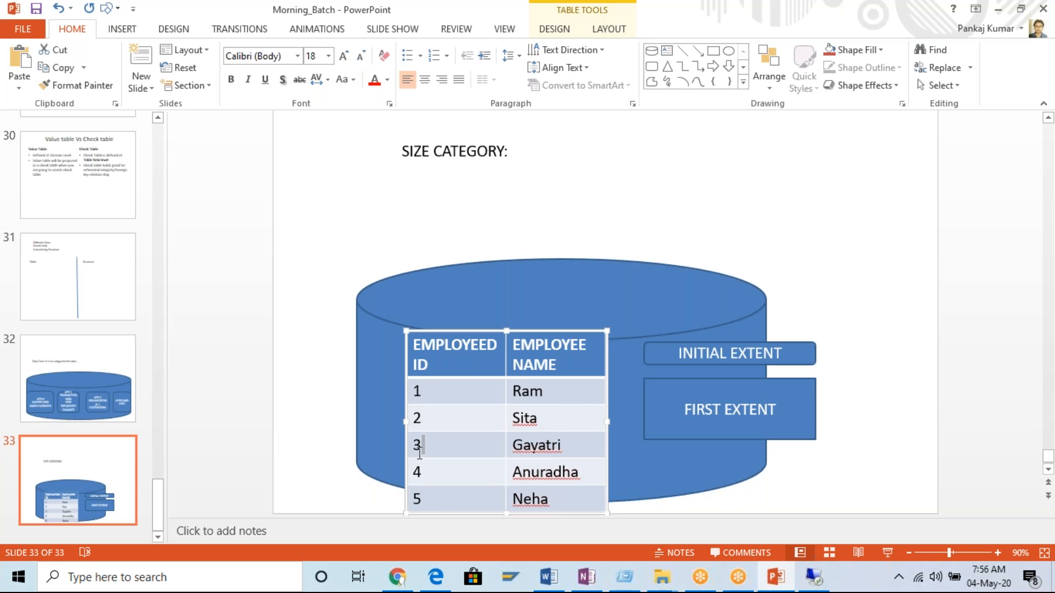
left_click(792, 416)
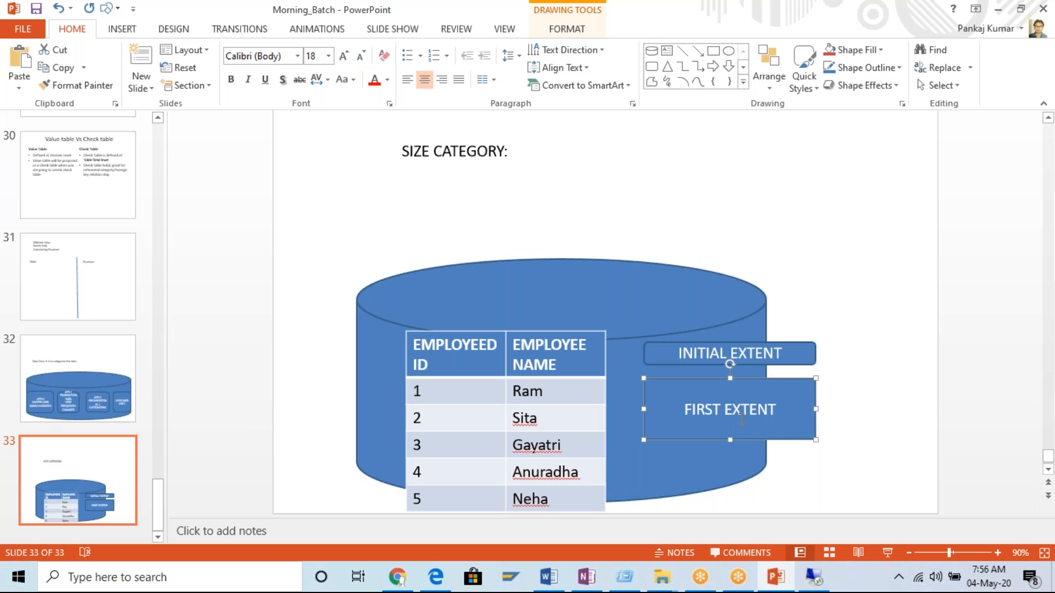
Switch to the SAP session, view the record ranges offered for Size Category and close the list without choosing.
left_click(816, 578)
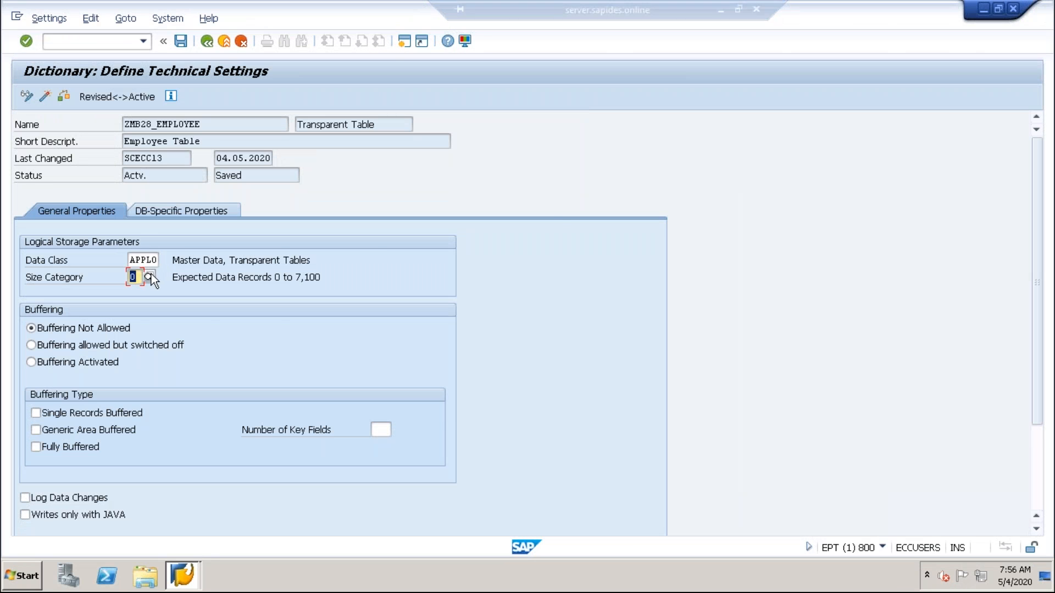
left_click(147, 276)
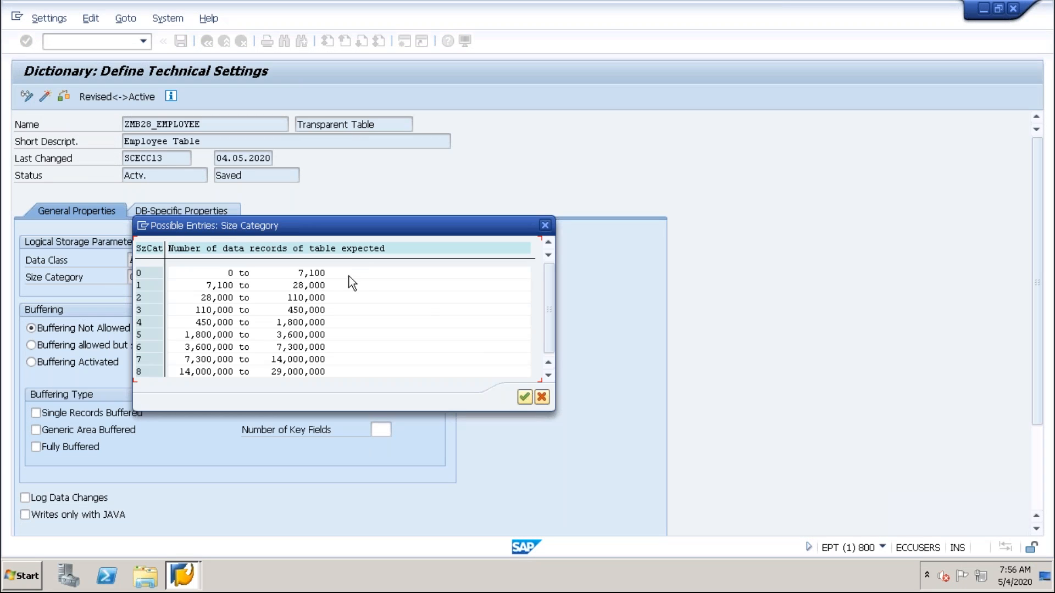
left_click(539, 402)
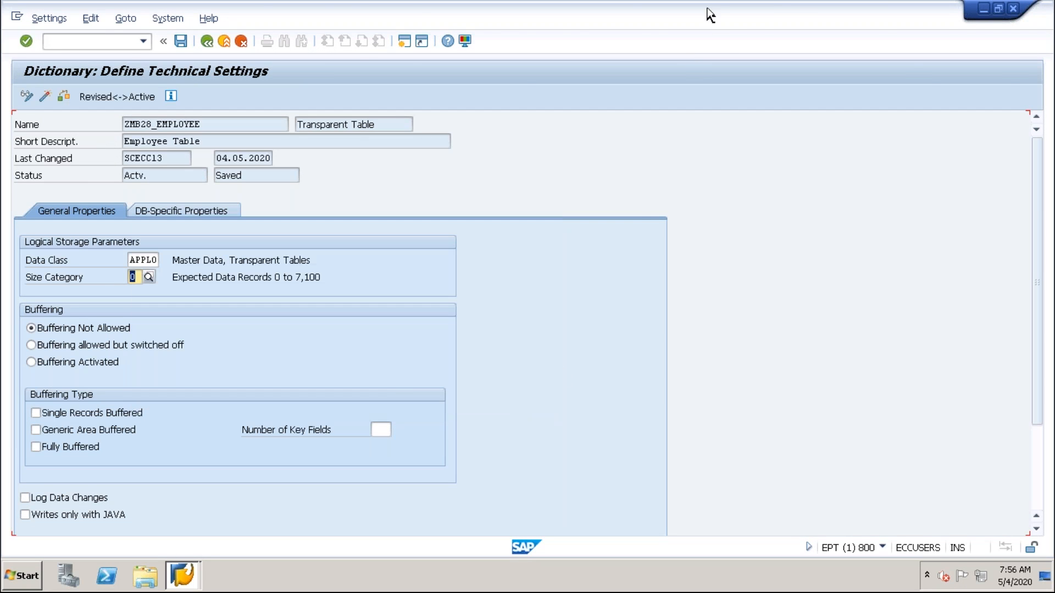
Switch to PowerPoint, duplicate the FIRST EXTENT box directly below itself and relabel the copy as 2nd EXTENT.
left_click(720, 9)
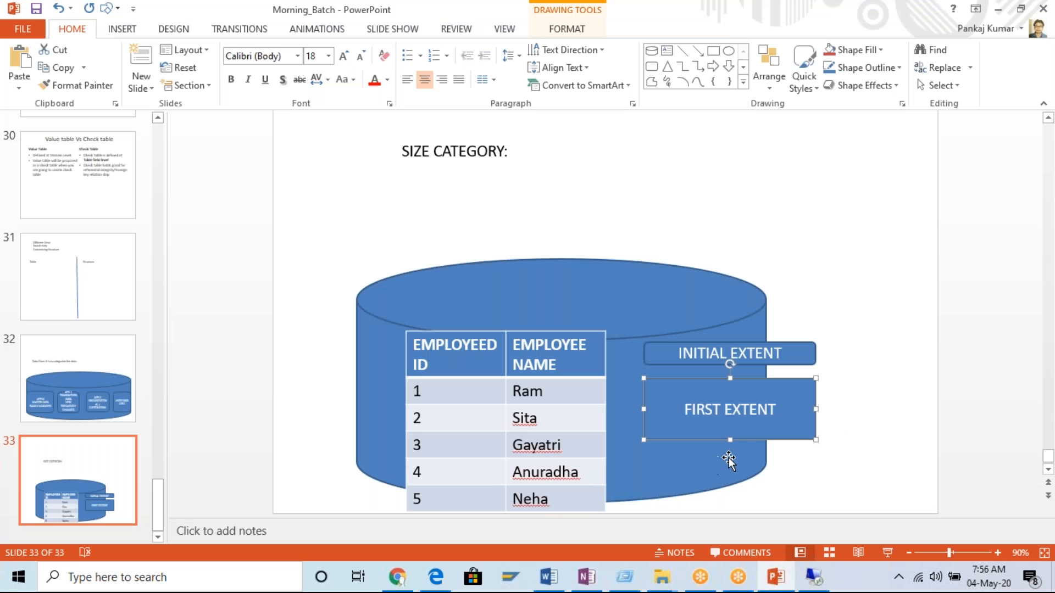
left_click_drag(739, 379, 690, 489)
left_click(721, 489)
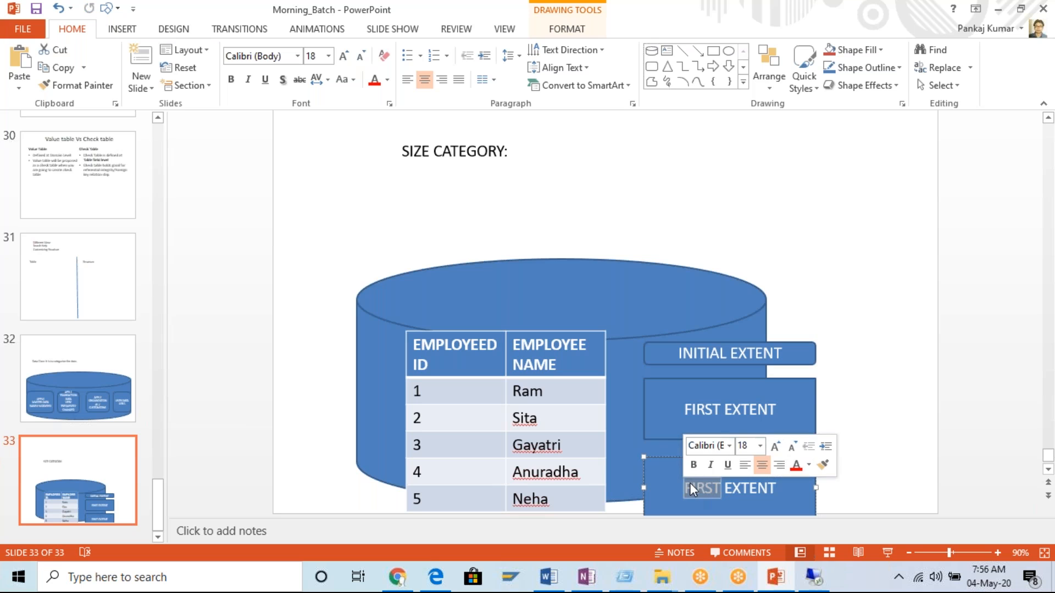
type("2nd")
key("BackSpace")
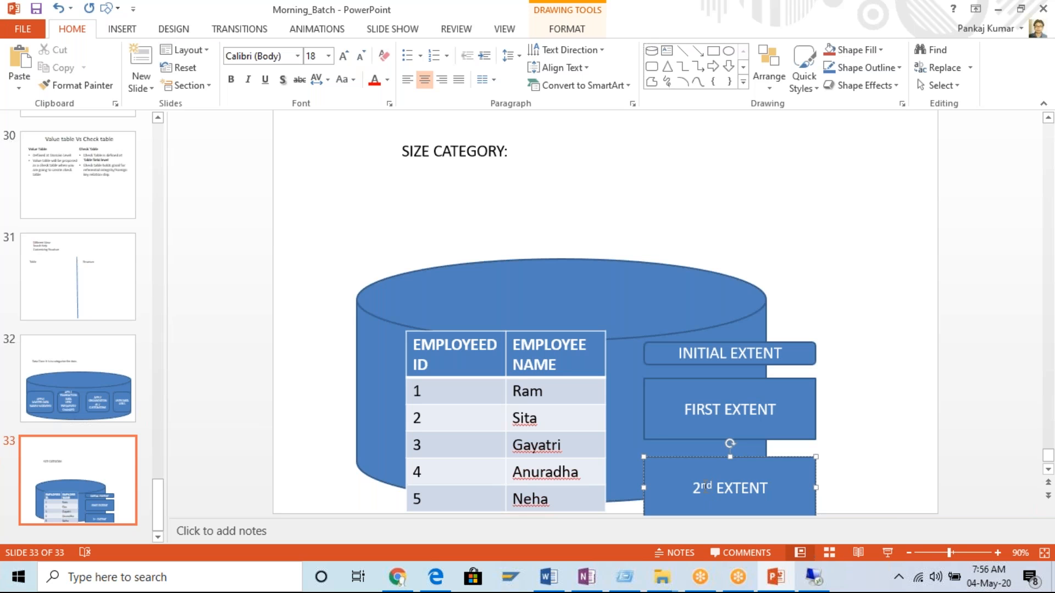
Switch to the SAP session and review the Data Class and Size Category fields in the technical settings.
left_click(818, 583)
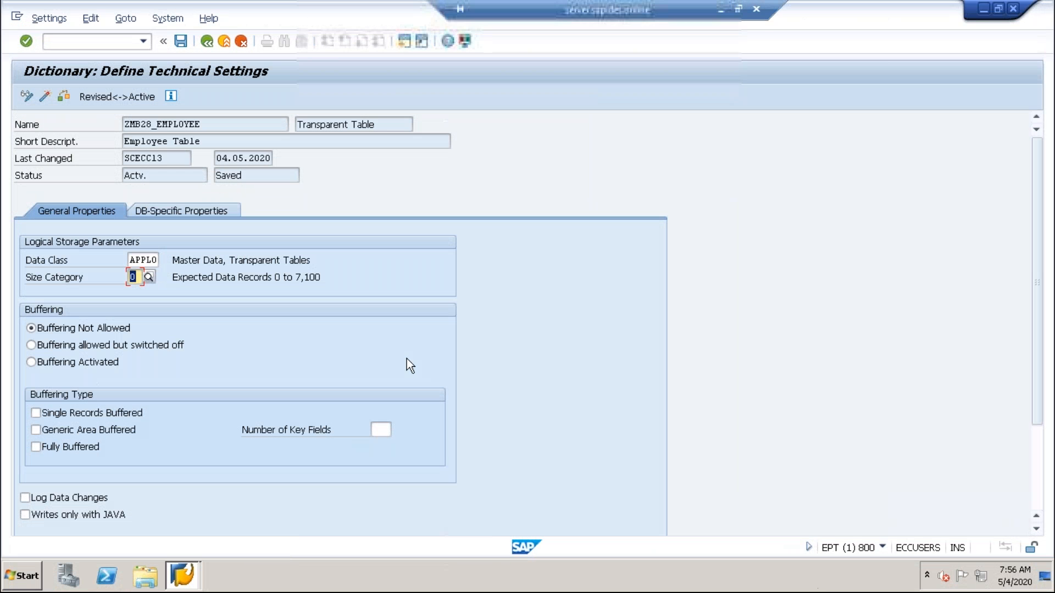
left_click(136, 277)
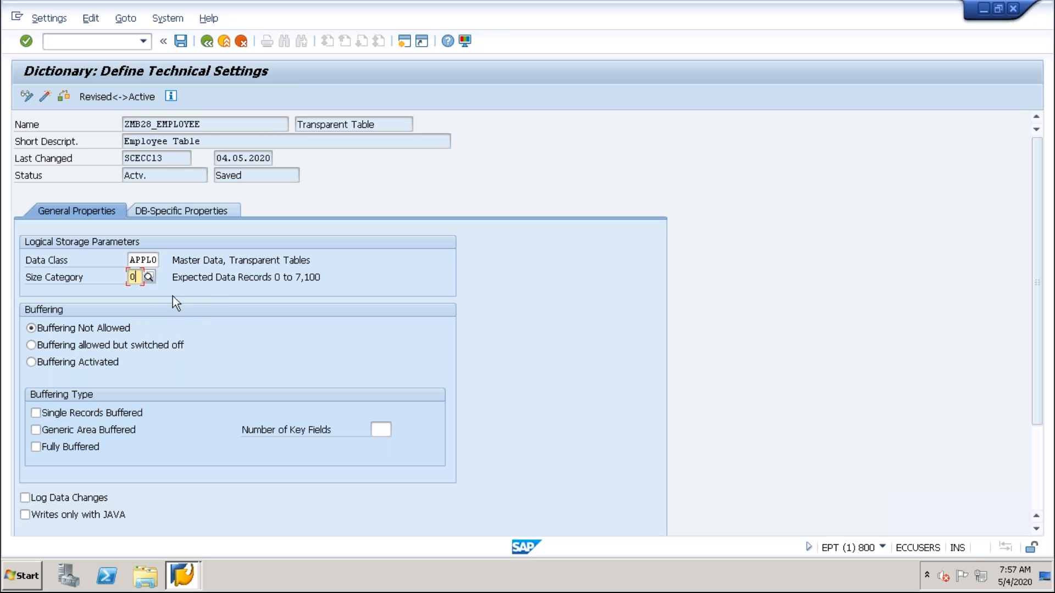
double_click(133, 261)
key("Tab")
Switch to PowerPoint and move the 2nd EXTENT box slightly up towards the FIRST EXTENT box.
mouse_move(696, 8)
left_click(720, 10)
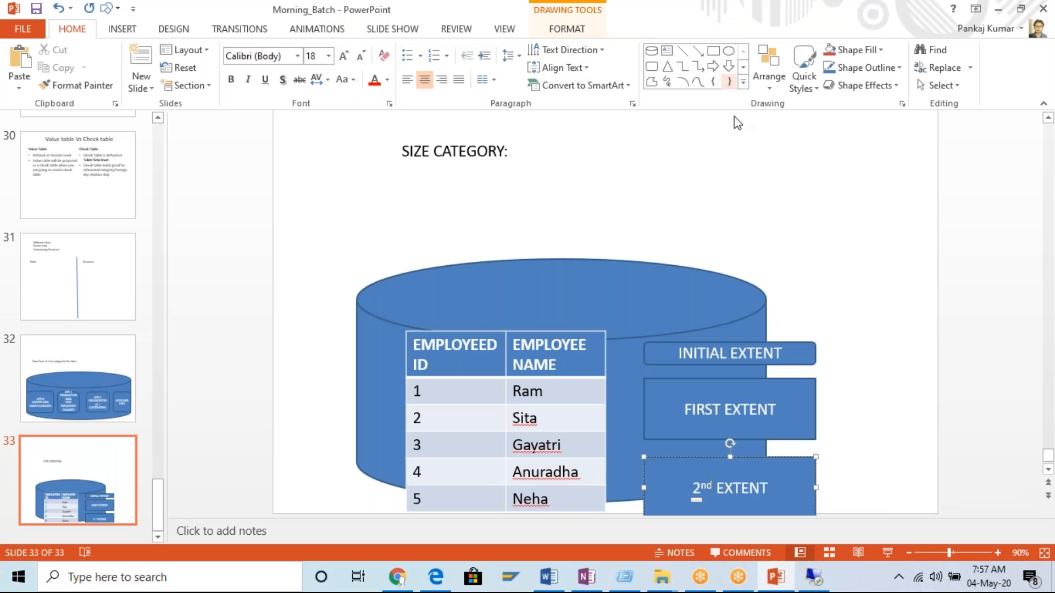
left_click_drag(757, 472, 757, 464)
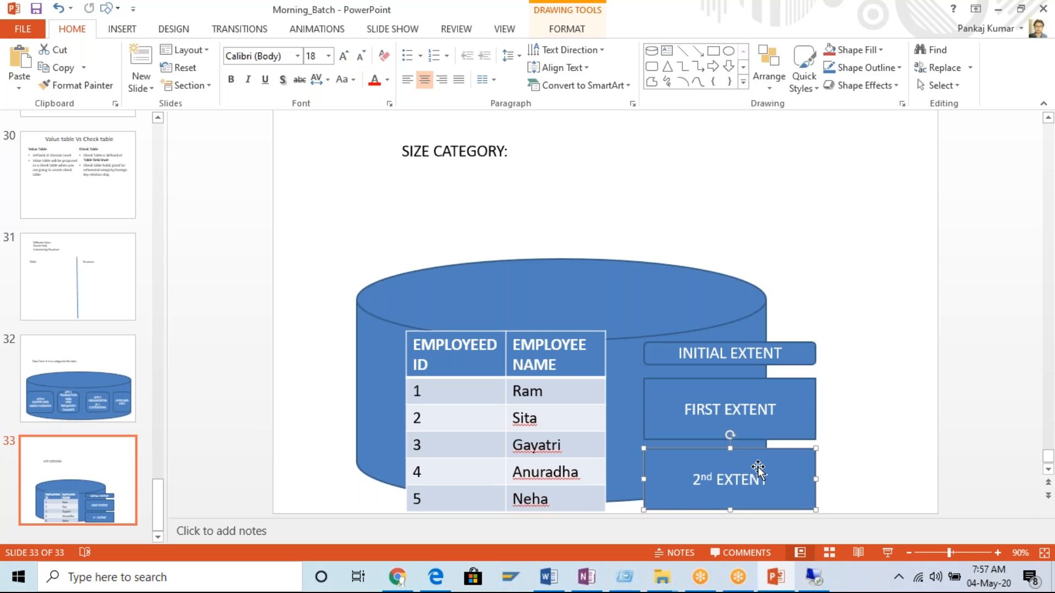
Switch to the SAP session, examine the expected record ranges of size categories 0 to 3 and cancel the list.
left_click(816, 578)
left_click(147, 281)
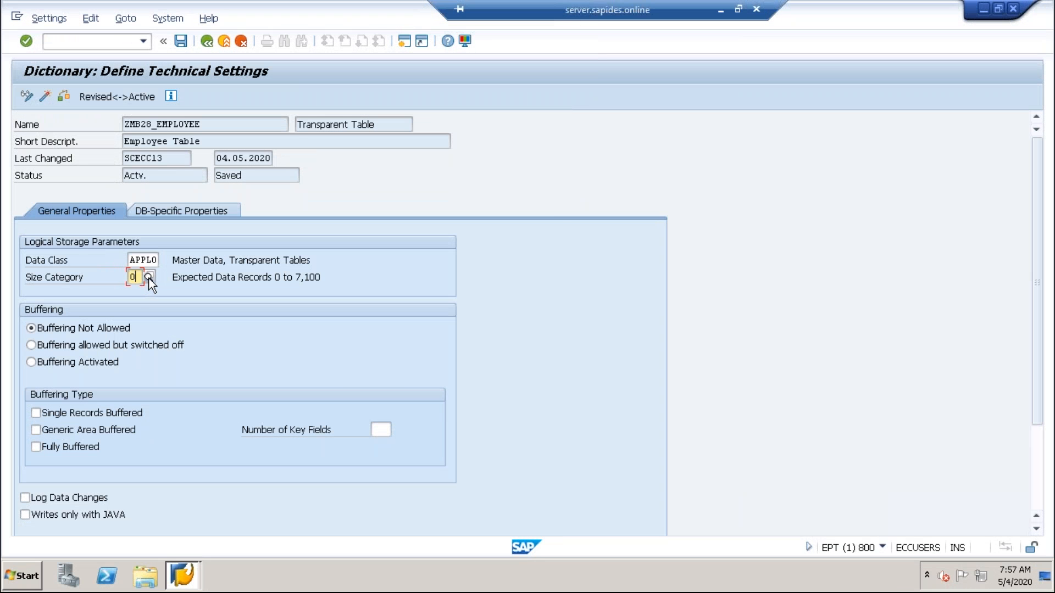
left_click(229, 285)
left_click(294, 286)
left_click(219, 301)
left_click(323, 300)
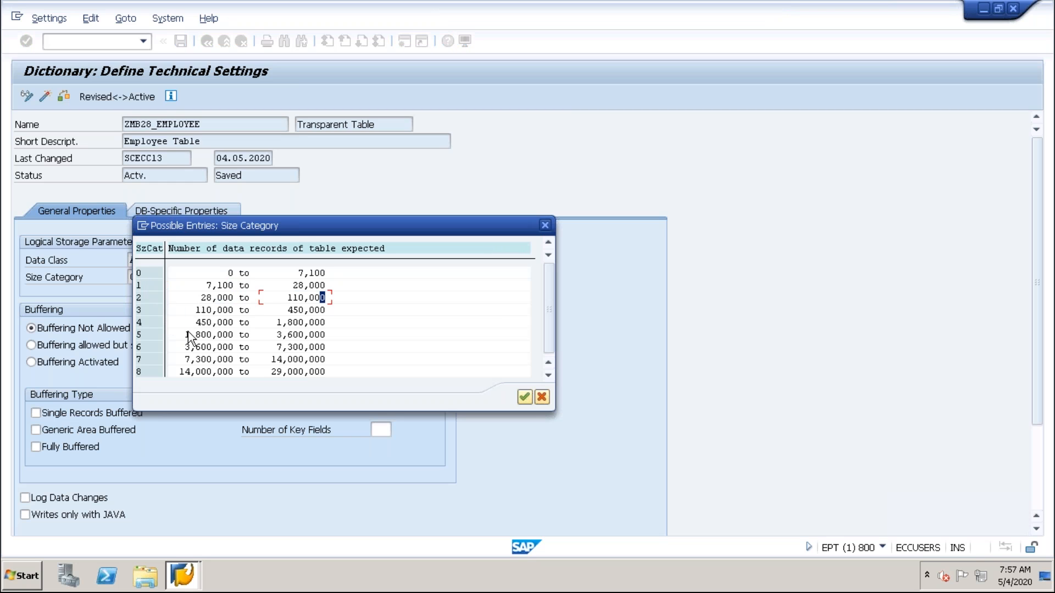
left_click(229, 314)
left_click(307, 312)
left_click(222, 310)
left_click(224, 286)
left_click(314, 274)
left_click(231, 273)
left_click(322, 273)
left_click(546, 398)
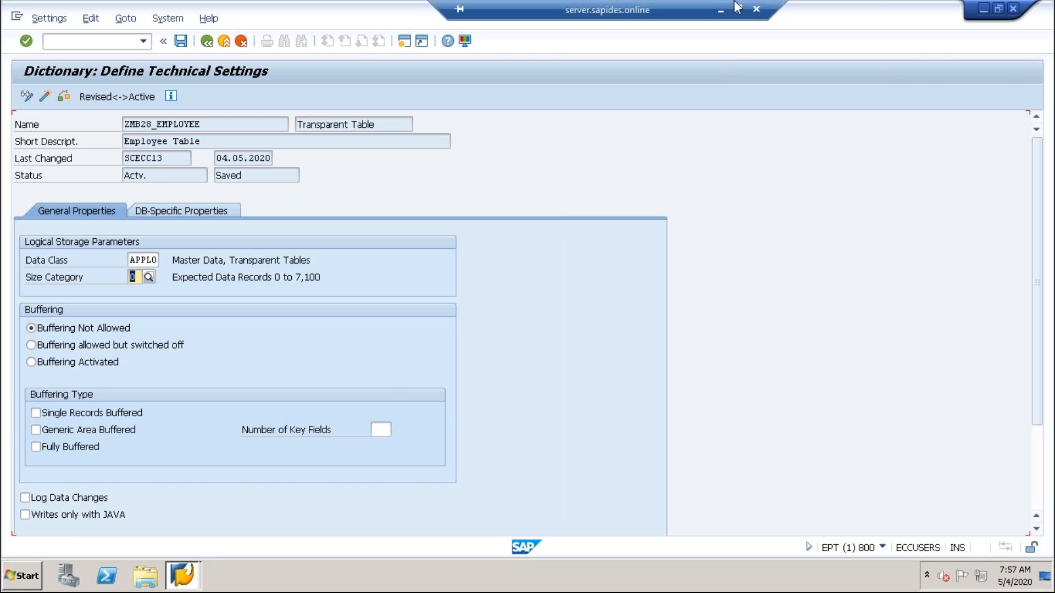
Switch to PowerPoint, bring the FIRST EXTENT and 2nd EXTENT boxes together so their edges touch, and save the presentation.
left_click(721, 11)
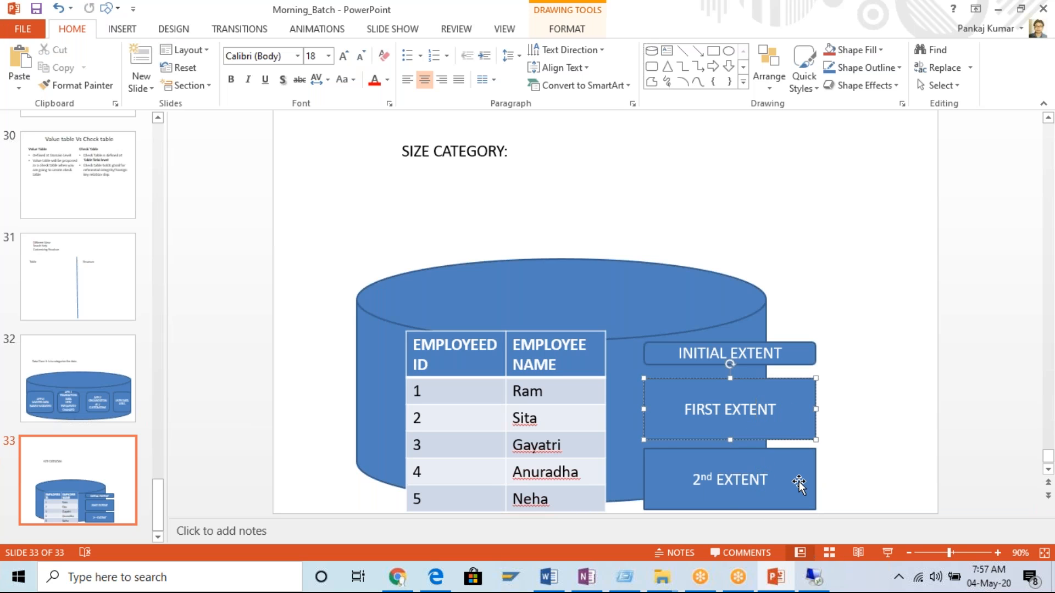
scroll(808, 483, "down", 1)
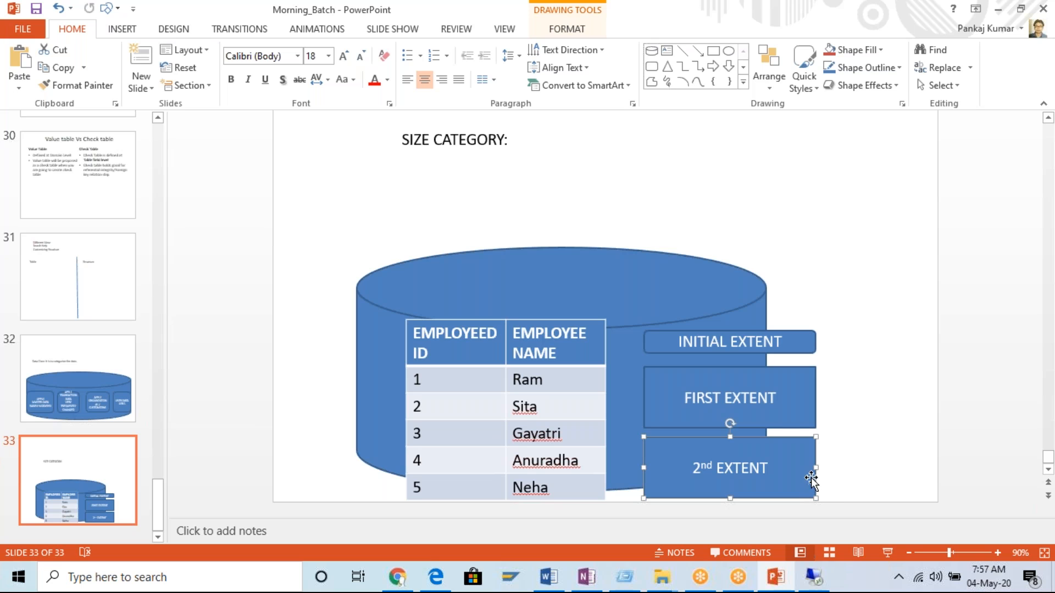
left_click_drag(803, 455, 804, 448)
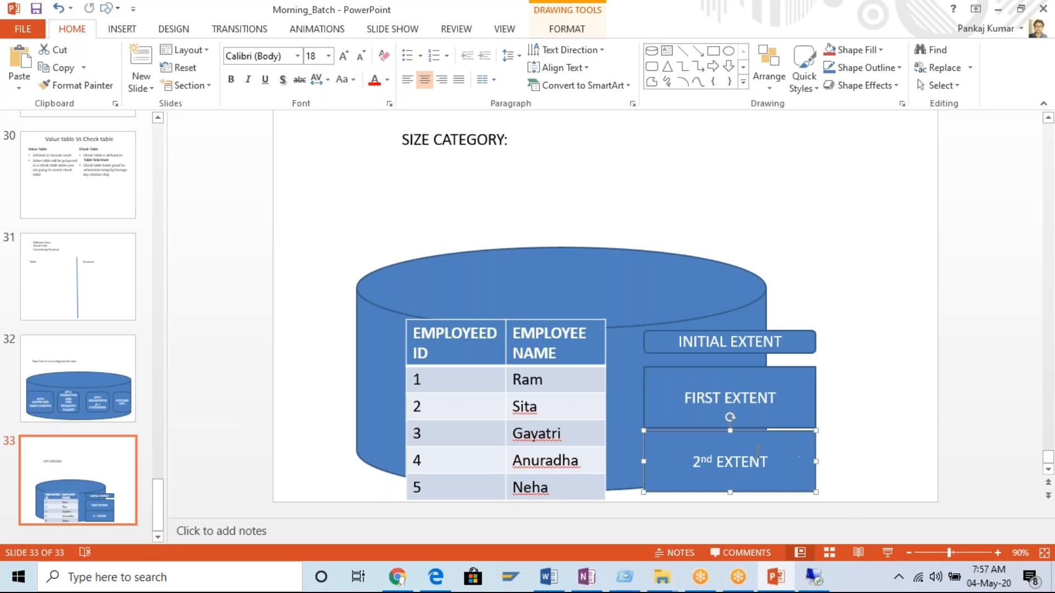
left_click(780, 423)
left_click_drag(784, 381, 785, 384)
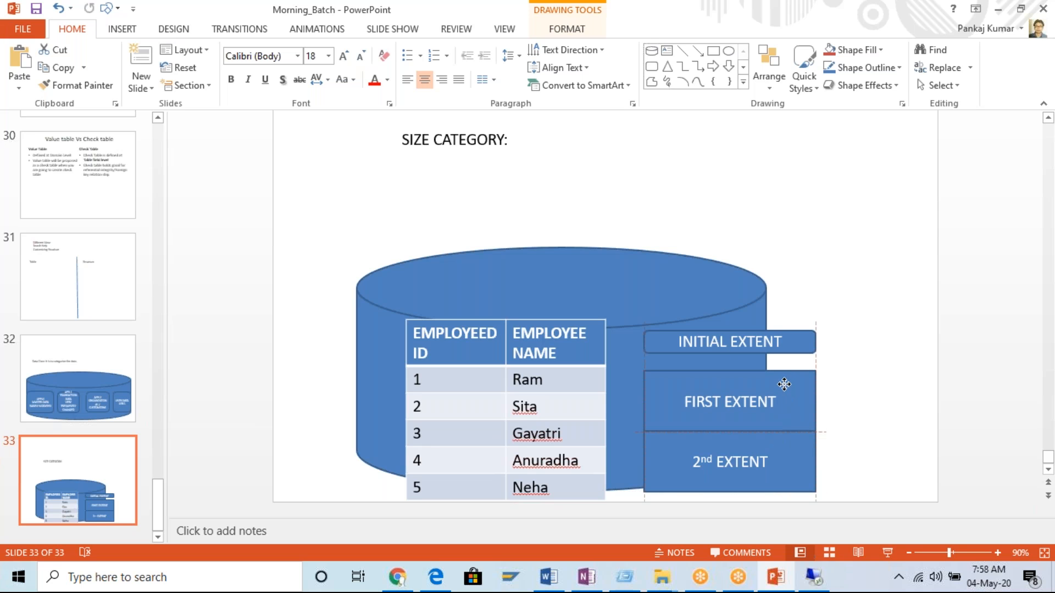
left_click_drag(784, 385, 784, 385)
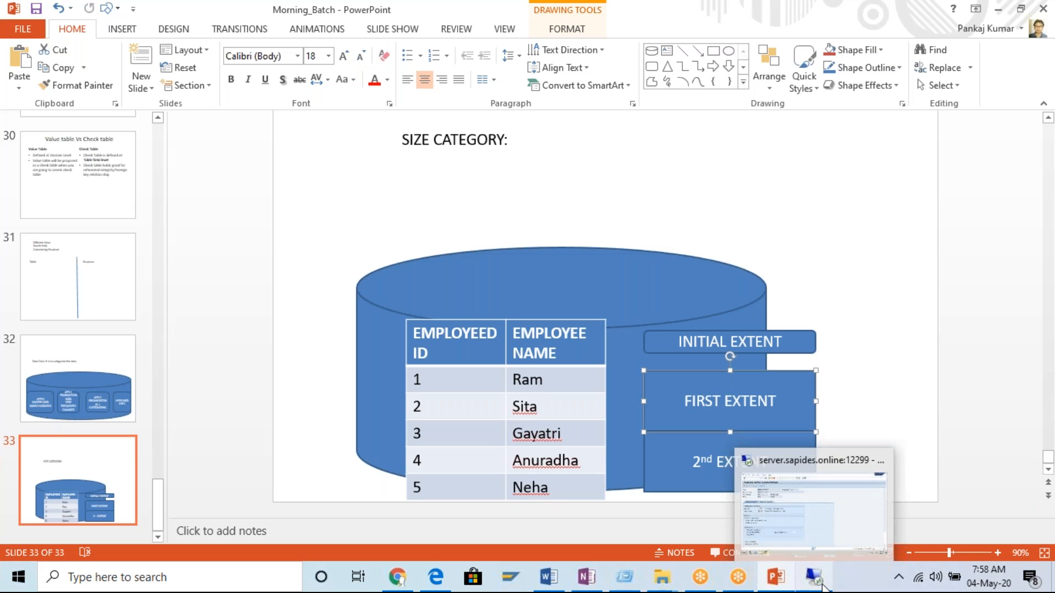
left_click(511, 144)
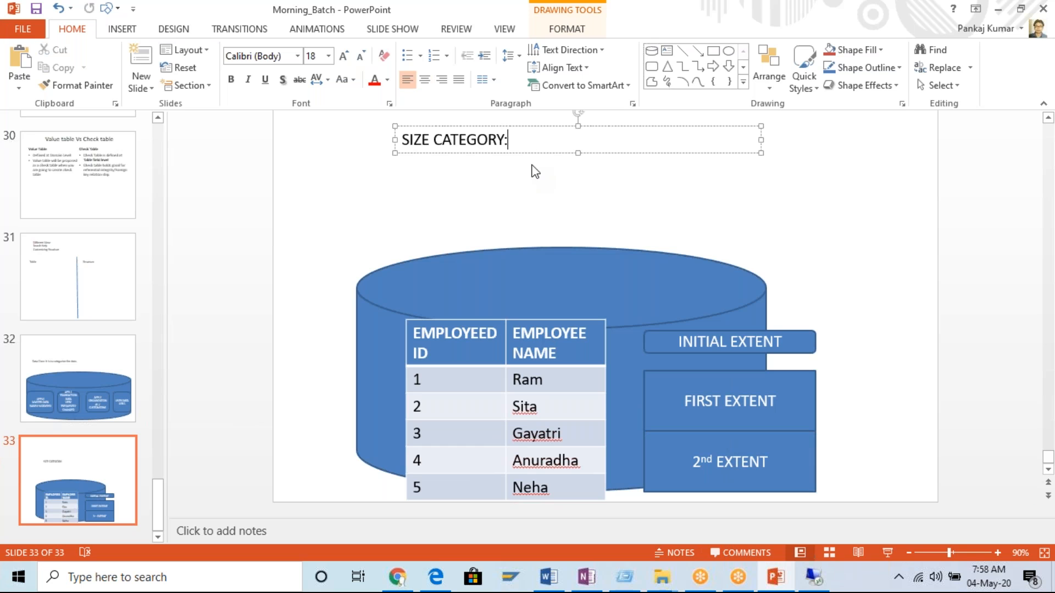
left_click(39, 12)
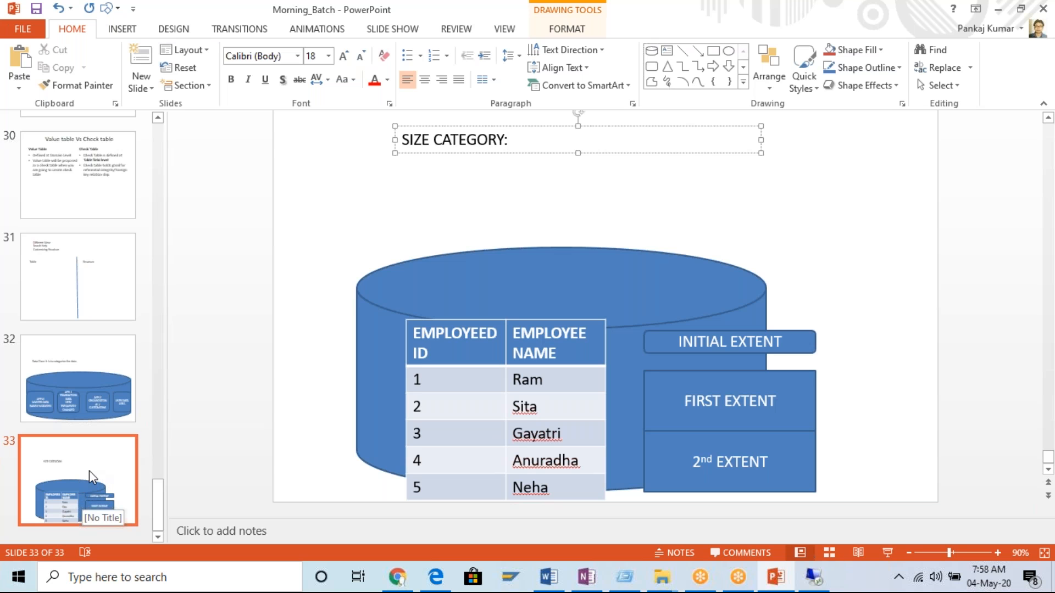
Switch to the SAP session, leave the technical settings and show the delivery and maintenance settings of table ZMB28_EMPLOYEE.
left_click(815, 578)
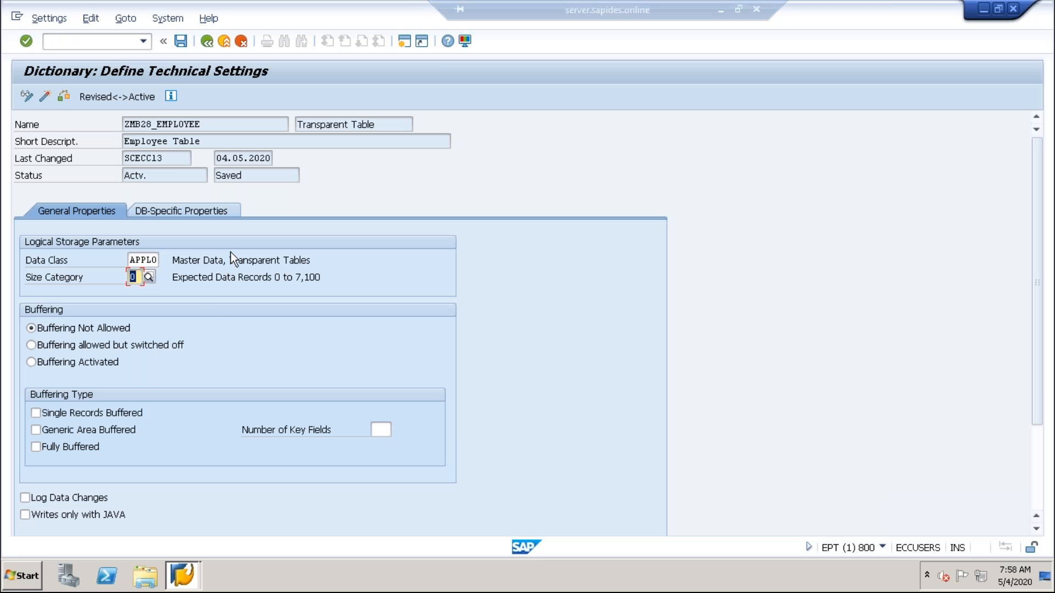
left_click(207, 41)
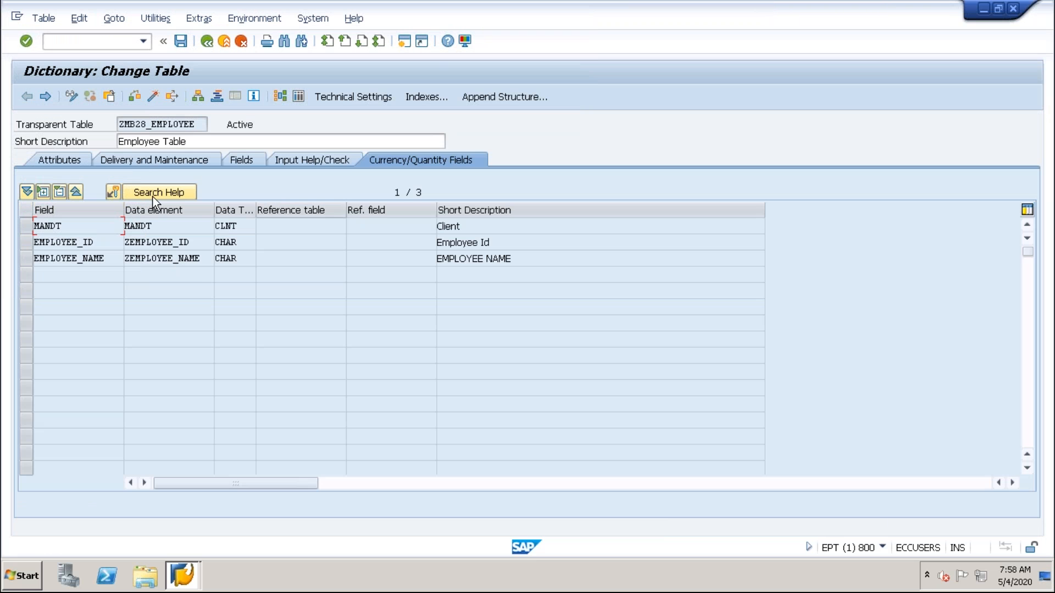
left_click(124, 164)
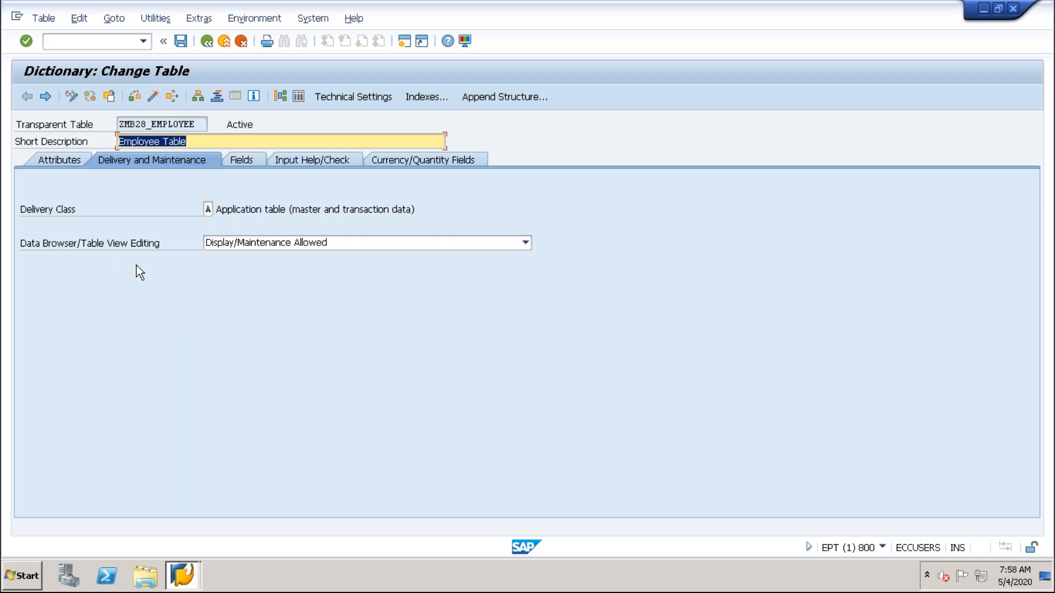
Examine the possible delivery classes, including customizing classes C and G and temporary-data class L, and close the list without choosing one.
left_click(209, 209)
left_click(220, 209)
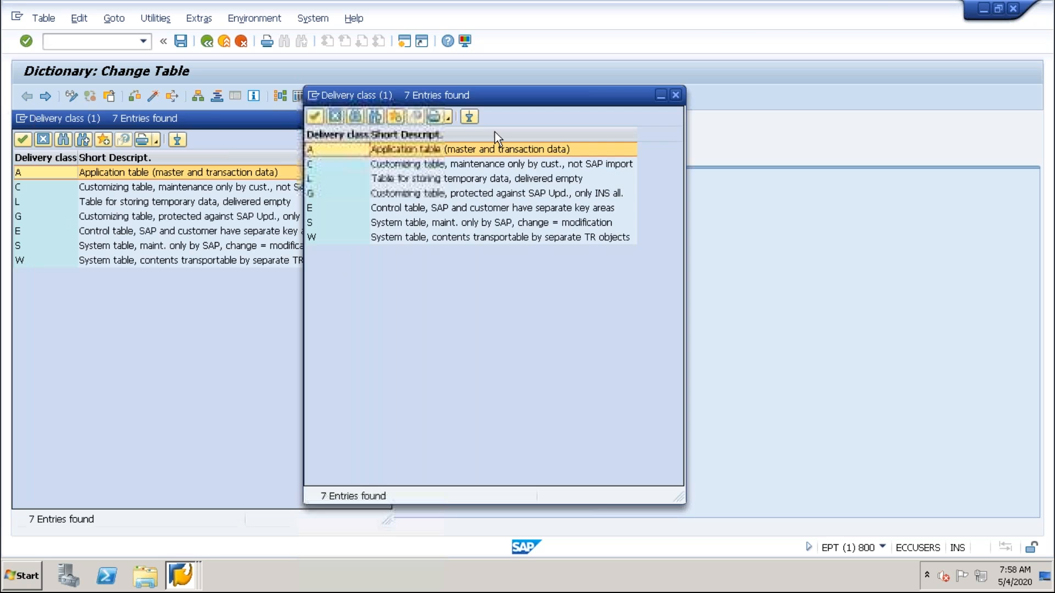
left_click(409, 164)
left_click(408, 194)
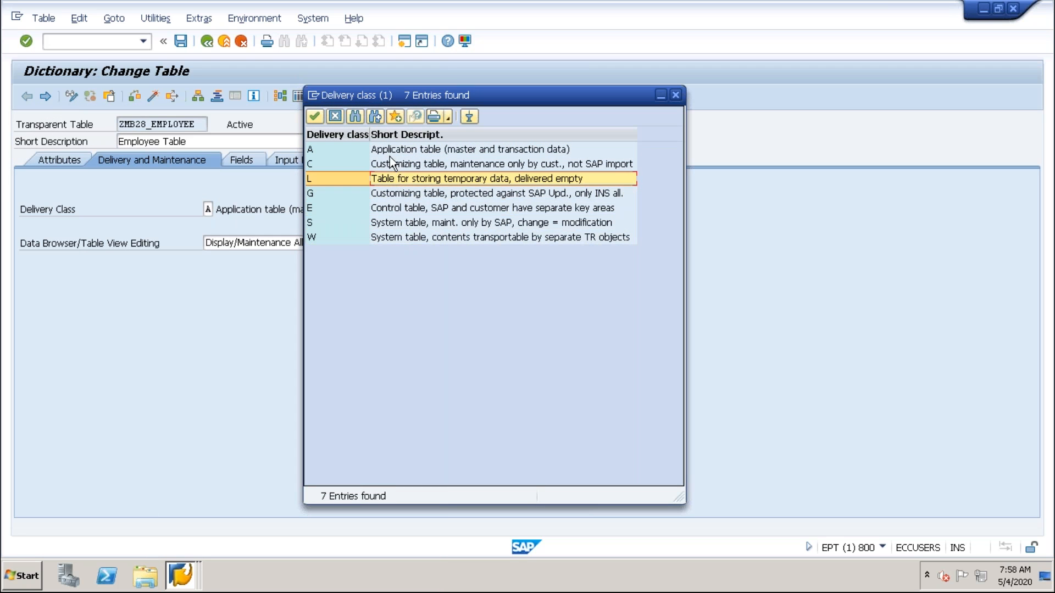
left_click(399, 194)
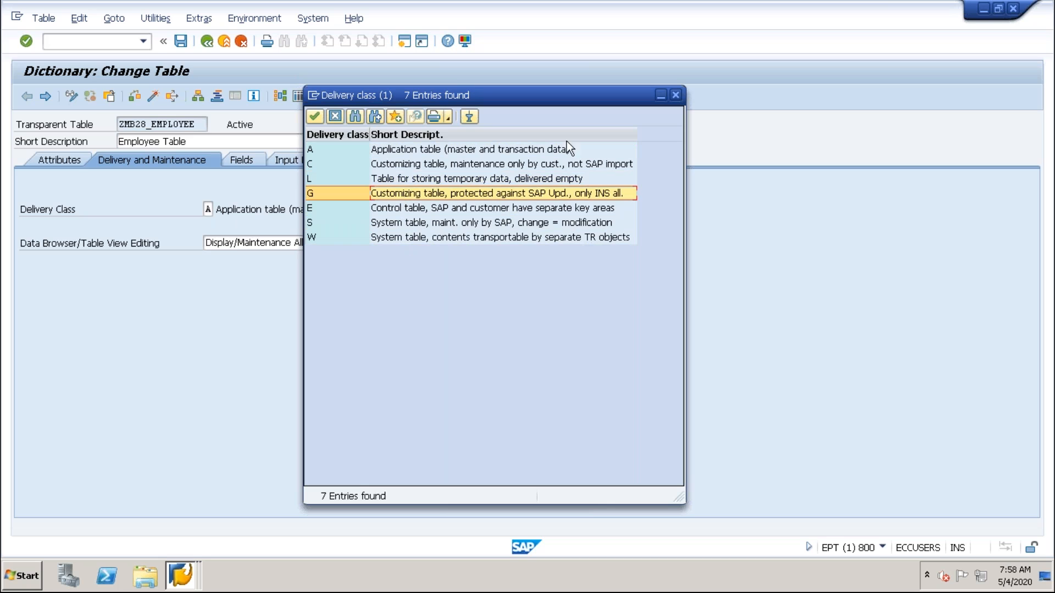
left_click(677, 95)
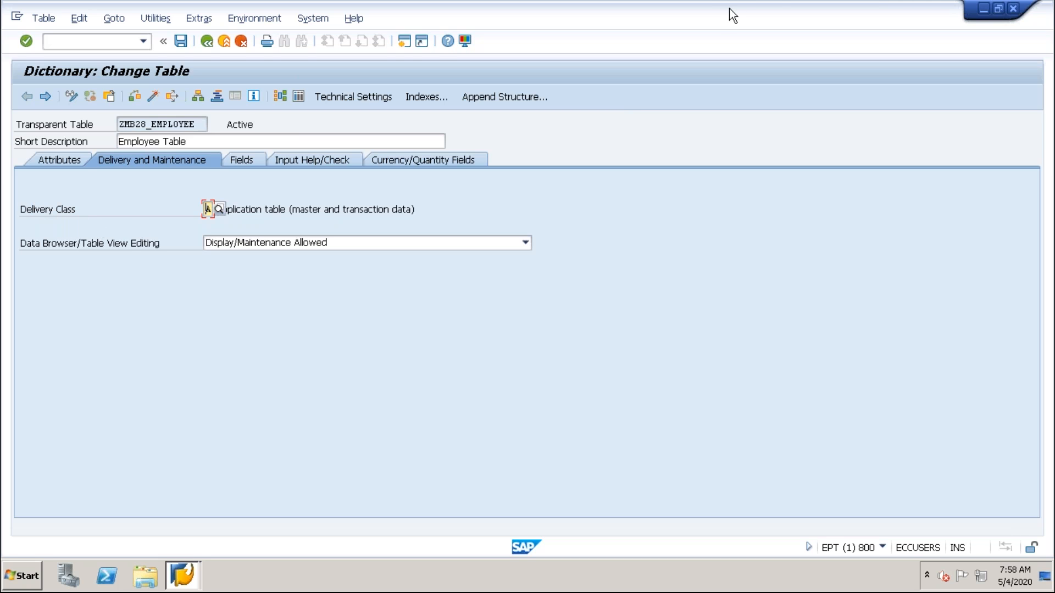
Highlight the transparent table name ZMB28_EMPLOYEE to point it out.
mouse_move(711, 3)
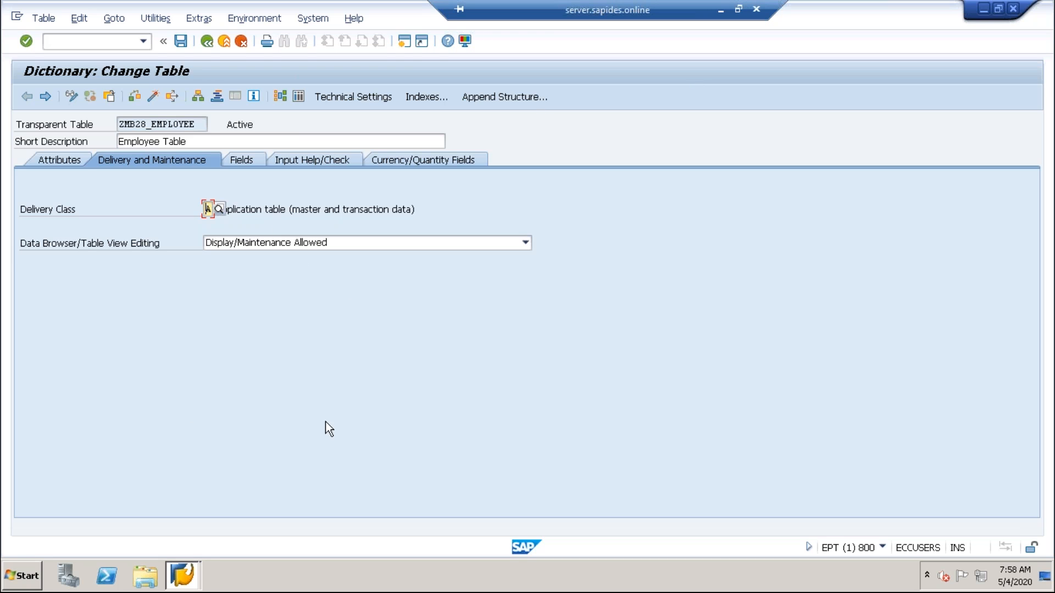
left_click_drag(195, 127, 104, 135)
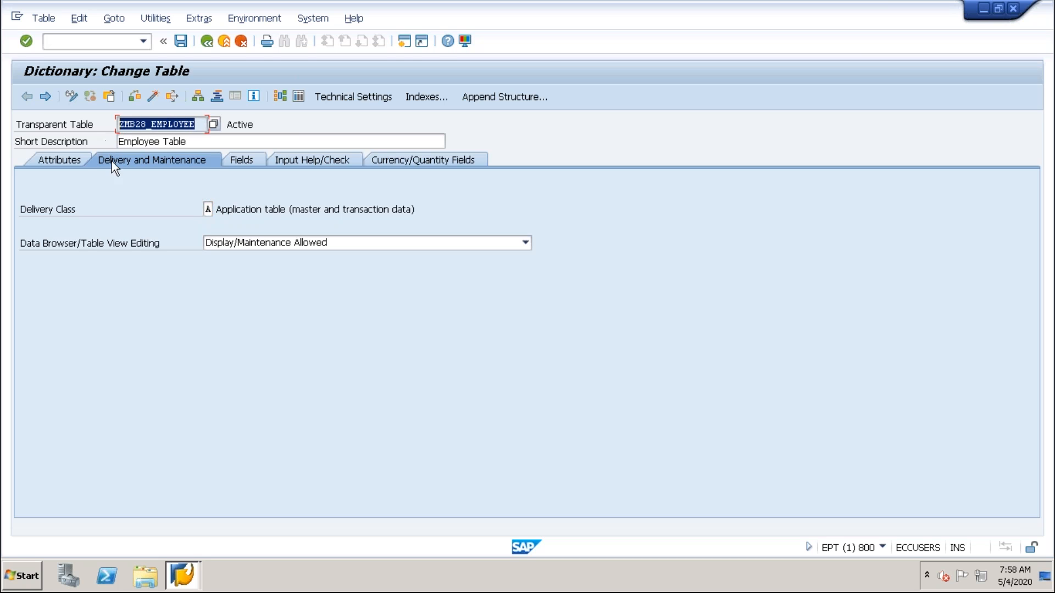
left_click_drag(200, 126, 95, 120)
left_click_drag(204, 124, 97, 115)
left_click_drag(200, 126, 94, 120)
left_click_drag(203, 128, 87, 127)
Switch to PowerPoint and look back through the earlier slide thumbnails of the Morning_Batch presentation.
mouse_move(749, 24)
left_click(720, 11)
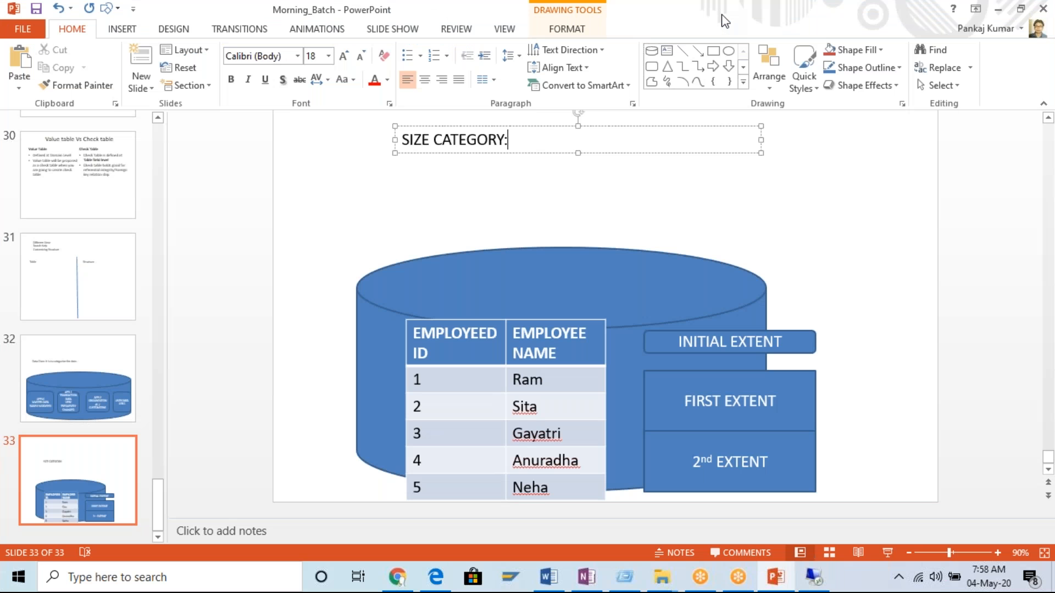
scroll(110, 332, "up", 5)
scroll(109, 332, "up", 8)
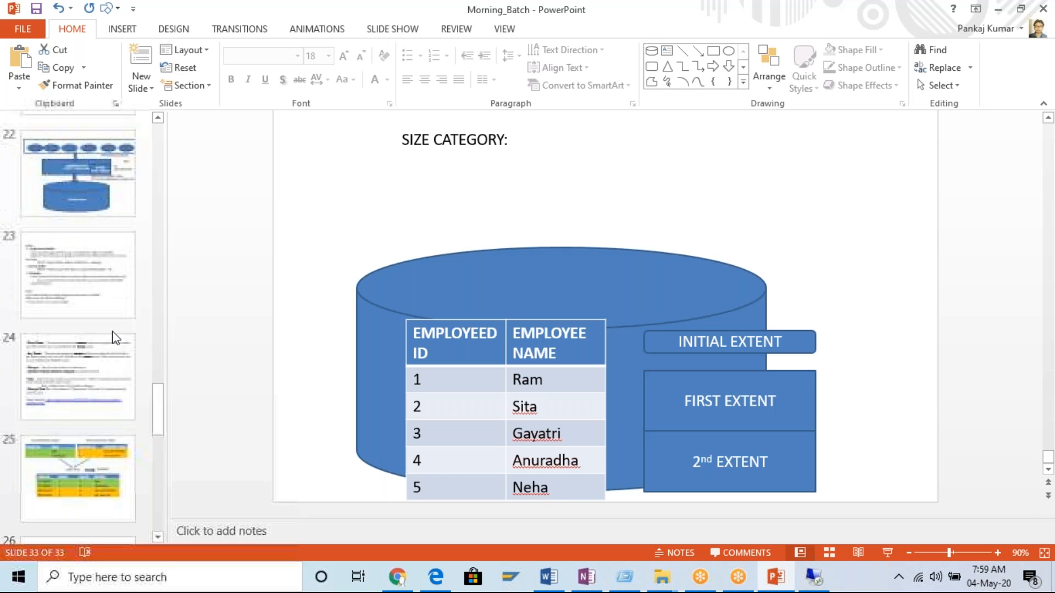
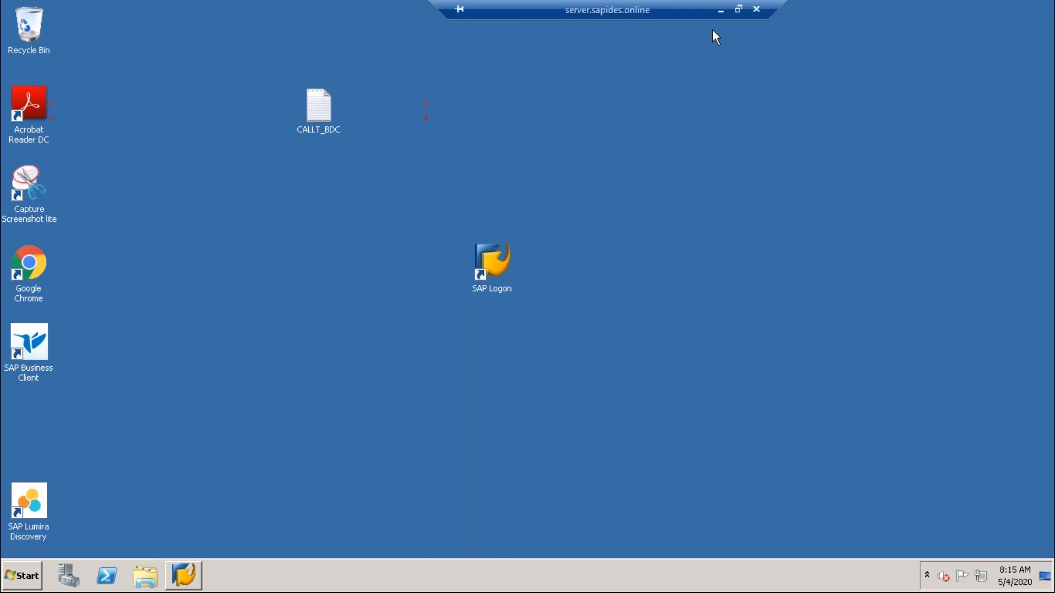
Switch back to the remote desktop and bring up the SAP Logon window.
left_click(721, 11)
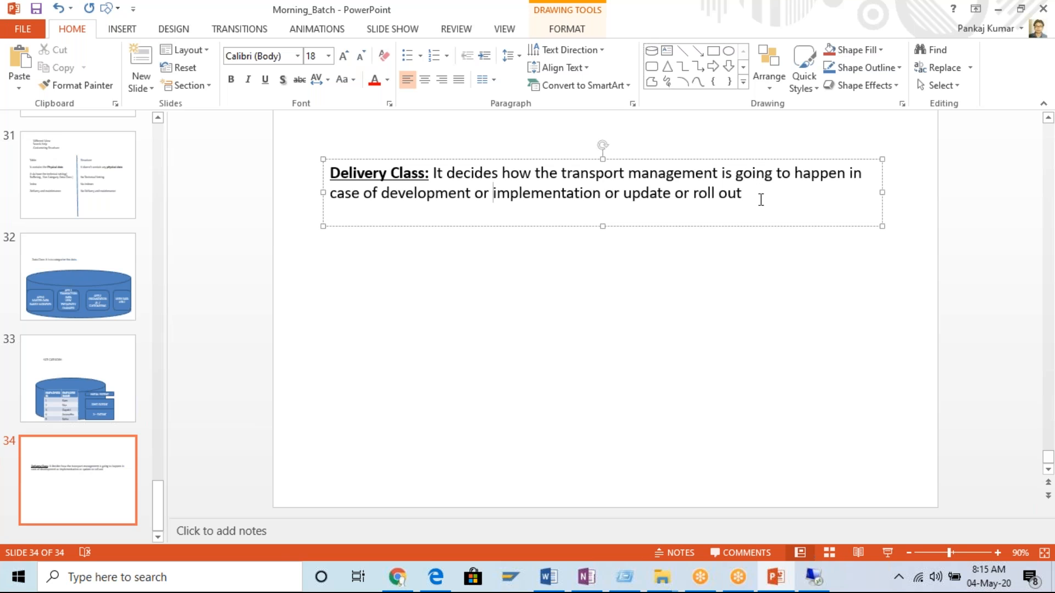
left_click(814, 577)
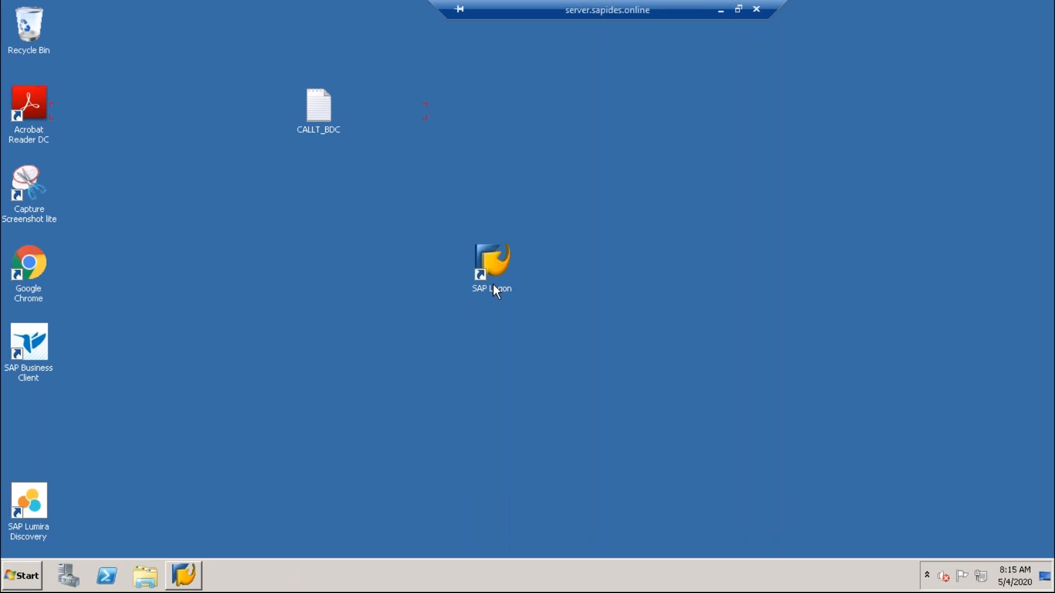
left_click(184, 578)
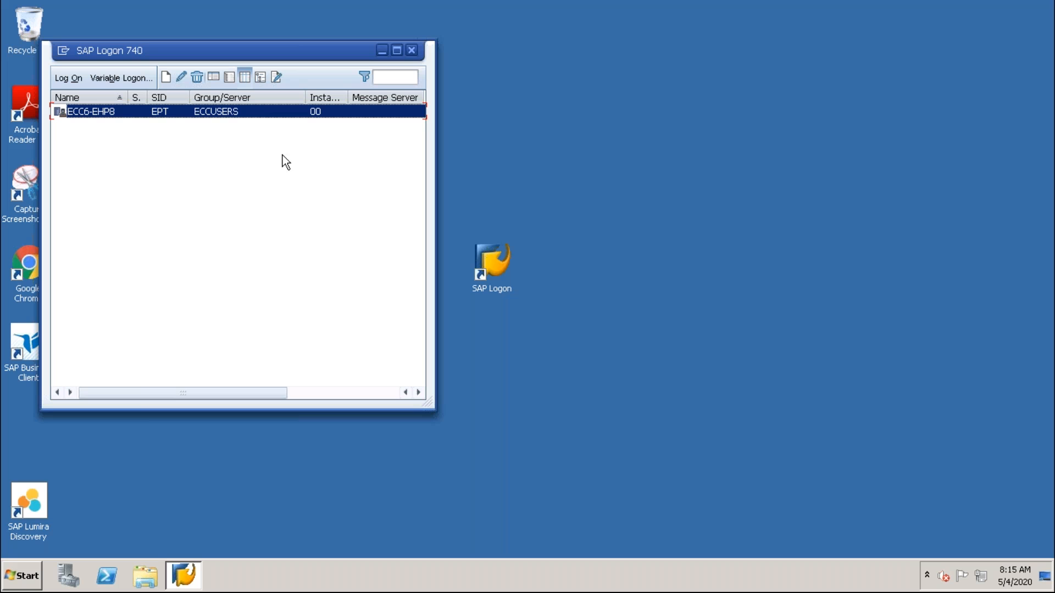
Log on to the ECC6-EHP8 system with the user ID and the account password.
key("Return")
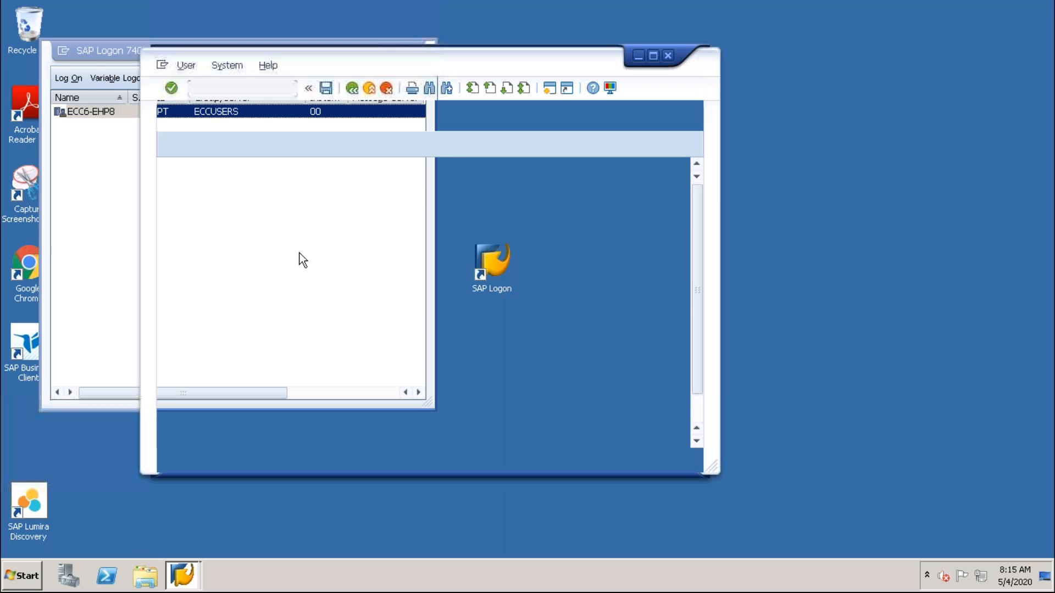
key("space")
left_click(289, 223)
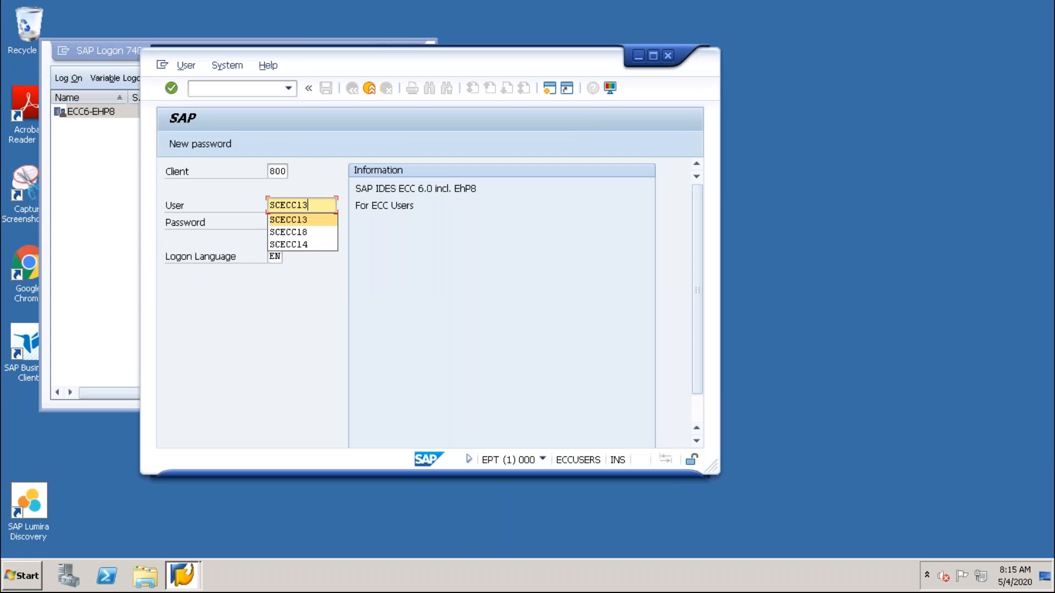
key("Tab")
key("Caps_Lock")
key("Caps_Lock")
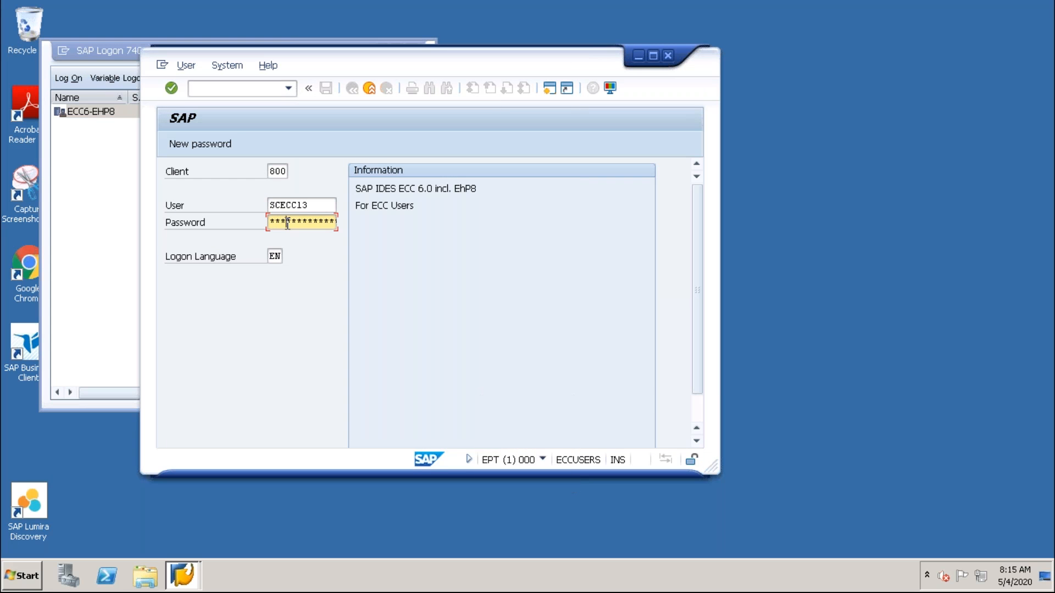
key("Return")
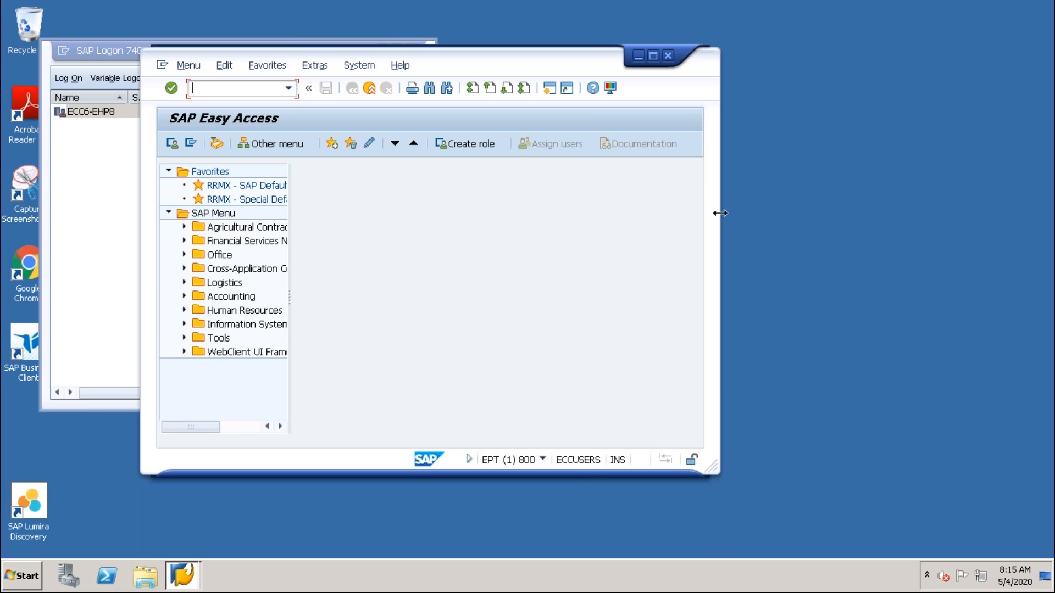
Open the ABAP Dictionary, display the database table MARA and maximize its window.
left_click_drag(720, 213, 908, 227)
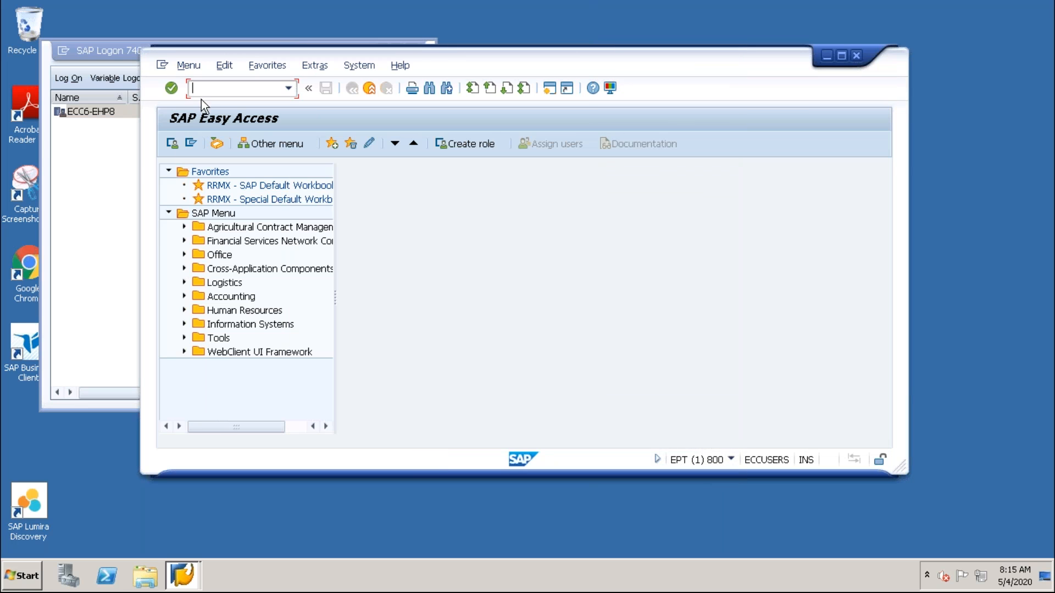
type("/nse11")
key("Return")
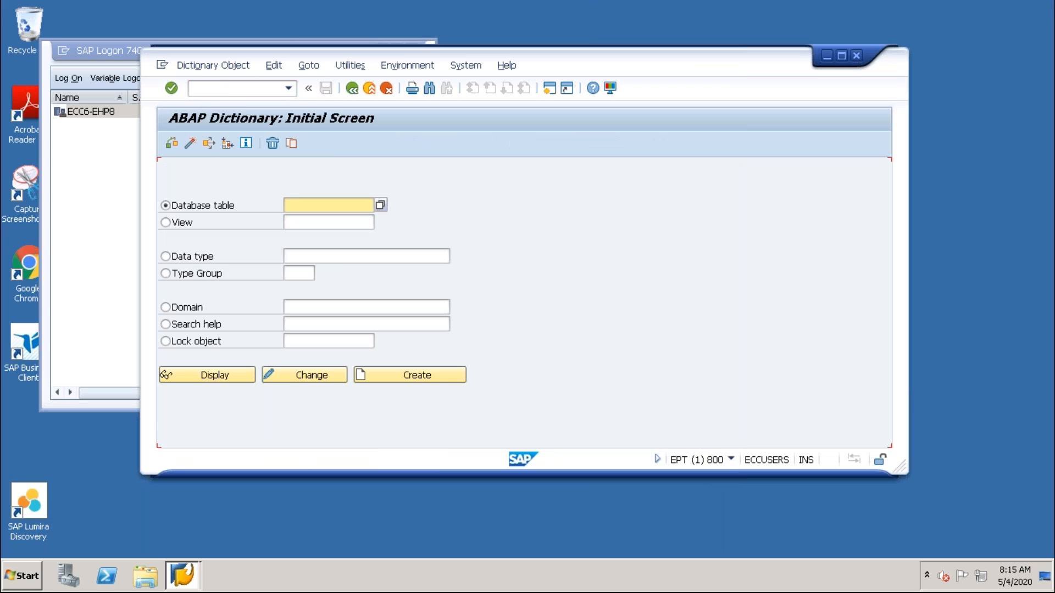
type("mara")
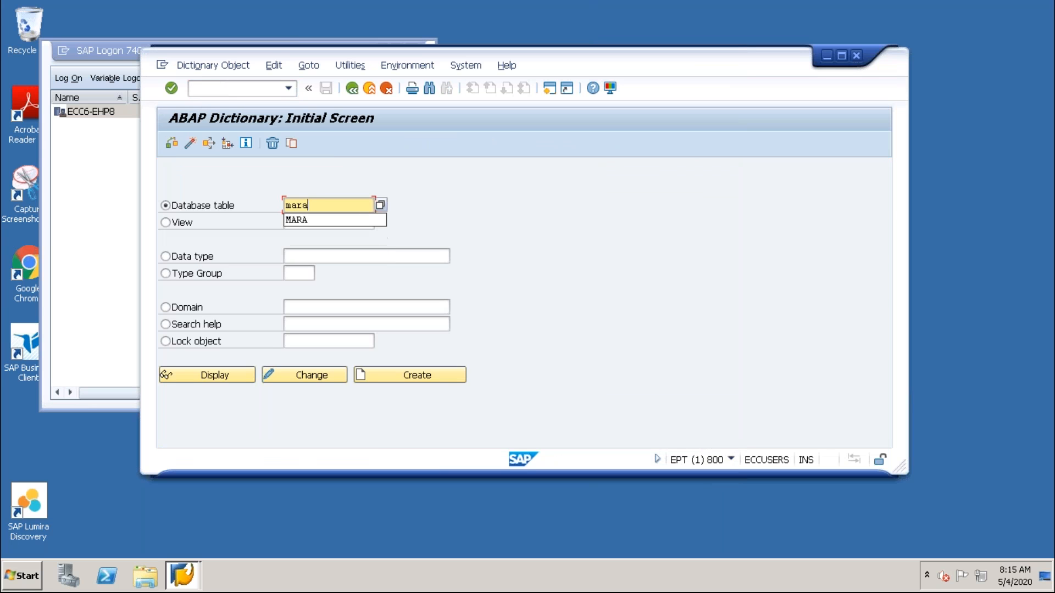
key("F7")
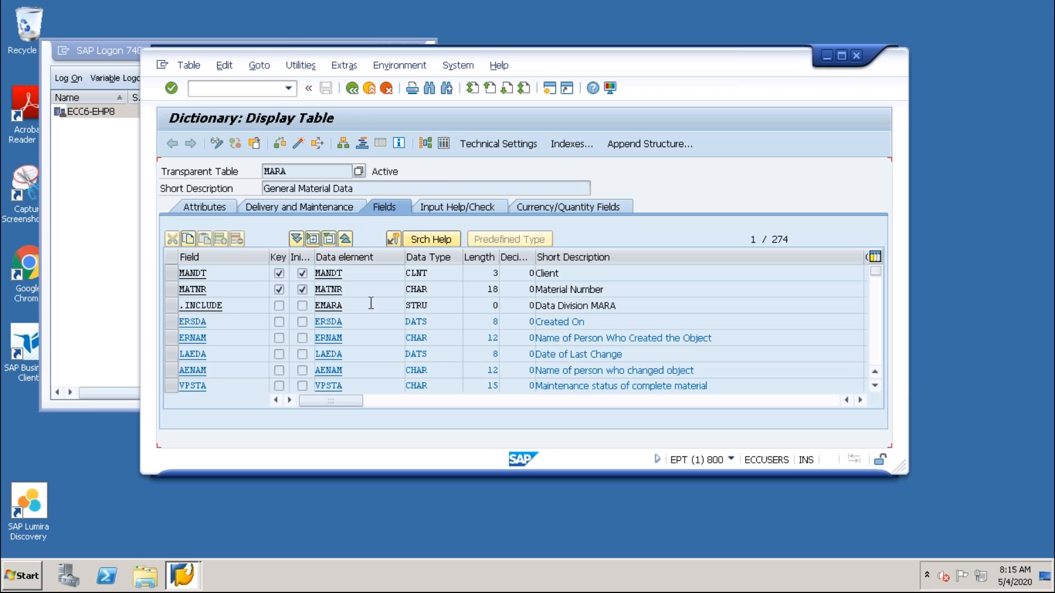
left_click(841, 55)
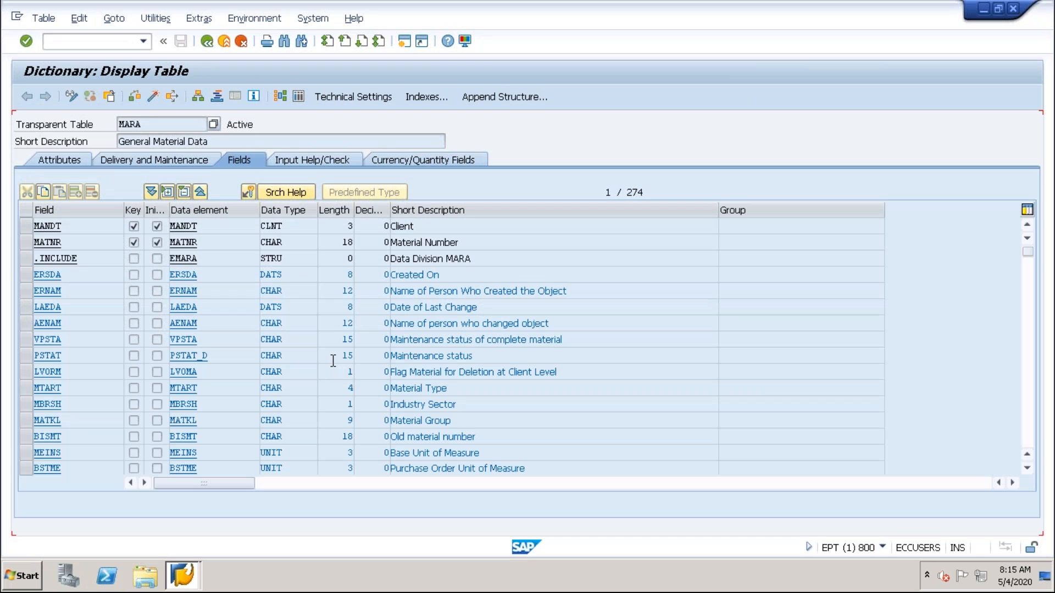
Examine the field list of table MARA, from the key fields down to the include and append structures for vehicle space optimization.
left_click(211, 257)
scroll(126, 391, "down", 9)
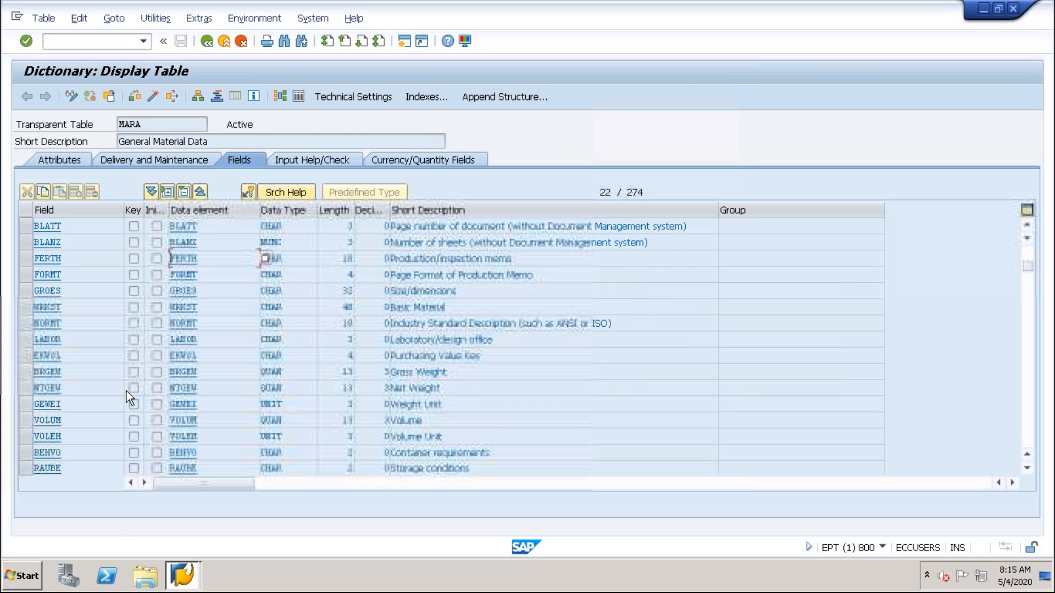
scroll(127, 391, "down", 9)
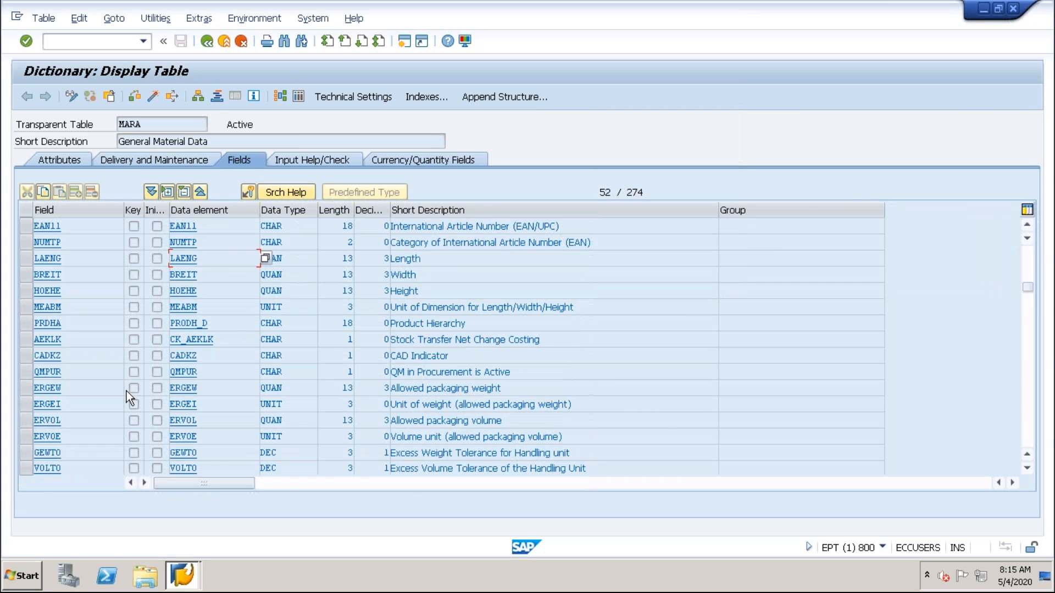
scroll(126, 391, "down", 7)
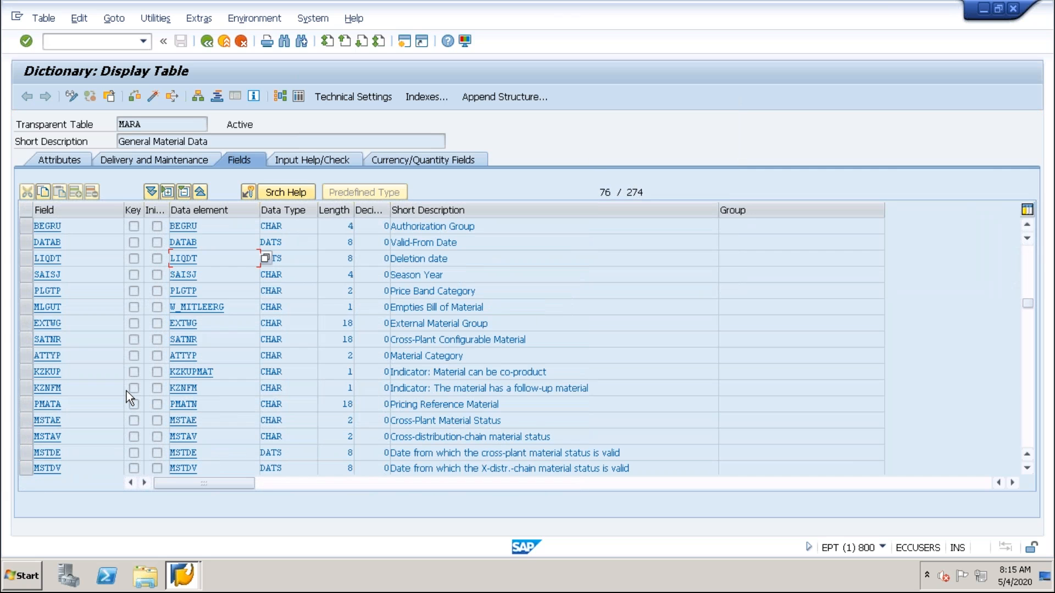
scroll(127, 391, "down", 10)
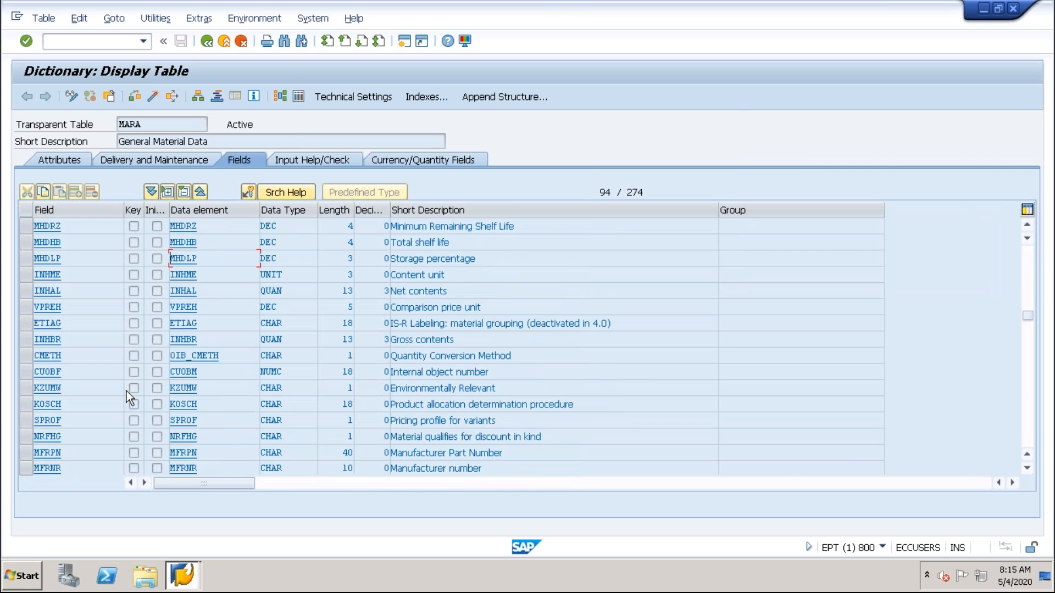
scroll(126, 392, "down", 11)
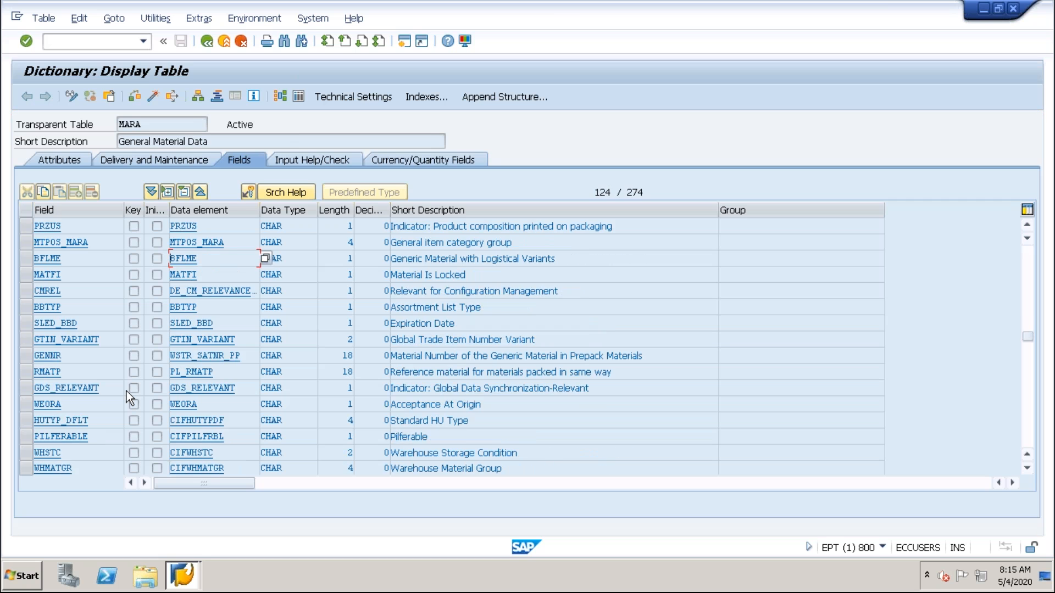
scroll(127, 391, "down", 5)
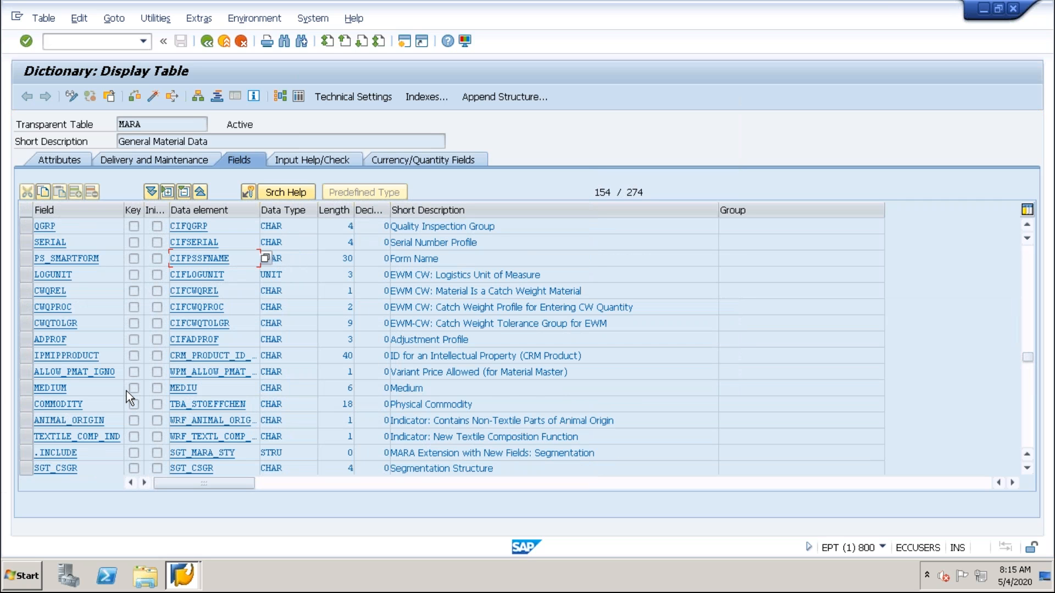
scroll(127, 391, "down", 5)
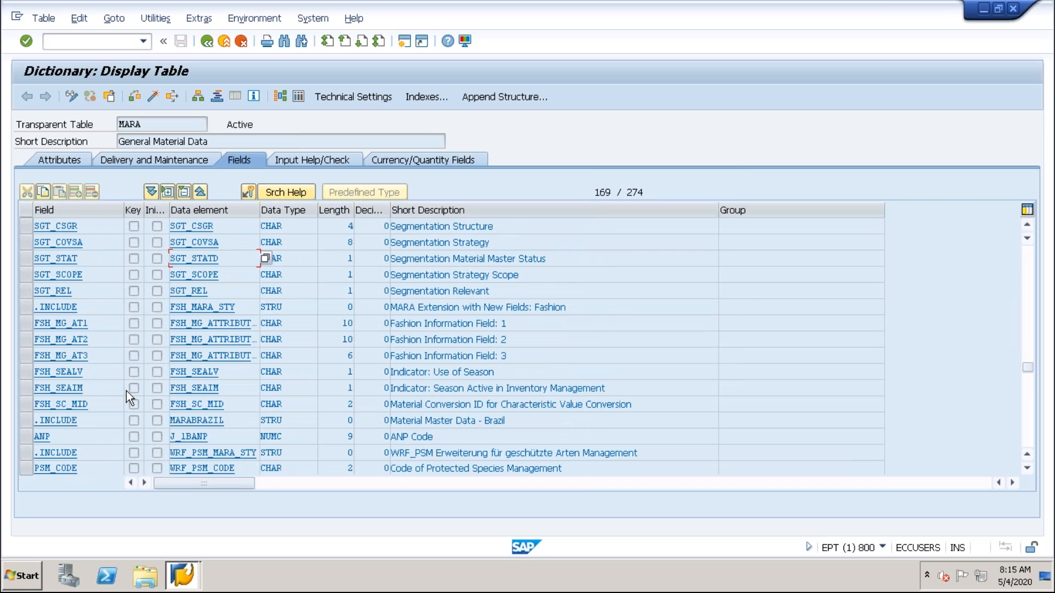
scroll(137, 380, "up", 1)
scroll(210, 352, "down", 10)
scroll(221, 352, "down", 1)
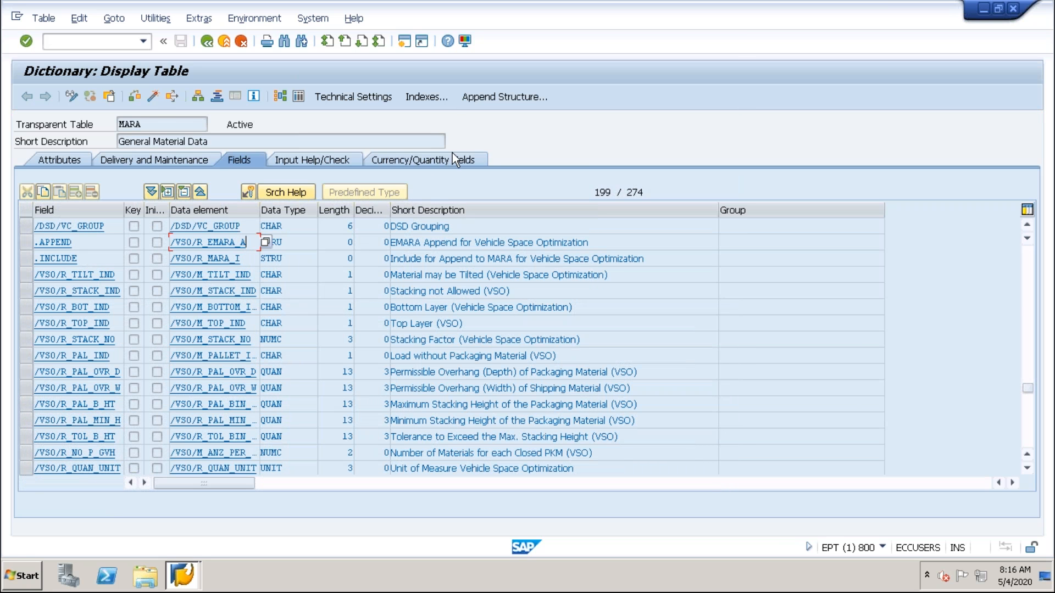
Highlight the transparent table name MARA to point it out.
double_click(159, 122)
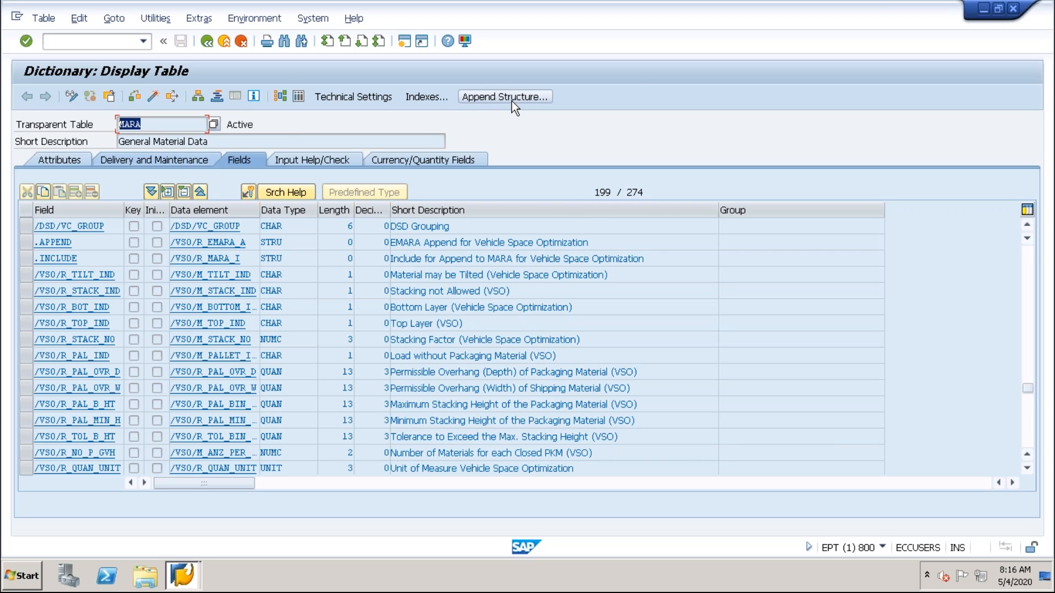
left_click(156, 125)
left_click_drag(151, 125, 126, 131)
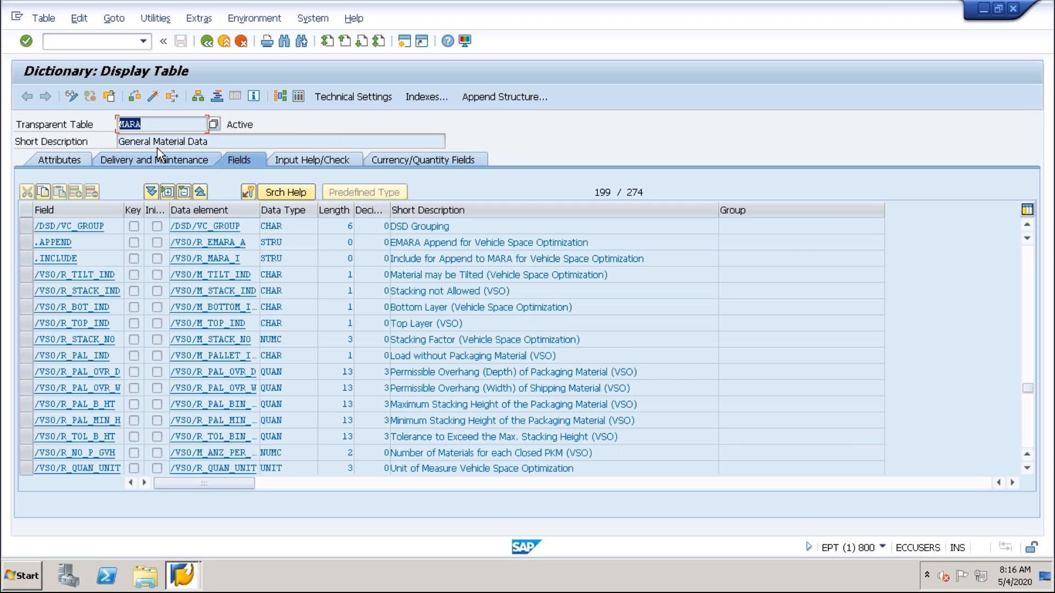
left_click_drag(153, 128, 108, 126)
left_click_drag(154, 125, 80, 114)
left_click_drag(149, 125, 106, 126)
mouse_move(165, 126)
left_mouse_down()
mouse_move(103, 124)
mouse_move(172, 137)
left_mouse_up()
mouse_move(94, 125)
left_mouse_down()
mouse_move(146, 133)
mouse_move(104, 128)
left_mouse_up()
Widen the Field column of table MARA and examine the remaining fields and append structures to the end of the list.
left_click_drag(122, 209, 144, 210)
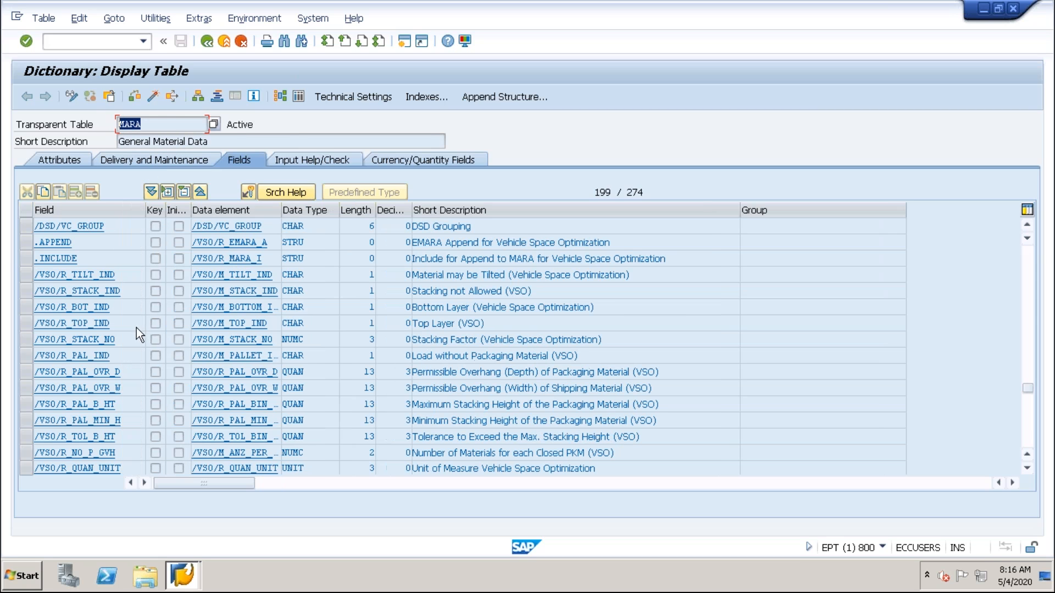
scroll(126, 350, "down", 4)
scroll(127, 366, "down", 1)
scroll(127, 366, "up", 1)
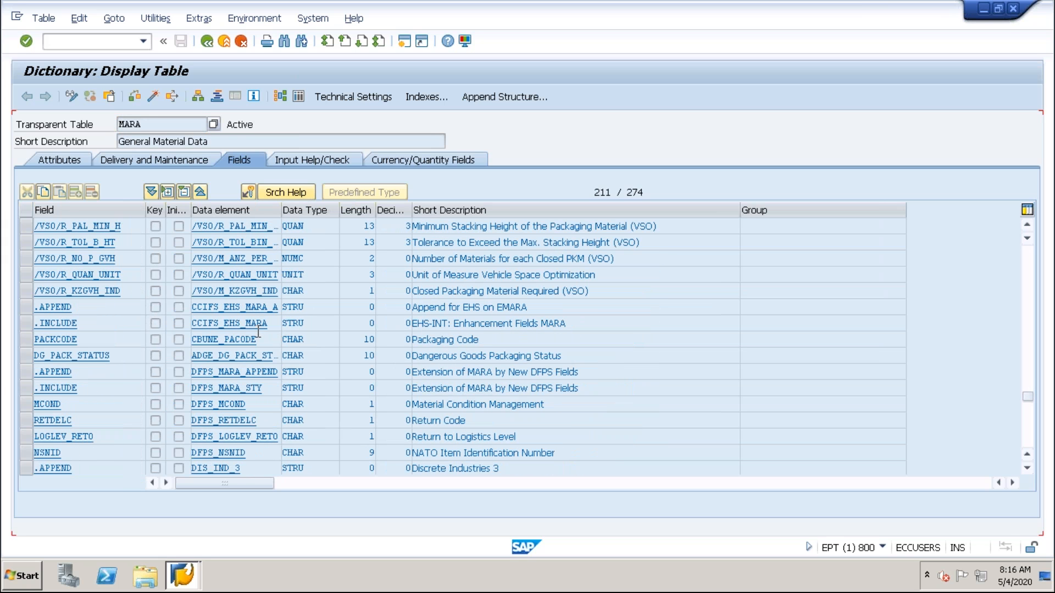
scroll(124, 351, "down", 2)
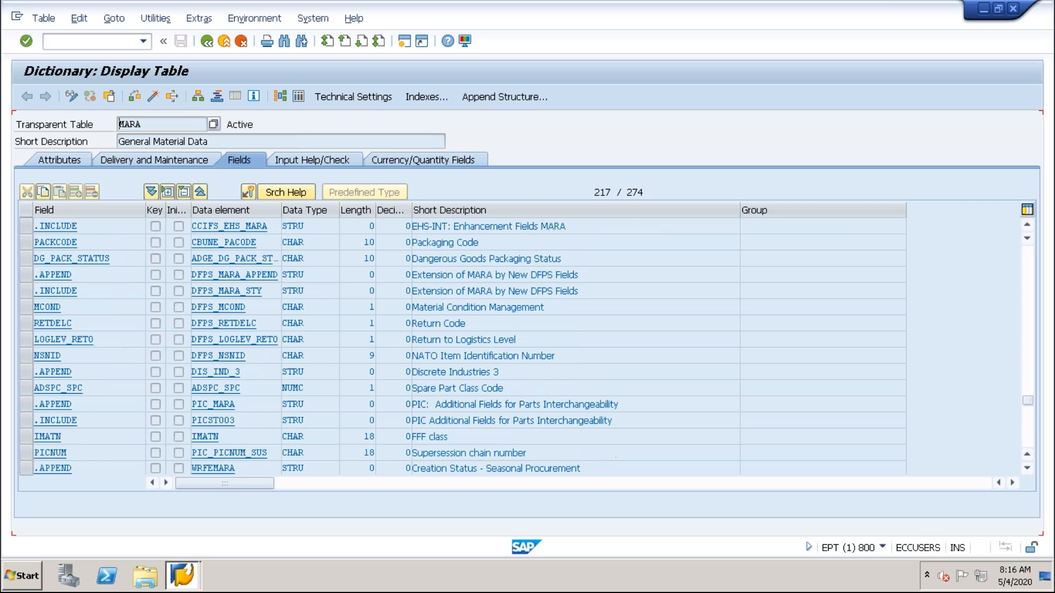
scroll(163, 374, "down", 3)
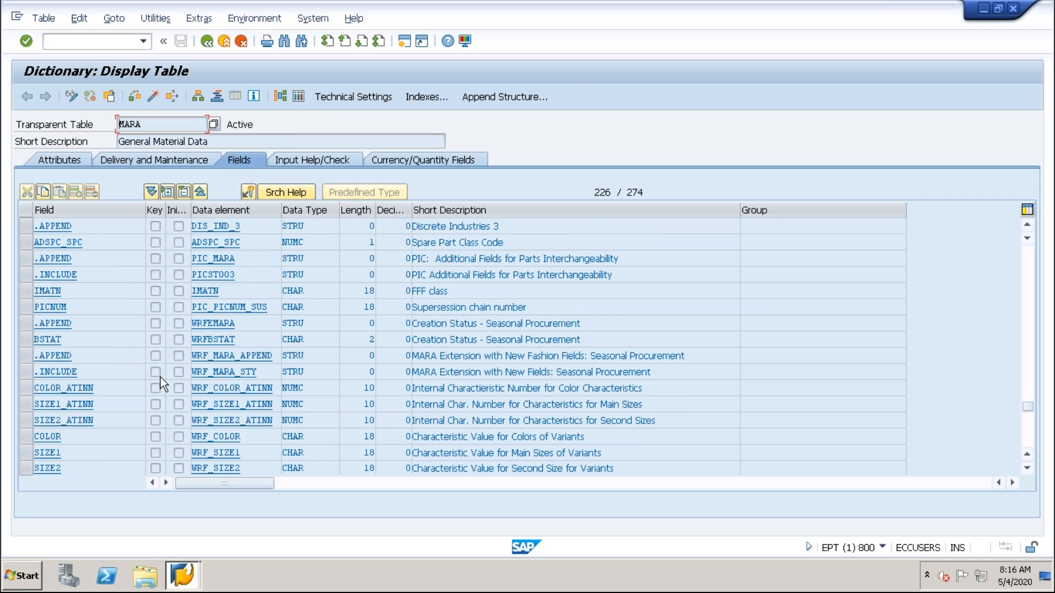
left_click(82, 339)
scroll(108, 401, "down", 10)
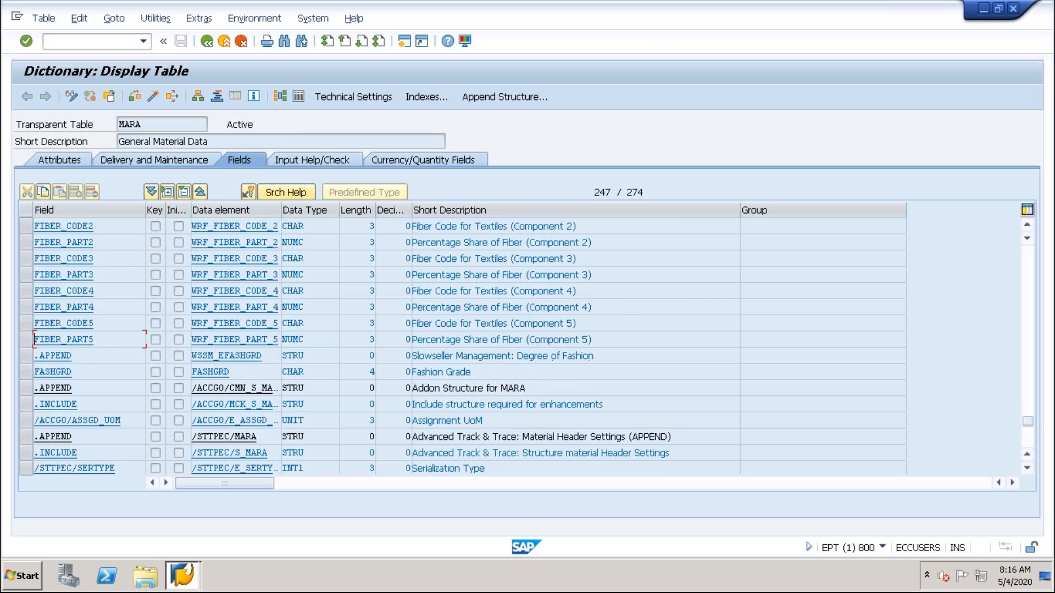
scroll(516, 346, "down", 3)
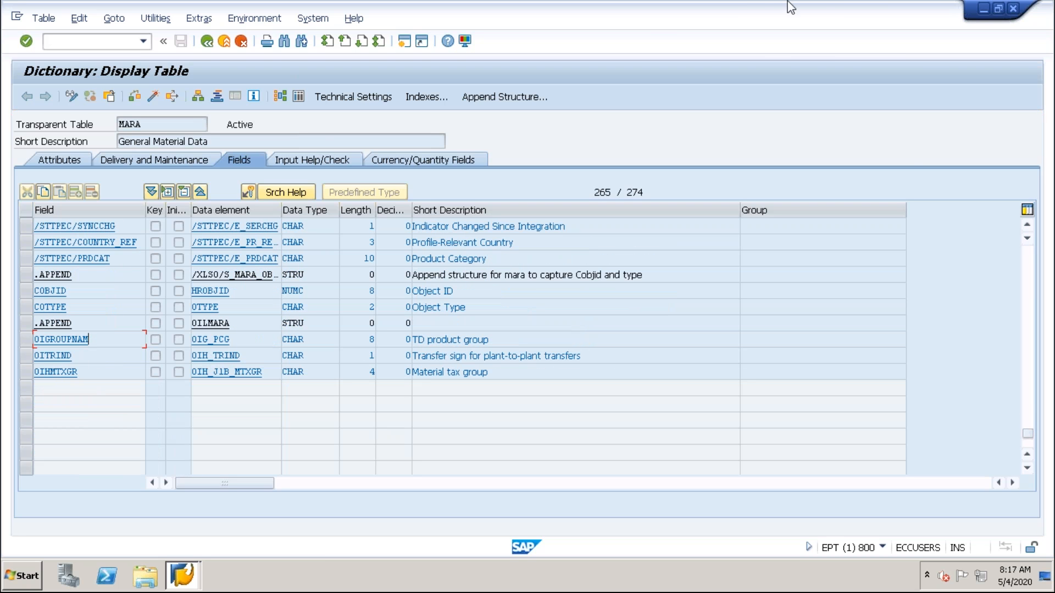
Switch to the Chrome browser and search the web for "example of customizing structure".
mouse_move(791, 4)
left_click(722, 12)
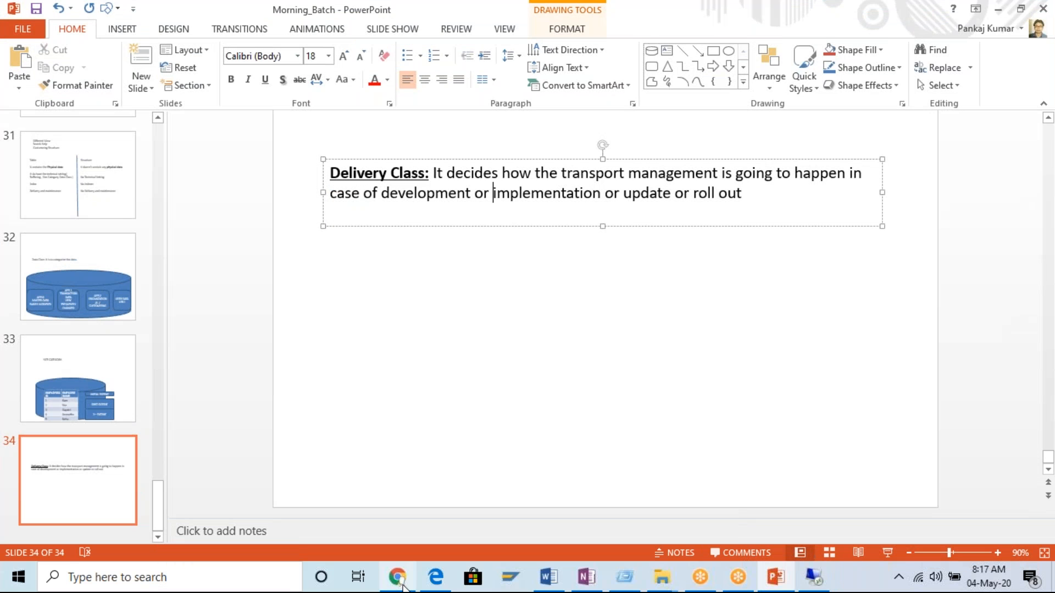
left_click(402, 584)
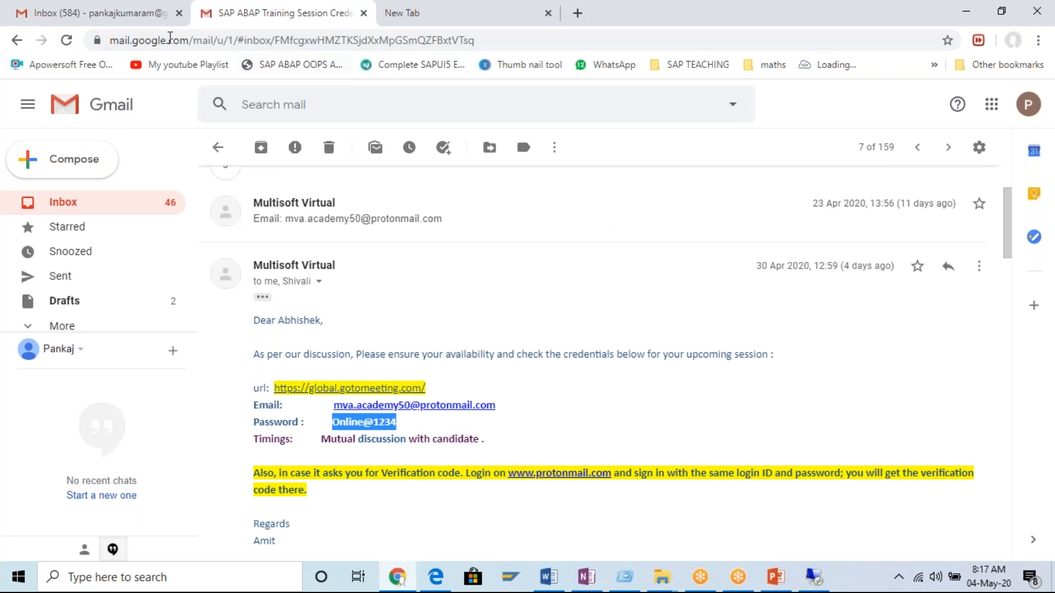
left_click(416, 48)
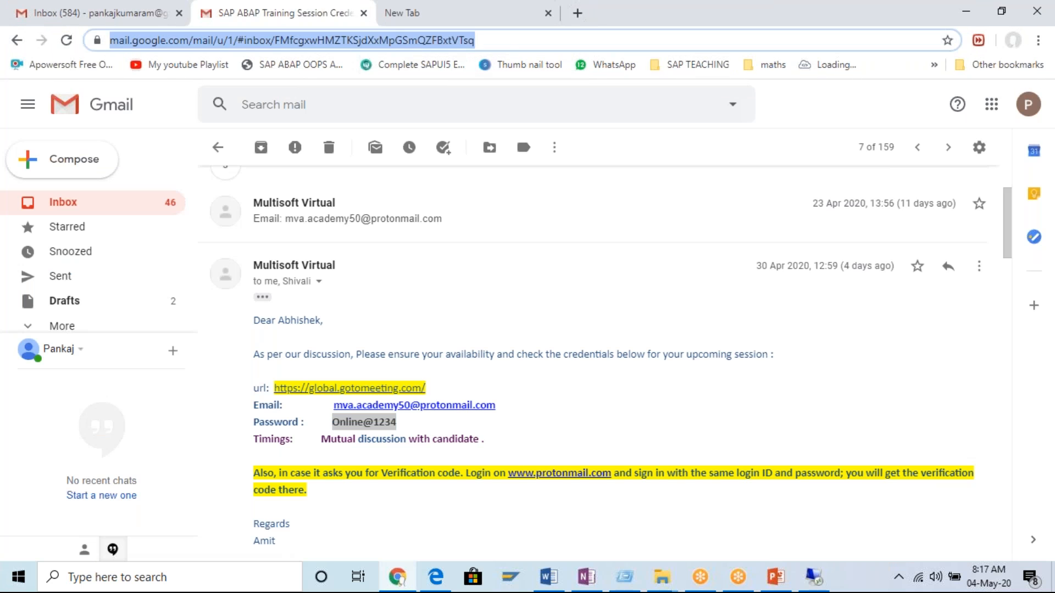
double_click(416, 48)
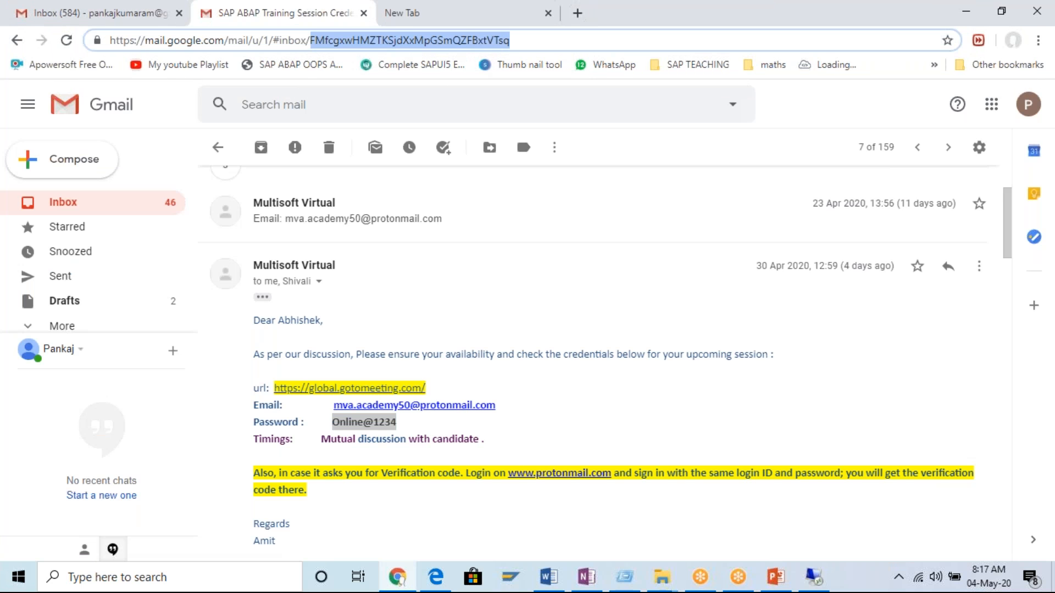
left_click_drag(517, 40, 95, 40)
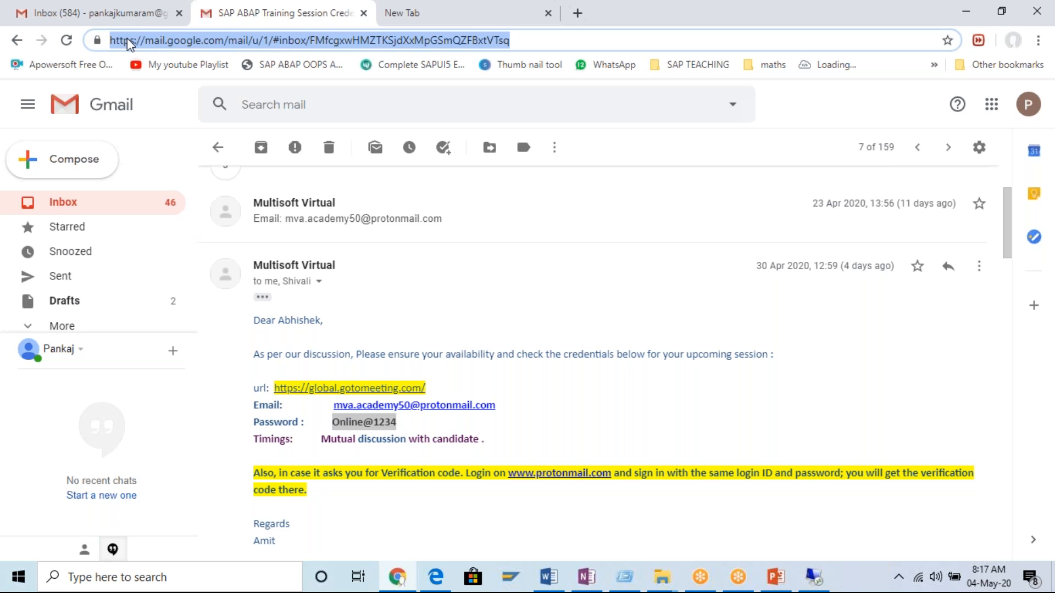
type("w")
key("BackSpace")
key("BackSpace")
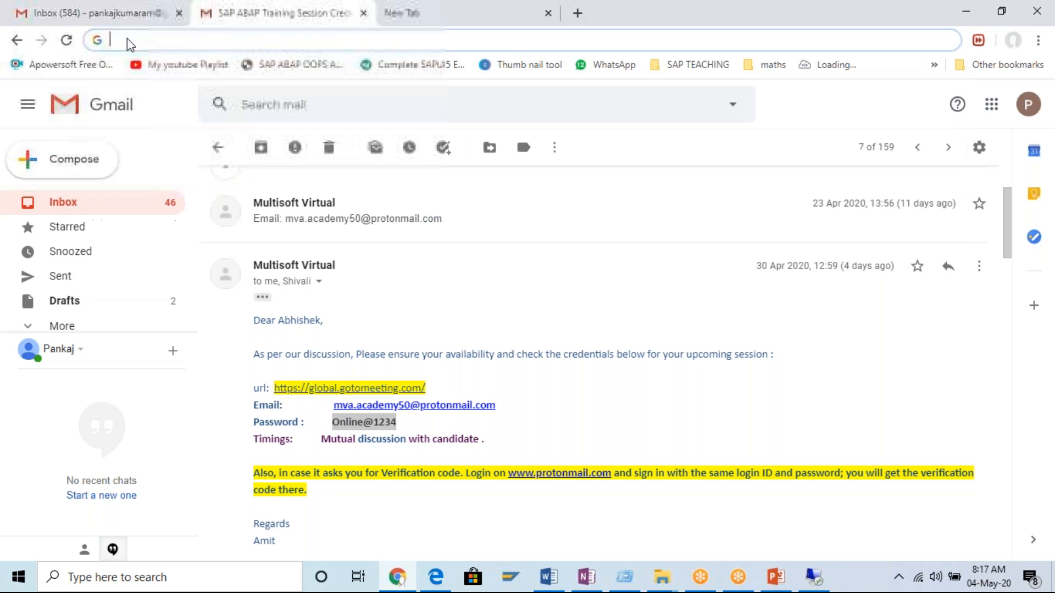
type("example ")
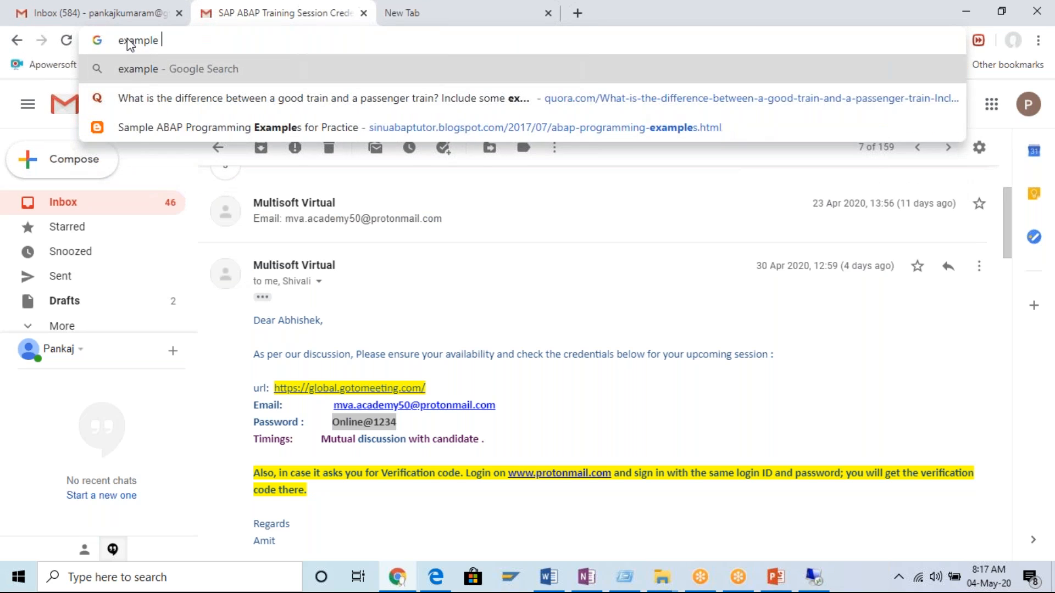
type("of customizain")
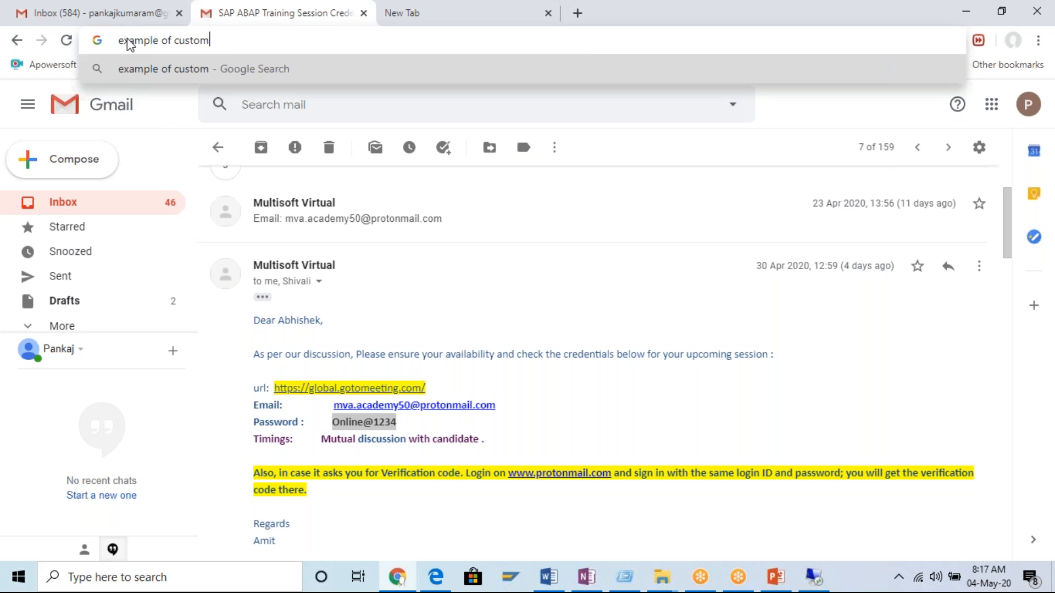
key("BackSpace")
key("BackSpace")
key("BackSpace")
type("i")
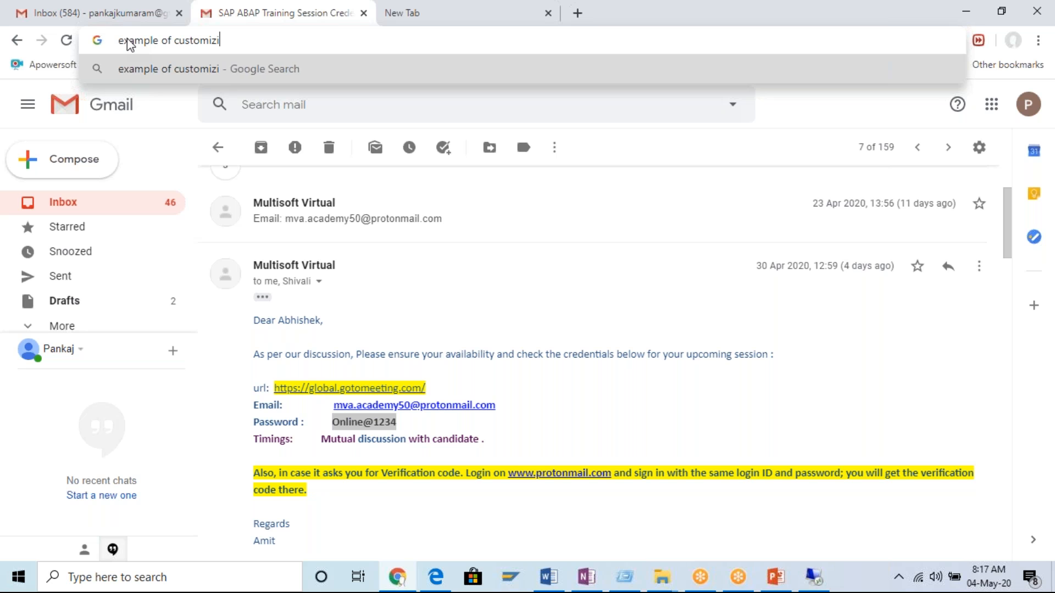
type("ng structure")
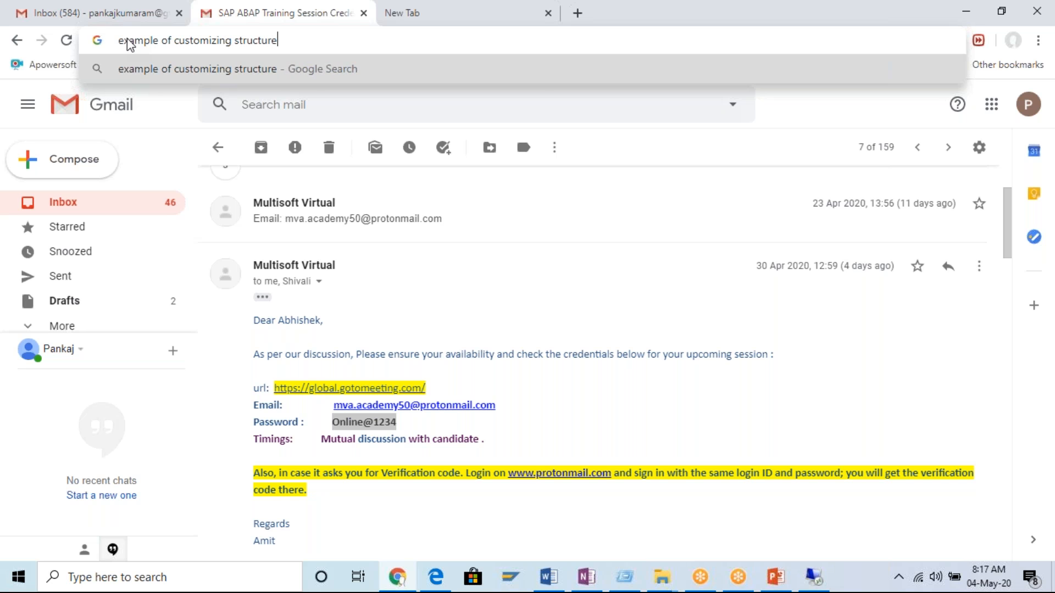
key("Return")
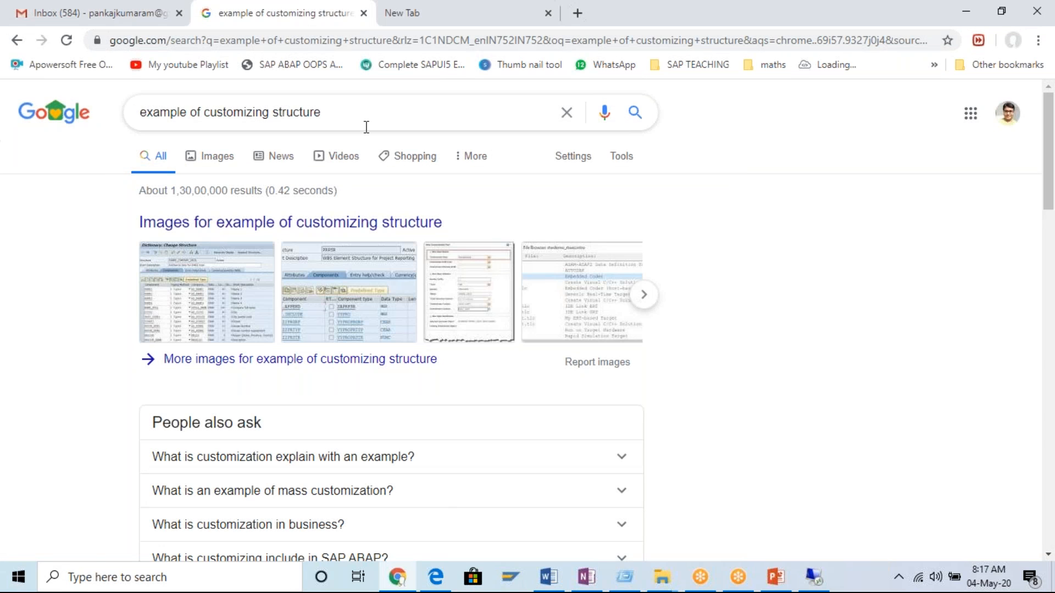
Change the web search to "example of customizing include".
left_click(320, 117)
double_click(319, 117)
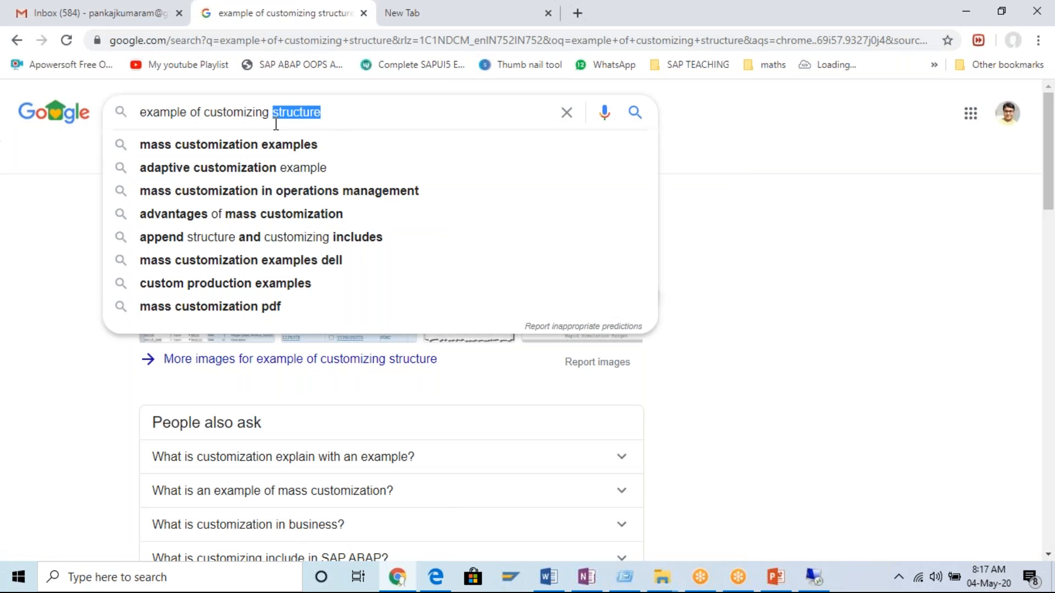
type("include")
key("Return")
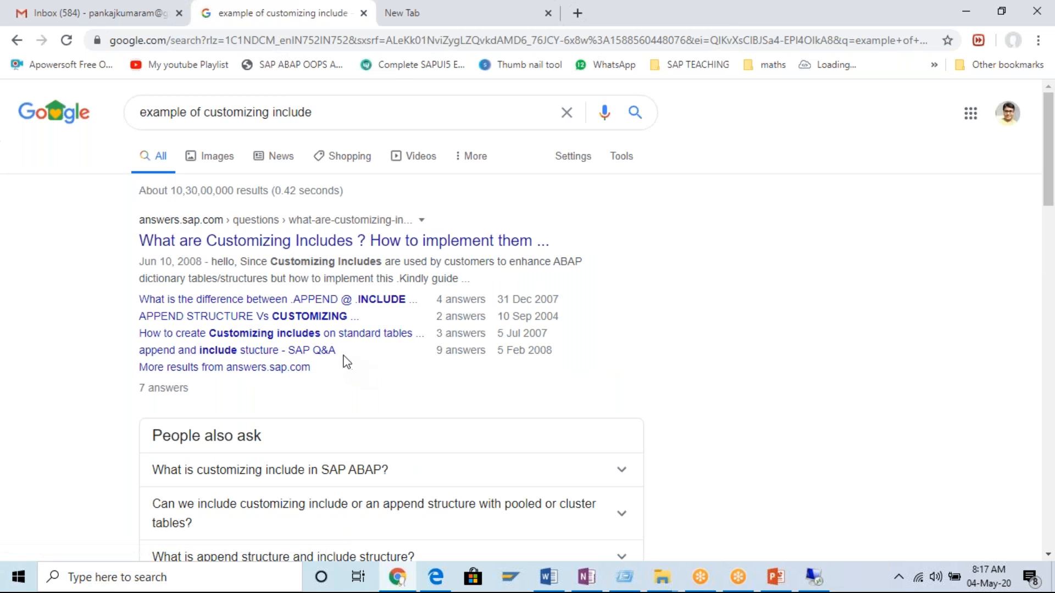
Open the search result "What are Customizing Includes ? How to implement them" in a new tab and show it.
right_click(388, 241)
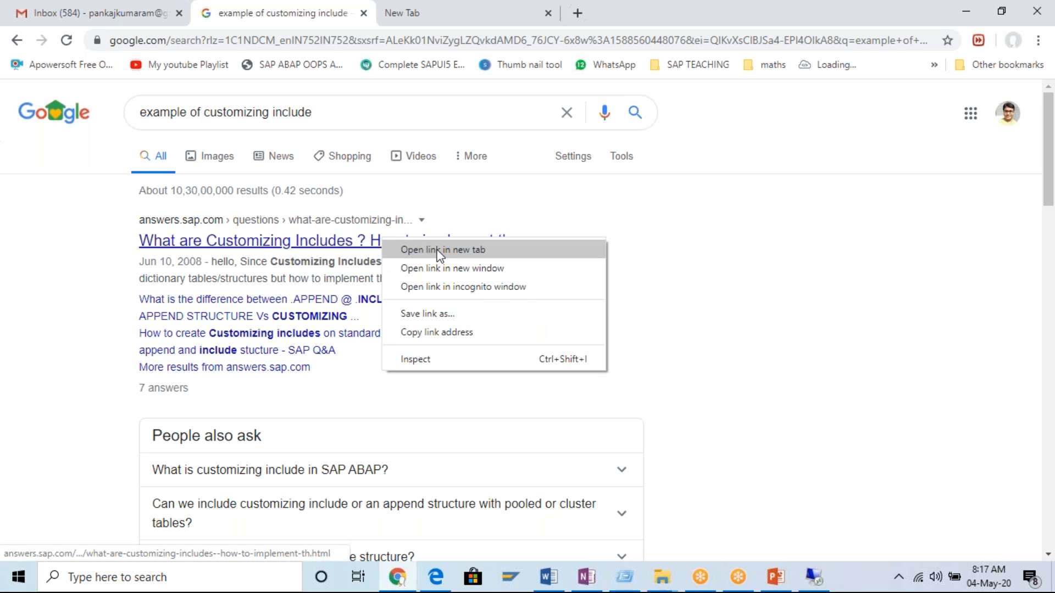
left_click(411, 248)
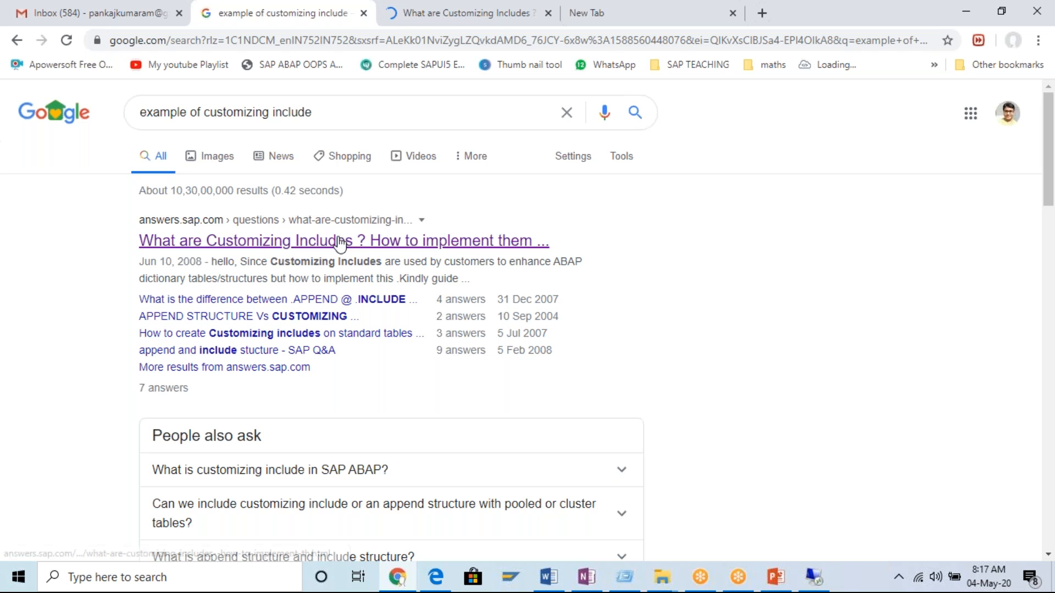
left_click(472, 21)
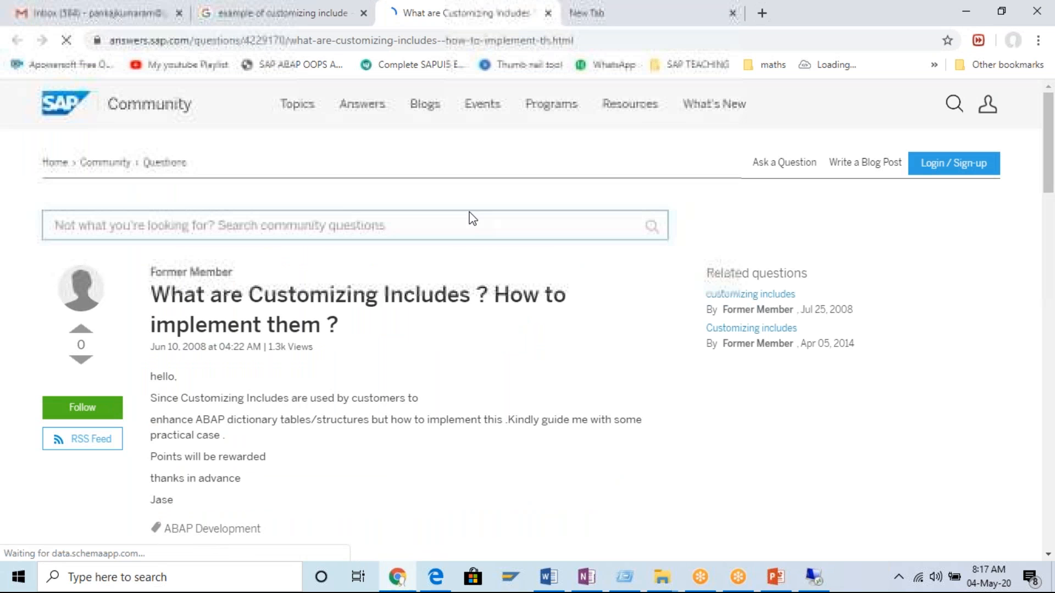
Highlight table RKPF and its customizing include CI_COBL in the first answer on the SAP Community page.
scroll(430, 332, "down", 8)
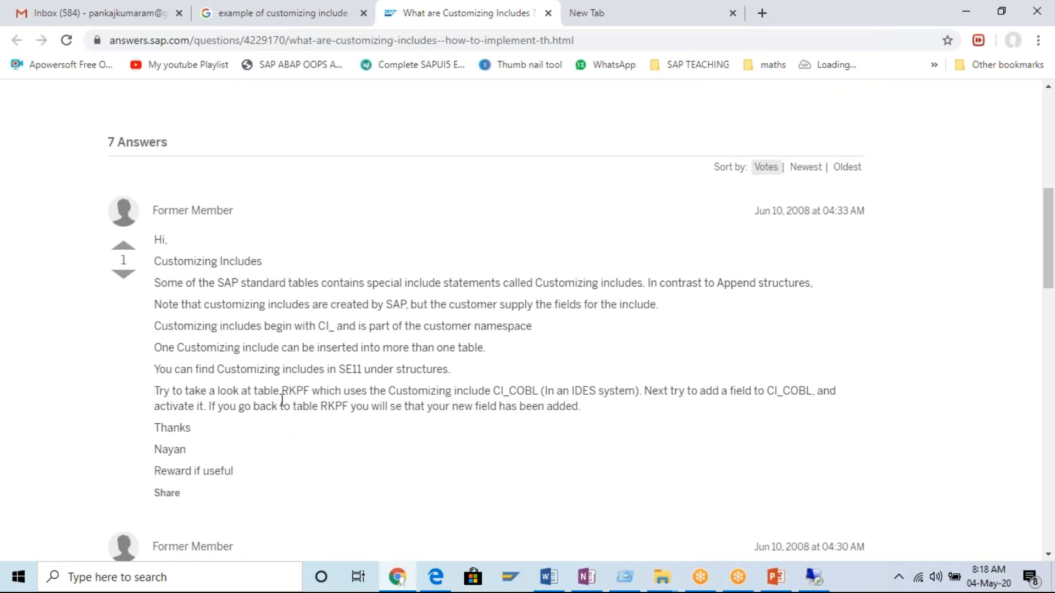
left_click_drag(283, 391, 307, 386)
left_click_drag(493, 390, 538, 387)
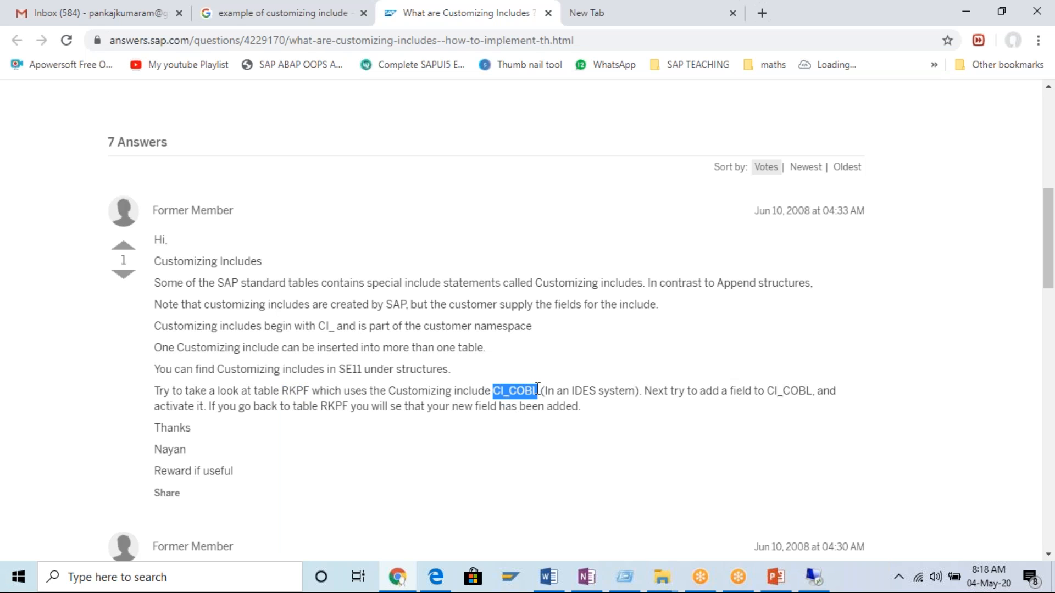
left_click(553, 401)
left_click_drag(540, 390, 498, 391)
left_click(546, 408)
left_click(530, 400)
Read the second answer and highlight its steps, from creating structure ZINCLUDE1 to activating ZTABLE1.
scroll(539, 412, "down", 3)
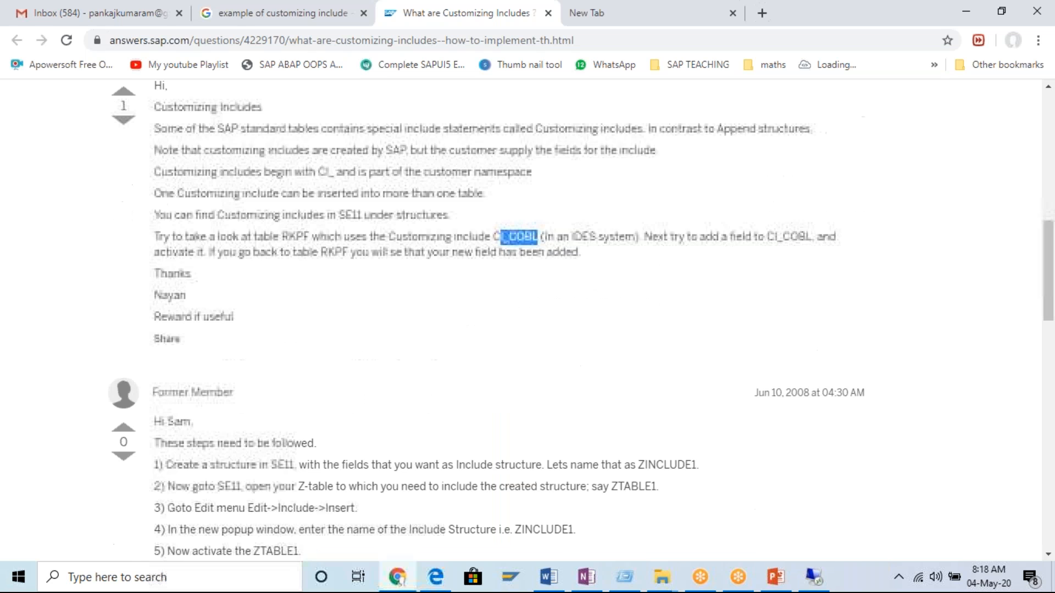
scroll(423, 327, "down", 3)
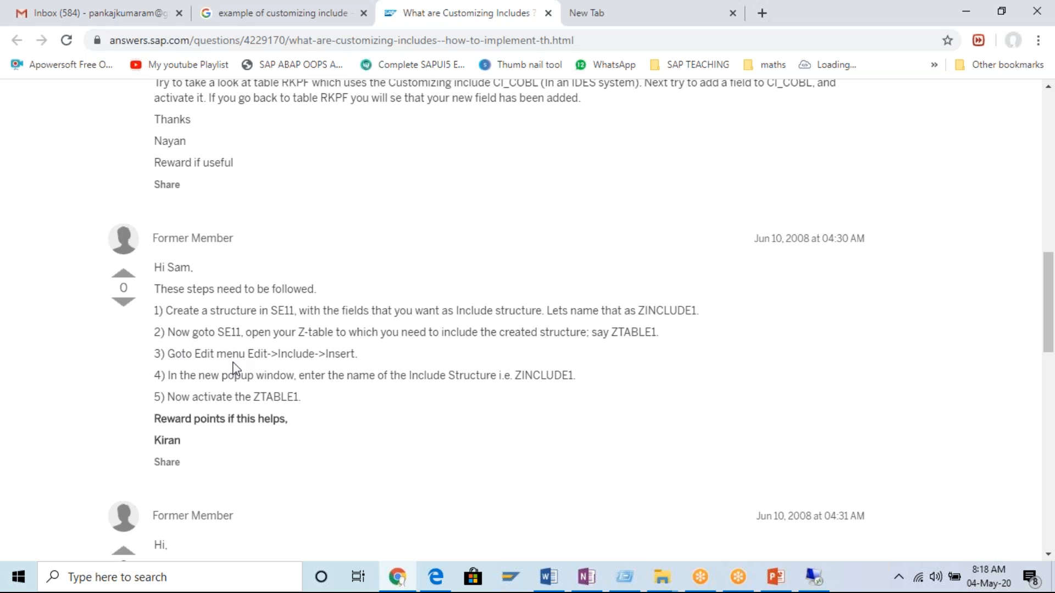
left_click_drag(175, 332, 393, 391)
left_click(406, 391)
scroll(399, 405, "down", 2)
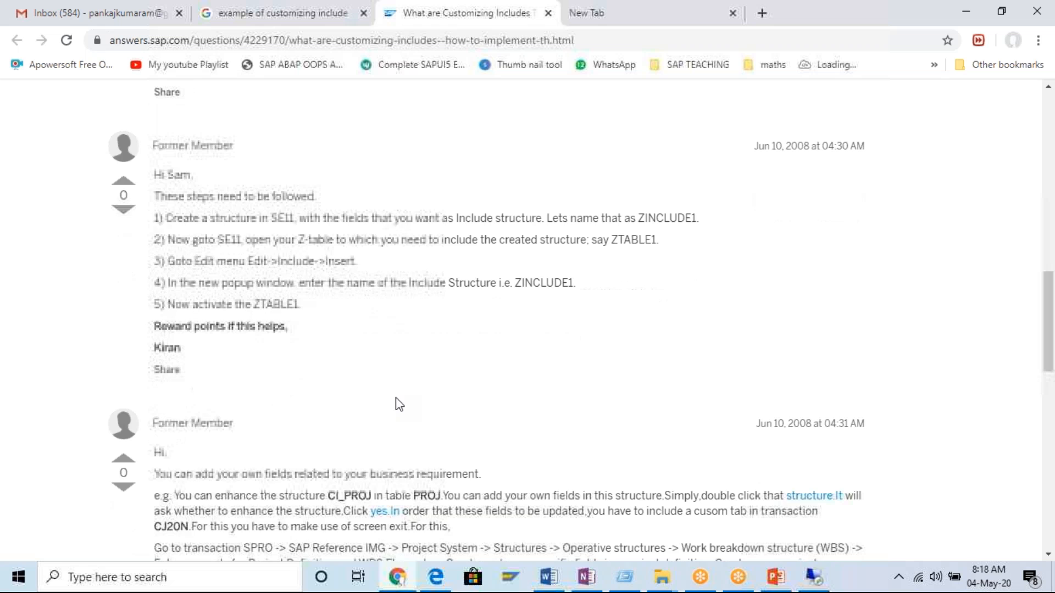
scroll(396, 398, "down", 1)
left_click_drag(154, 178, 196, 198)
left_click(397, 254)
left_click(321, 262)
left_click_drag(301, 248, 160, 178)
Highlight the table name PROJ in the answer about enhancing the structure CI_PROJ.
scroll(442, 263, "down", 3)
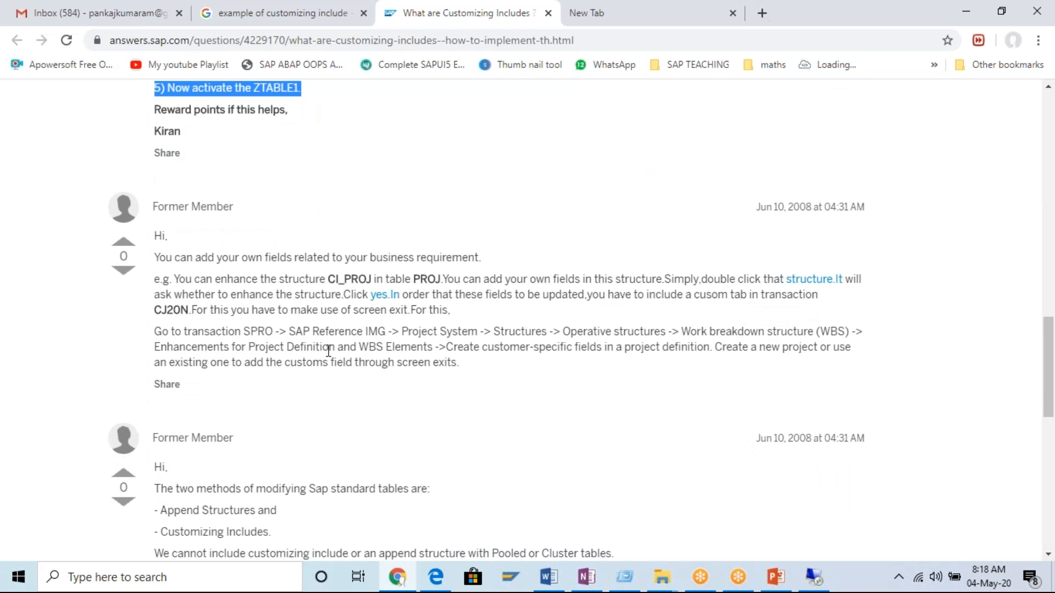
scroll(411, 204, "down", 2)
left_click_drag(440, 203, 411, 203)
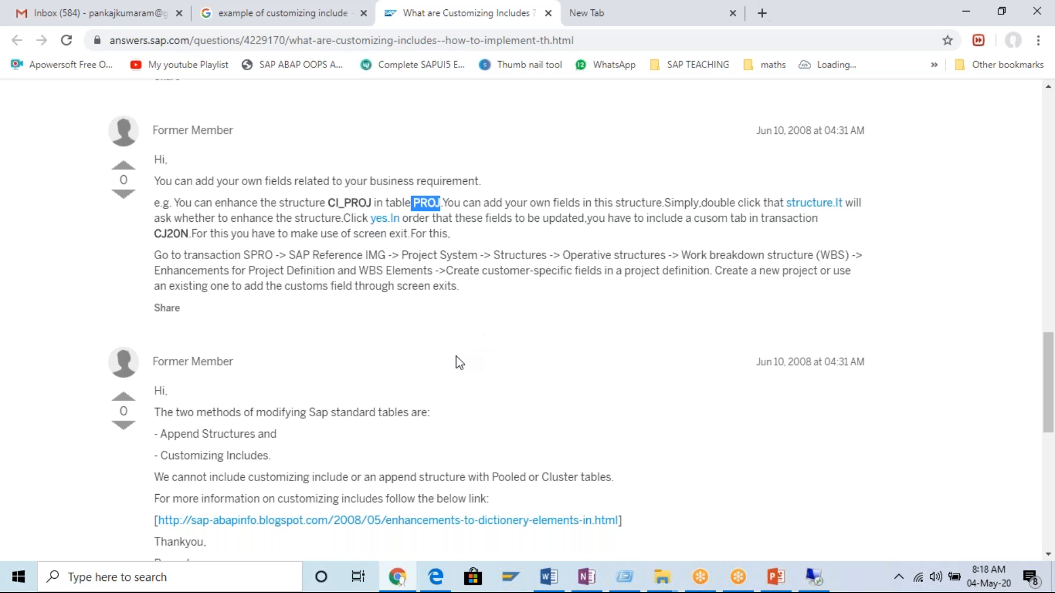
Switch to the SAP system, start transaction SE11 and display the database table PROJ.
left_click(814, 577)
type("/nse11")
key("Return")
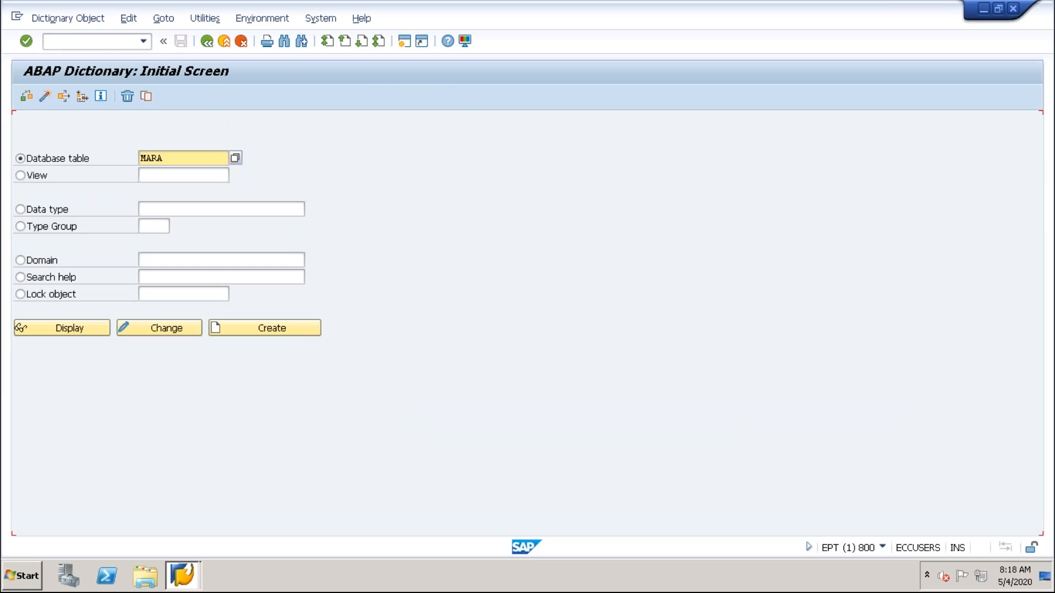
type("PROJ")
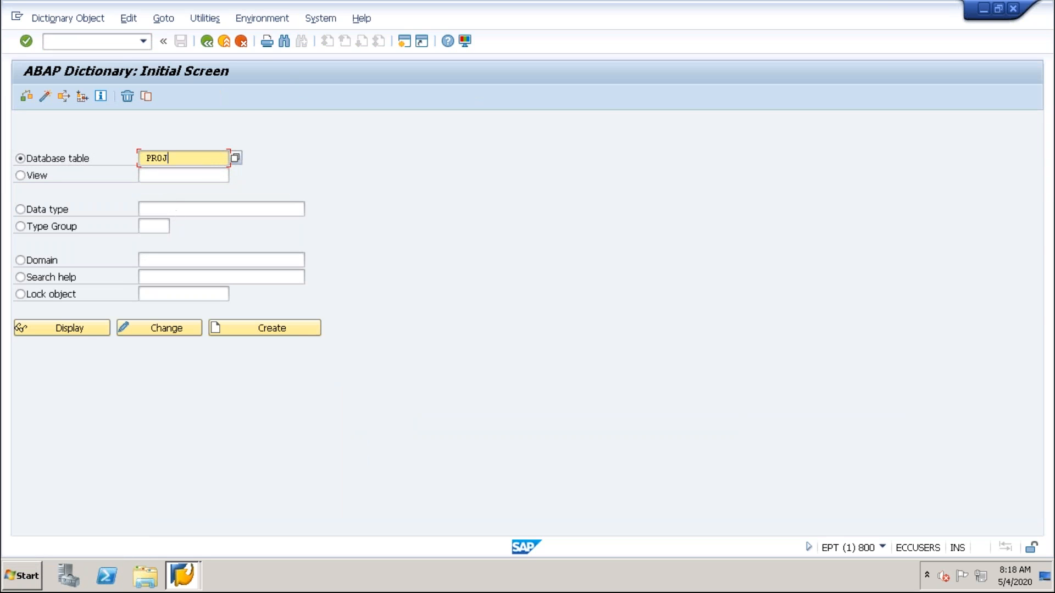
left_click(84, 327)
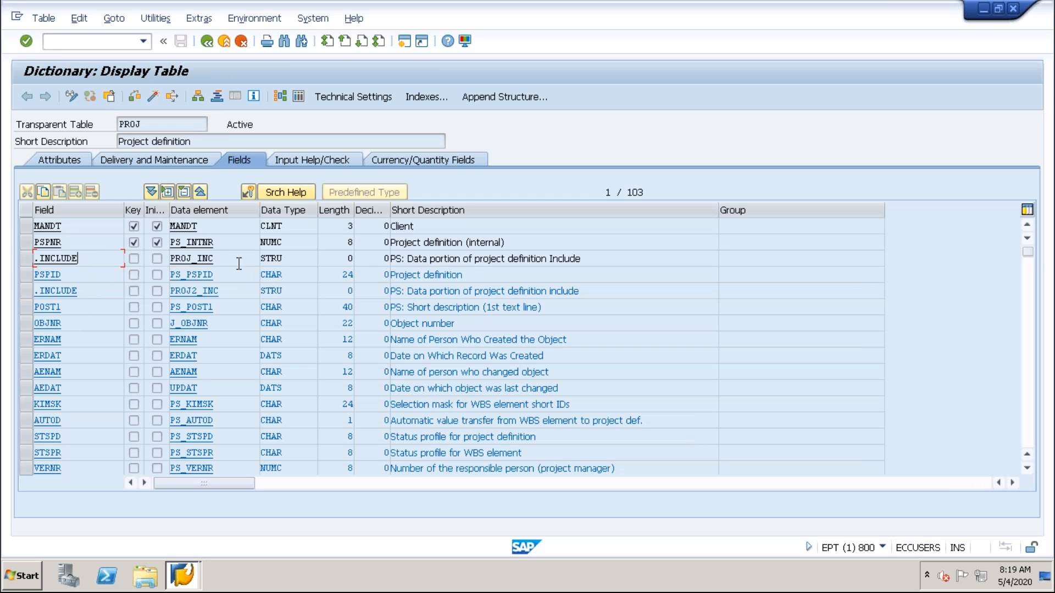
Highlight the include PROJ_INC in table PROJ, open its structure and examine the components down to include CI_PROJ.
left_click_drag(227, 258, 164, 259)
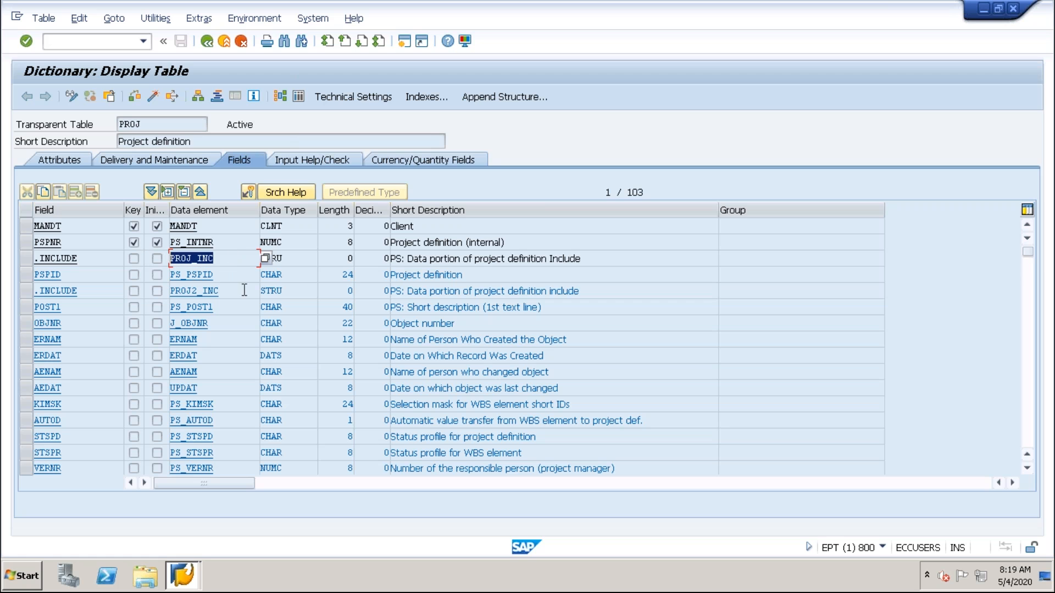
double_click(194, 257)
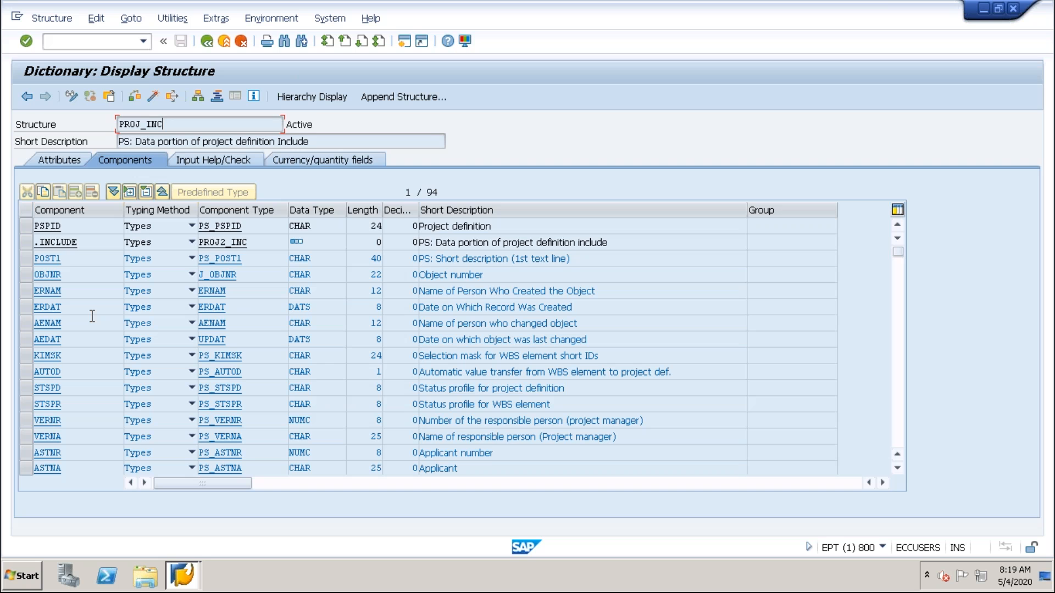
scroll(91, 318, "down", 19)
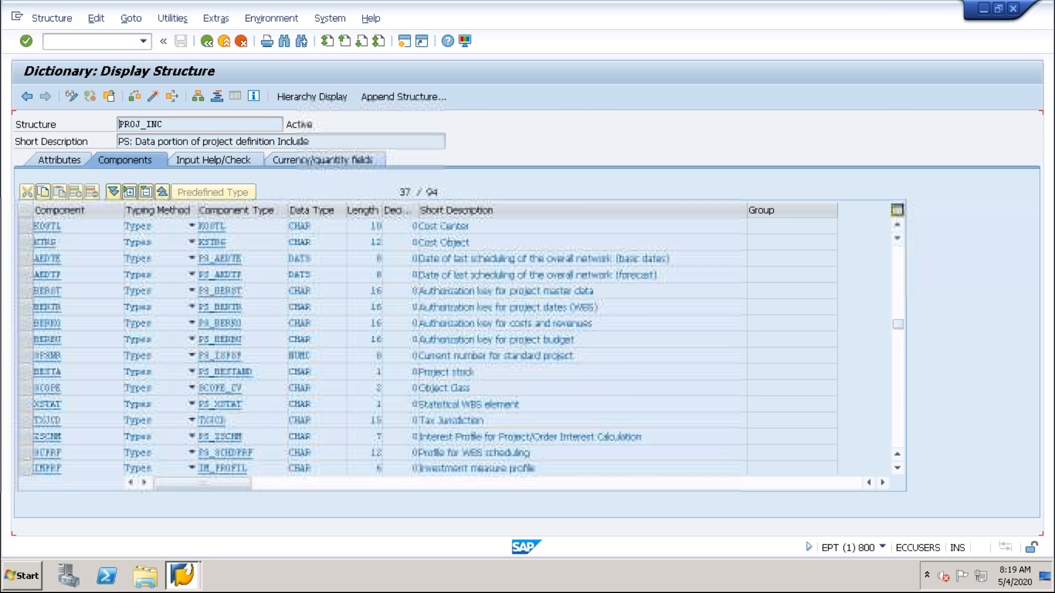
scroll(91, 317, "down", 7)
Try to switch the structure PROJ_INC to change mode, and cancel the object registration.
left_click(72, 98)
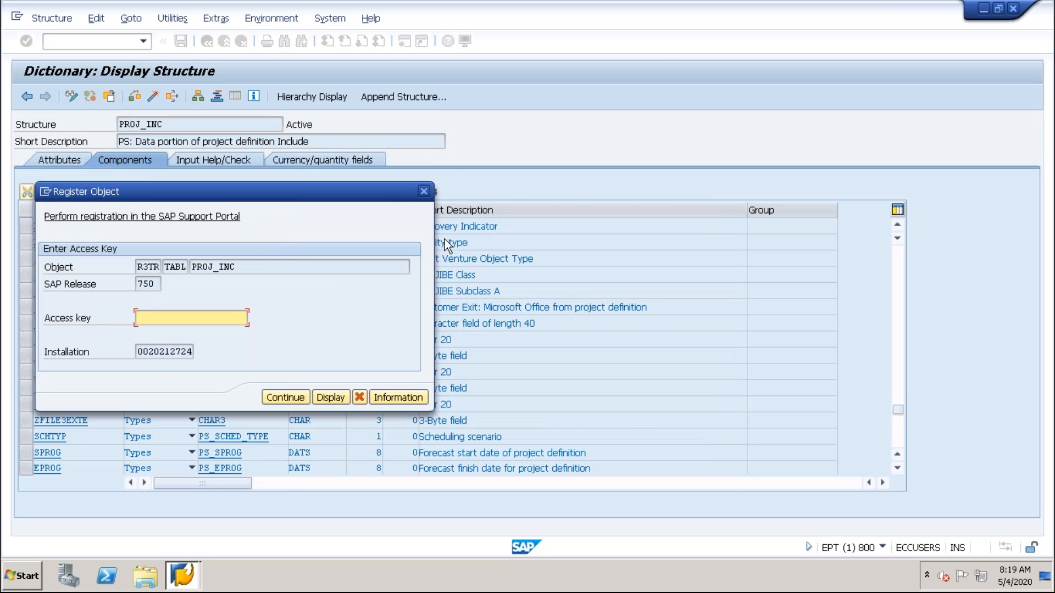
left_click(423, 192)
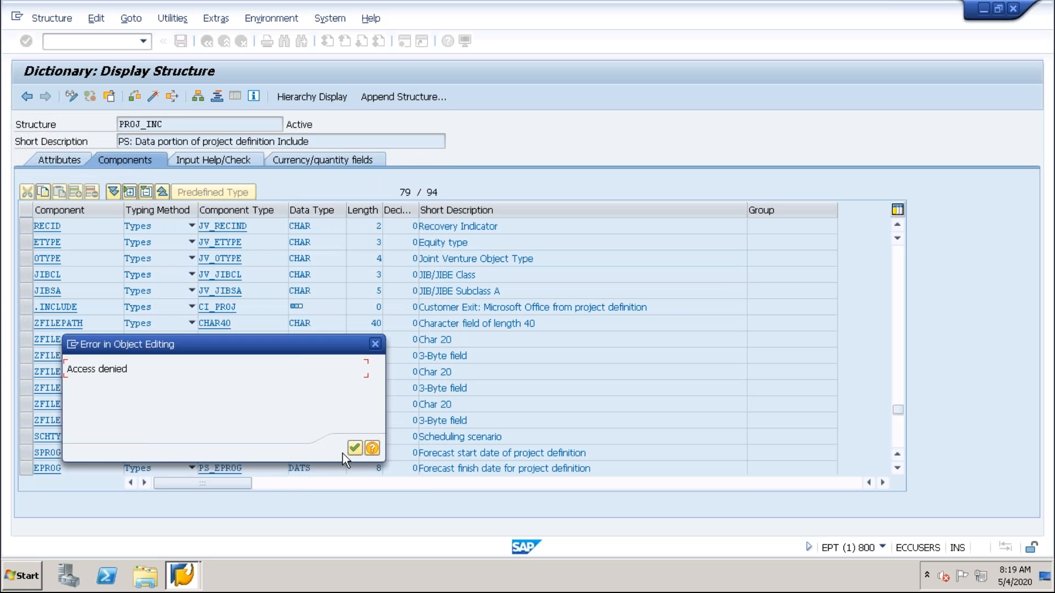
left_click(352, 448)
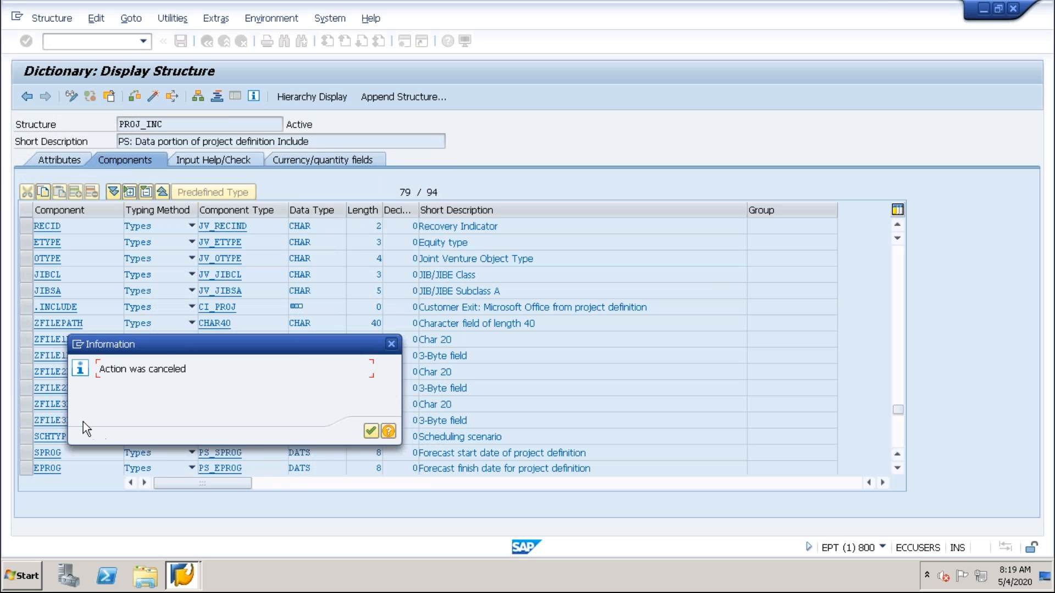
left_click(372, 431)
Review the component list of PROJ_INC through its last entry and return to table PROJ.
scroll(372, 431, "down", 5)
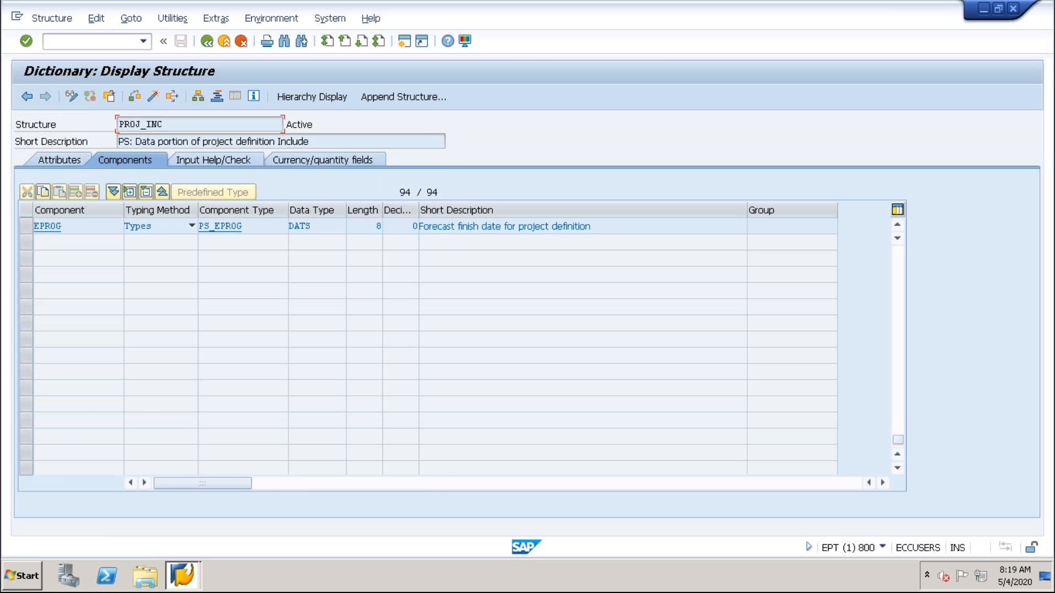
scroll(372, 431, "up", 20)
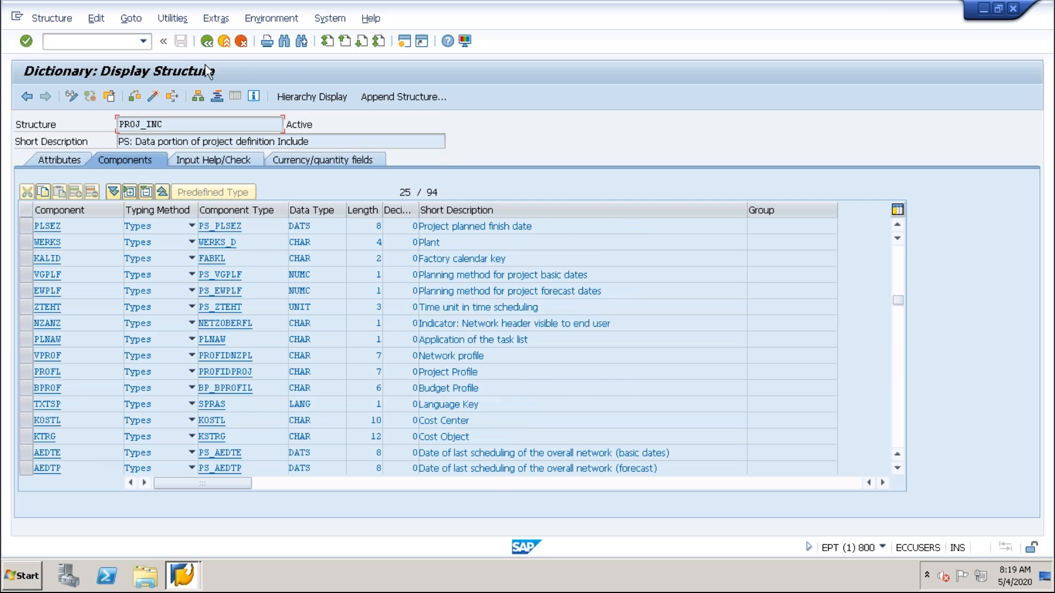
left_click(206, 41)
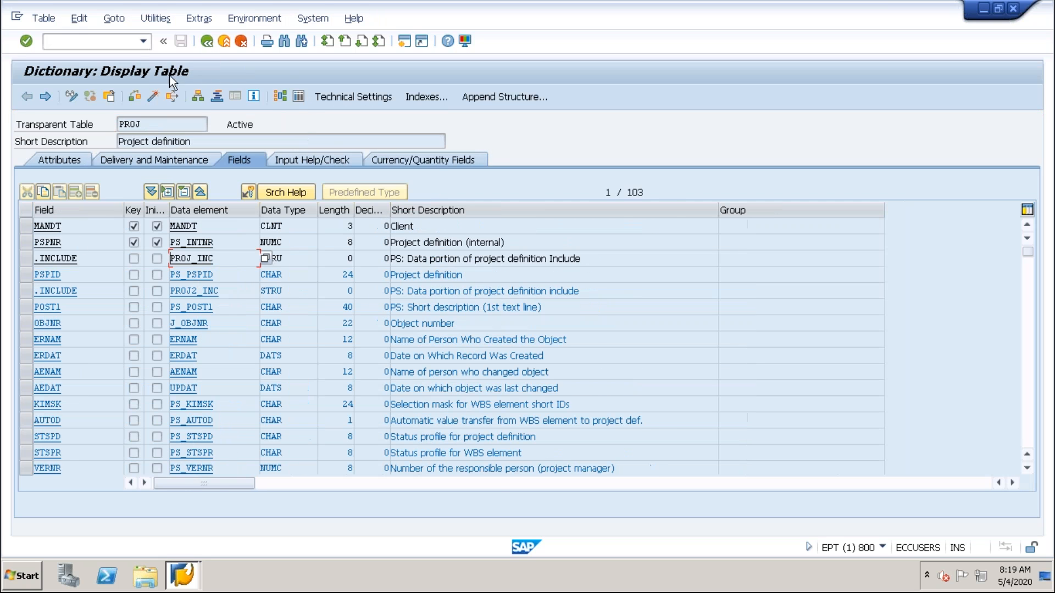
Return from table PROJ to the ABAP Dictionary initial screen and shift the remote session's connection bar sideways.
left_click(207, 41)
mouse_move(791, 2)
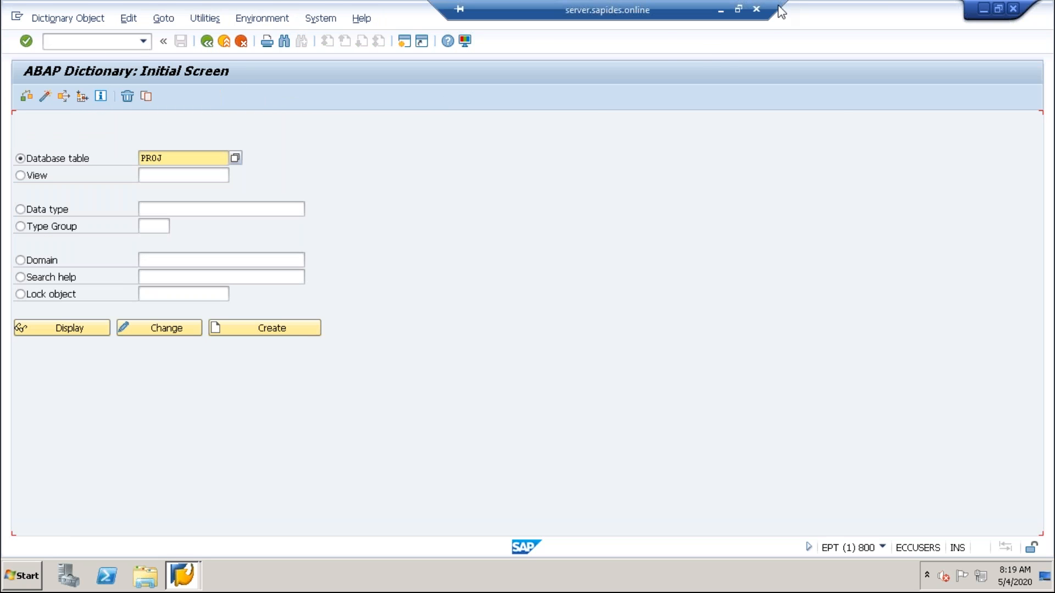
left_click_drag(665, 7, 477, 25)
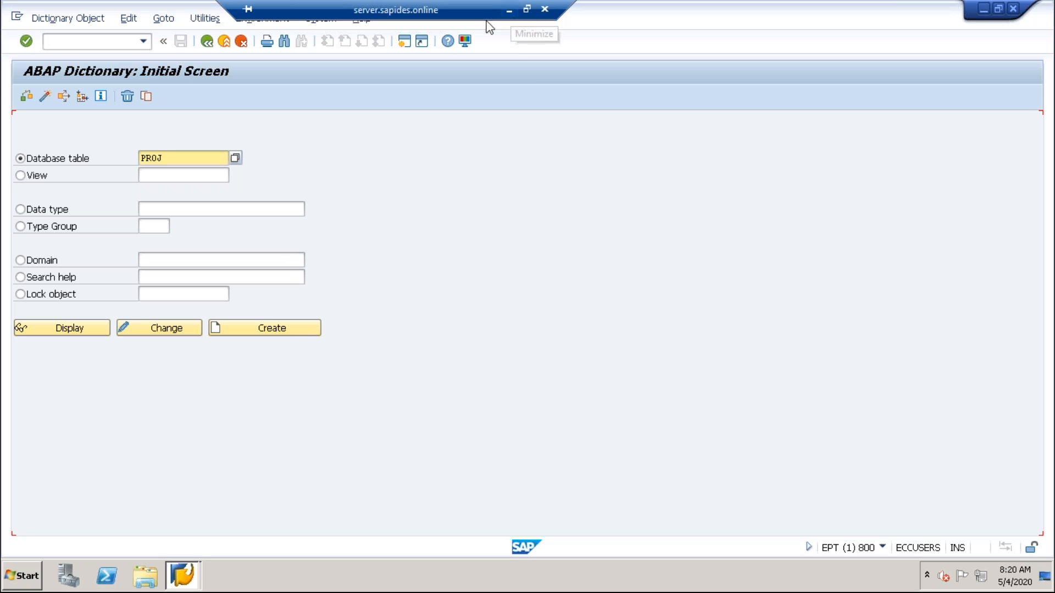
Switch to Chrome, skim the SAP answers page on customizing includes and close it.
left_click(509, 10)
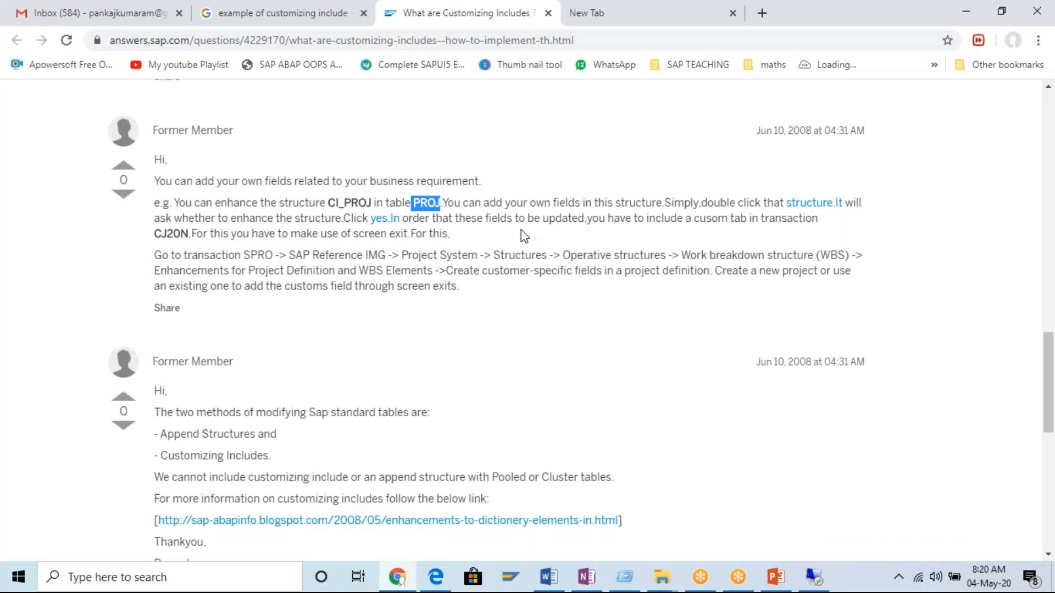
scroll(522, 235, "down", 7)
scroll(549, 264, "up", 8)
scroll(495, 270, "up", 7)
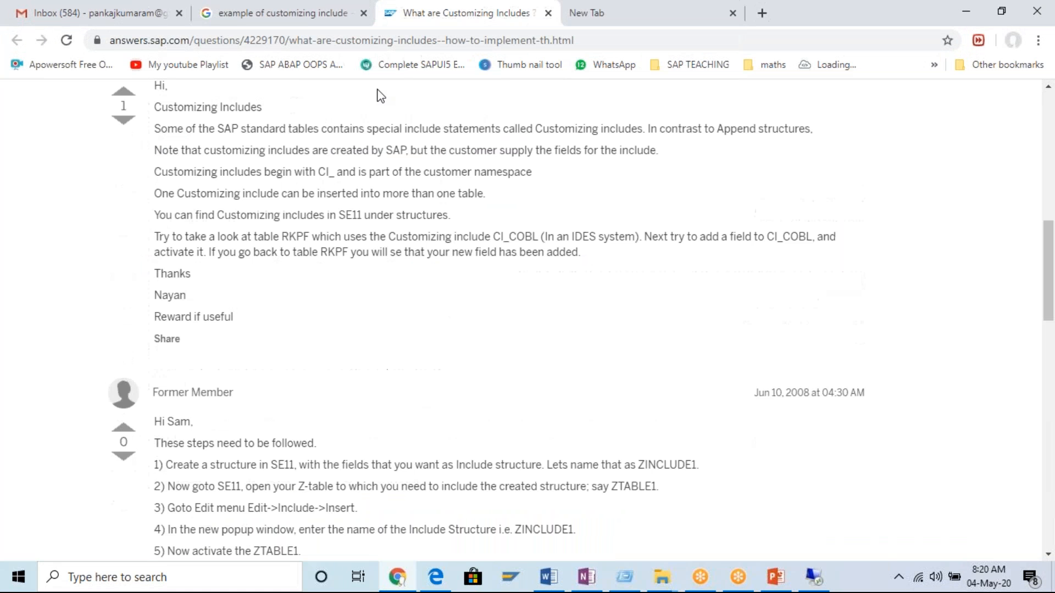
left_click(548, 12)
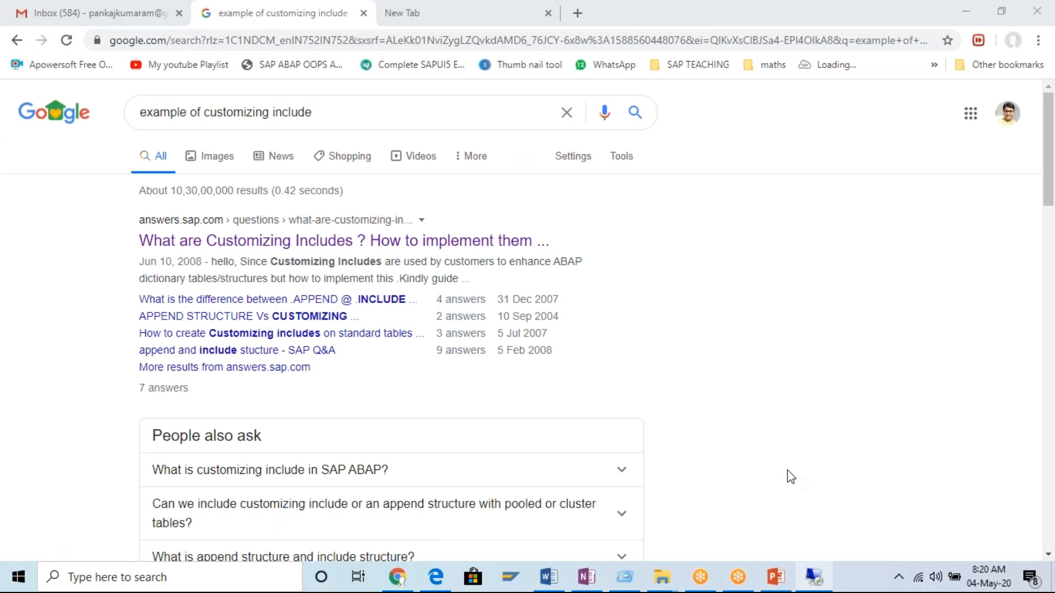
Switch back to the remote SAP session and clear the database table name in the ABAP Dictionary.
left_click(813, 577)
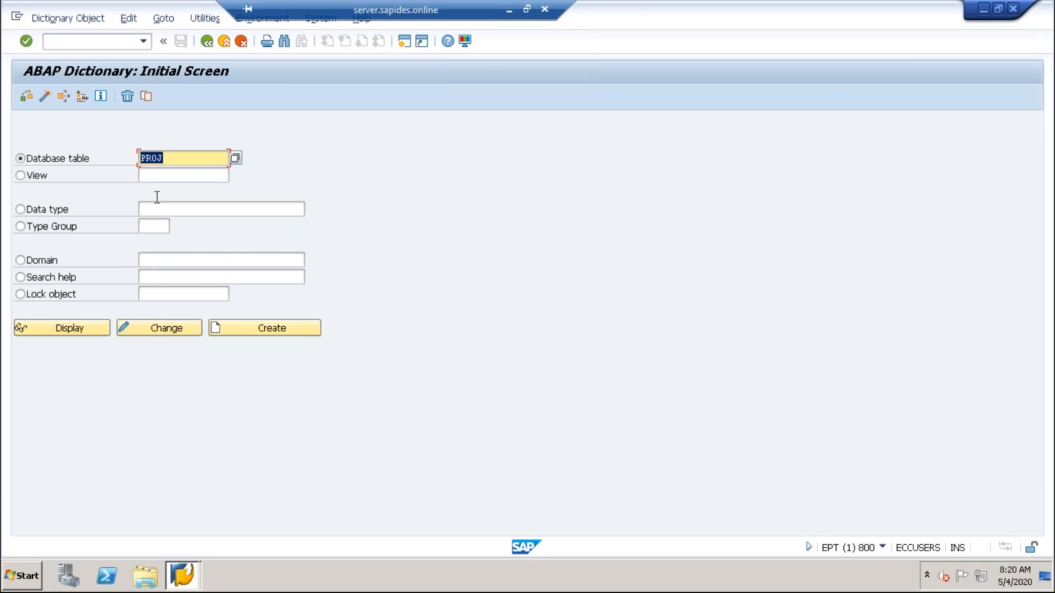
type("PROJ")
key("BackSpace")
key("BackSpace")
key("BackSpace")
key("BackSpace")
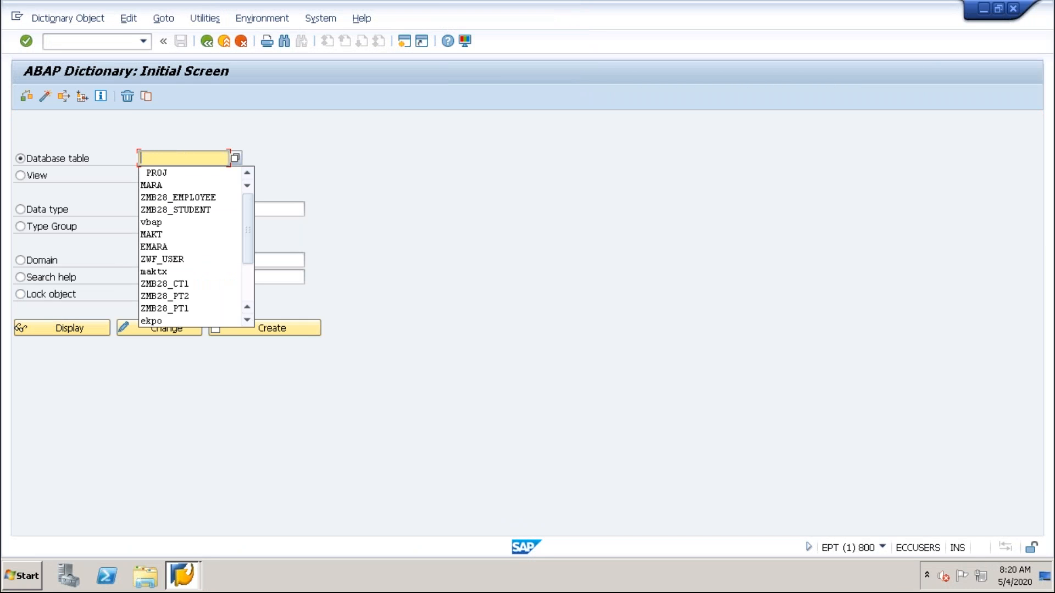
left_click(397, 155)
Switch to the Morning_Batch presentation in PowerPoint and add a slide with the Blank layout after slide 34.
mouse_move(662, 1)
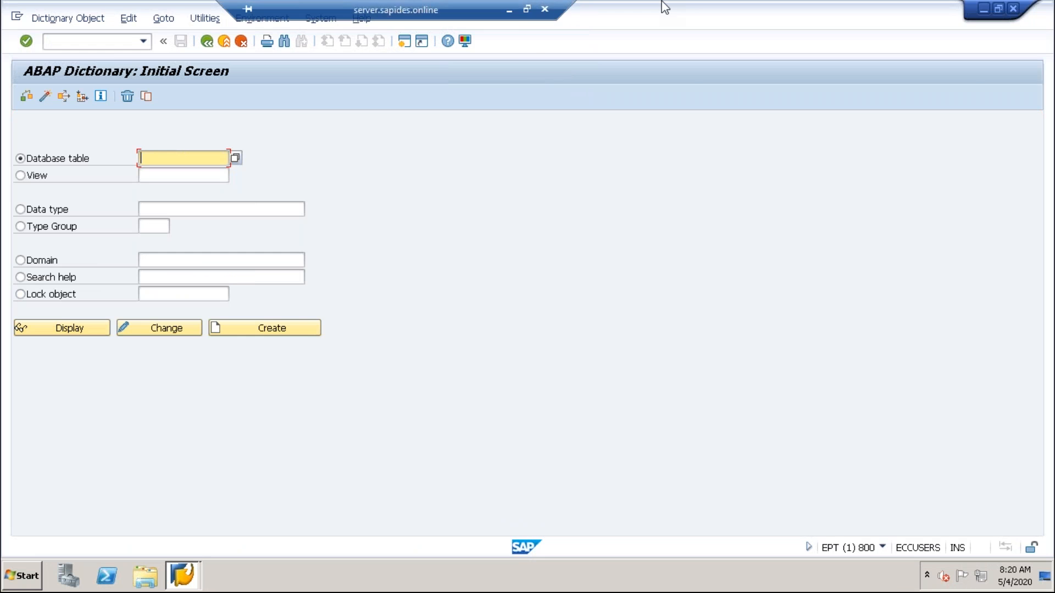
left_click(508, 10)
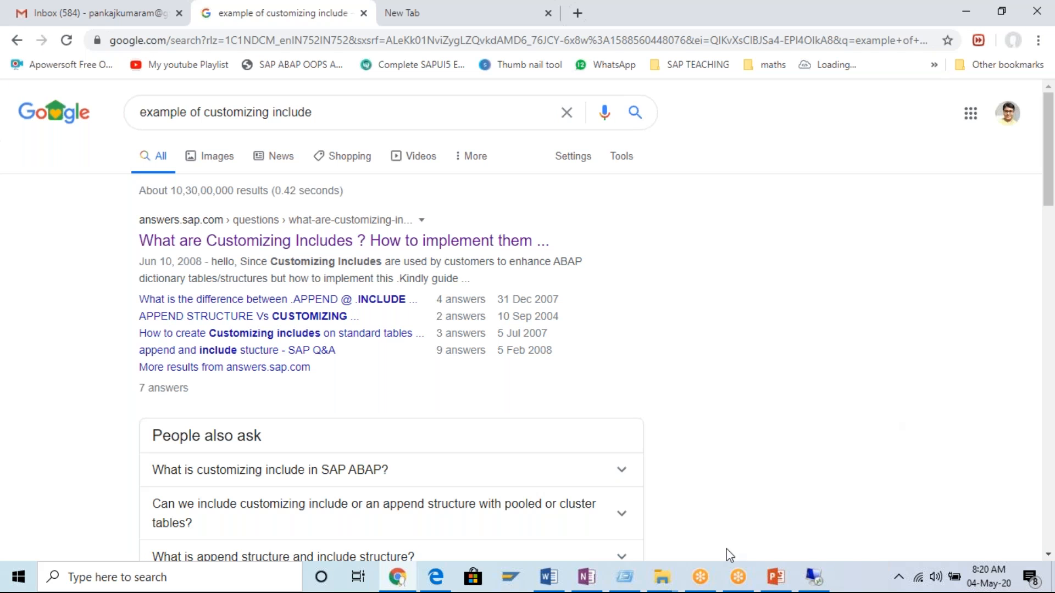
left_click(783, 586)
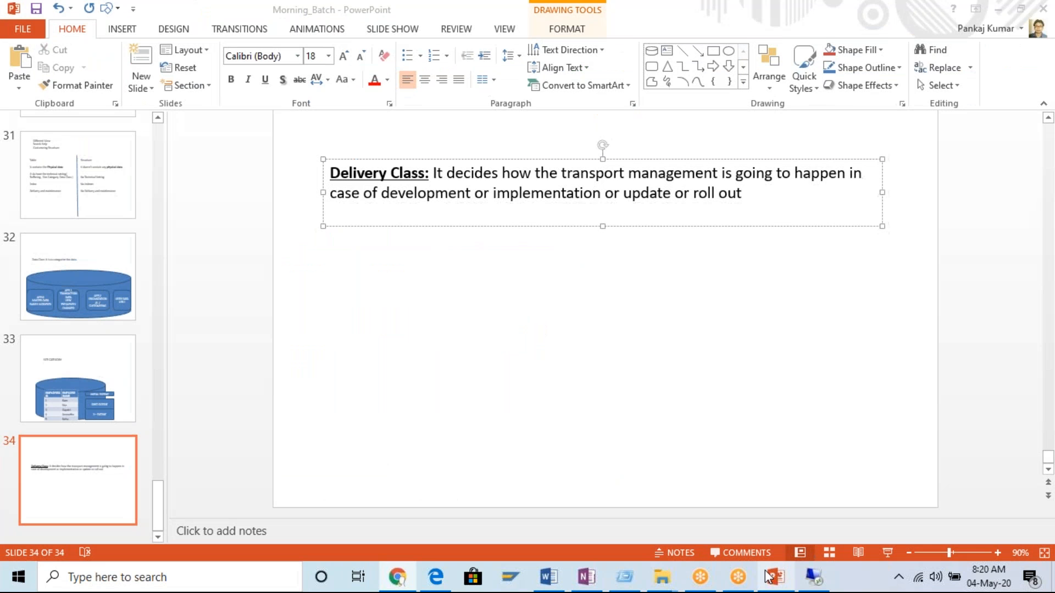
left_click(143, 91)
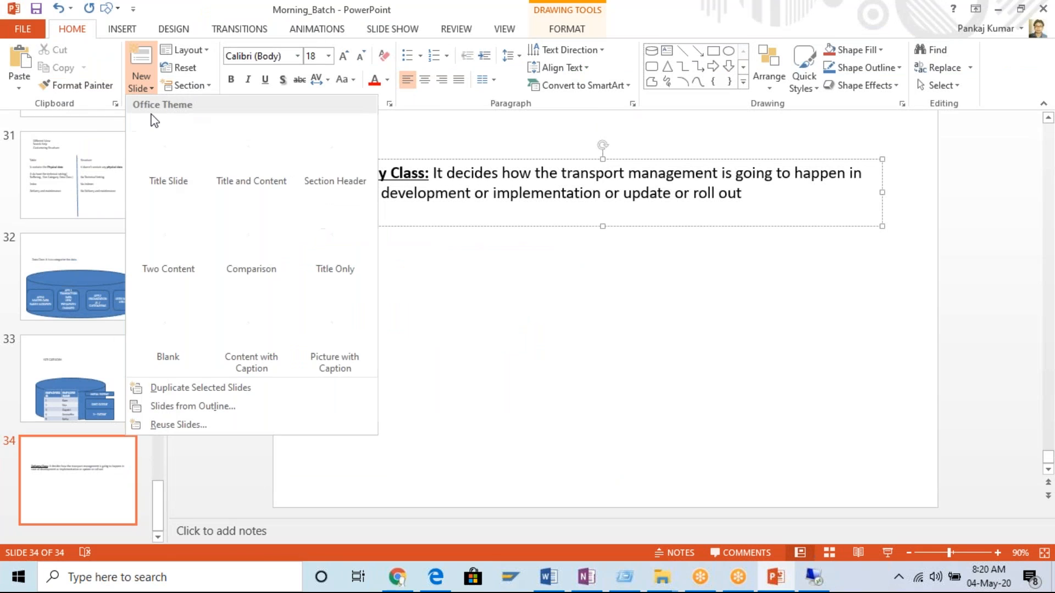
left_click(179, 328)
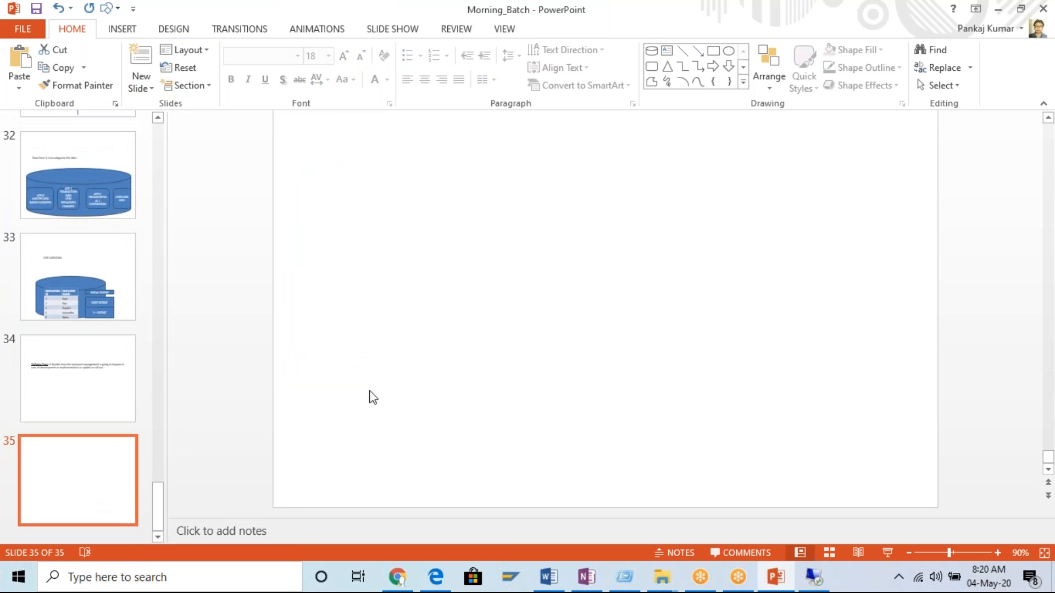
Insert a wide text box across the upper part of the blank slide 35 with the text "View:".
left_click(666, 51)
mouse_move(300, 142)
left_mouse_down()
mouse_move(925, 308)
mouse_move(910, 298)
left_mouse_up()
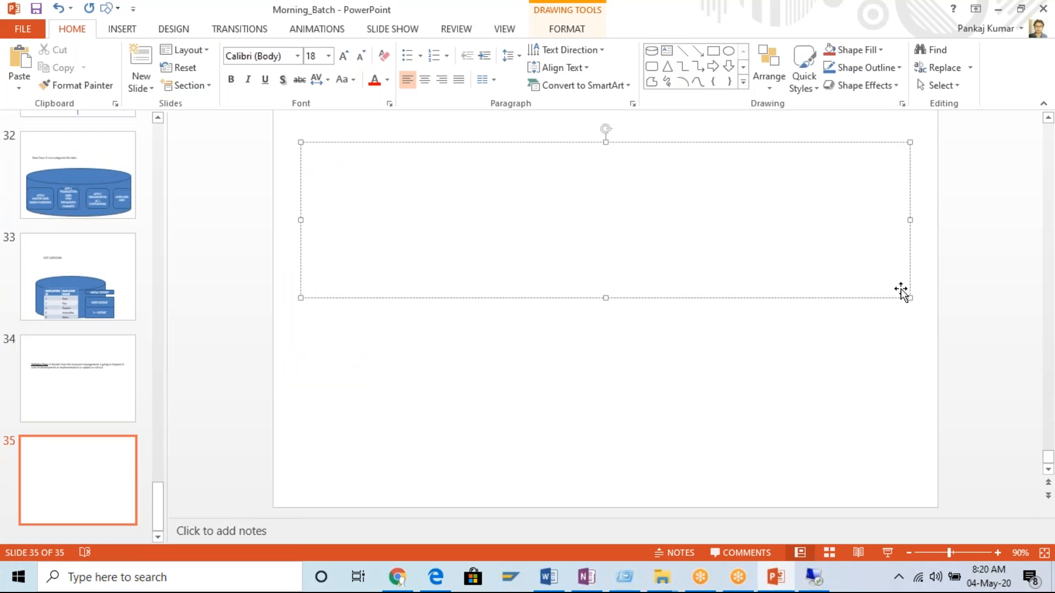
type("View:")
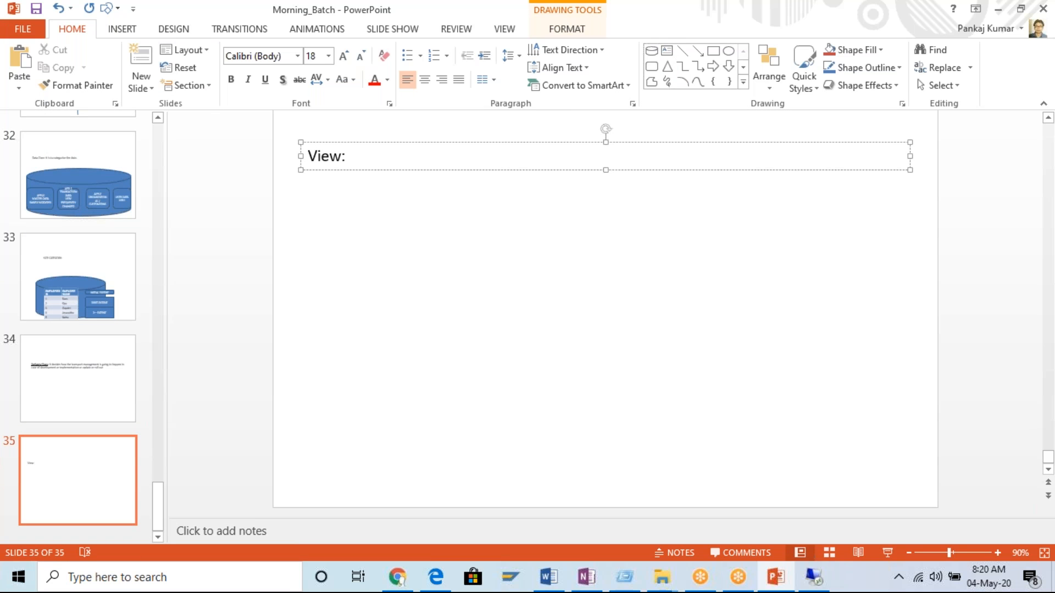
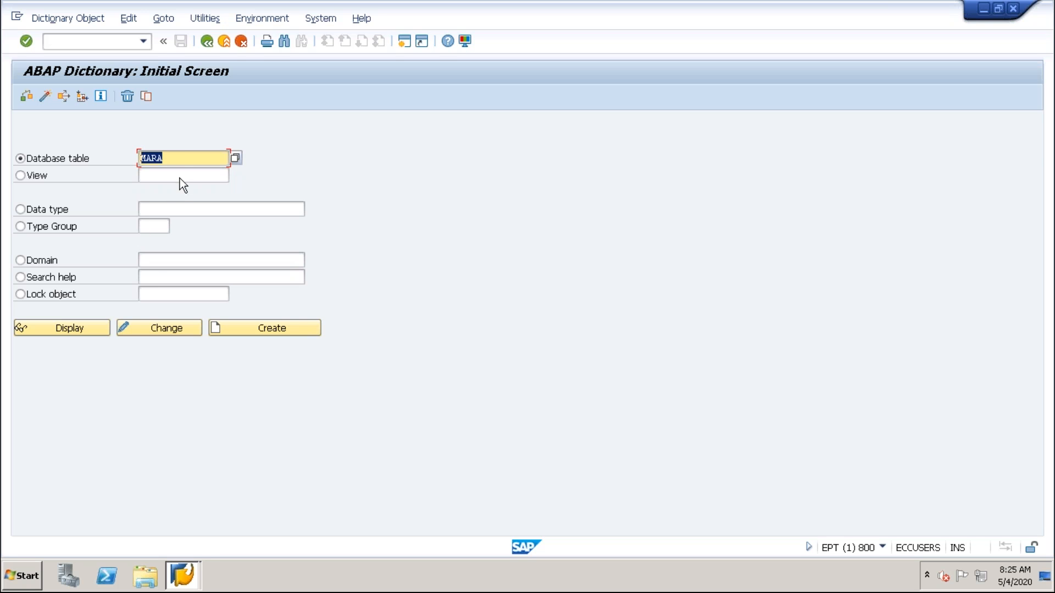
Create a dictionary view named ZMB28_DBV with the view type Database view.
double_click(146, 159)
left_click(22, 175)
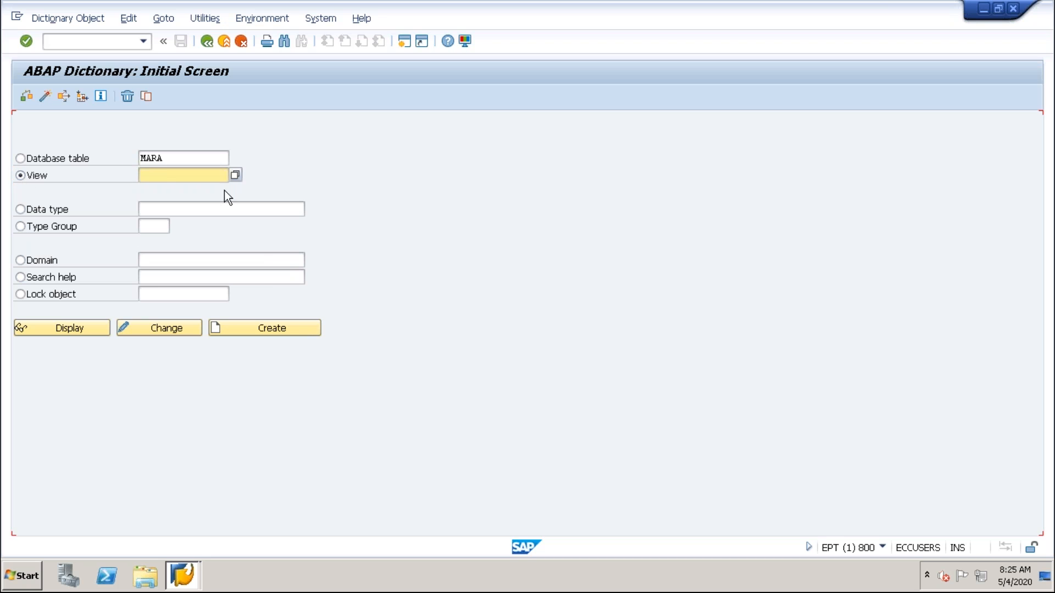
key("Caps_Lock")
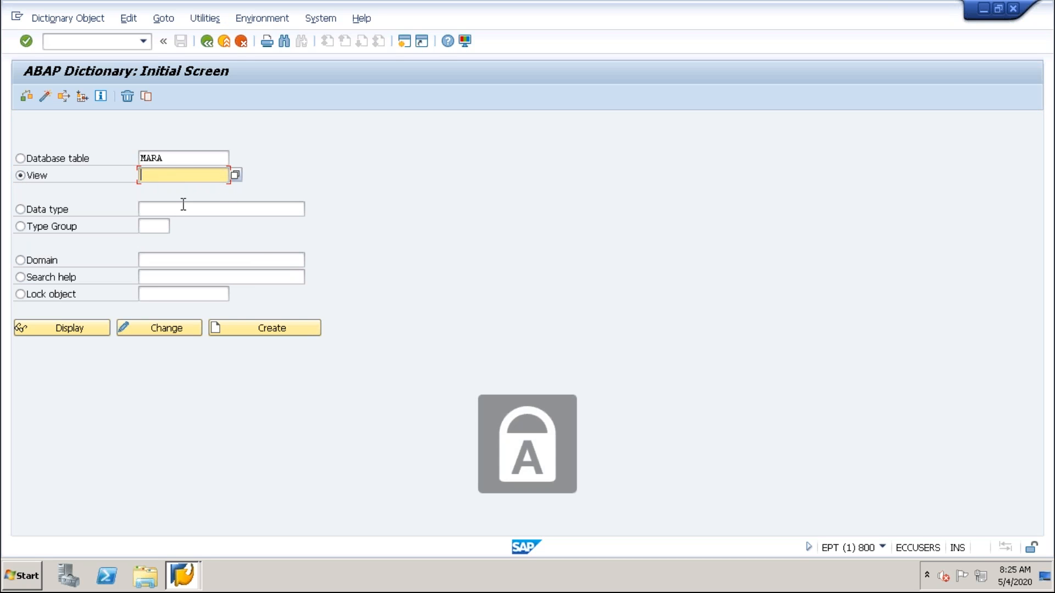
type("ZMB")
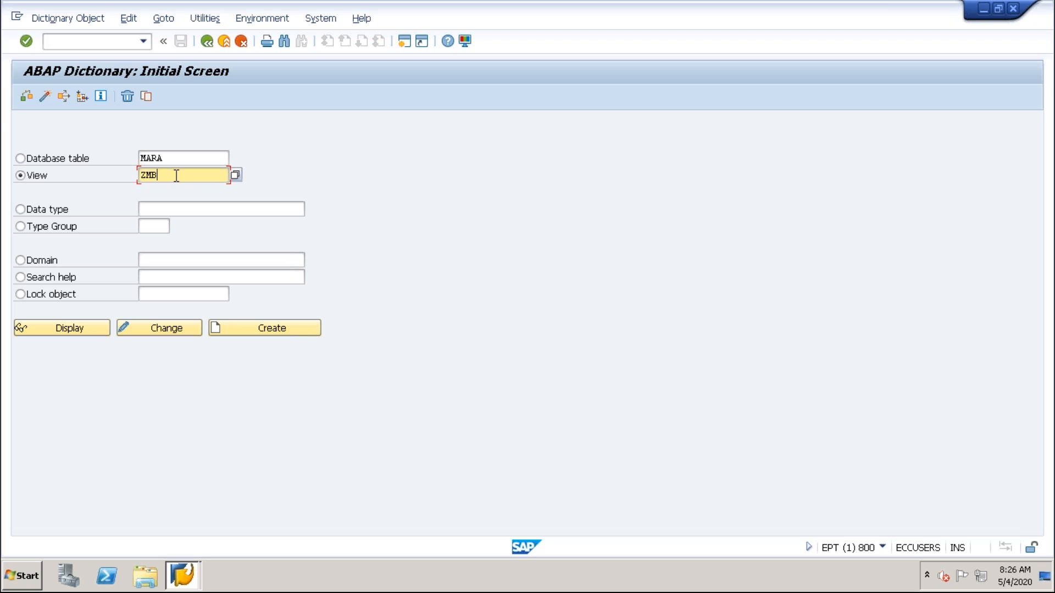
type("28_")
type("DBV")
left_click(262, 326)
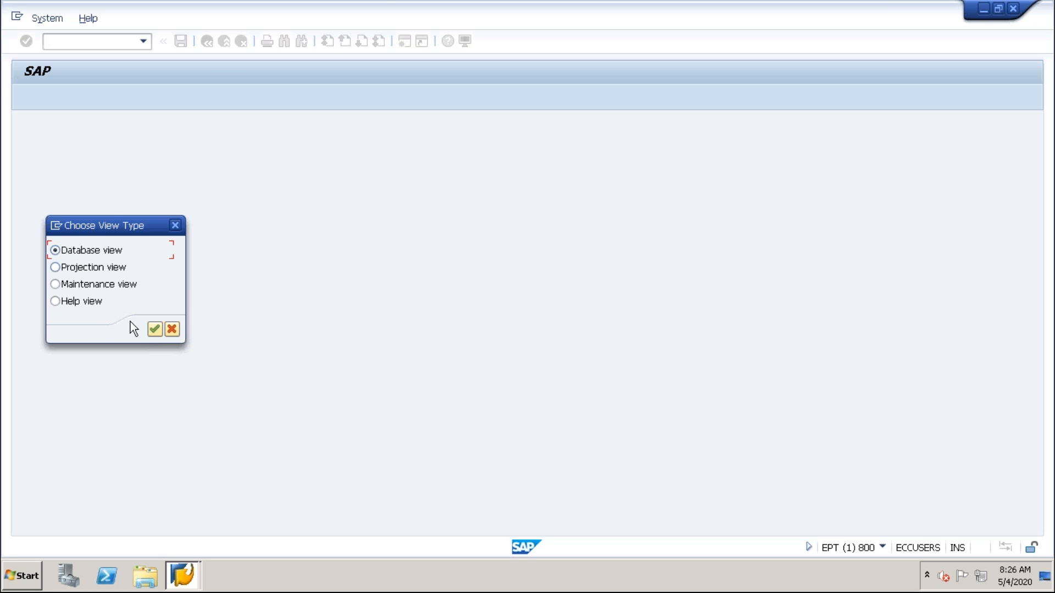
left_click(155, 329)
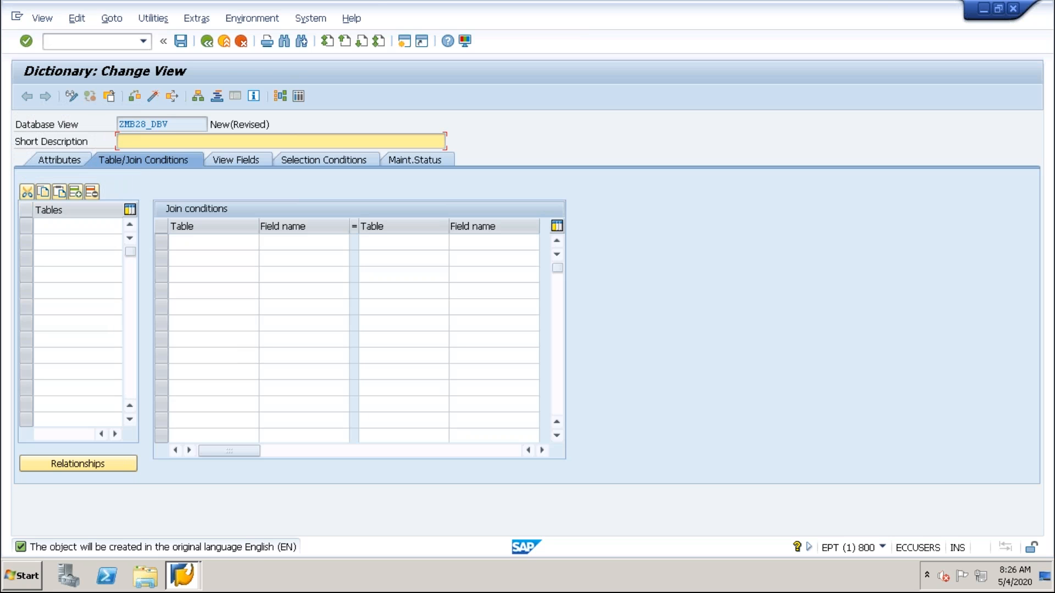
Enter "Database view demo" as the view's short description and go to the empty rows of its table list.
type("Database view demo")
left_click(51, 227)
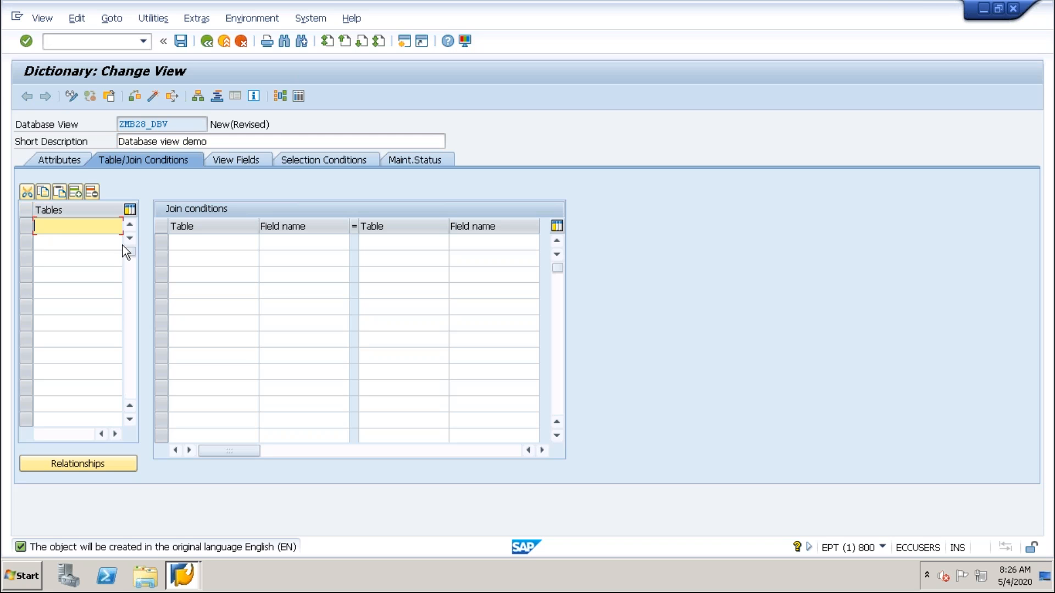
left_click(53, 242)
Open transaction SE11 in an additional SAP session.
left_click(91, 44)
type("/ose11")
key("Return")
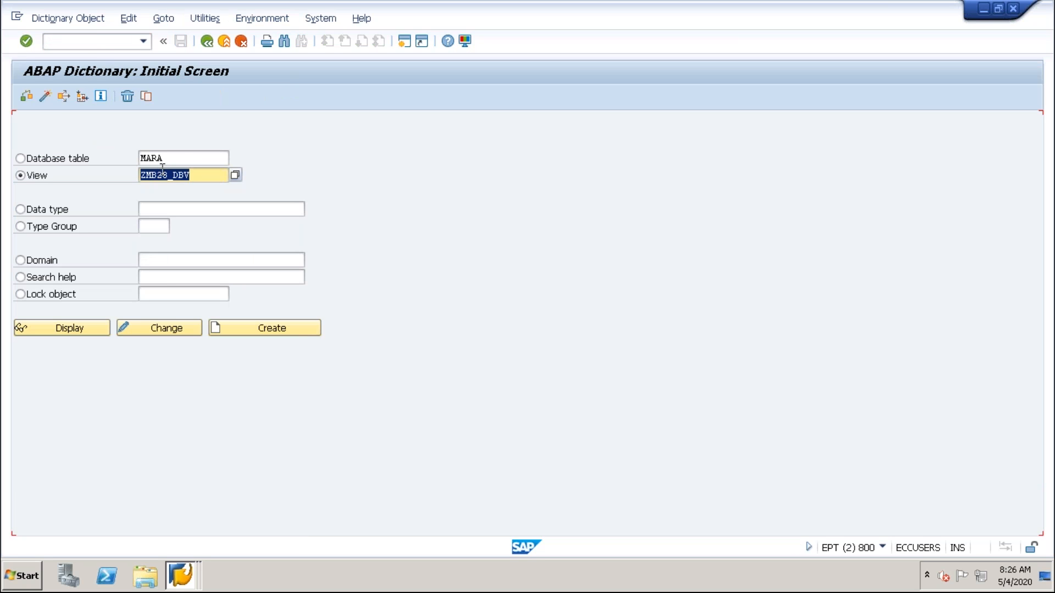
Display the database table ZMB28_STUDENT and highlight its table name.
left_click(184, 163)
double_click(184, 164)
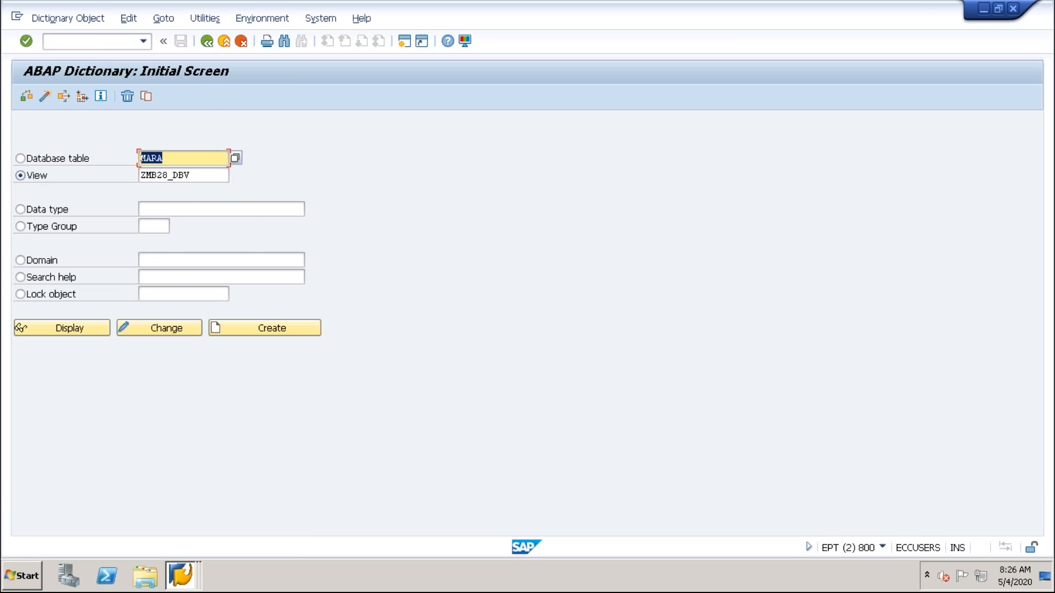
key("BackSpace")
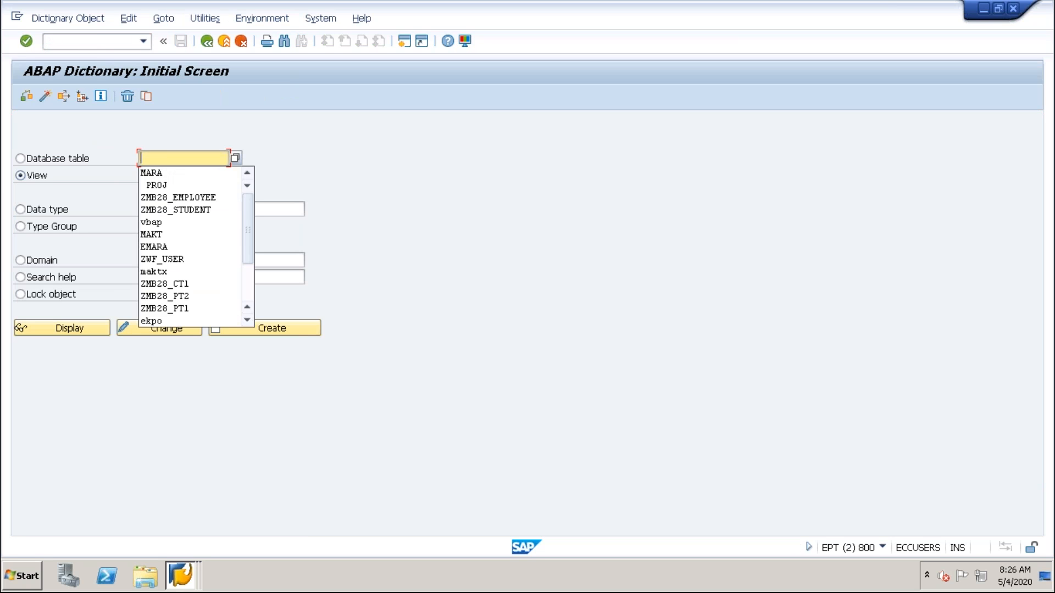
left_click(180, 209)
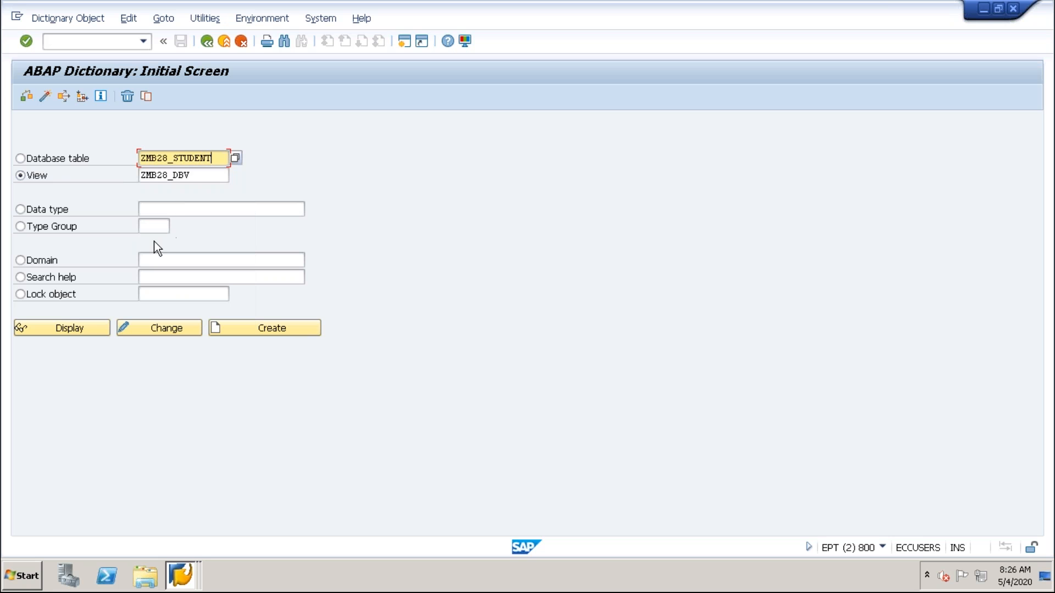
left_click(48, 163)
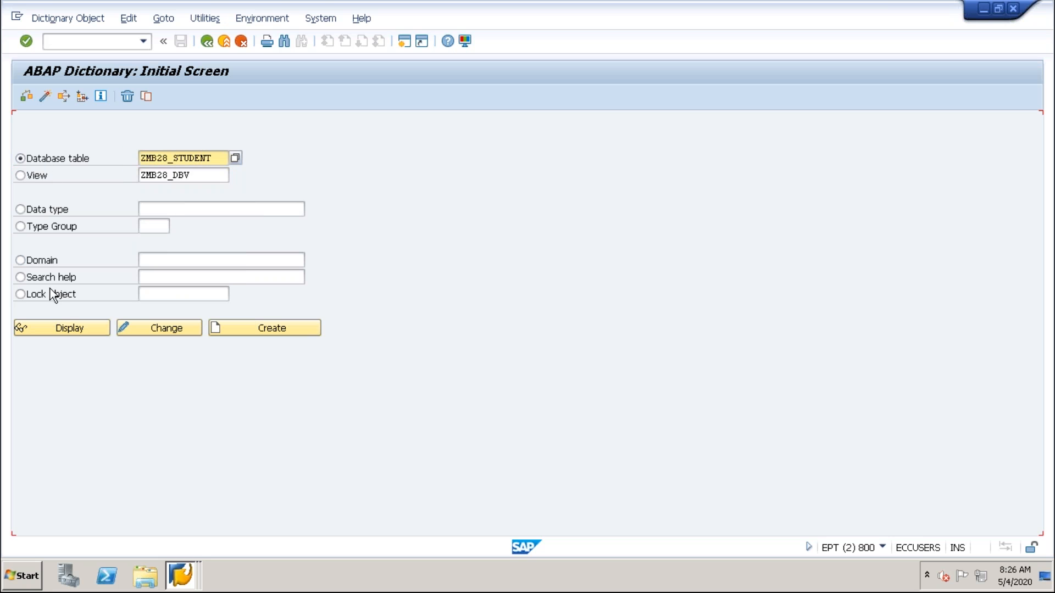
left_click(65, 335)
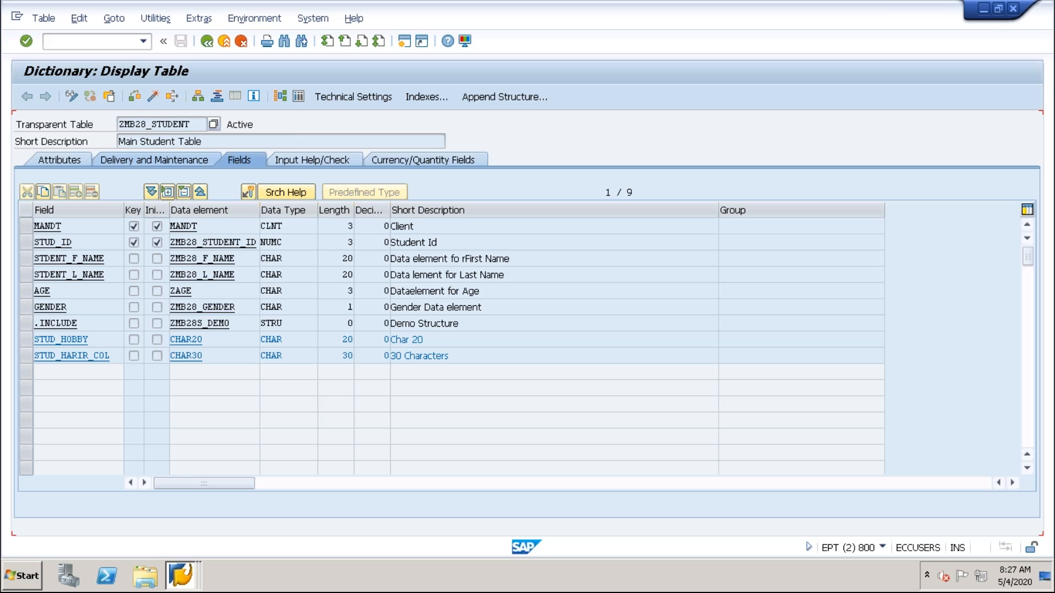
left_click_drag(192, 124, 92, 124)
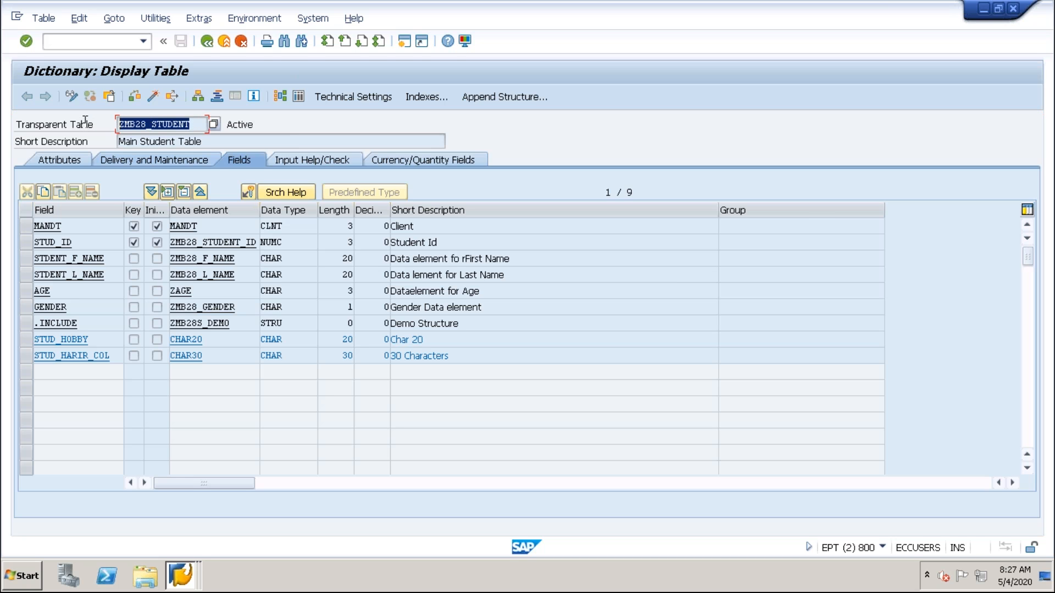
left_click(121, 127)
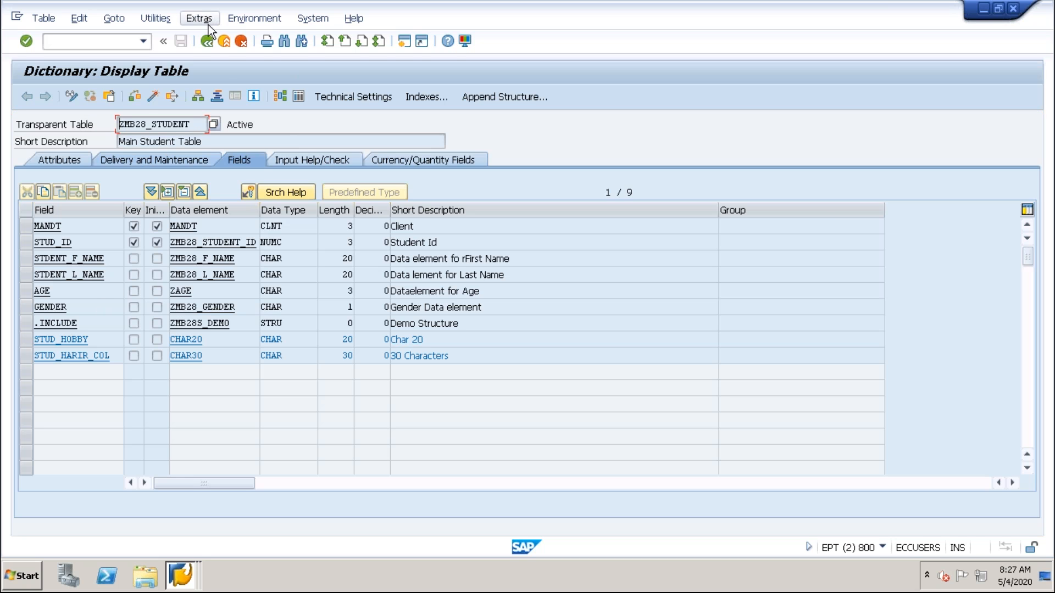
Return to the ABAP Dictionary initial screen and search for database tables matching ZMB28*.
left_click(207, 41)
left_click_drag(215, 160, 168, 159)
key("BackSpace")
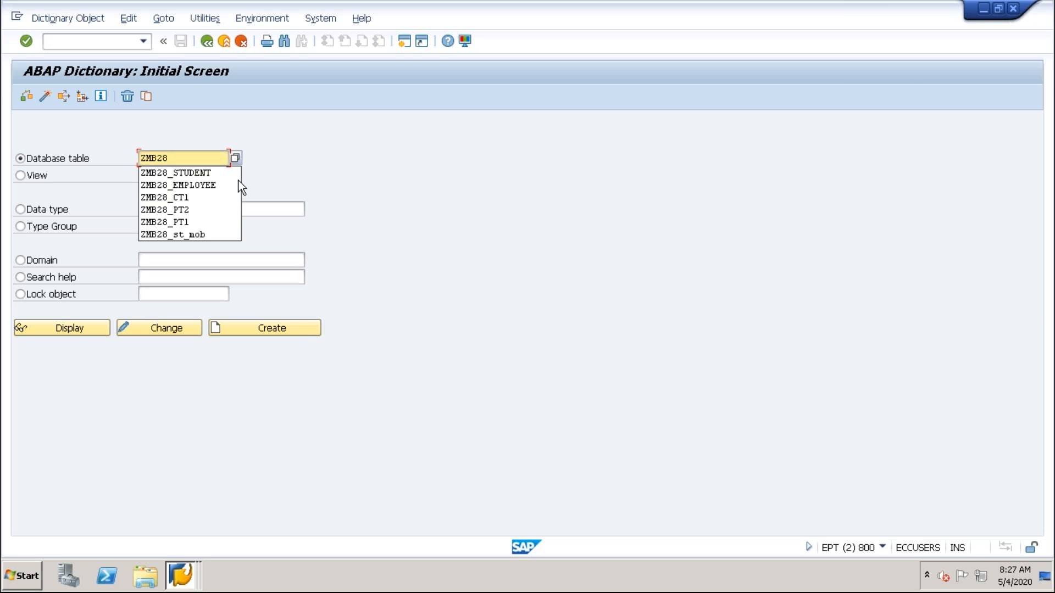
type("*")
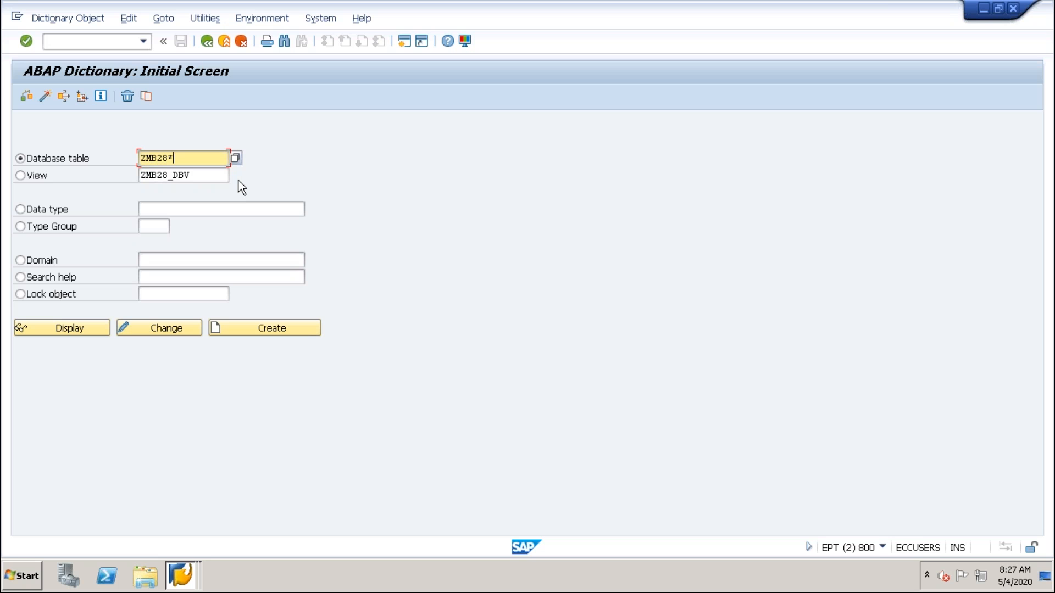
key("F4")
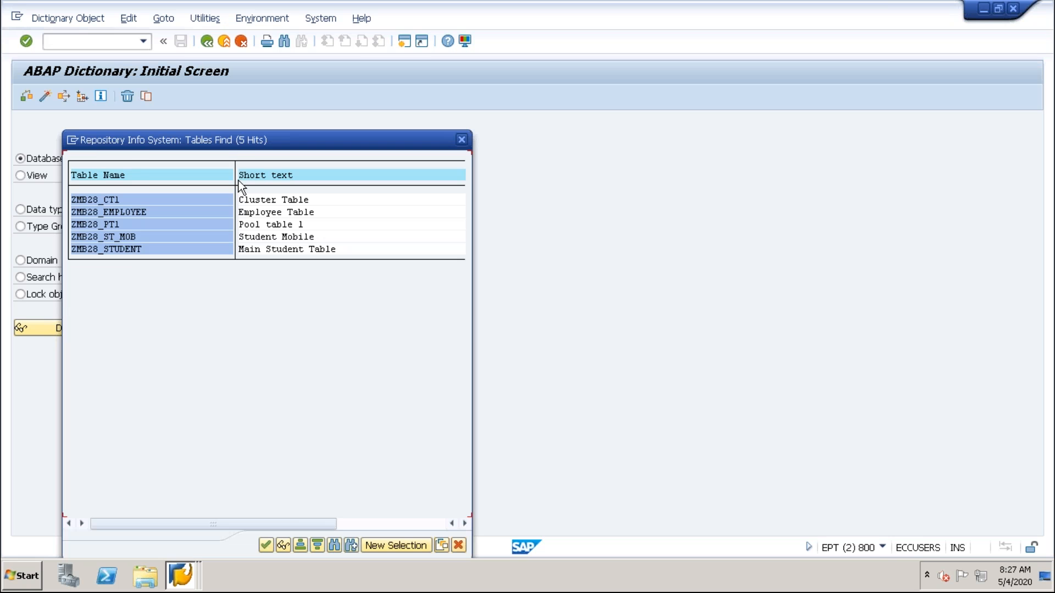
left_click_drag(258, 158, 457, 110)
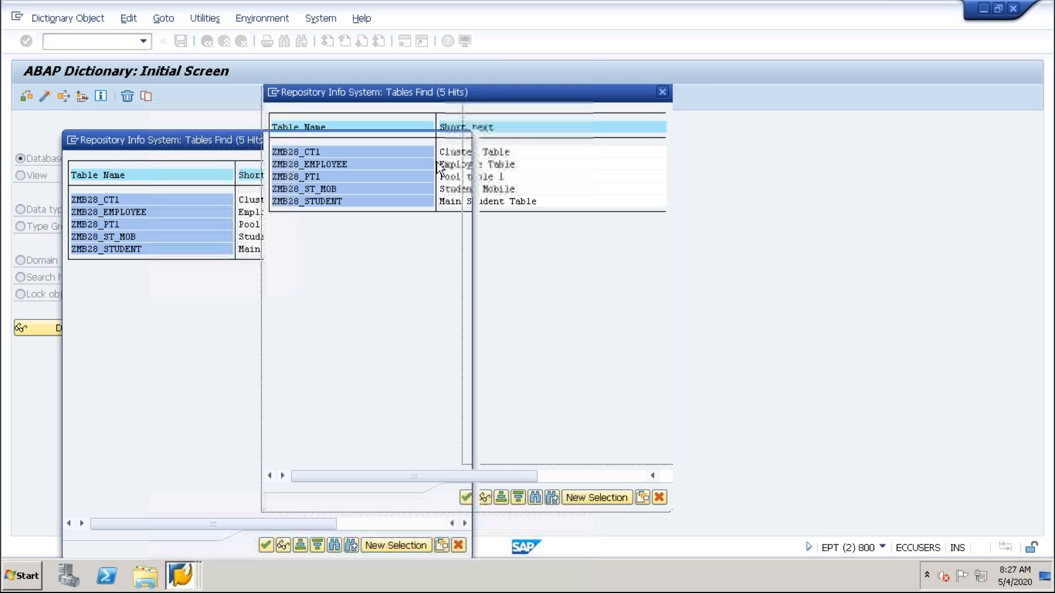
Choose ZMB28_ST_MOB from the found tables and display its definition.
left_click(290, 163)
left_click(286, 203)
left_click(290, 152)
left_click(281, 165)
left_click(290, 202)
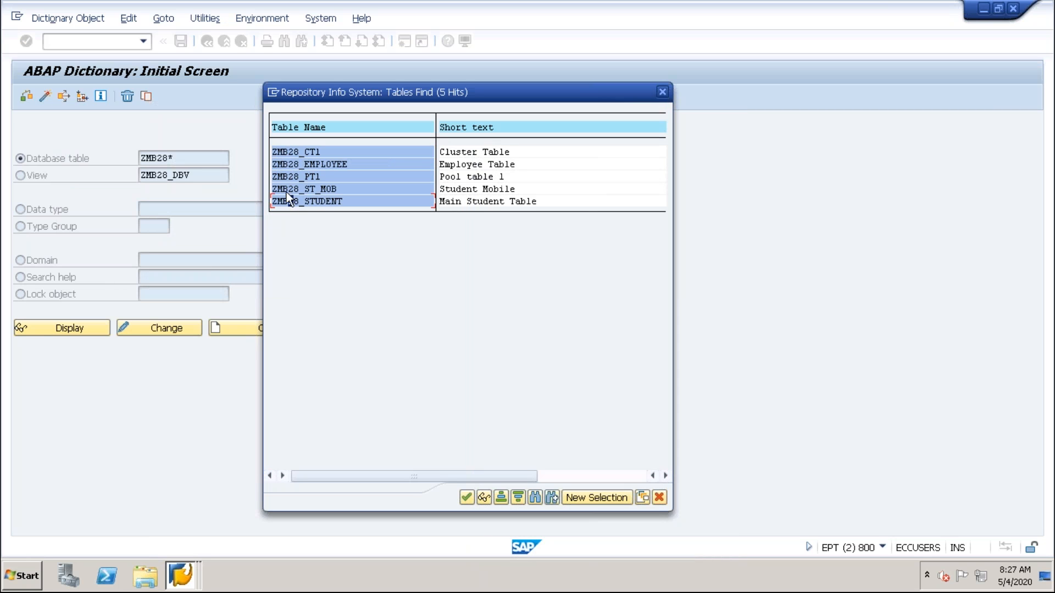
left_click(310, 150)
left_click(334, 190)
double_click(297, 190)
left_click(85, 325)
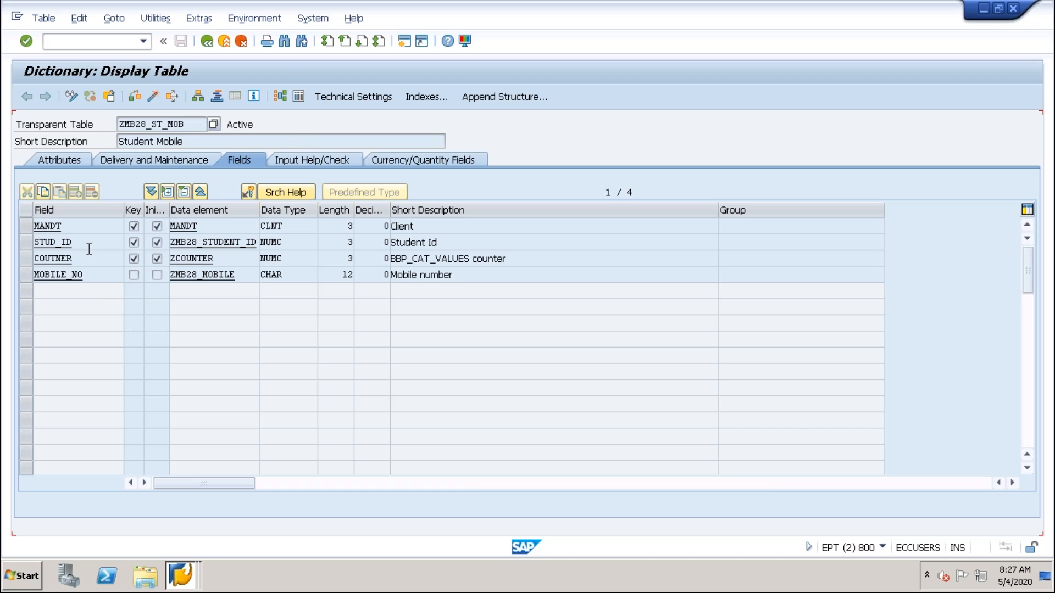
Examine the STUD_ID, COUTNER and MOBILE_NO fields of the student mobile table.
left_click(82, 245)
left_click(87, 260)
left_click(95, 272)
left_click(88, 257)
left_click(83, 243)
left_click(88, 257)
Switch to the Morning_Batch presentation in PowerPoint and show the R3 architecture diagram on slide 6.
mouse_move(448, 7)
mouse_move(735, 2)
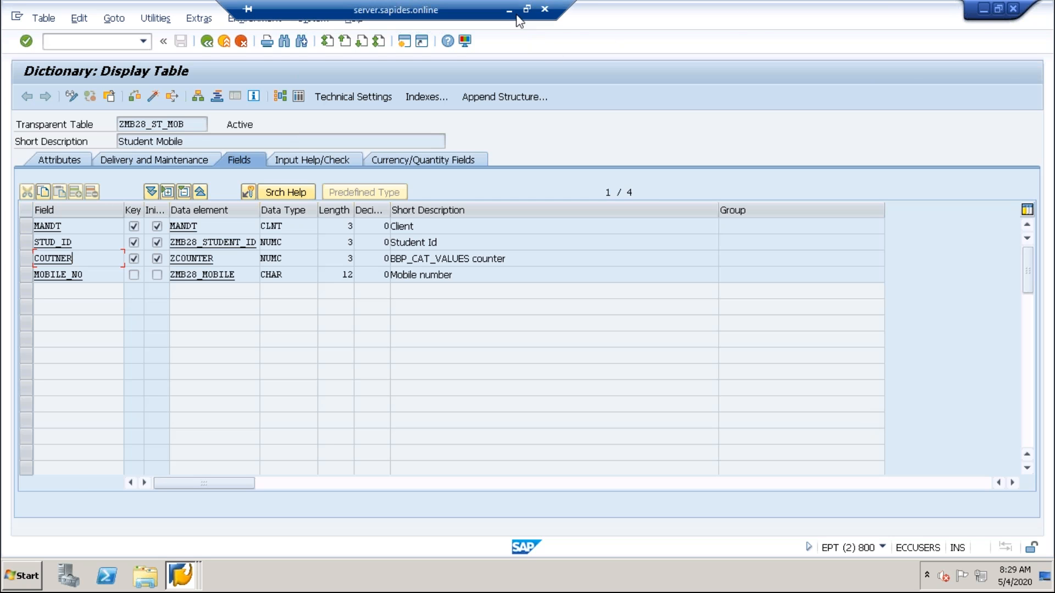
left_click(507, 4)
left_click(61, 209)
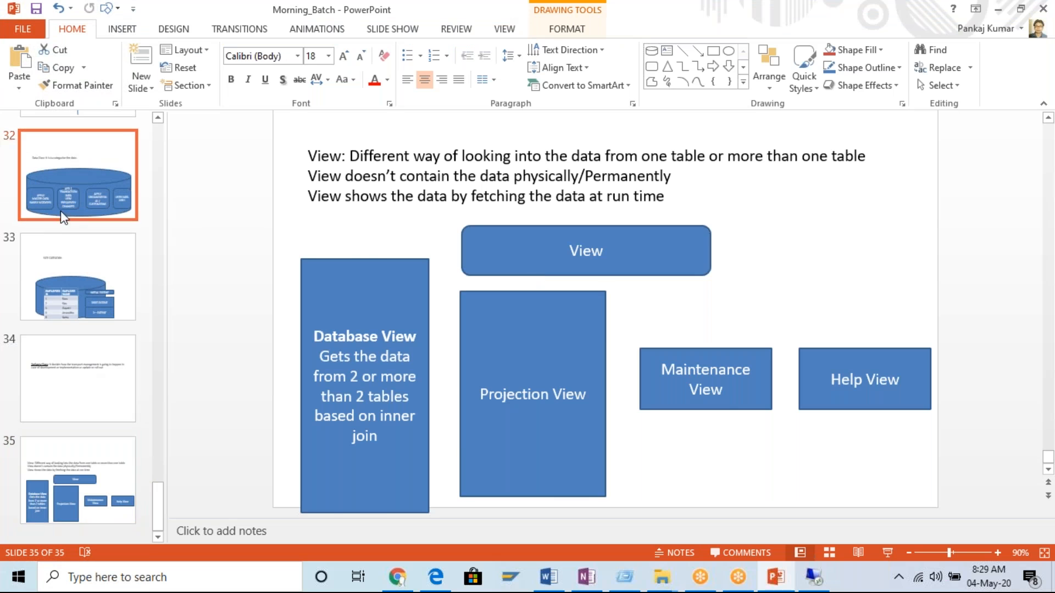
scroll(78, 335, "up", 5)
scroll(78, 334, "up", 15)
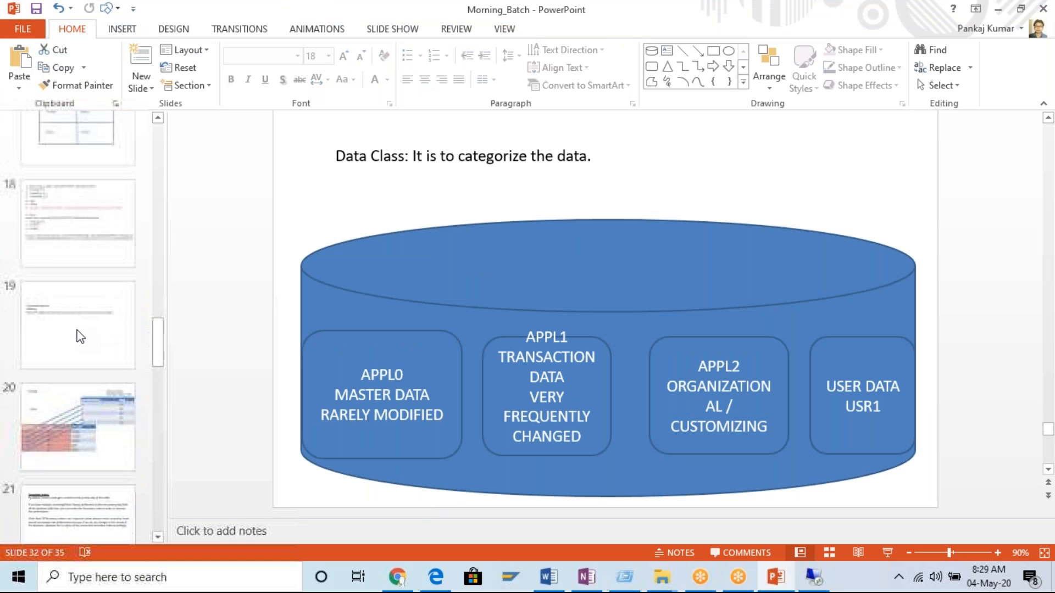
scroll(78, 329, "up", 6)
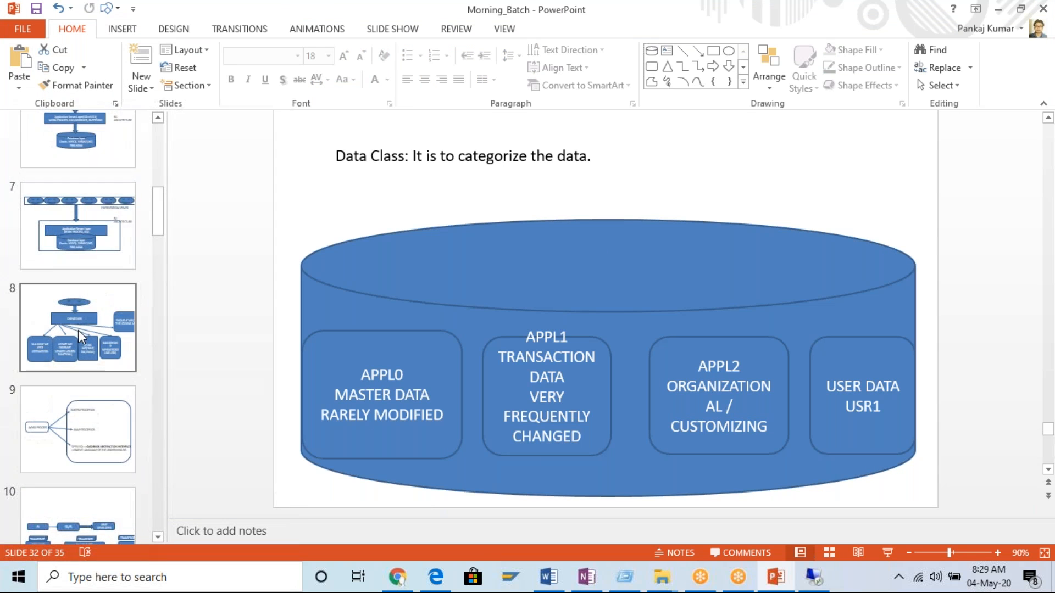
left_click(81, 331)
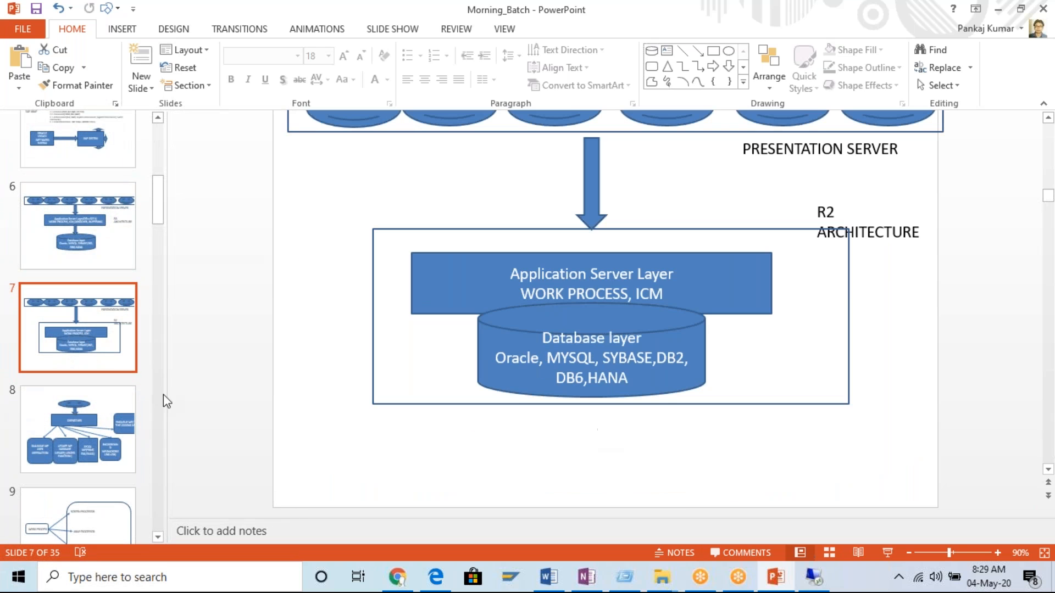
scroll(94, 258, "up", 1)
left_click(83, 270)
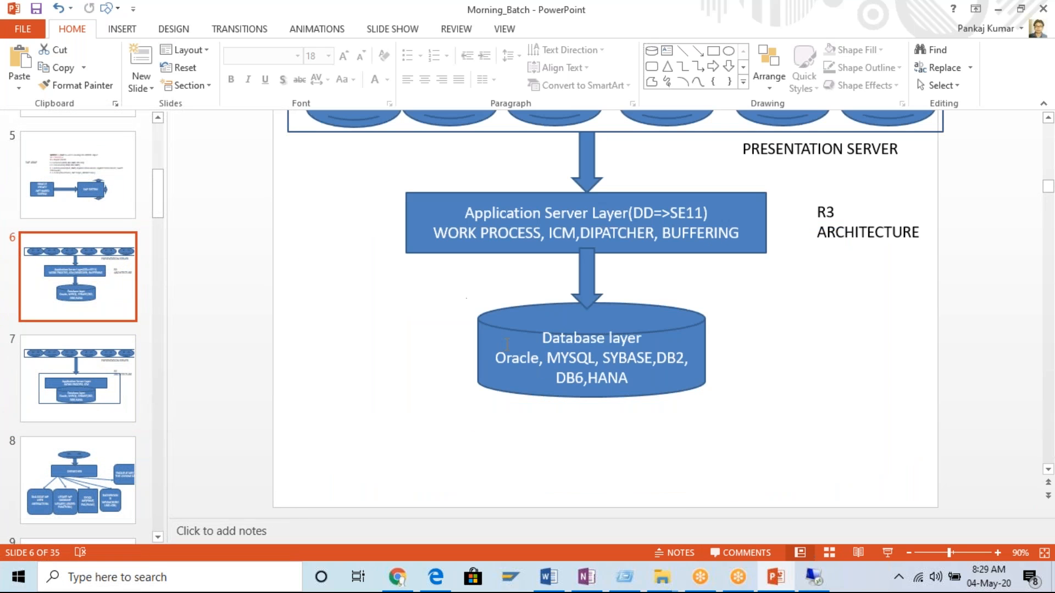
scroll(427, 319, "up", 2)
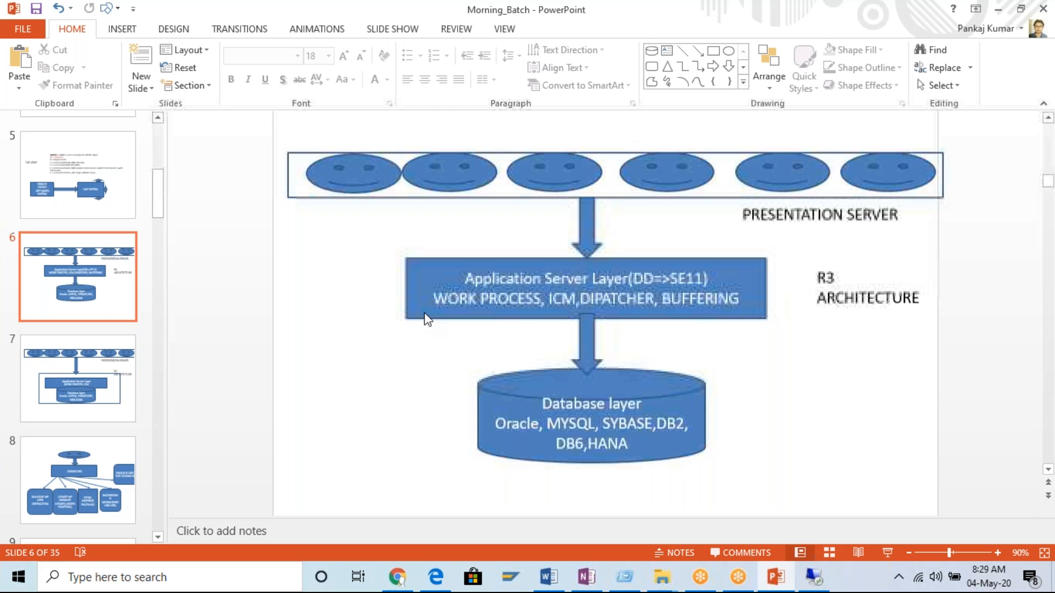
Highlight SE11 in the Application Server Layer box, glance at the remote SAP session, and select the Database layer shape on the slide.
left_click(602, 306)
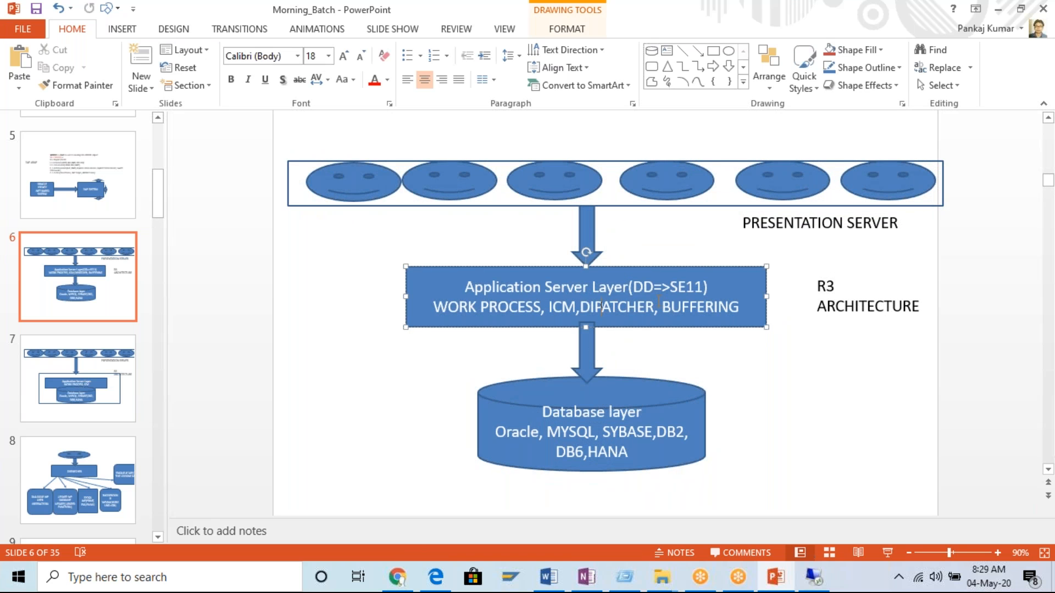
left_click_drag(670, 287, 704, 287)
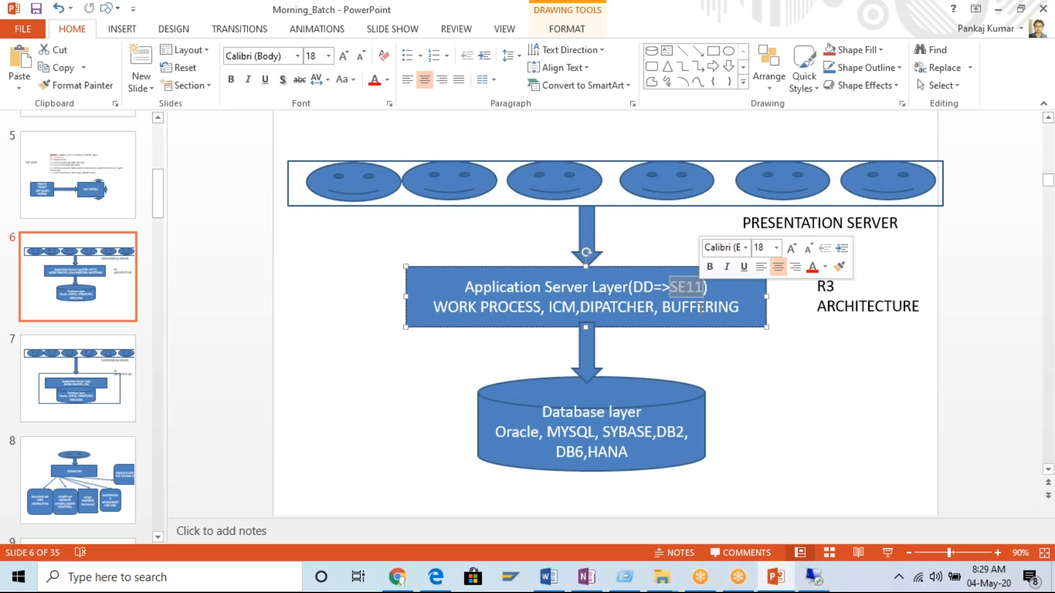
left_click(816, 578)
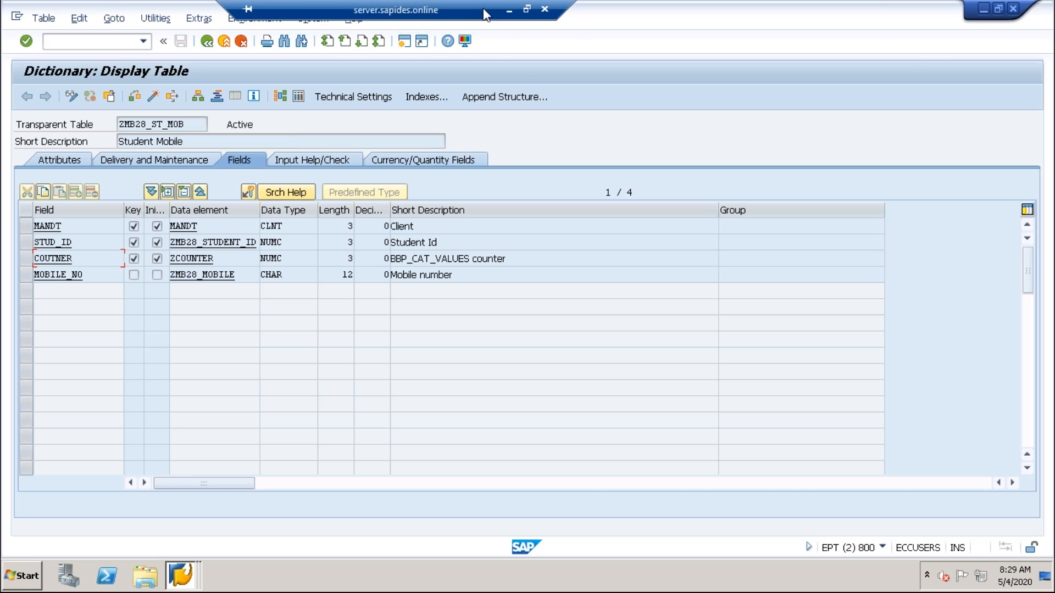
left_click(517, 15)
left_click(629, 311)
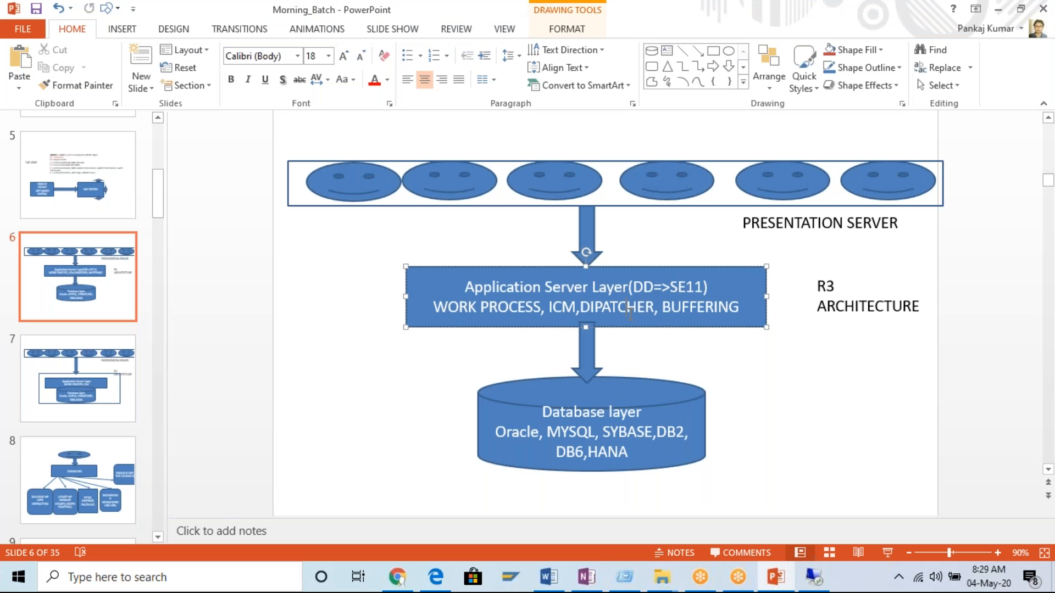
left_click(633, 429)
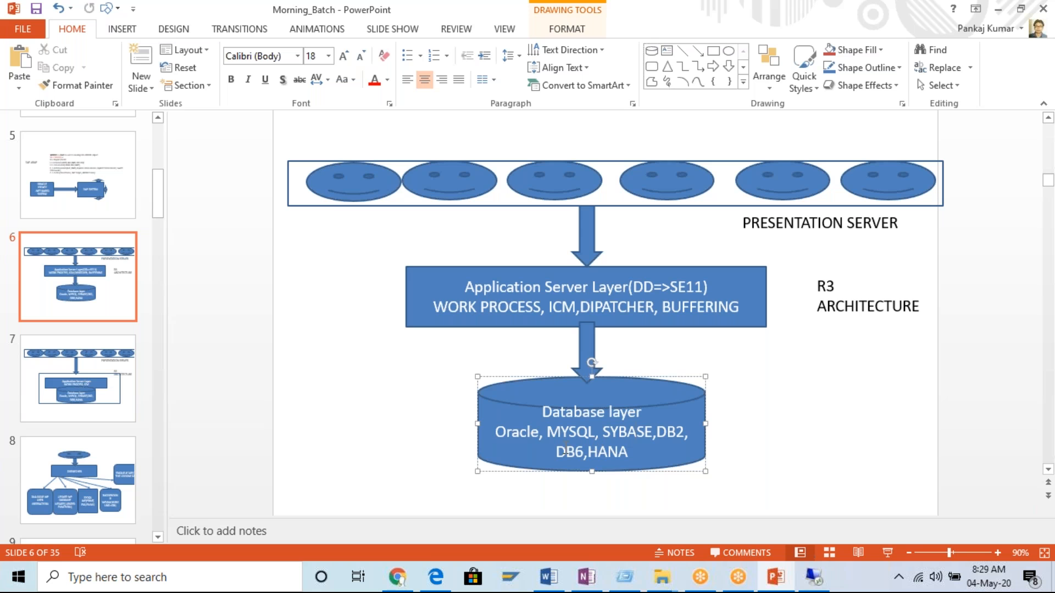
Switch to the remote SAP session in full screen and open the system status to examine the database data.
left_click(812, 586)
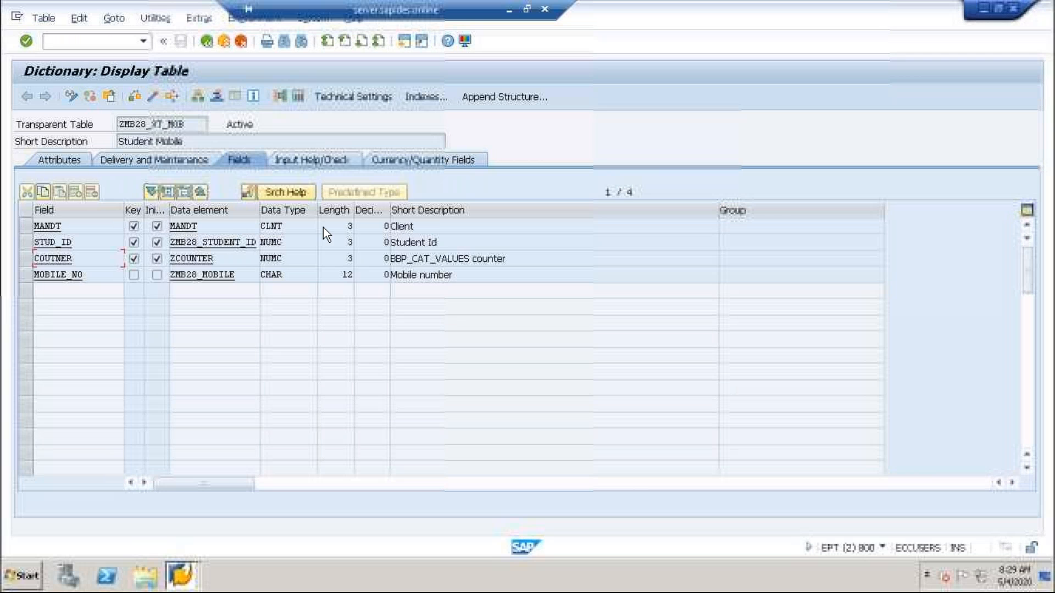
left_click(577, 7)
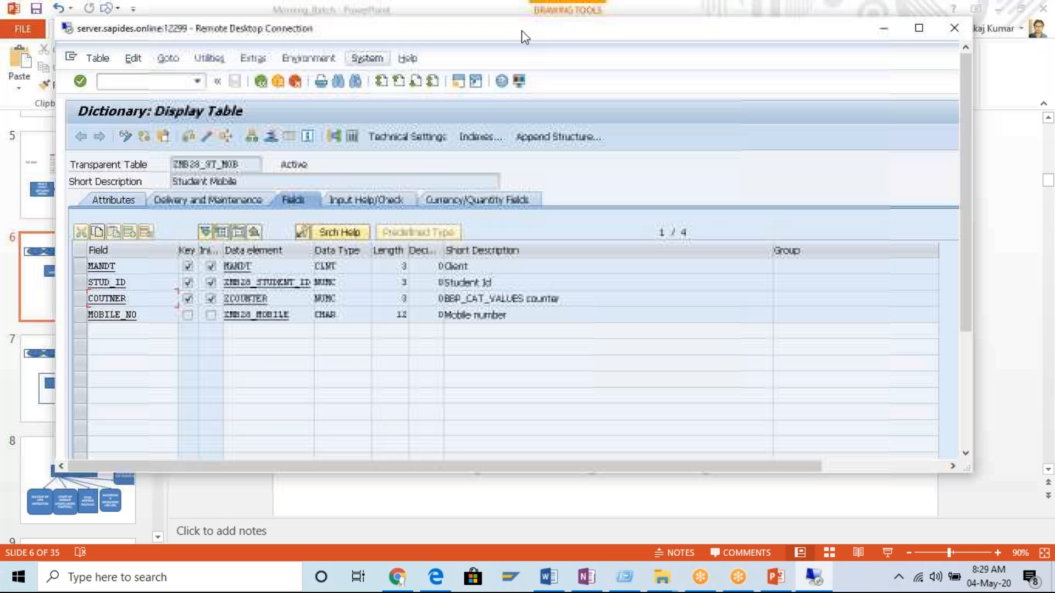
double_click(611, 31)
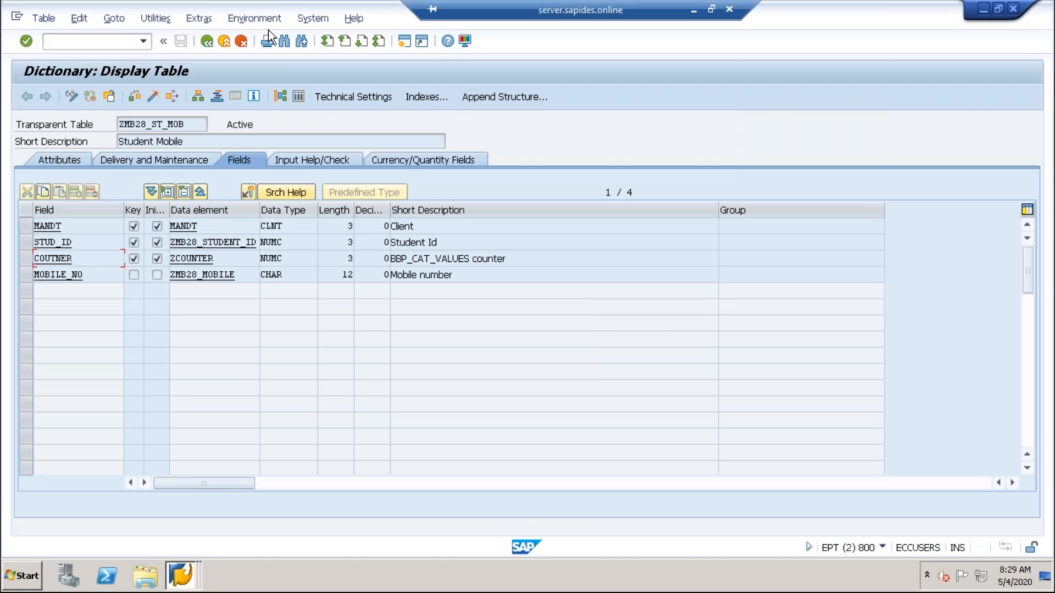
left_click(313, 19)
left_click(338, 217)
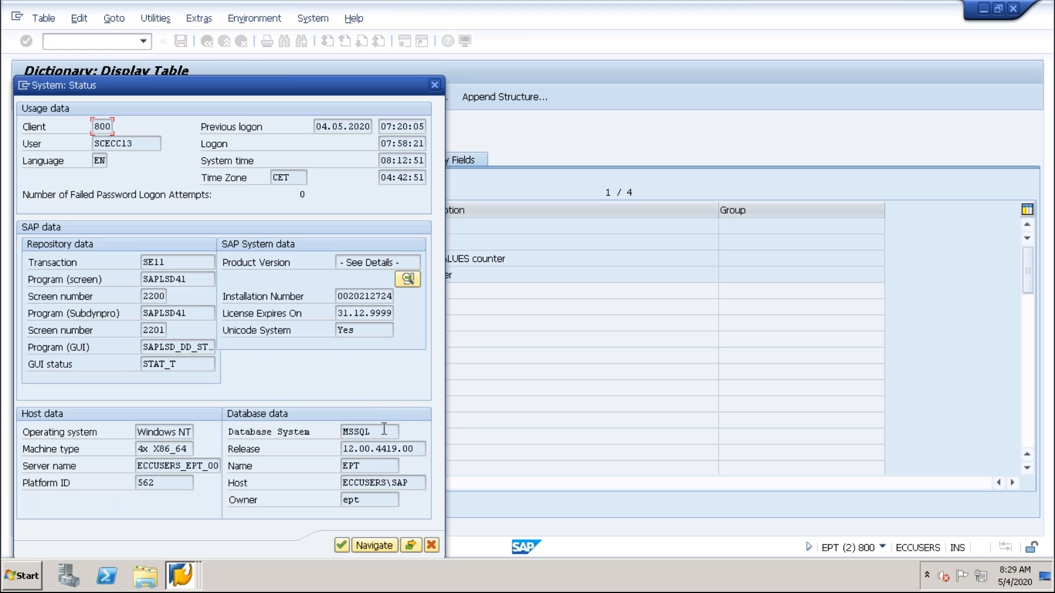
Highlight the Database System entry in the system status and close the status window.
left_click_drag(373, 431, 321, 432)
left_click(431, 545)
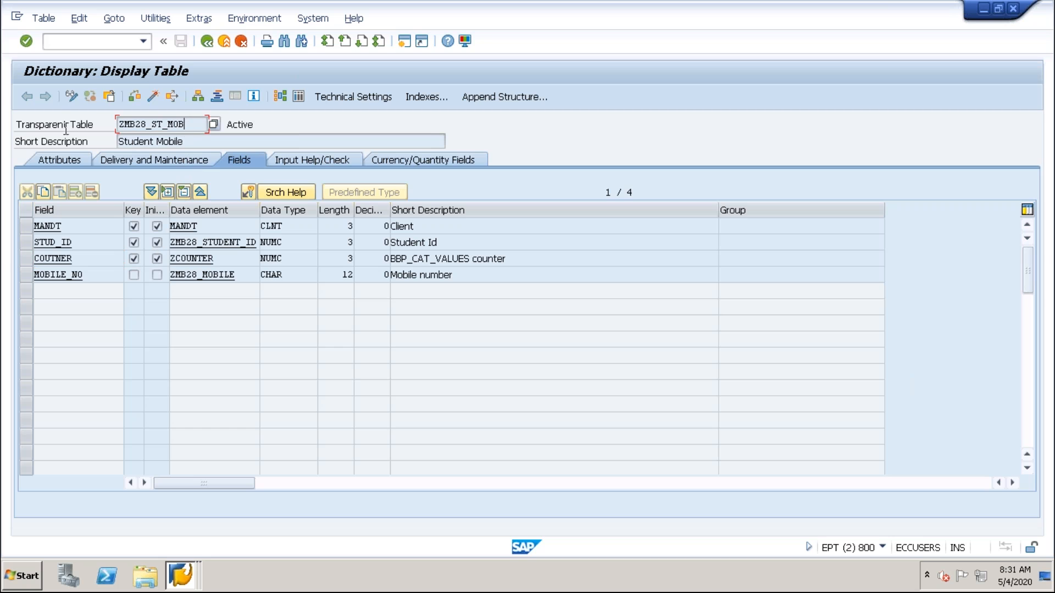
Check the table category of ZMB28_ST_MOB, and examine the Size Category in its technical settings.
left_click(198, 20)
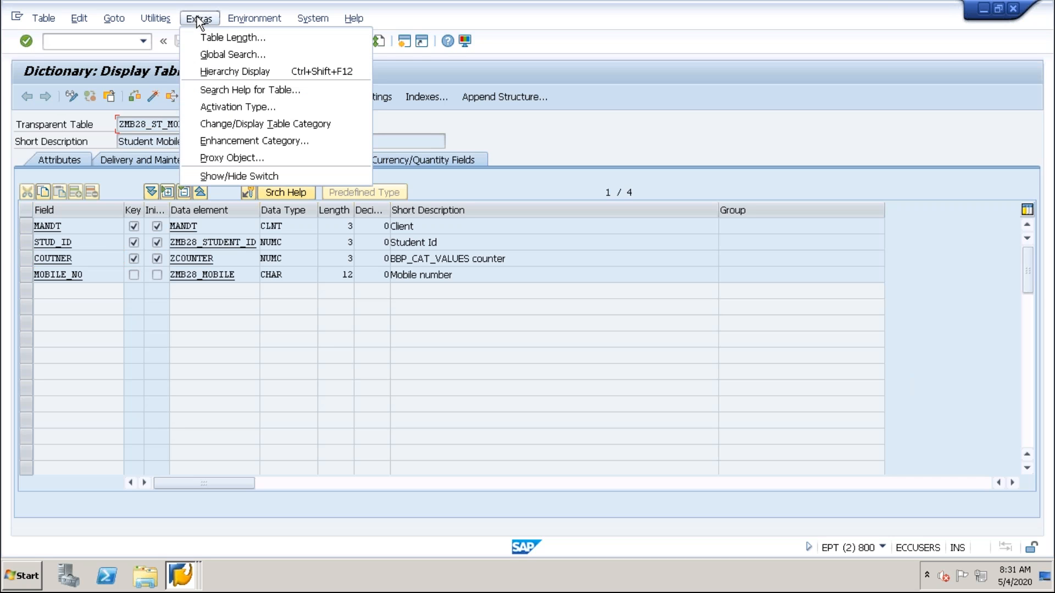
left_click(273, 125)
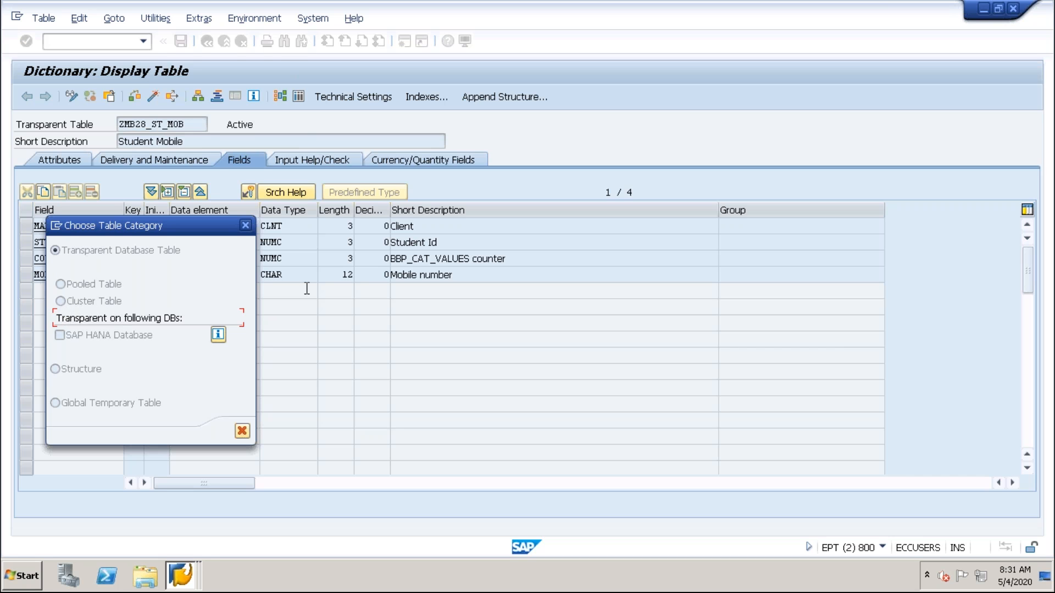
left_click(242, 431)
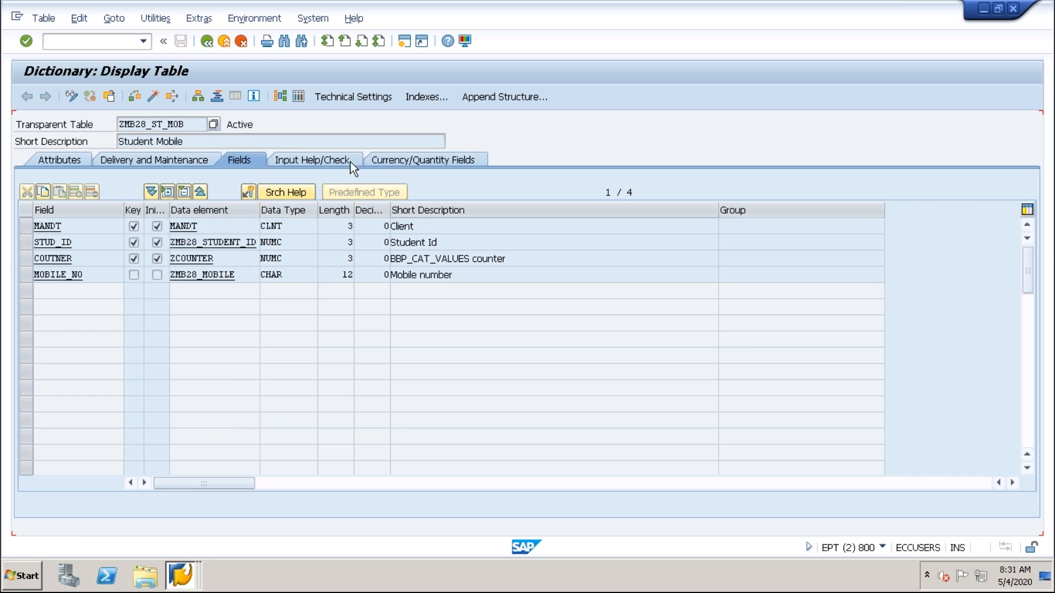
left_click(348, 98)
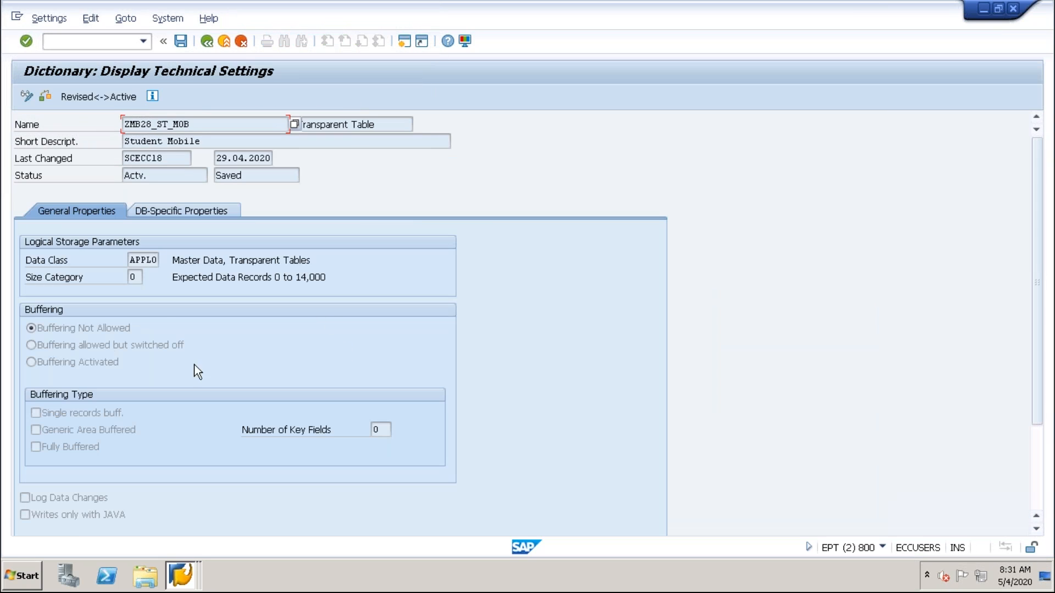
left_click(132, 279)
Return to the Morning_Batch presentation in PowerPoint, add a blank slide after slide 35, and save the file.
mouse_move(694, 2)
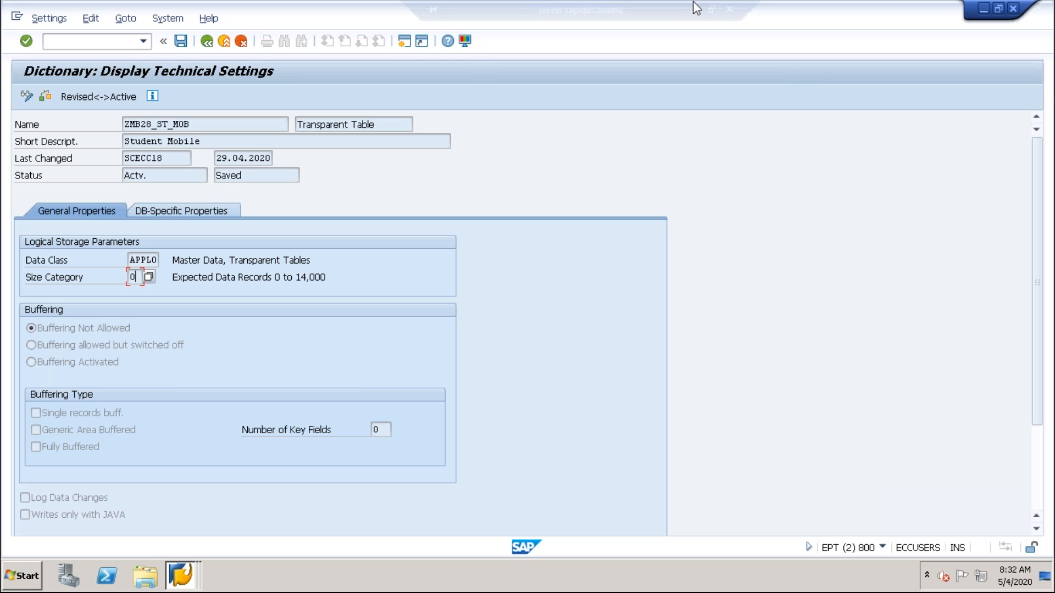
left_click(669, 9)
double_click(613, 35)
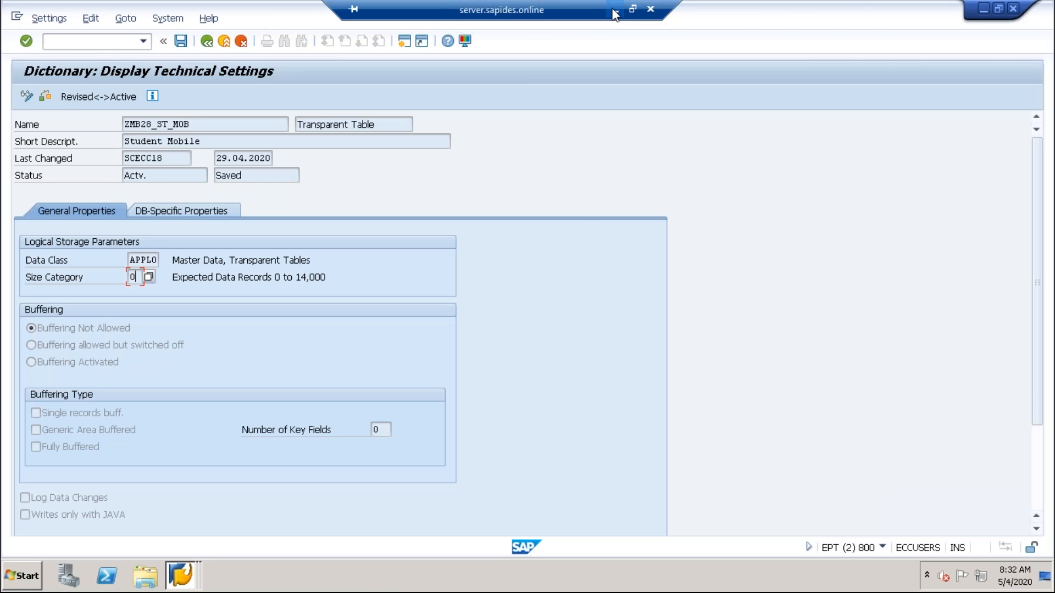
left_click(614, 12)
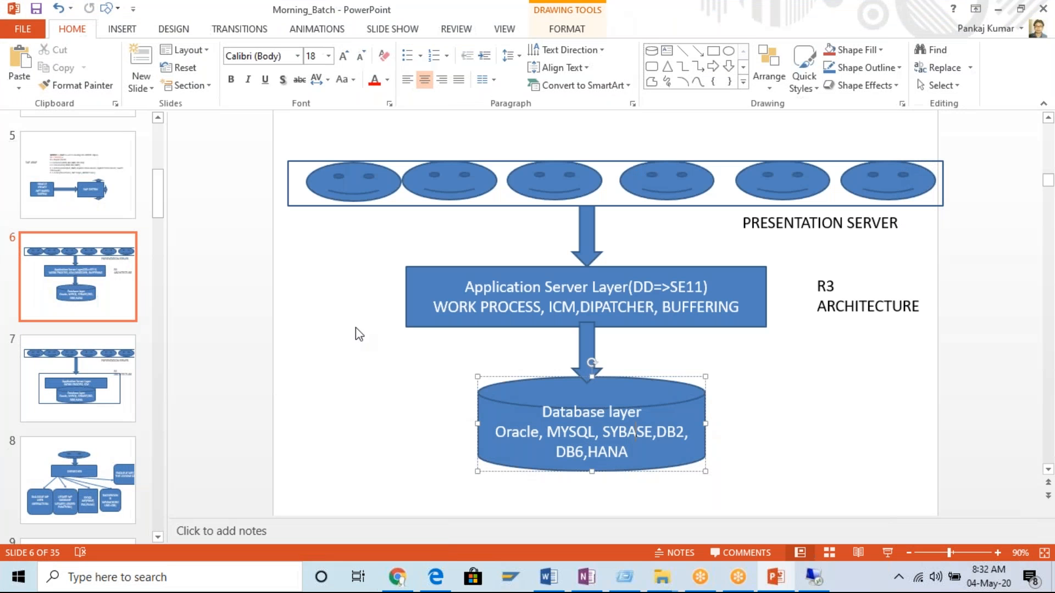
left_click(158, 537)
left_click_drag(159, 217, 158, 525)
left_click(78, 481)
left_click(36, 9)
left_click(143, 83)
left_click(163, 320)
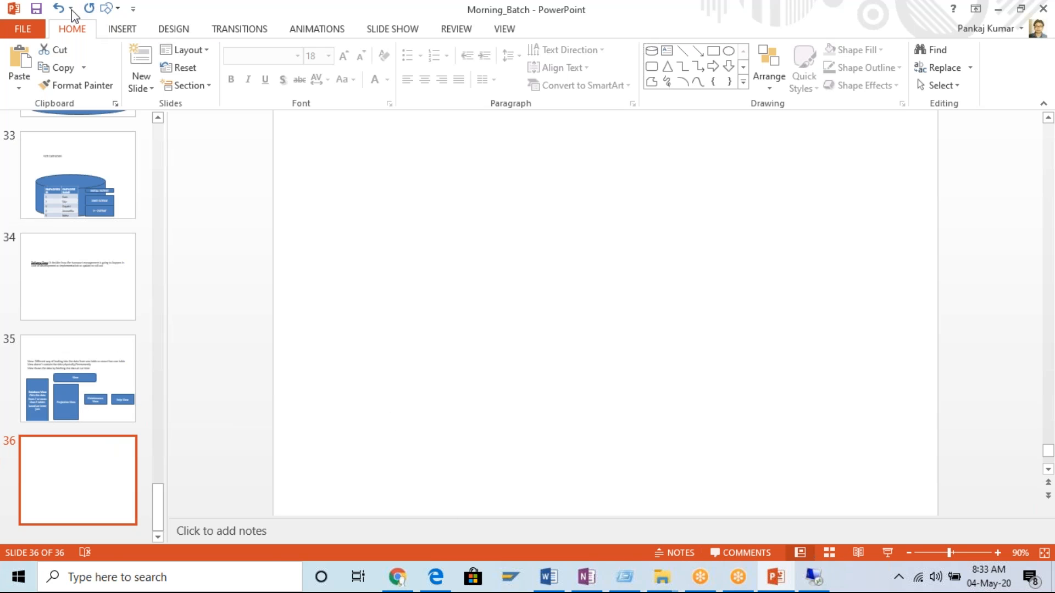
left_click(36, 9)
Open the 14 KB Excel workbook from the SAP Training folder and look through Sheet1 and Sheet2 for join example data.
mouse_move(662, 577)
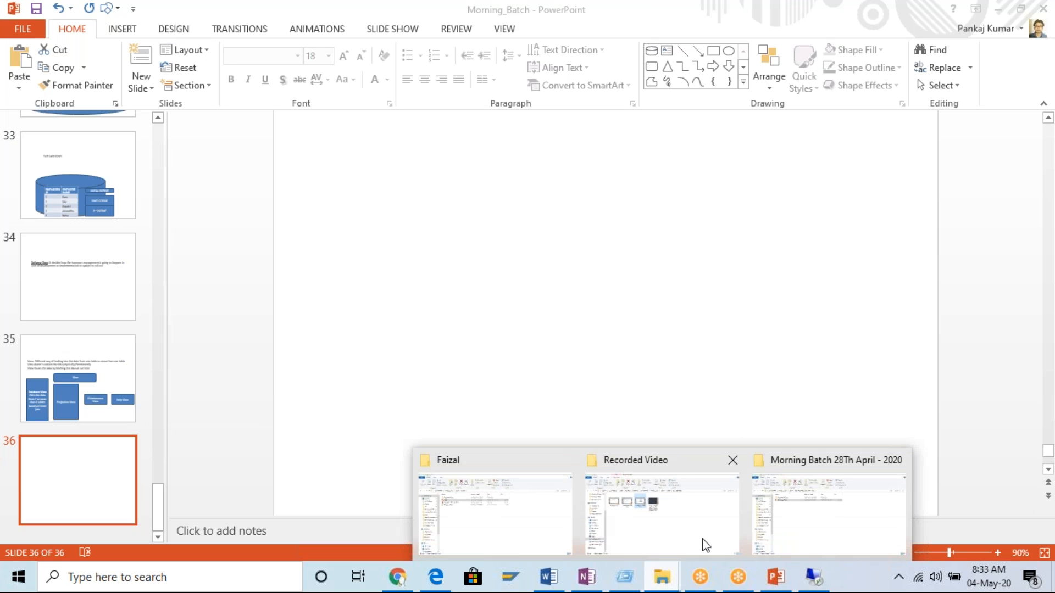
left_click(717, 529)
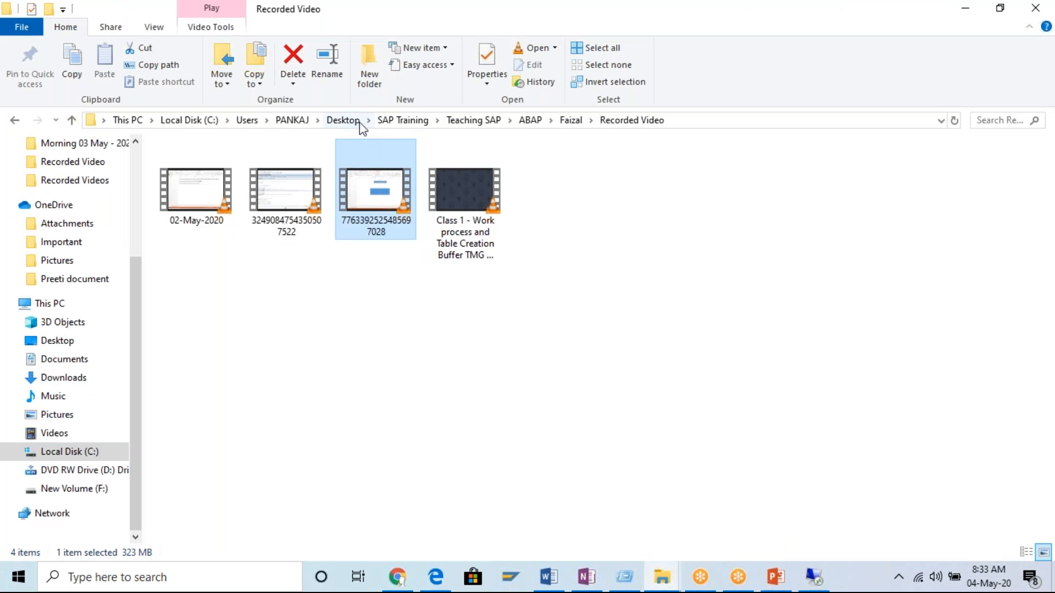
left_click(399, 121)
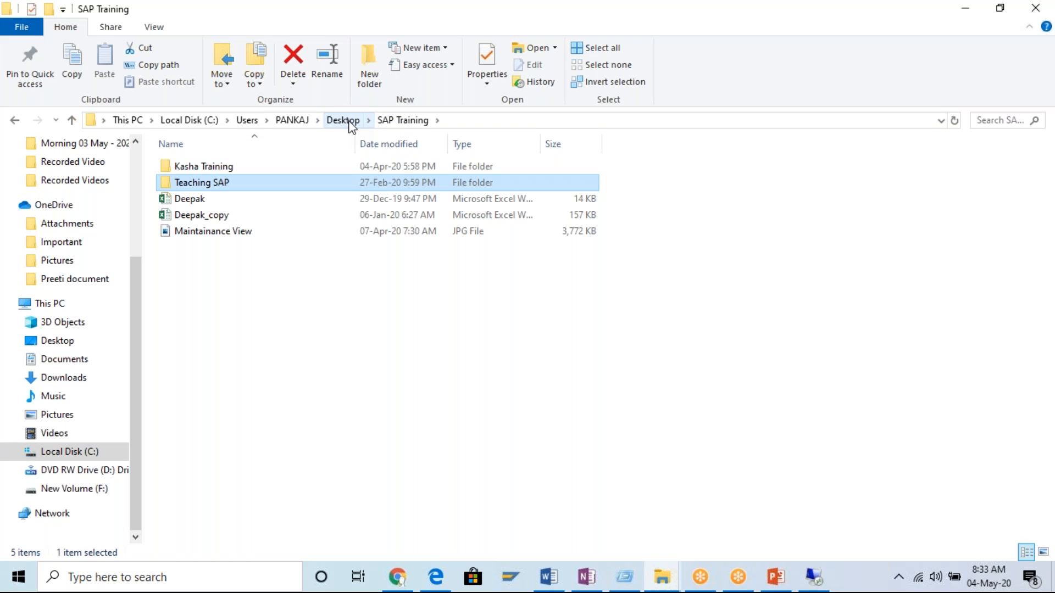
left_click(188, 200)
double_click(188, 203)
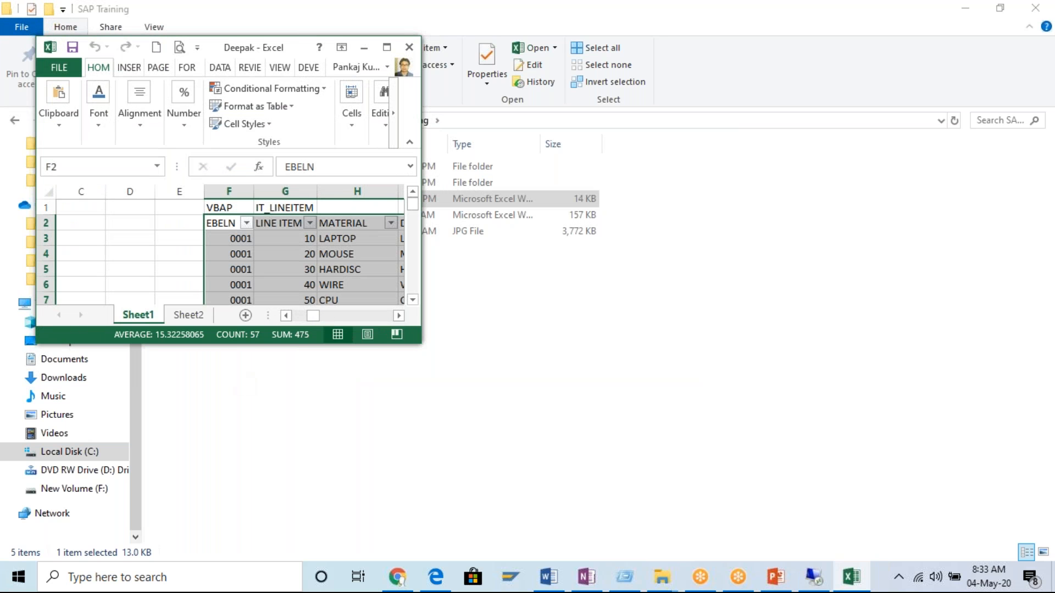
left_click(387, 47)
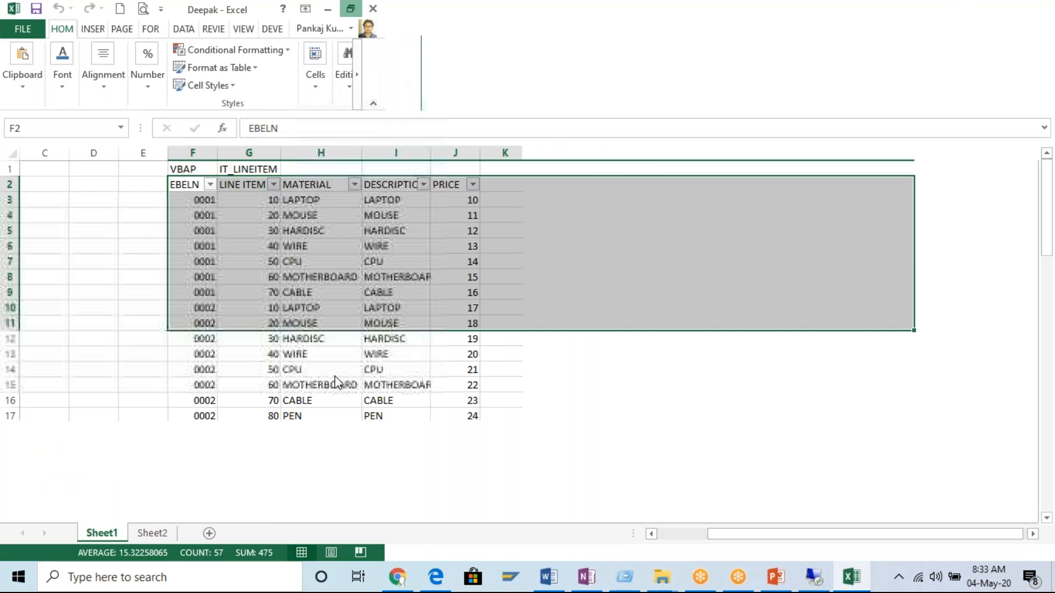
left_click(335, 375)
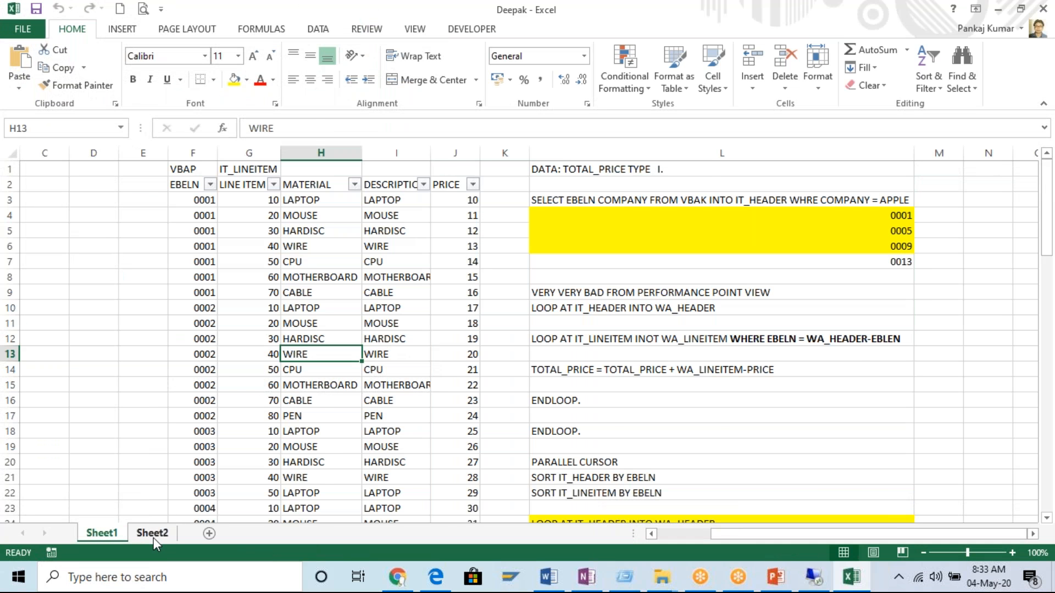
left_click(152, 533)
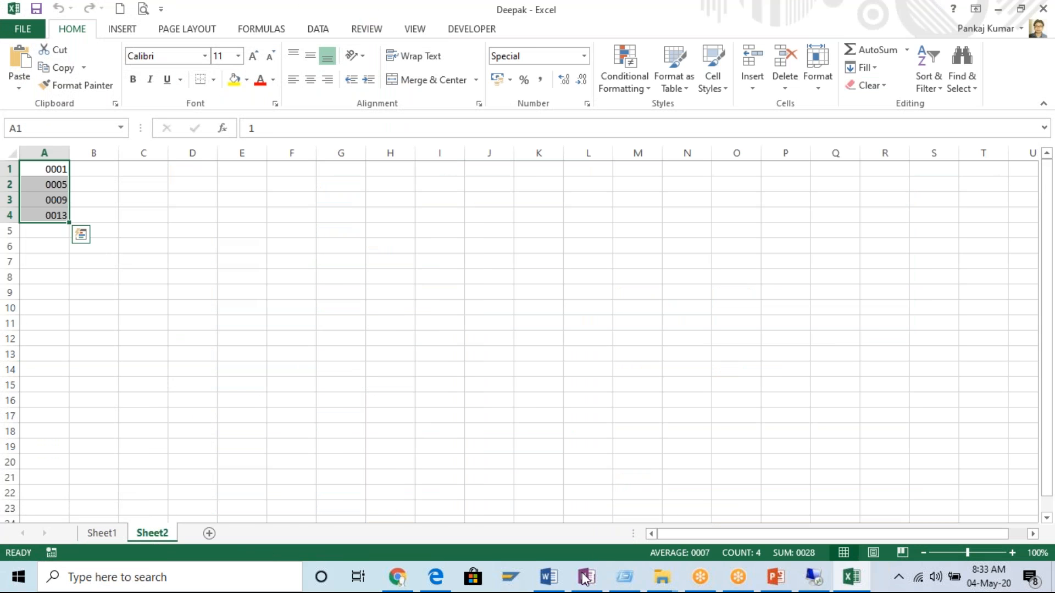
Return to the SAP Training folder in File Explorer and search its Kasha Training and Teaching SAP subfolders for the example file.
left_click(665, 580)
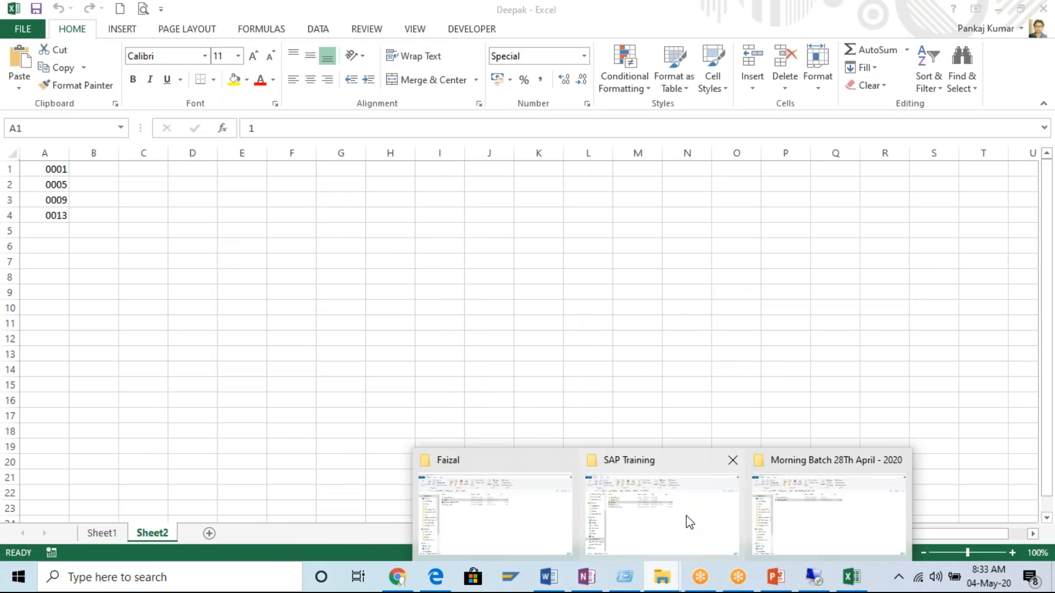
mouse_move(813, 507)
mouse_move(736, 534)
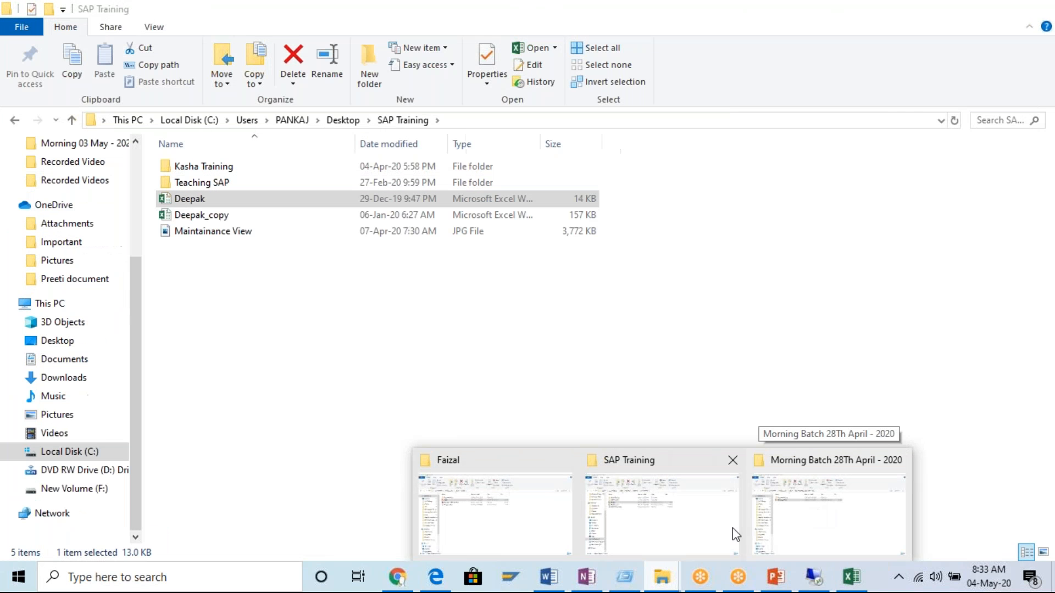
left_click(733, 529)
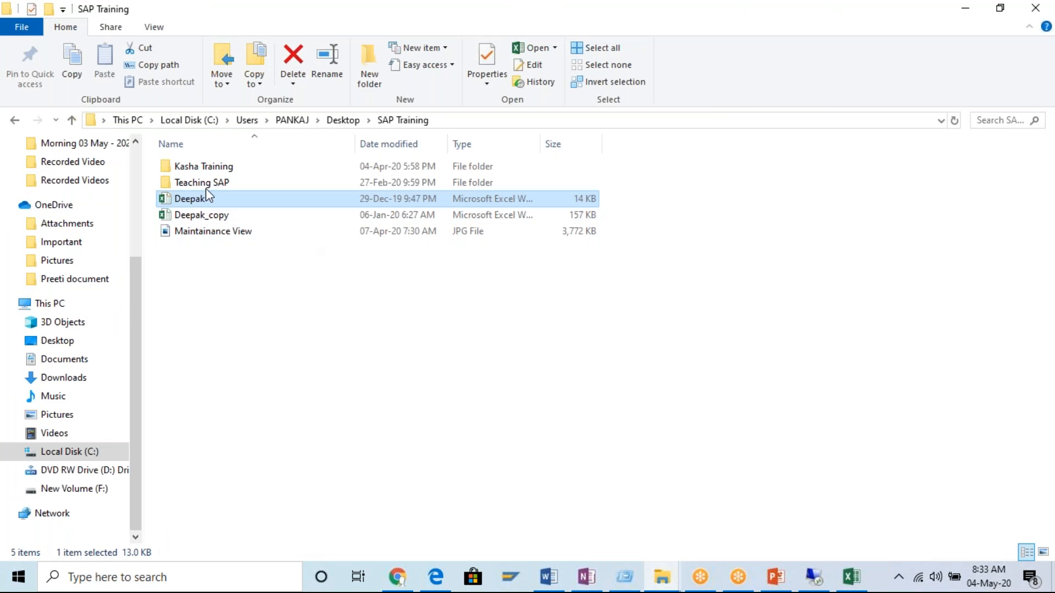
left_click(198, 167)
double_click(198, 167)
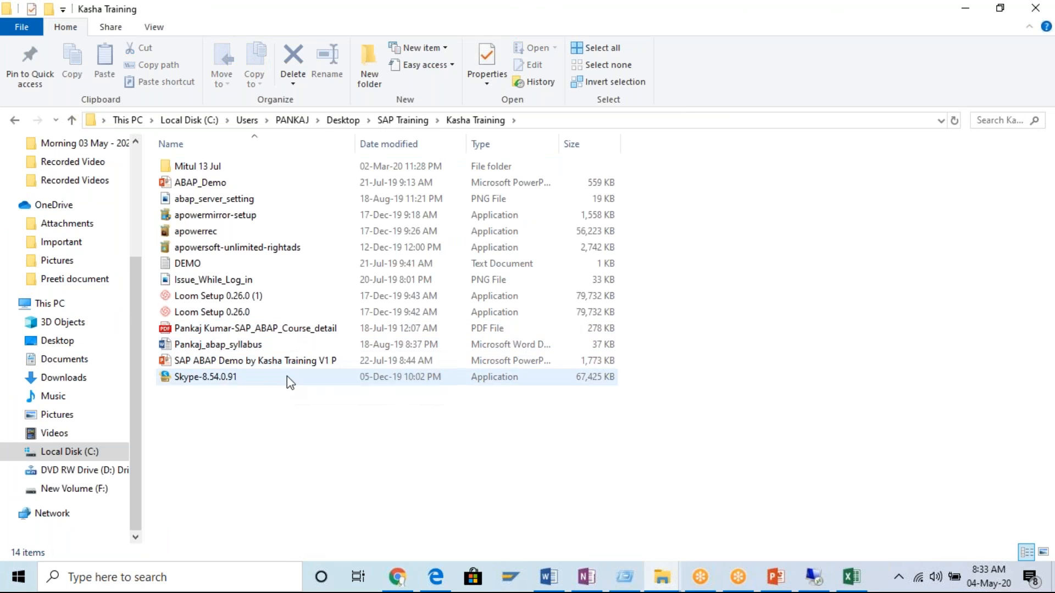
left_click(409, 120)
double_click(184, 183)
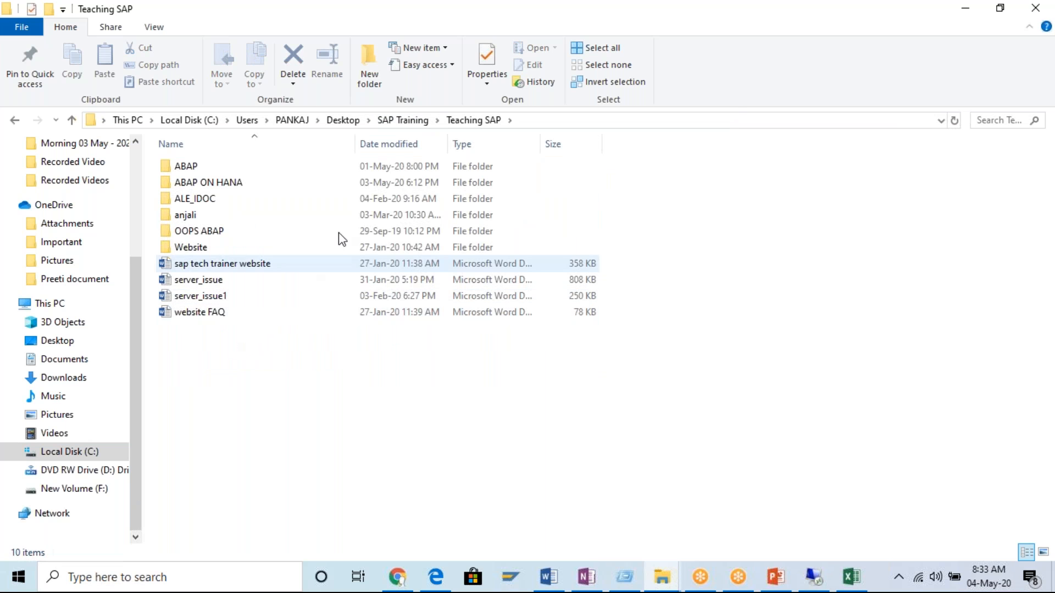
Open the 157 KB workbook copy from the SAP Training folder and look through its three sheets.
left_click(412, 121)
double_click(192, 214)
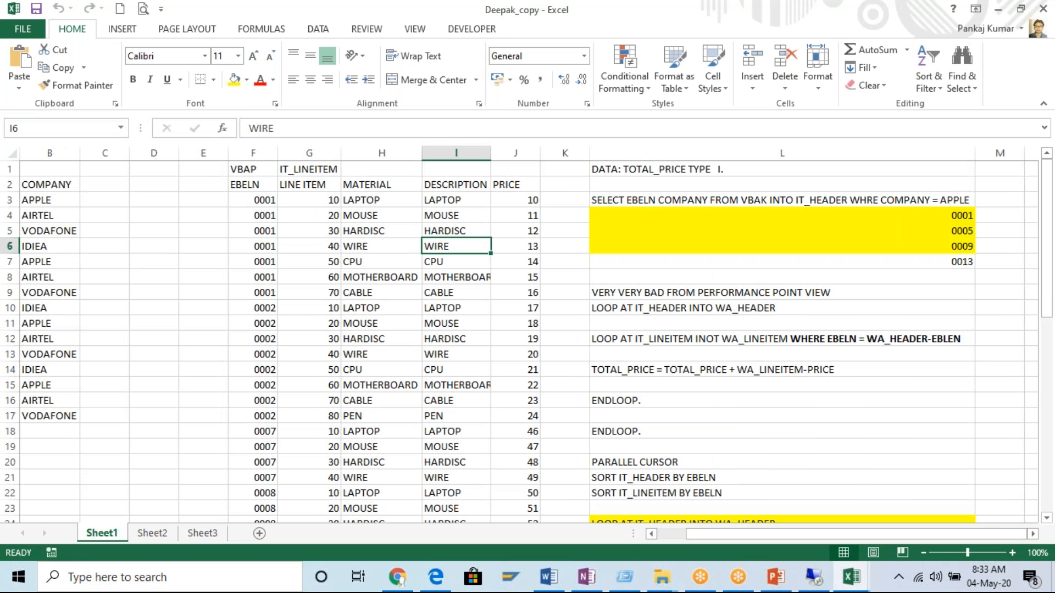
left_click(160, 536)
left_click(190, 536)
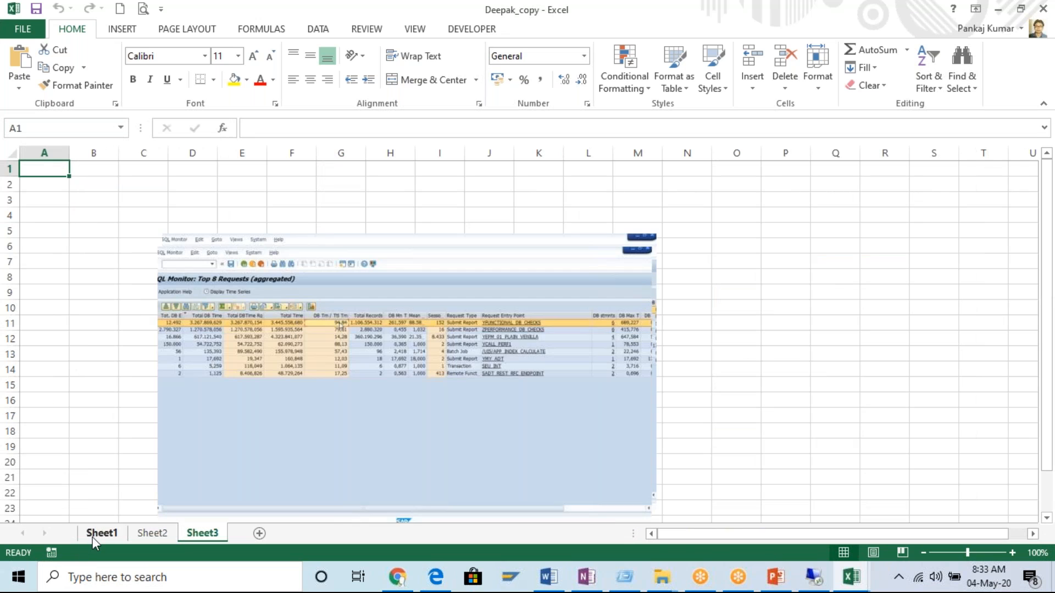
left_click(100, 534)
scroll(195, 426, "down", 11)
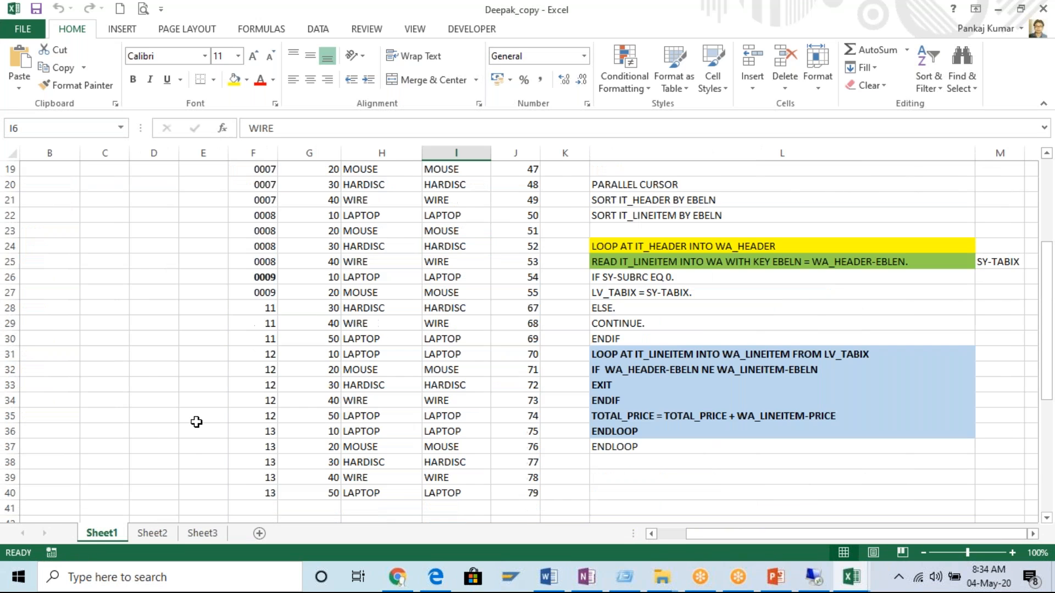
scroll(194, 432, "up", 5)
scroll(193, 433, "up", 4)
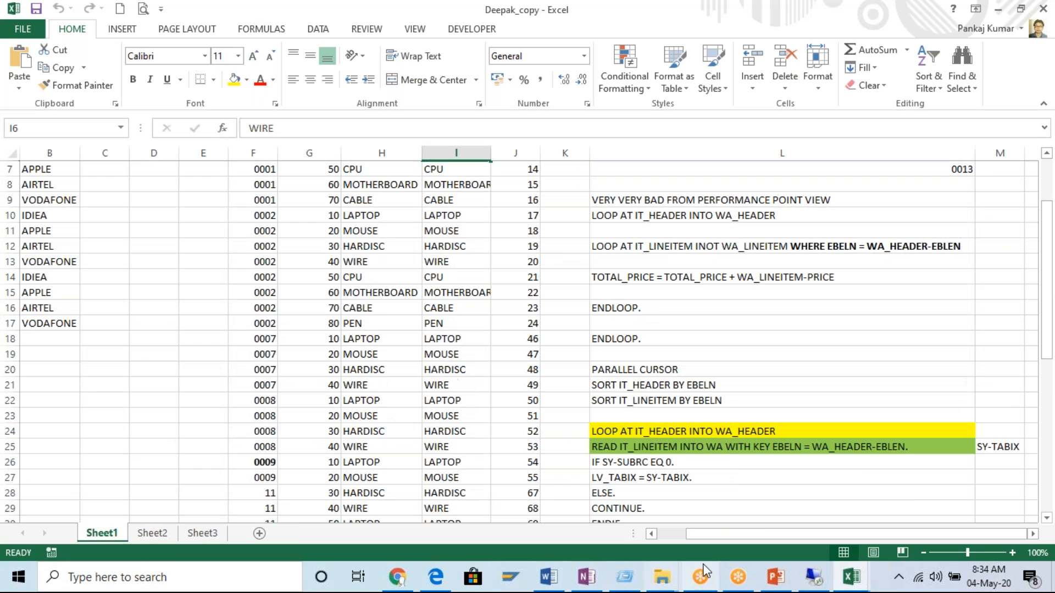
Open the Example Data workbook from the ABAP folder under Teaching SAP.
left_click(669, 585)
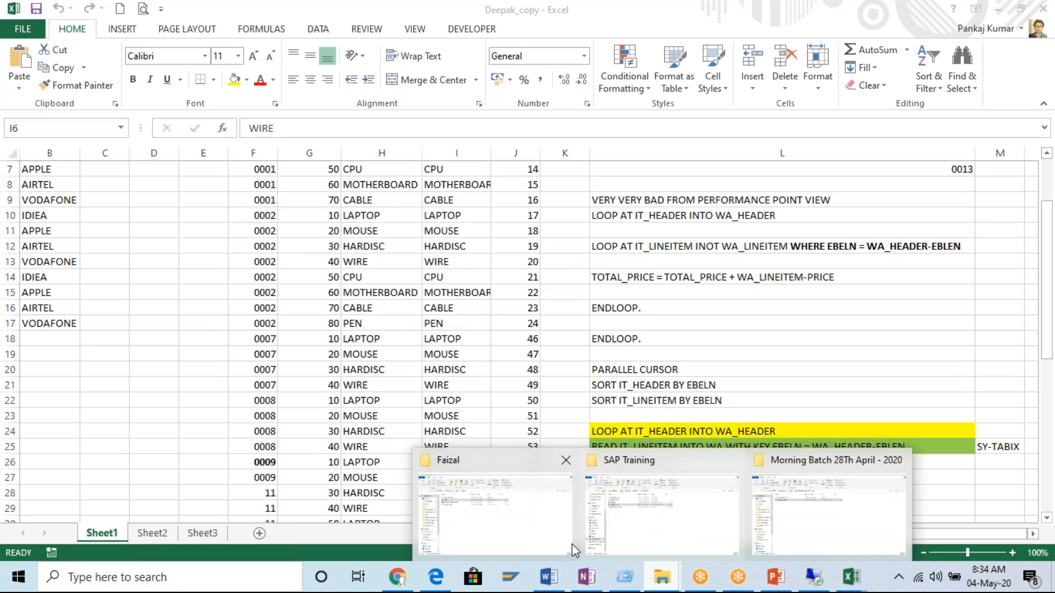
left_click(502, 523)
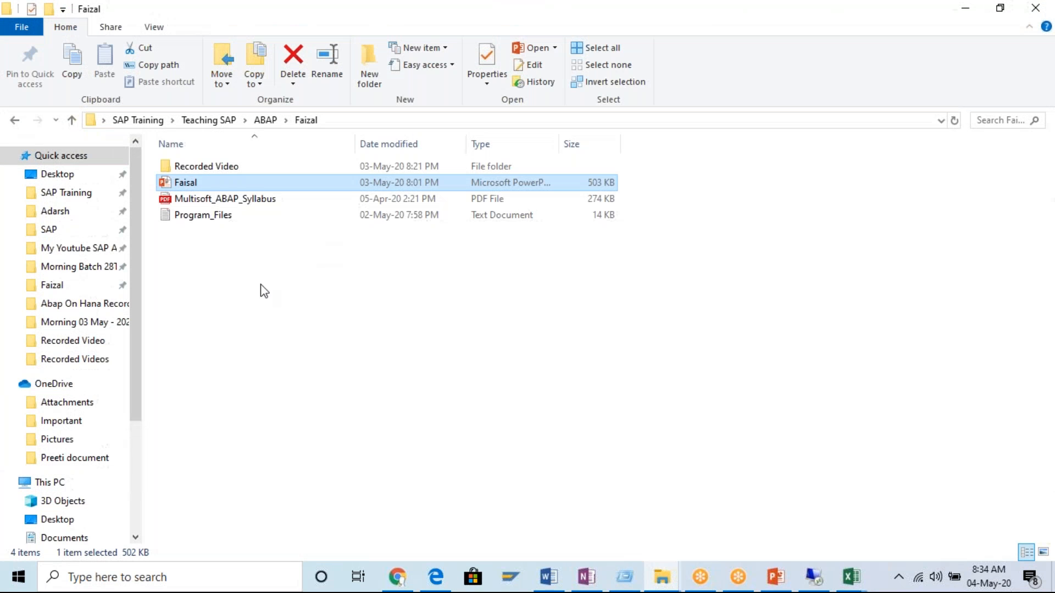
left_click(266, 120)
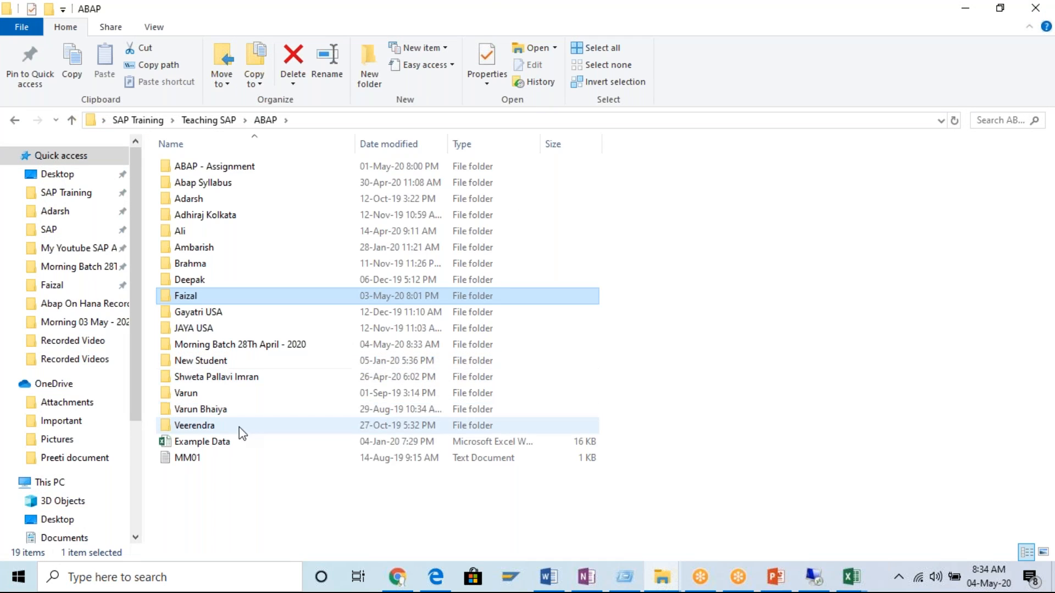
double_click(209, 446)
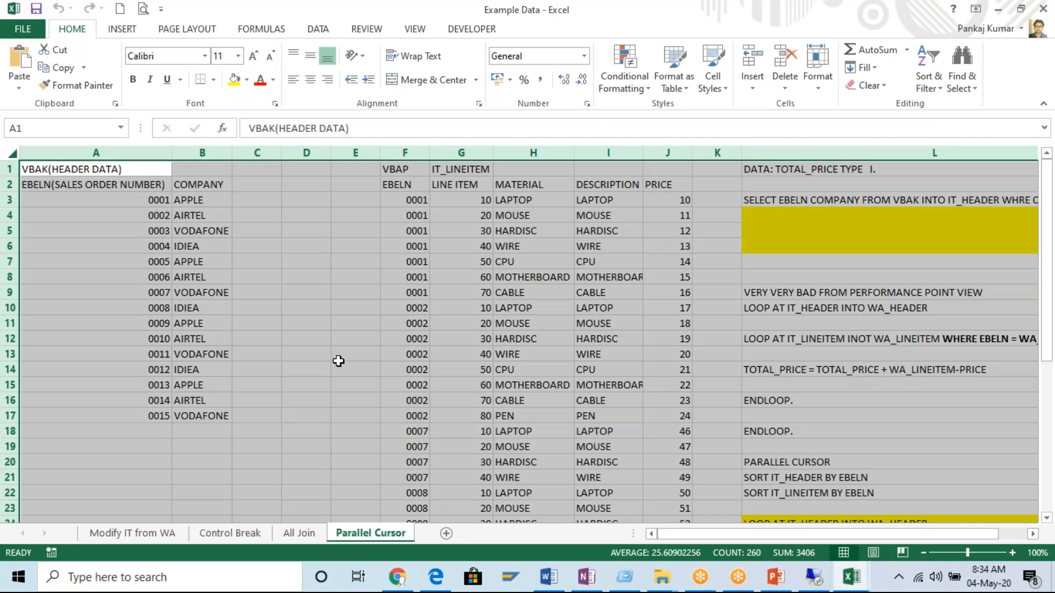
Look through the Modify IT from WA and Control Break sheets, and show the employee tables on the All Join sheet.
left_click(338, 361)
left_click(133, 535)
left_click(83, 229)
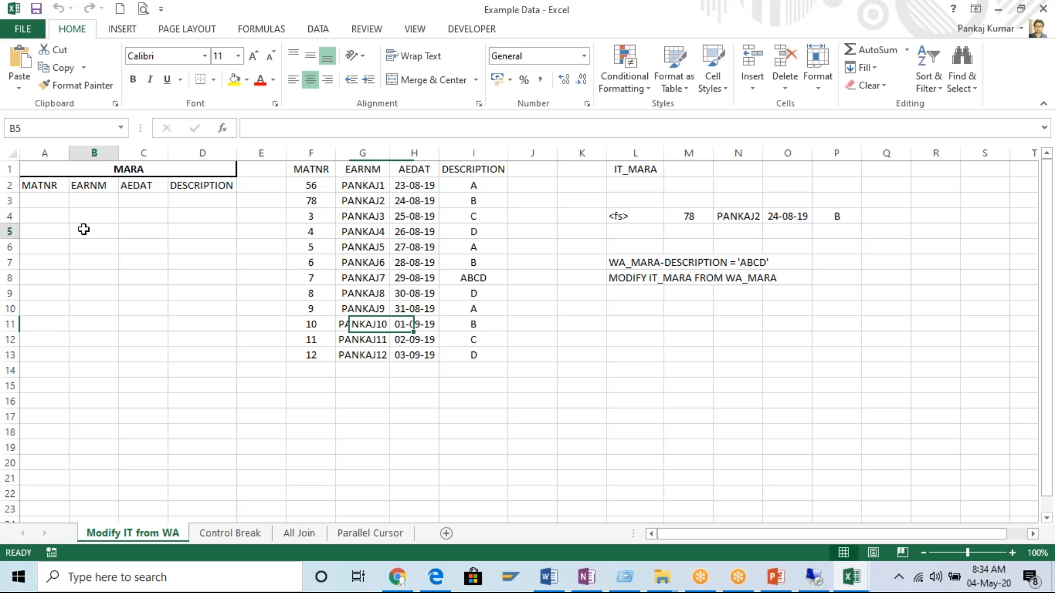
left_click(228, 535)
left_click(300, 536)
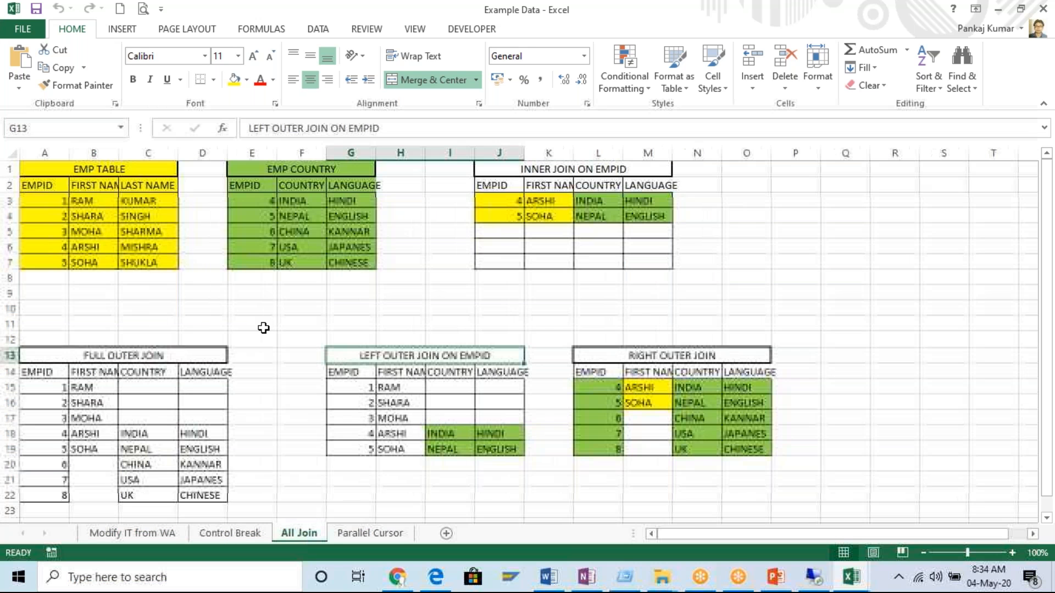
left_click(302, 247)
left_click(137, 185)
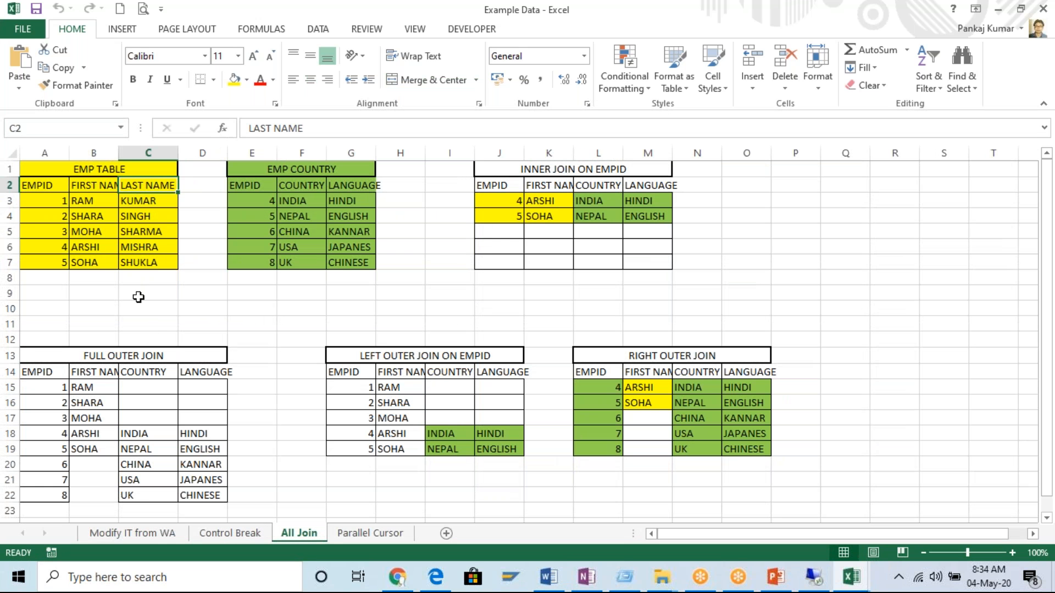
Fit column B to its contents and highlight the EMP TABLE columns and its full range, A1 to C7.
left_click(74, 170)
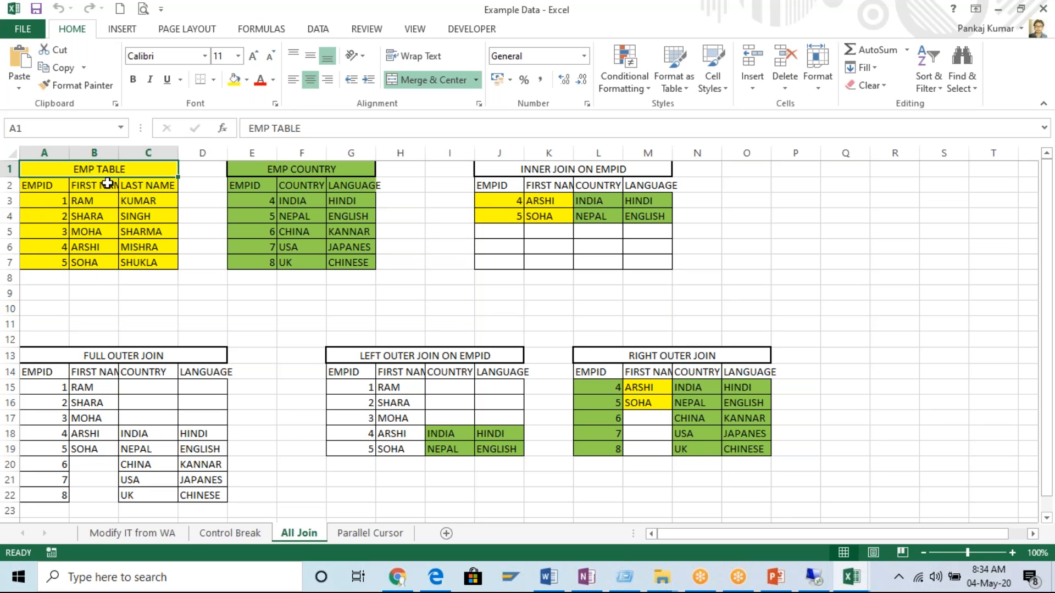
left_click_drag(56, 191, 42, 263)
left_click_drag(88, 186, 86, 247)
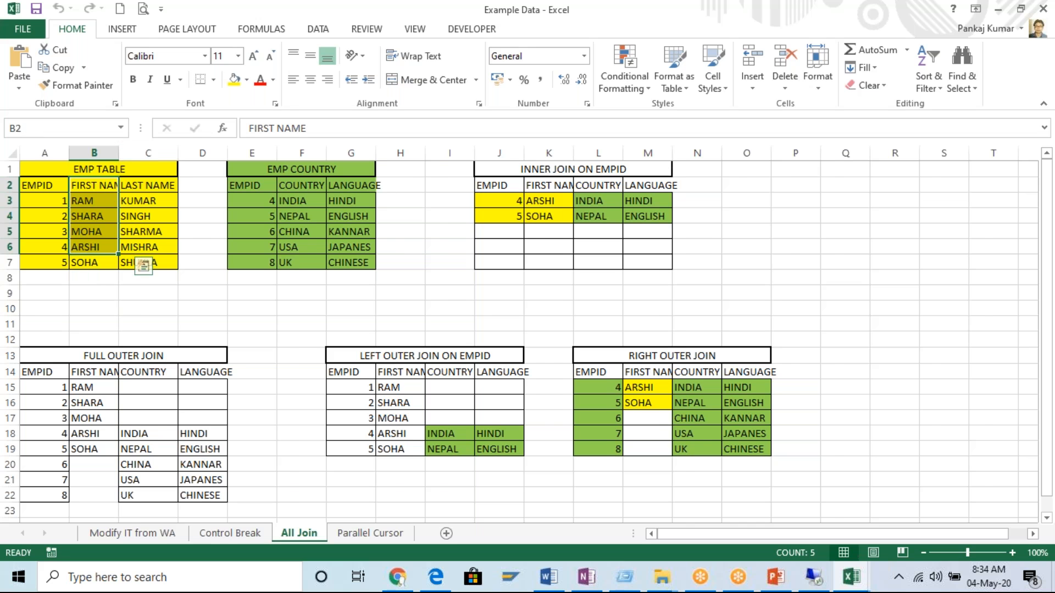
double_click(117, 156)
left_click_drag(175, 186, 157, 278)
left_click_drag(102, 206, 85, 264)
left_click_drag(47, 167, 159, 263)
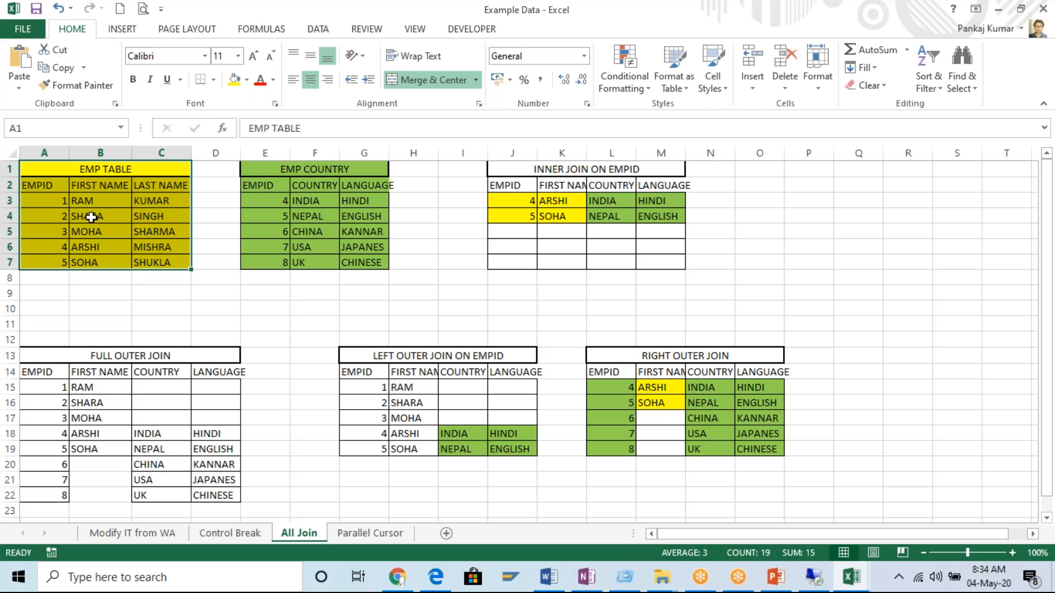
Highlight the EMP COUNTRY table, E1 to G7, widen column G, and go through its COUNTRY and LANGUAGE cells.
left_click_drag(283, 169, 354, 264)
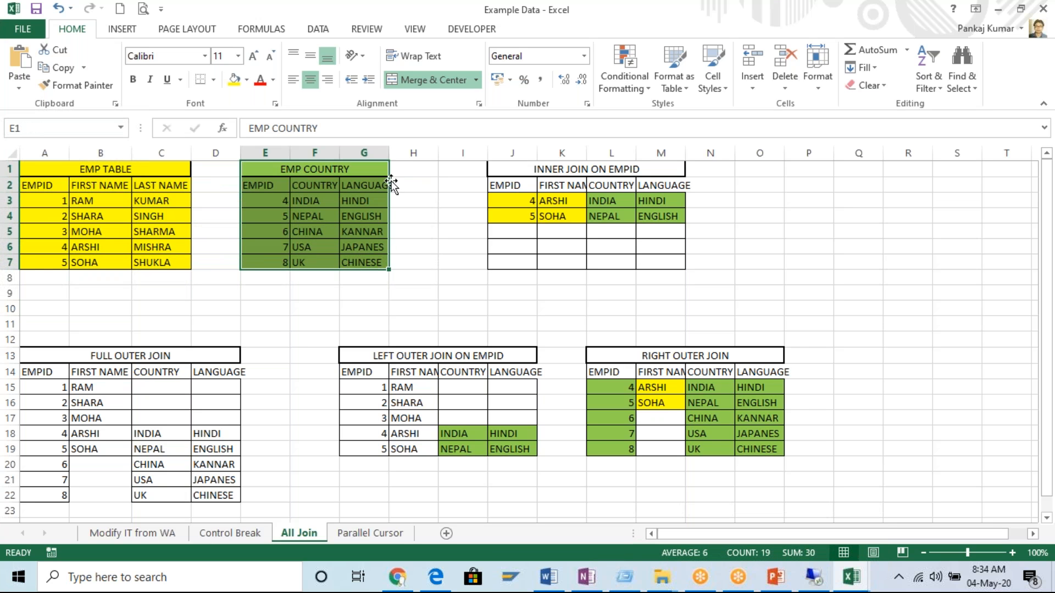
left_click_drag(389, 154, 405, 165)
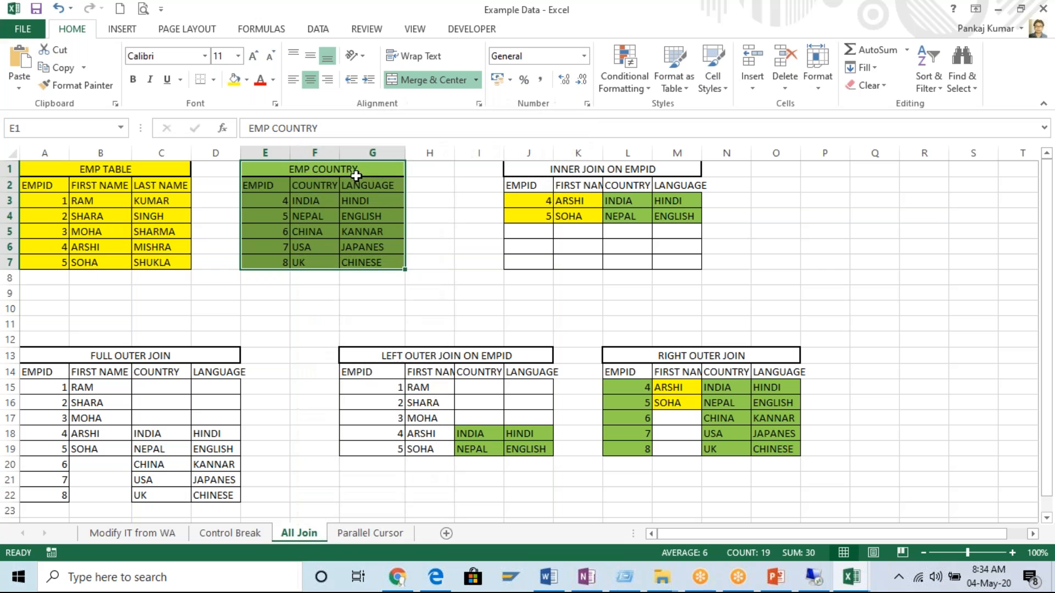
left_click(335, 175)
left_click_drag(330, 185, 329, 248)
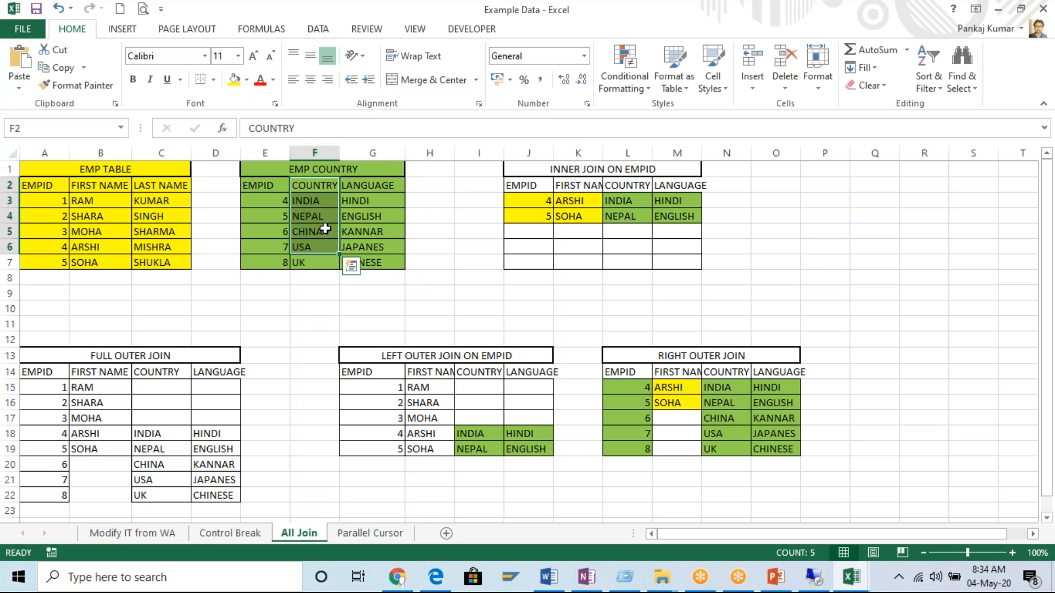
left_click(323, 183)
left_click(382, 197)
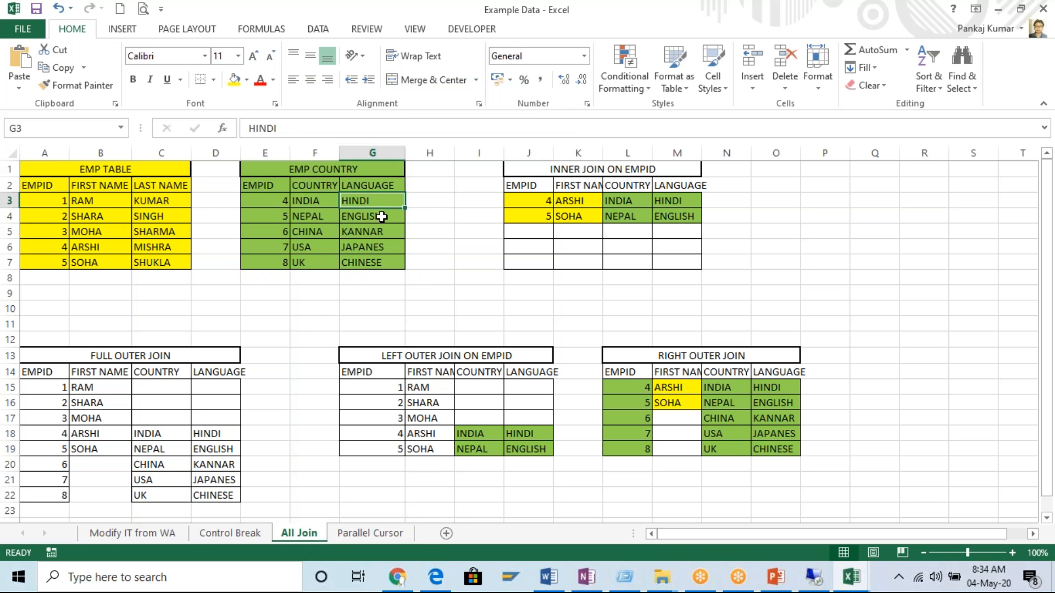
left_click(376, 187)
left_click(372, 232)
left_click(373, 261)
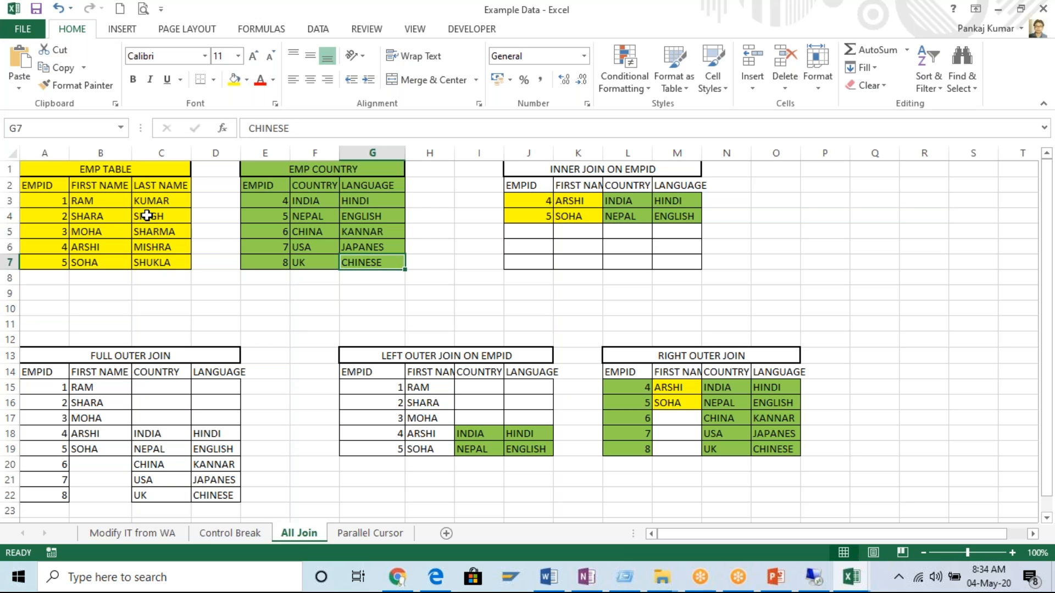
Compare the EMPID columns of EMP TABLE and EMP COUNTRY, and highlight the INNER JOIN ON EMPID table.
left_click(115, 169)
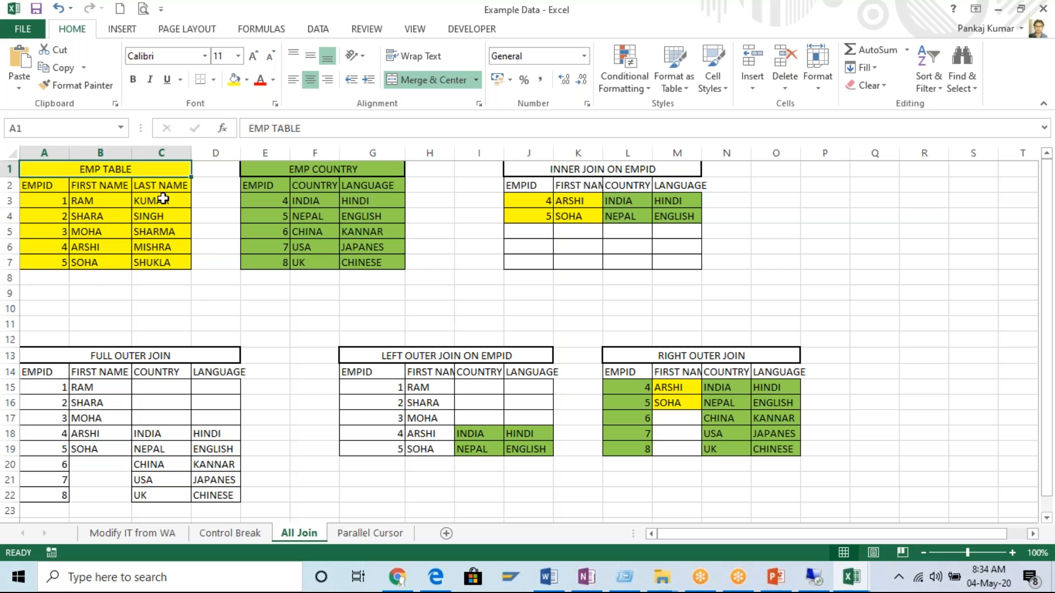
left_click(322, 171)
left_click(152, 170)
left_click(306, 170)
left_click_drag(48, 205, 57, 261)
left_click_drag(269, 203, 272, 261)
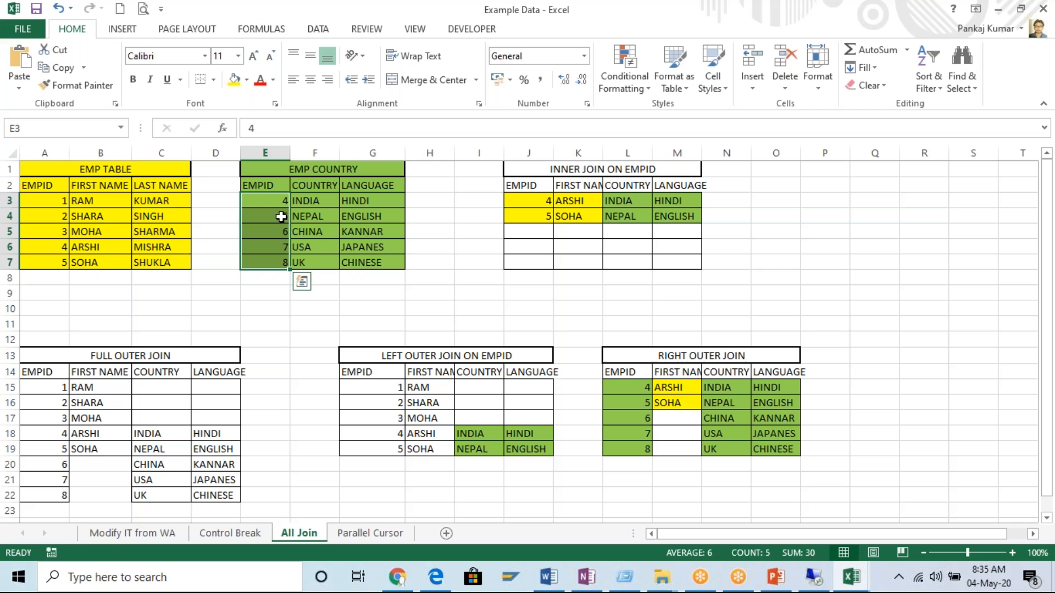
left_click(273, 204)
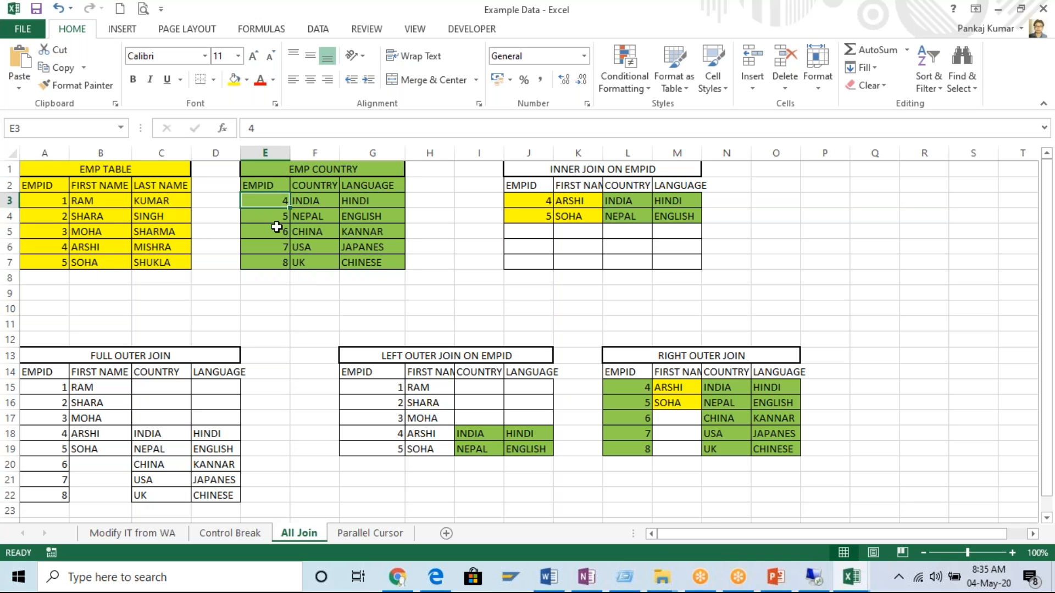
left_click_drag(52, 200, 45, 262)
left_click_drag(276, 201, 271, 263)
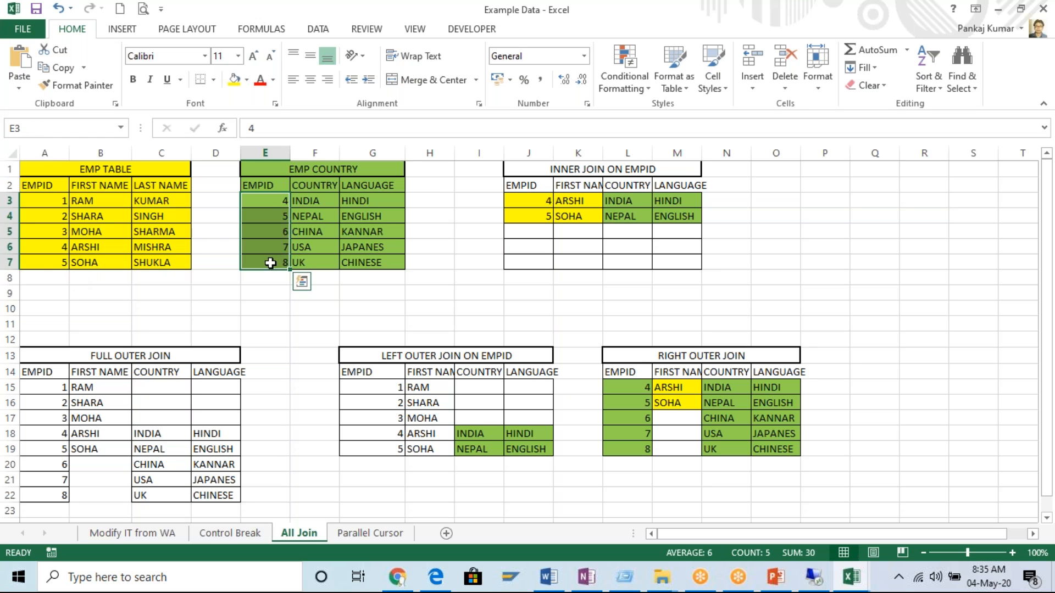
left_click_drag(51, 200, 44, 262)
left_click_drag(276, 202, 275, 260)
left_click_drag(557, 170, 640, 256)
Make the EMP TABLE and EMP COUNTRY headings bold.
left_click(114, 169)
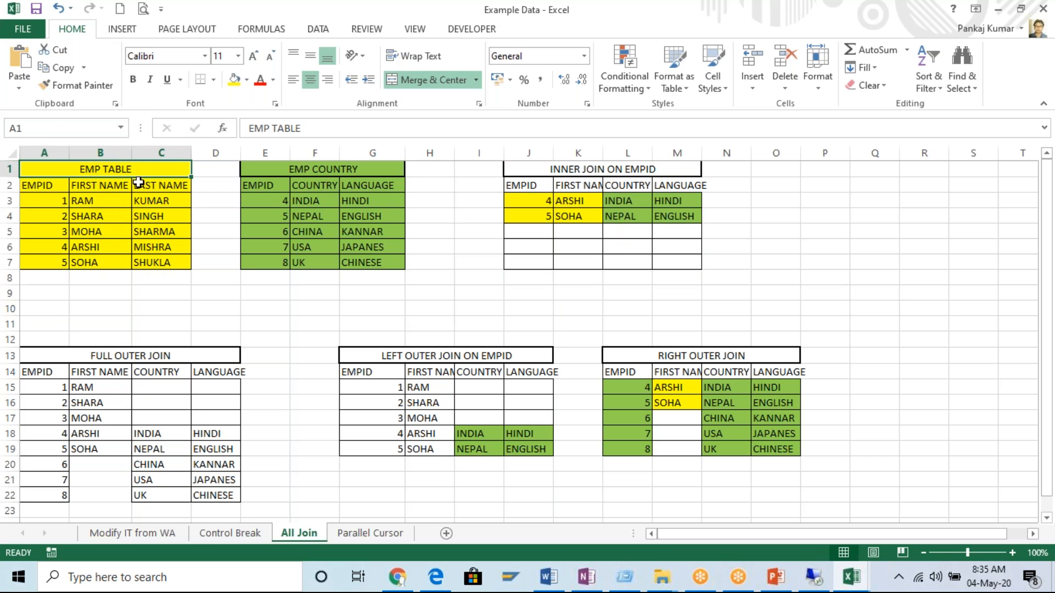
key("ctrl+b")
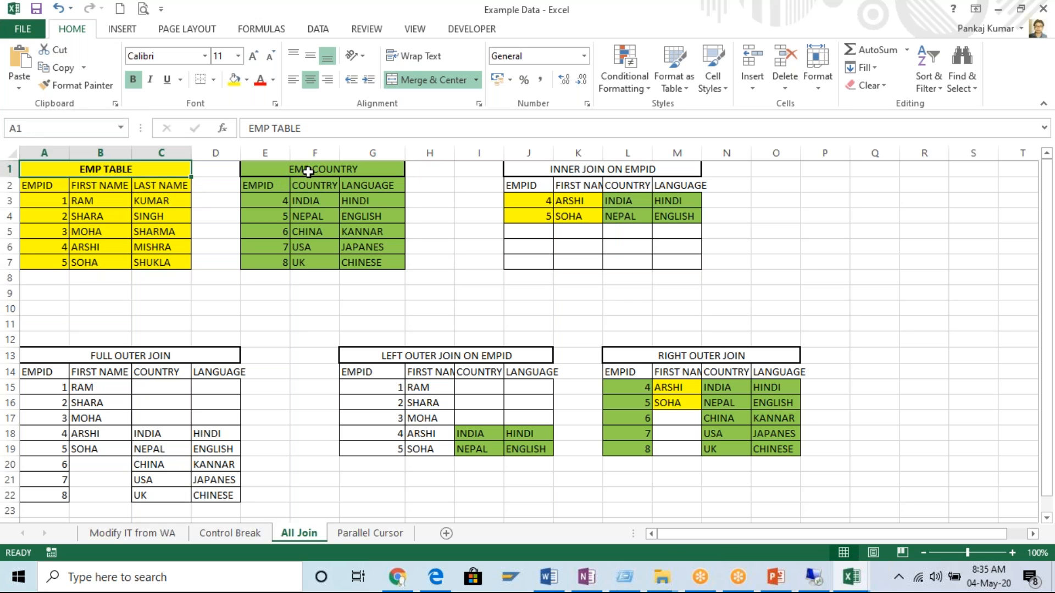
left_click(311, 170)
key("ctrl+b")
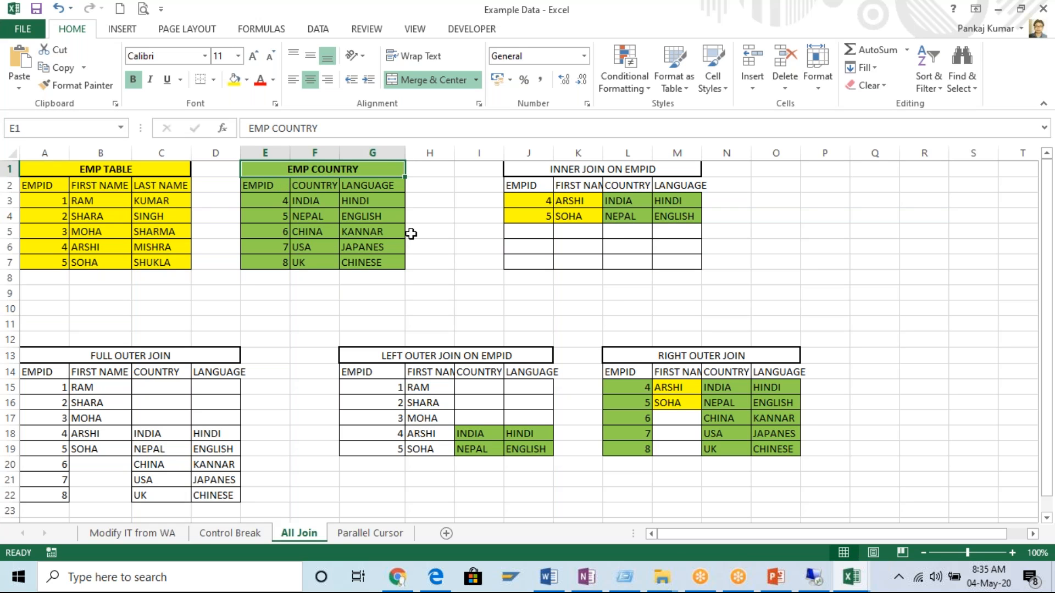
Point out the two source table headings, the INNER JOIN ON EMPID heading and cells in its result rows.
left_click(114, 173)
left_click(315, 167)
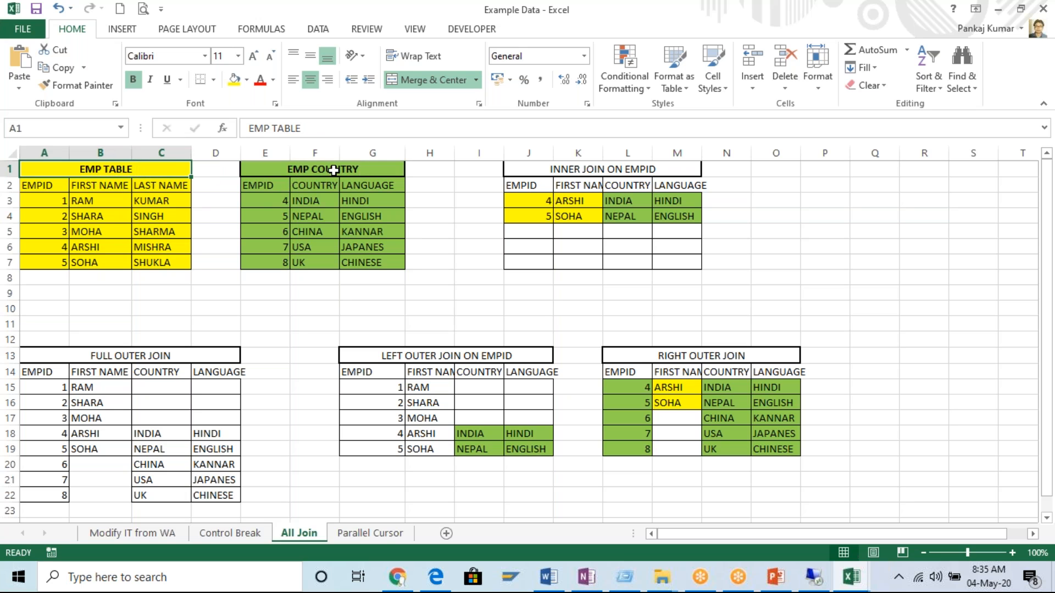
left_click(329, 168)
left_click(606, 171)
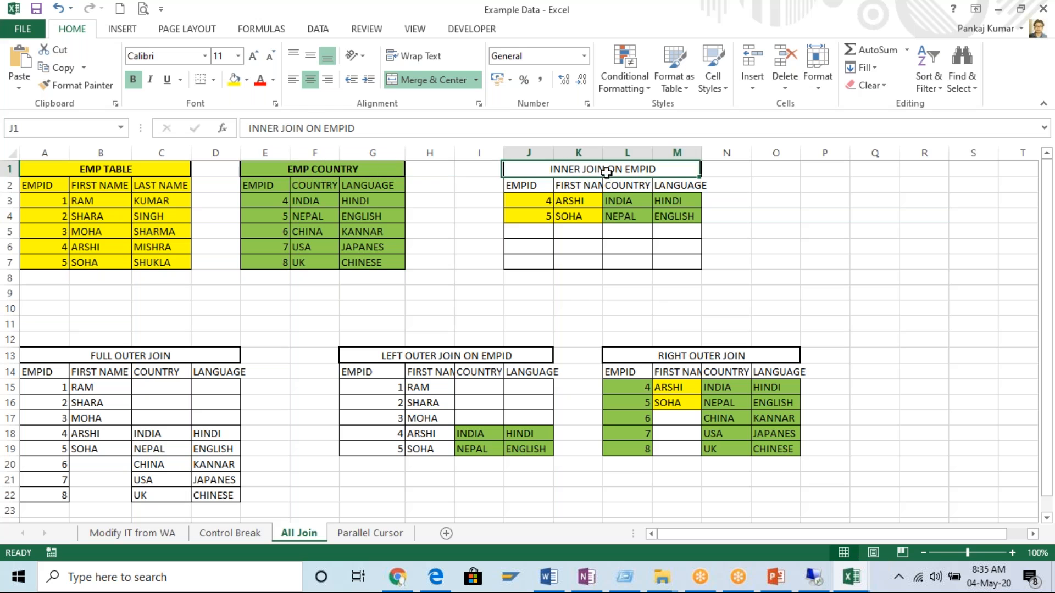
left_click(549, 203)
left_click(657, 215)
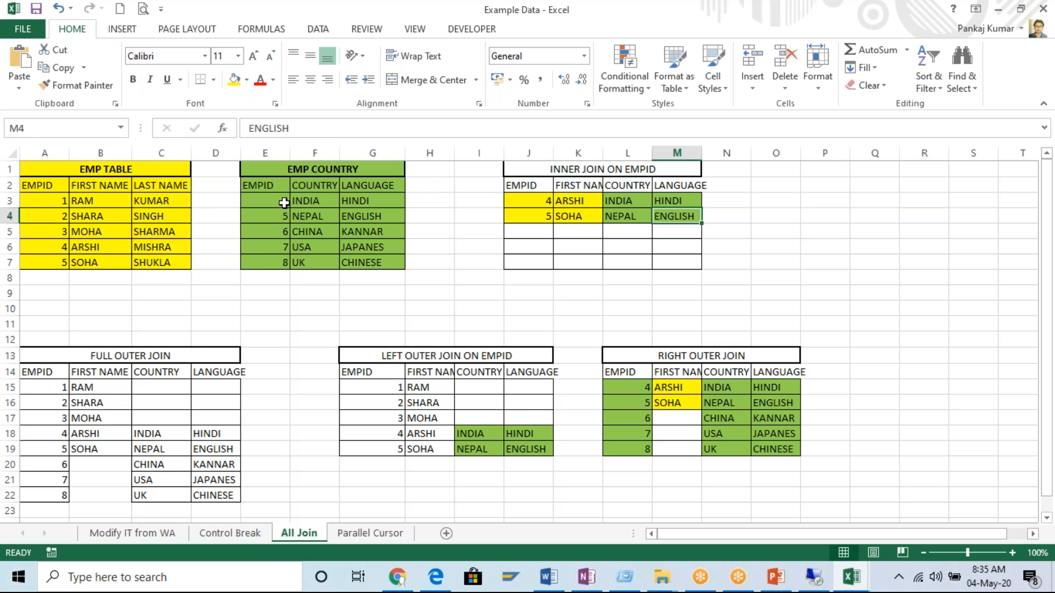
Highlight EMPIDs 4 and 5 in both source tables and compare their full EMPID columns with the inner join.
left_click_drag(282, 203, 284, 219)
key("ctrl+c")
left_click_drag(56, 247, 57, 264)
left_click_drag(271, 201, 274, 218)
key("ctrl+v")
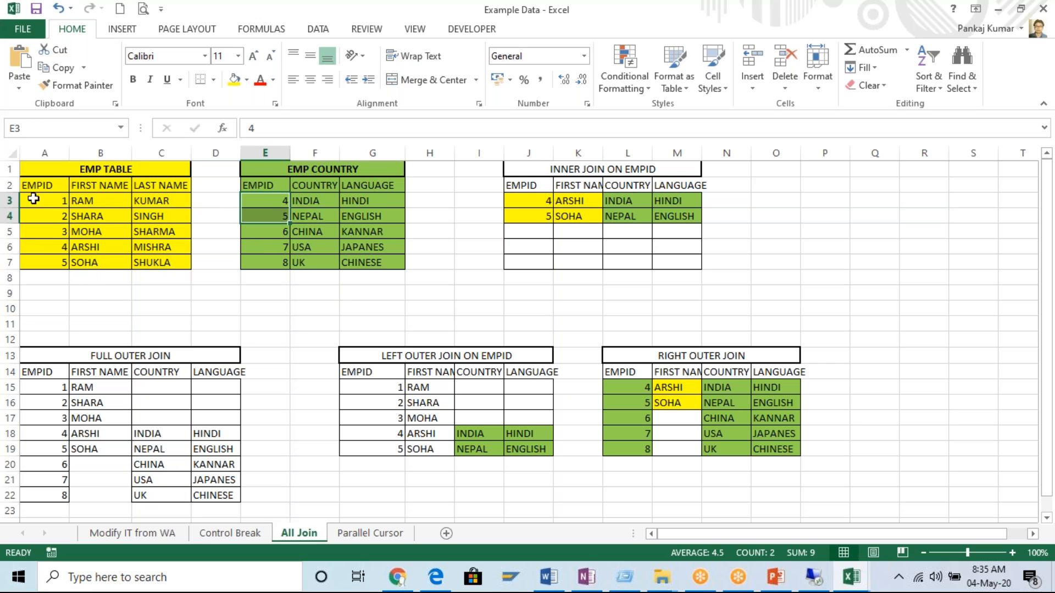
left_click_drag(46, 196, 45, 263)
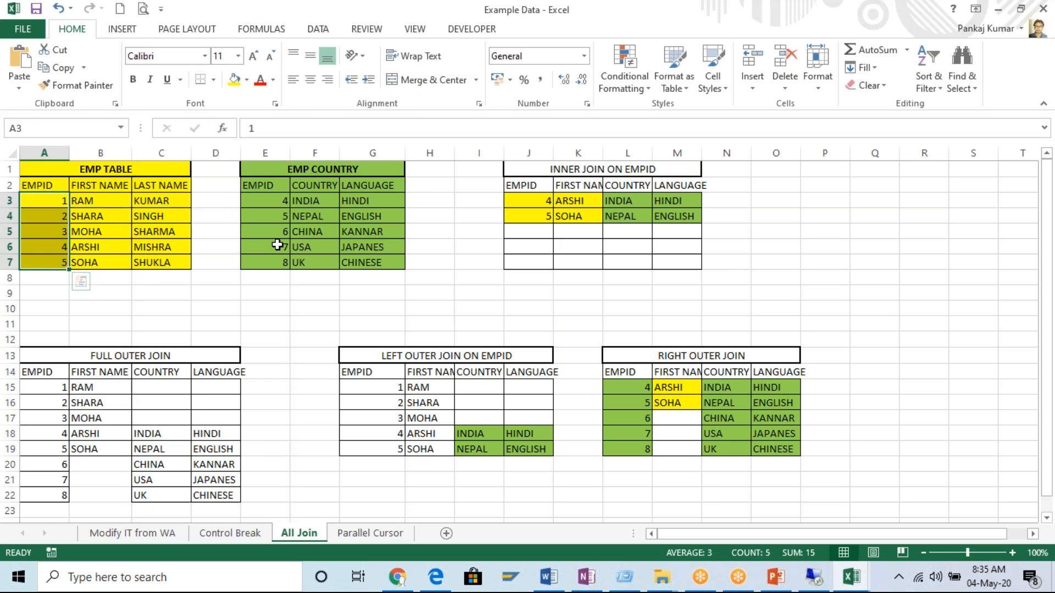
left_click_drag(277, 208, 278, 264)
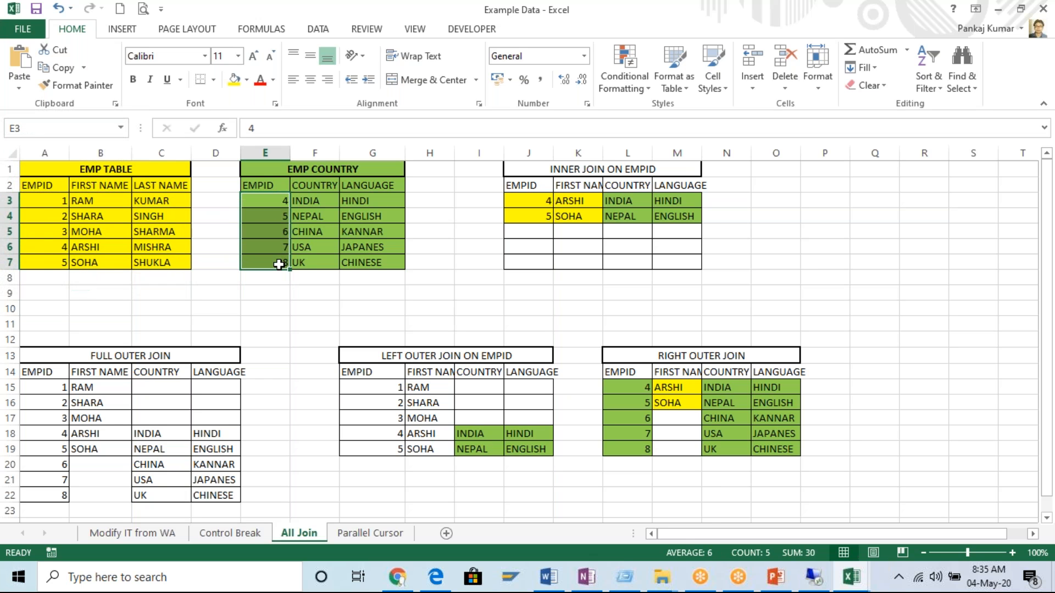
left_click_drag(41, 205, 43, 259)
left_click_drag(276, 201, 278, 262)
left_click(583, 174)
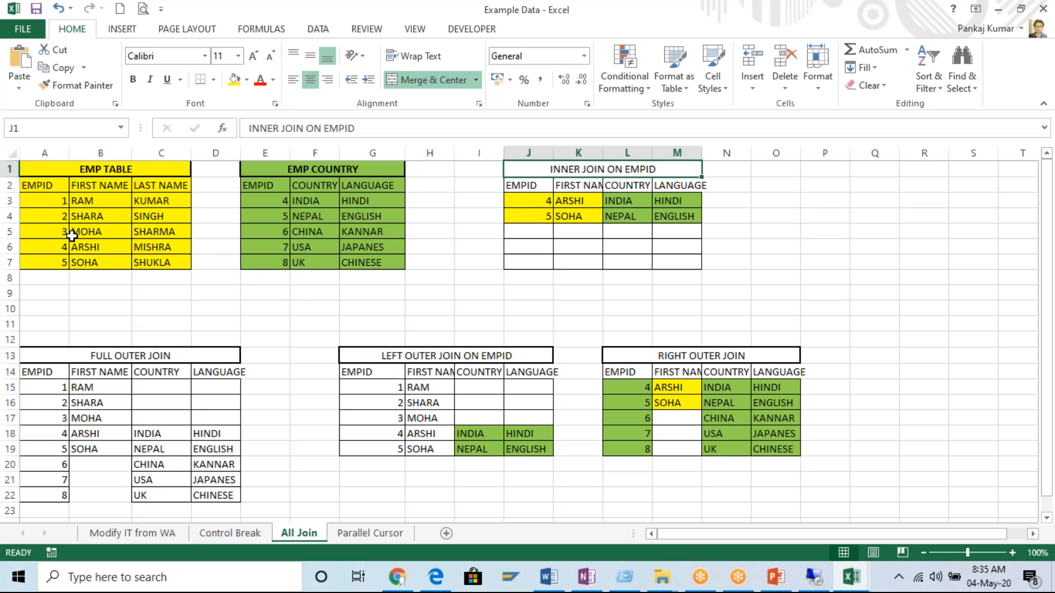
Trace the inner join's first name, country and language values to the source tables, and highlight its result rows J3 to M4.
left_click_drag(541, 208, 579, 220)
left_click_drag(101, 201, 98, 229)
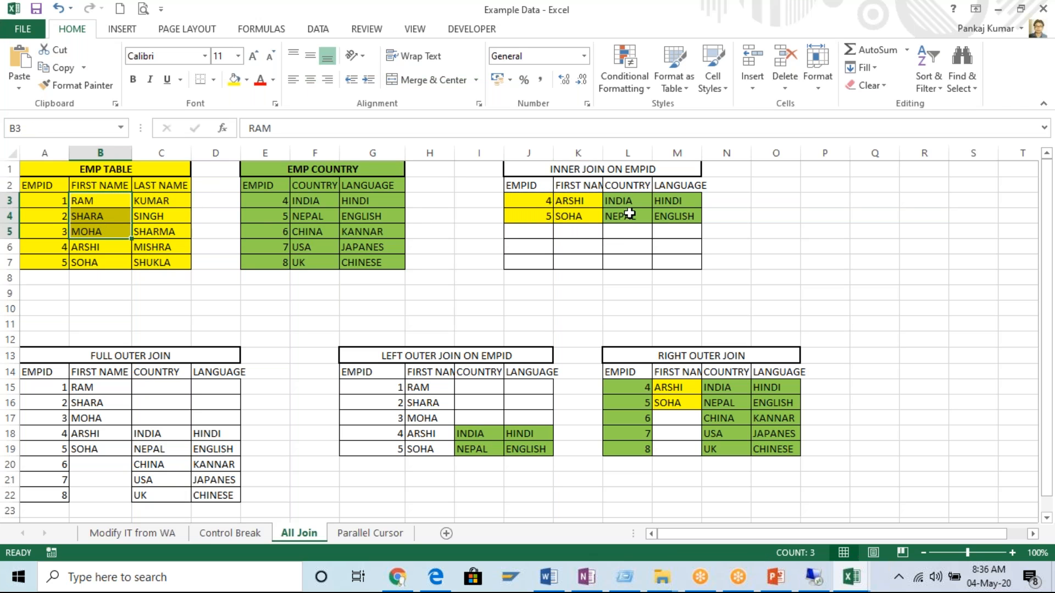
left_click_drag(630, 200, 629, 215)
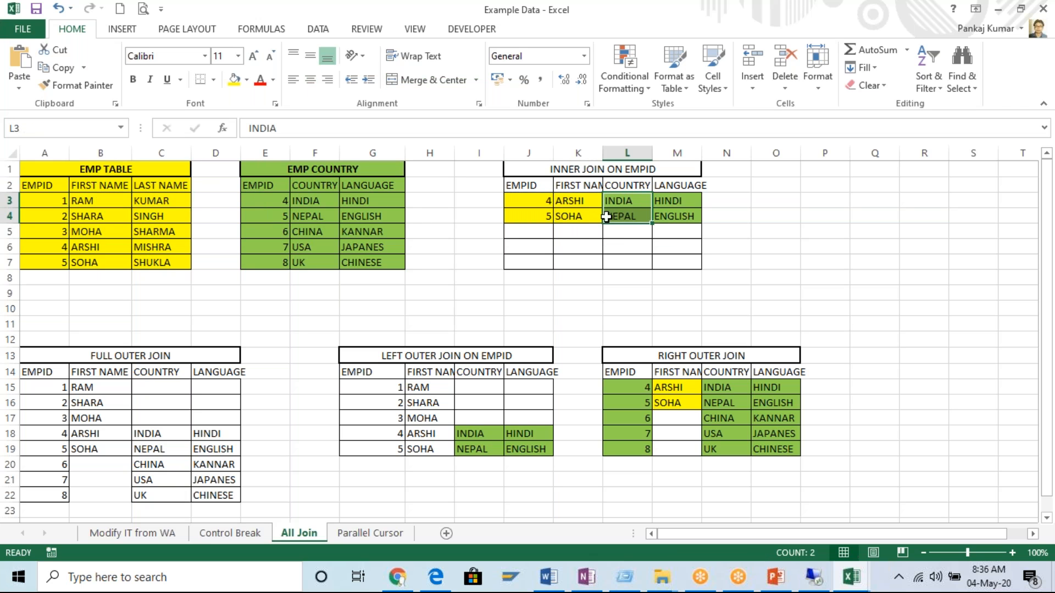
left_click(304, 201)
left_click_drag(307, 202, 308, 217)
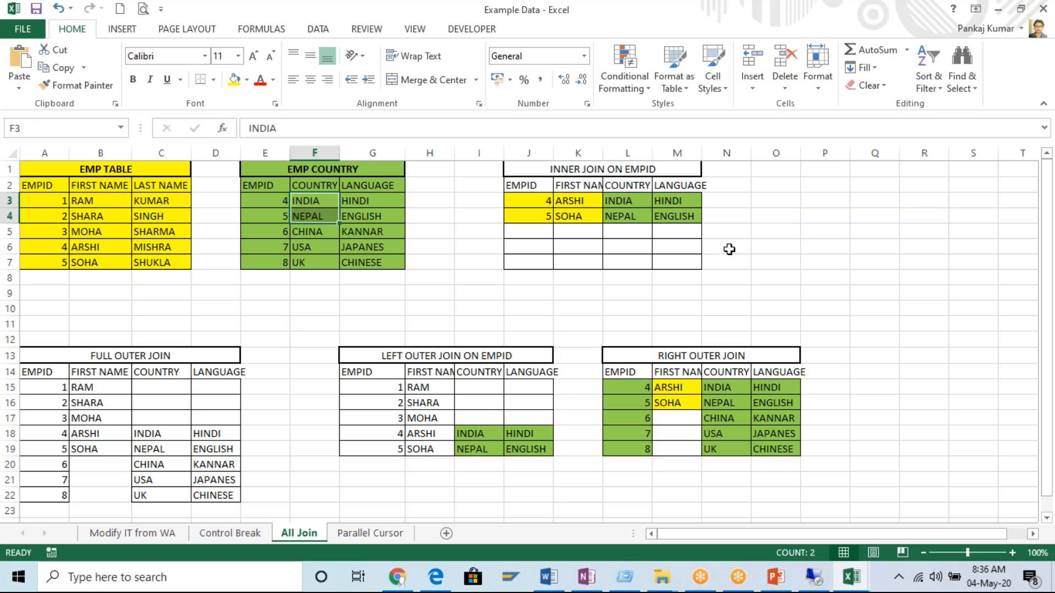
left_click_drag(683, 201, 683, 216)
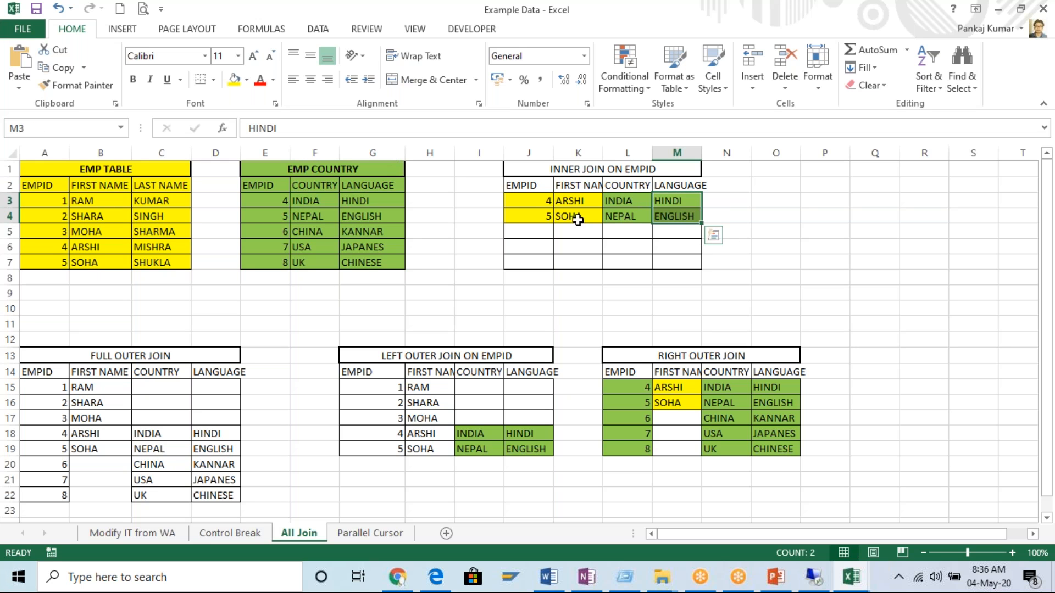
left_click_drag(525, 204, 674, 214)
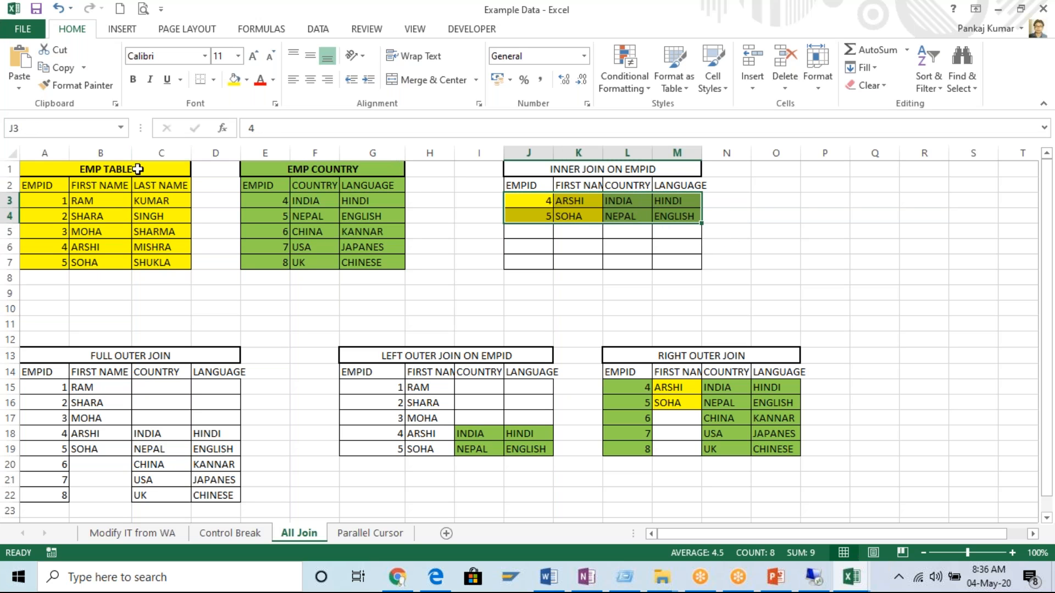
Point out the EMPID headers in both source tables and the EMPID, country and language cells in the inner join.
left_click(46, 189)
left_click(266, 186)
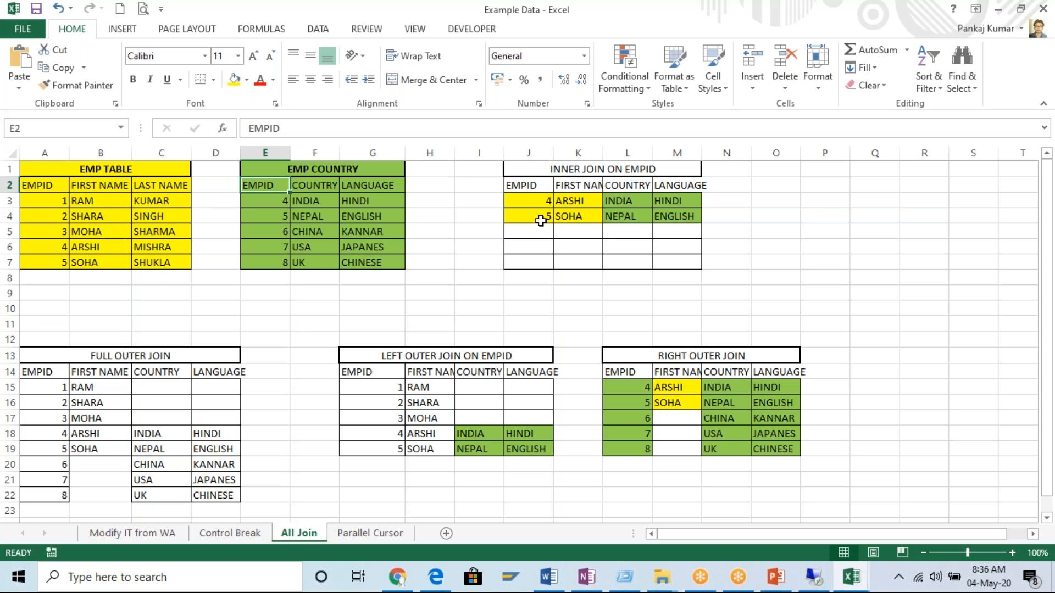
left_click_drag(537, 200, 540, 215)
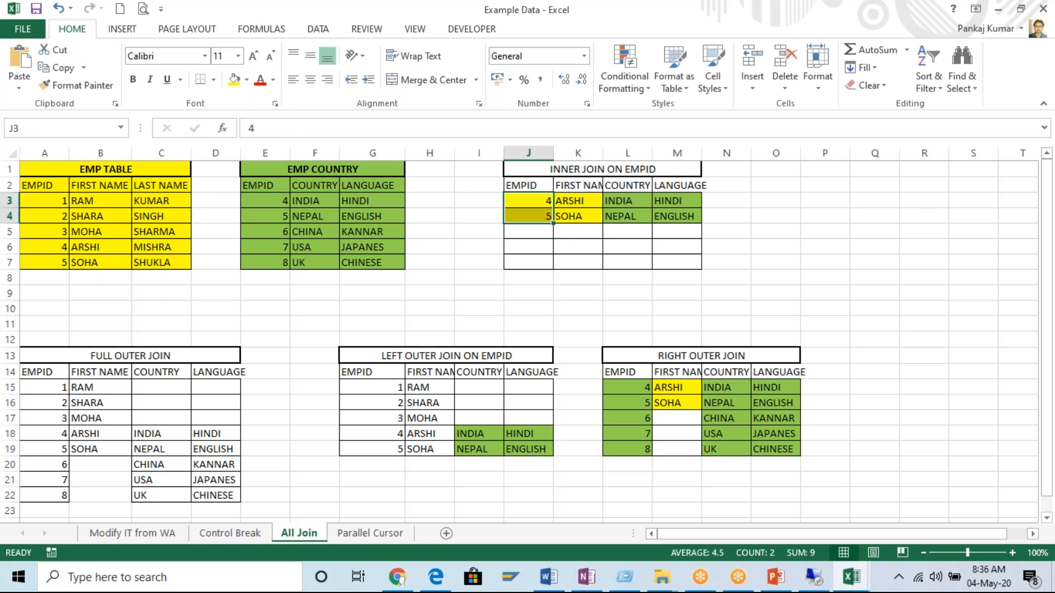
left_click(632, 203)
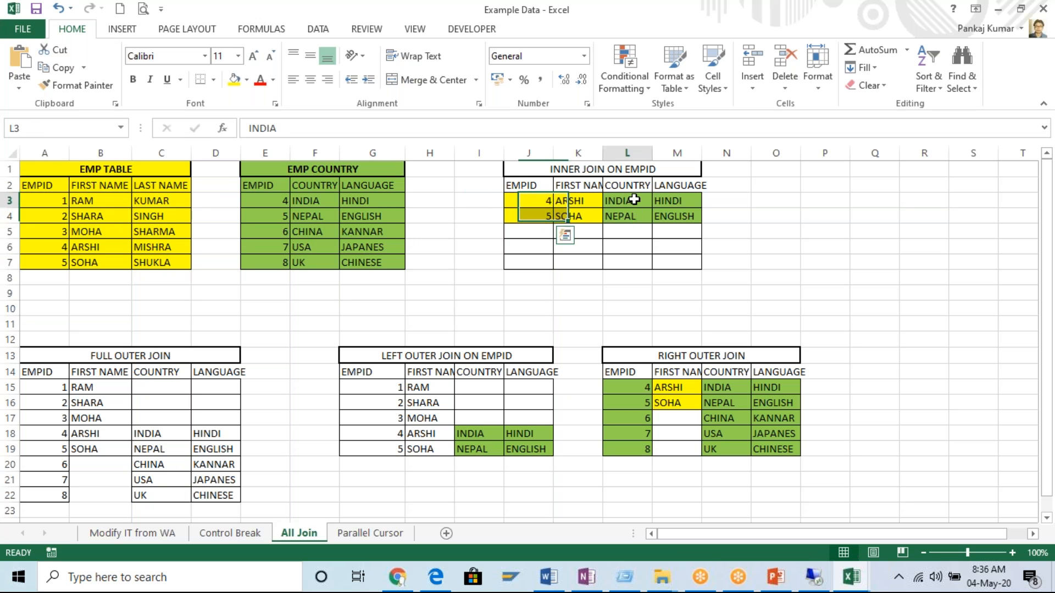
left_click(642, 214)
left_click(673, 215)
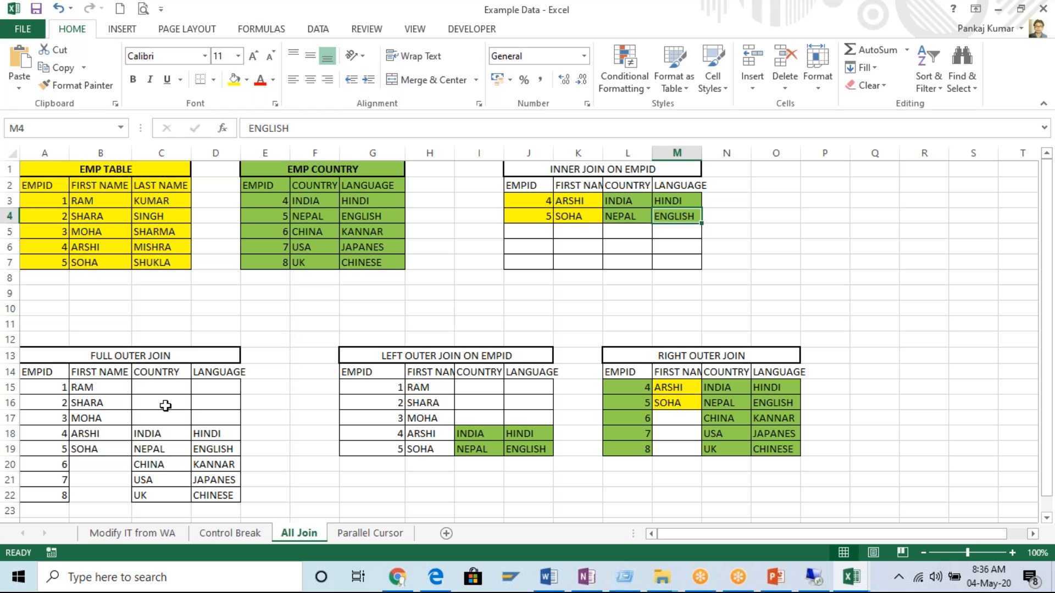
Point out the FULL OUTER JOIN heading and both source tables, and highlight the EMP TABLE data from A2 to C7.
scroll(163, 407, "down", 1)
scroll(159, 396, "up", 1)
left_click(141, 360)
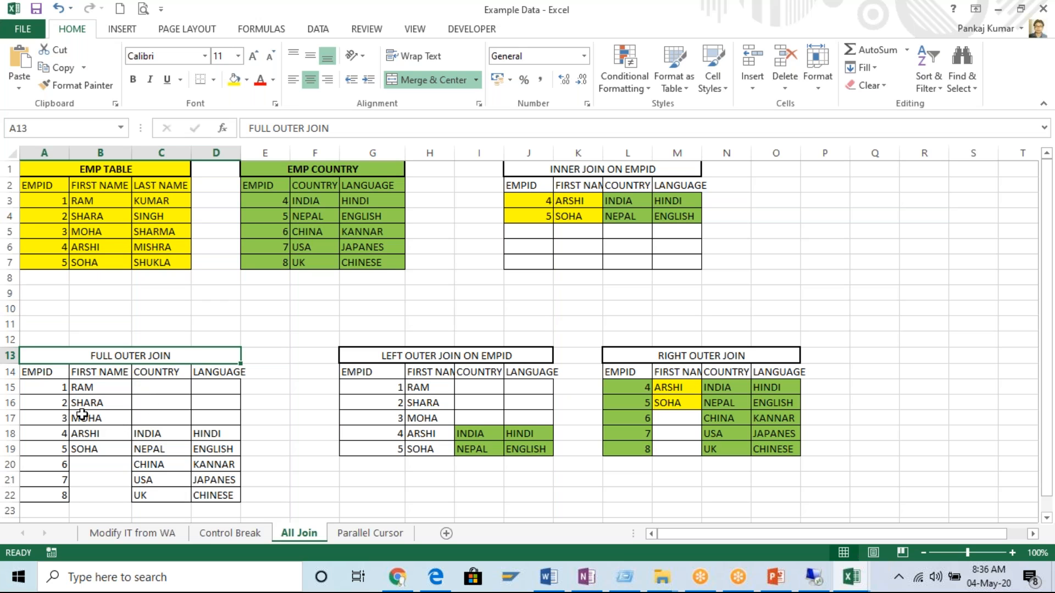
left_click(88, 170)
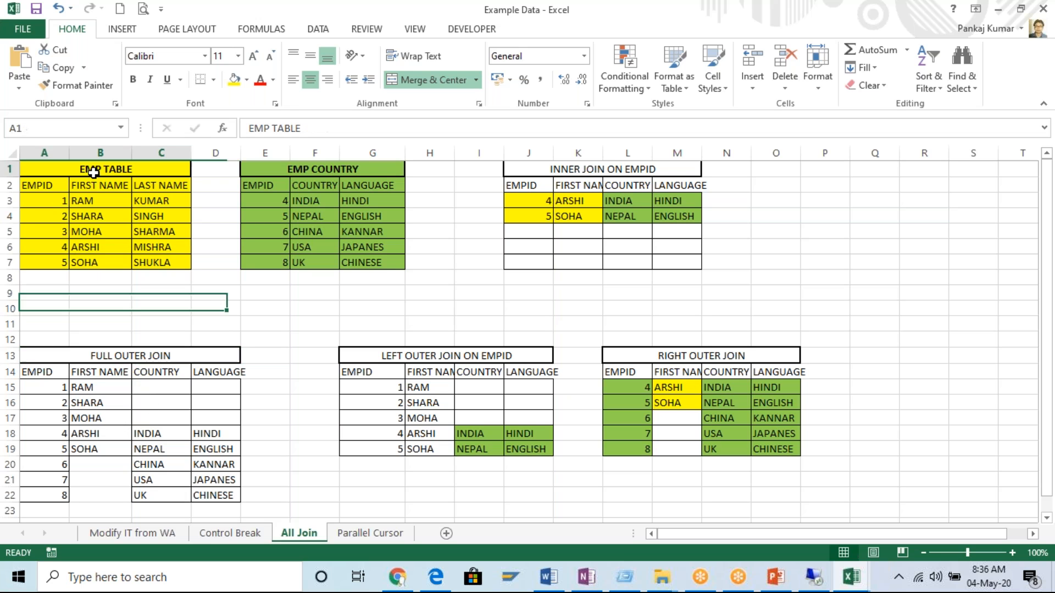
left_click(322, 169)
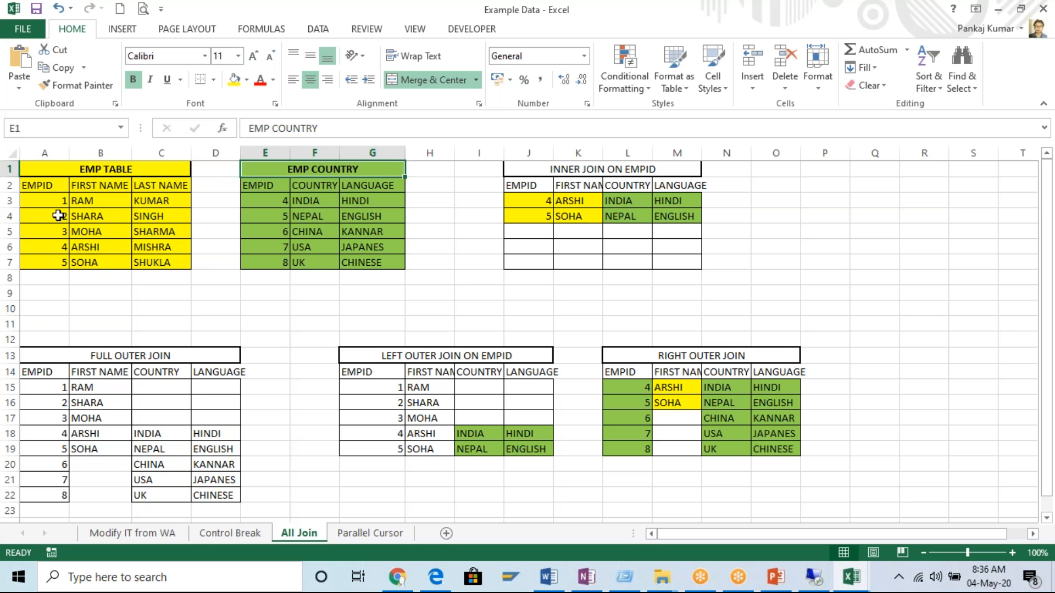
left_click(79, 171)
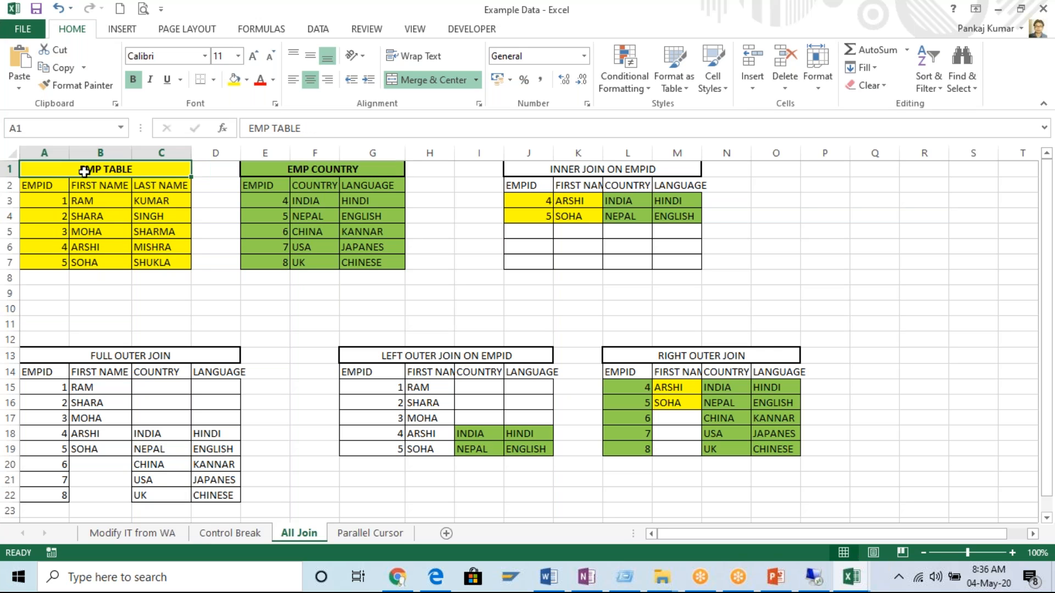
left_click_drag(65, 189, 165, 263)
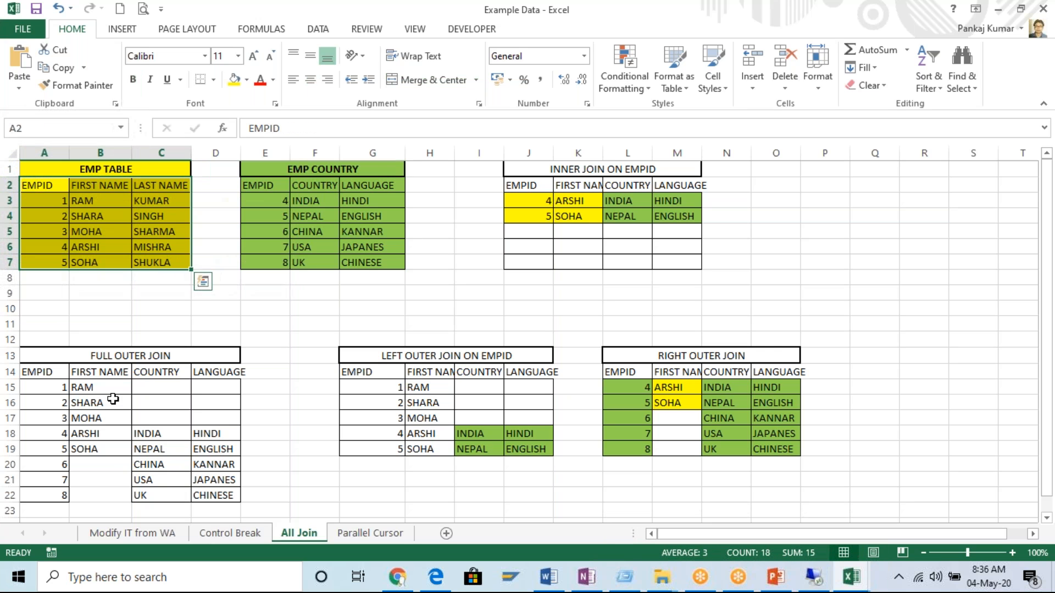
Compare the full outer join's EMPID and FIRST NAME columns with EMP TABLE, and highlight the source LAST NAME values.
left_click_drag(39, 374, 38, 498)
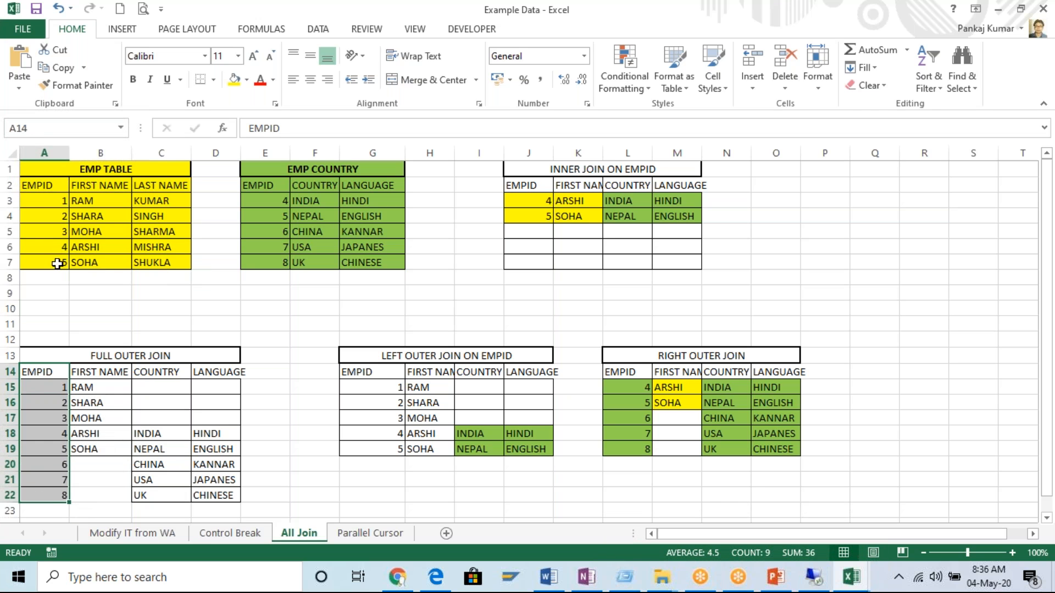
left_click_drag(58, 392, 63, 462)
left_click_drag(94, 203, 92, 265)
left_click_drag(96, 391, 98, 447)
left_click_drag(150, 203, 153, 262)
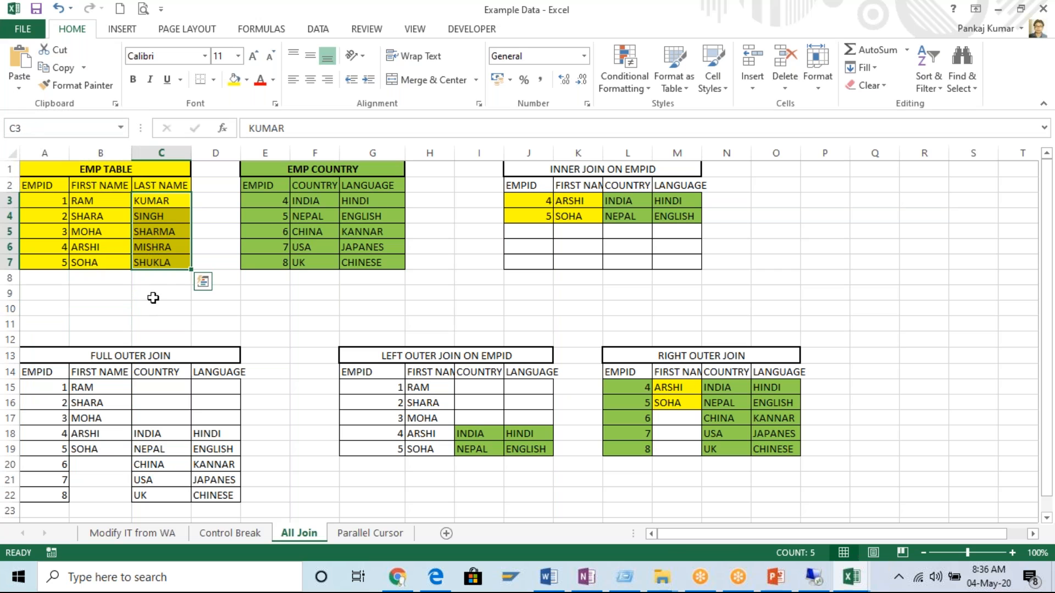
Point out the FULL OUTER JOIN heading and its FIRST NAME, COUNTRY and LANGUAGE column headers.
left_click(133, 361)
left_click(104, 374)
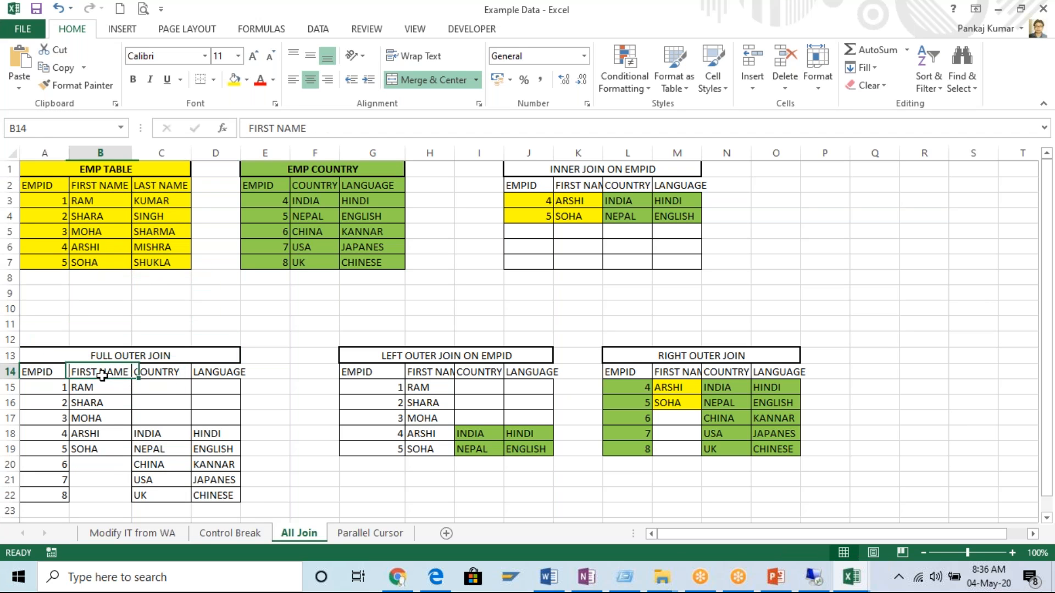
left_click(161, 377)
left_click(213, 375)
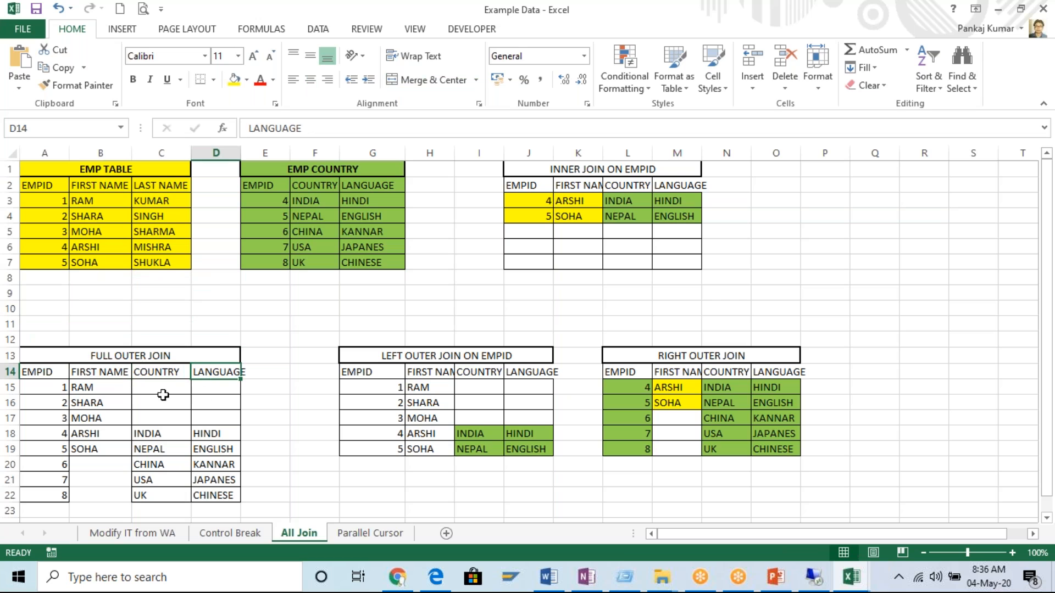
left_click(149, 377)
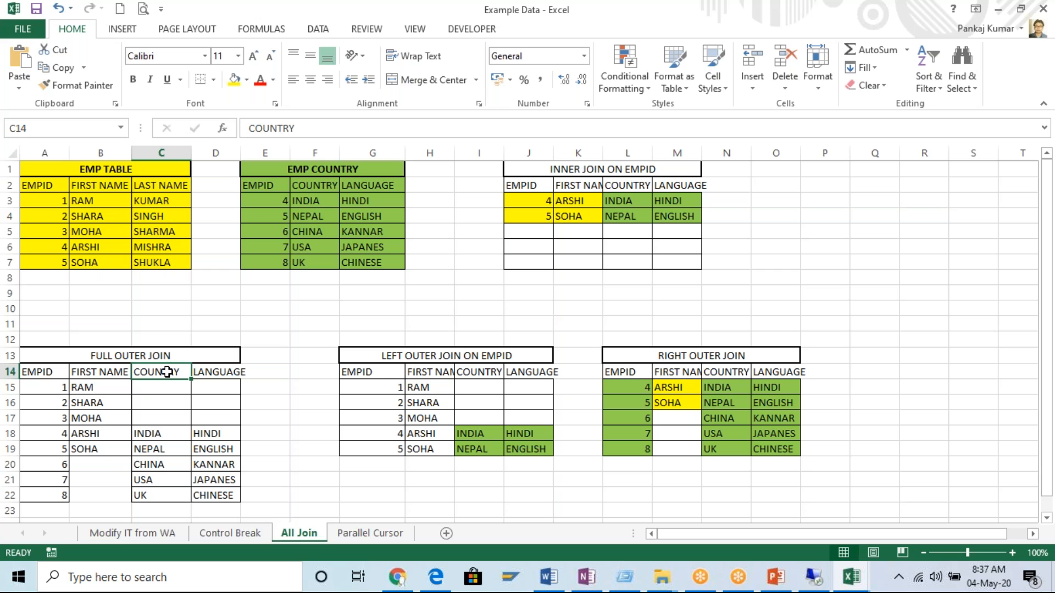
Highlight the source LAST NAME values, then the full outer join's header row and its FIRST NAME and COUNTRY columns.
left_click_drag(159, 200, 160, 262)
left_click_drag(42, 373, 211, 374)
left_click_drag(99, 391, 98, 449)
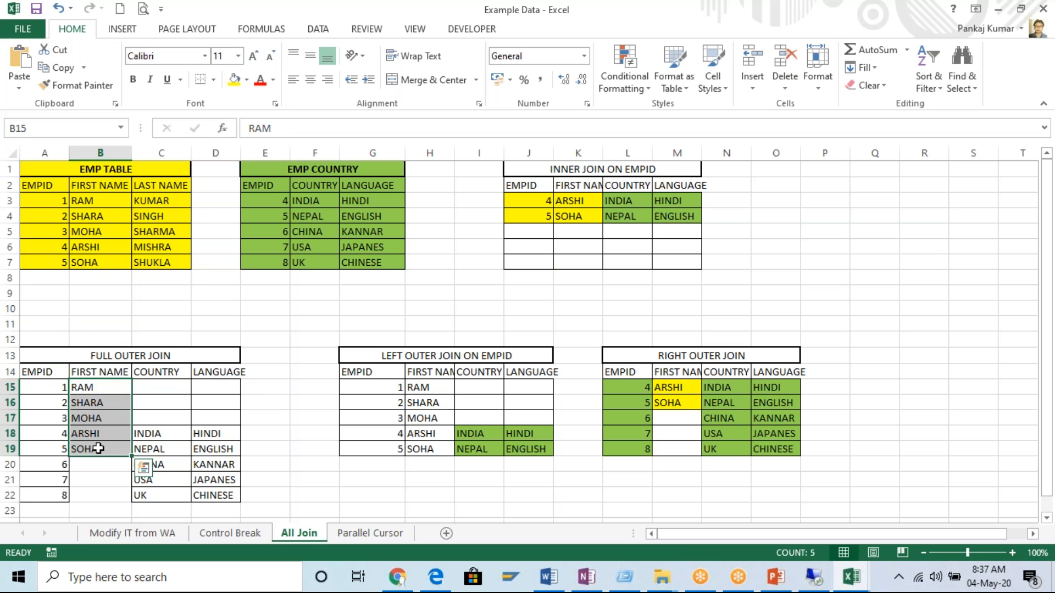
left_click_drag(158, 389, 160, 497)
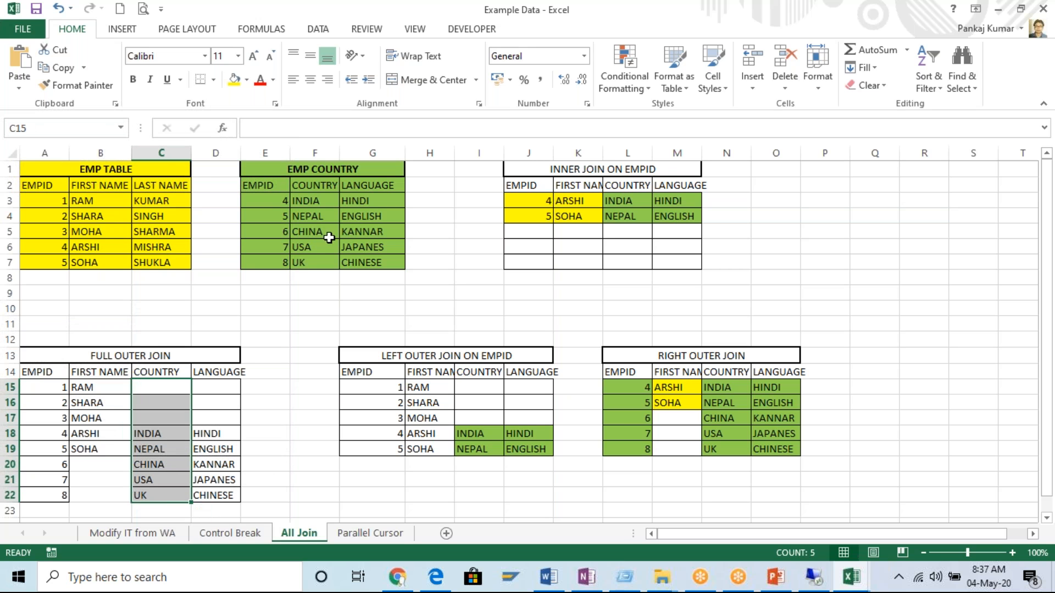
Compare the EMPID, COUNTRY and LANGUAGE values of EMP COUNTRY with rows 18 to 22 of the full outer join.
left_click(318, 170)
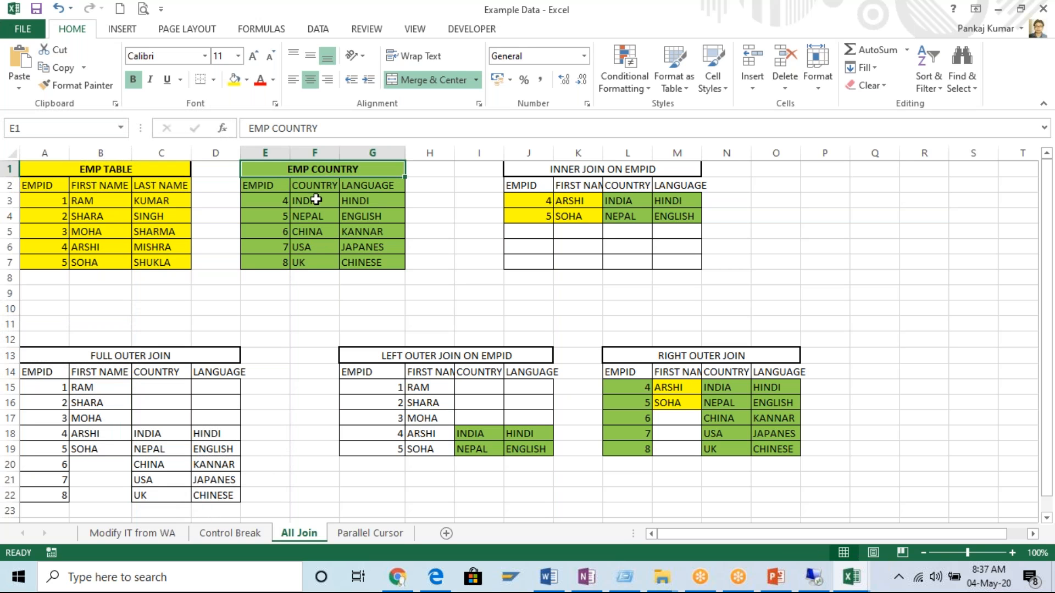
left_click_drag(282, 206, 281, 264)
left_click_drag(61, 437, 54, 497)
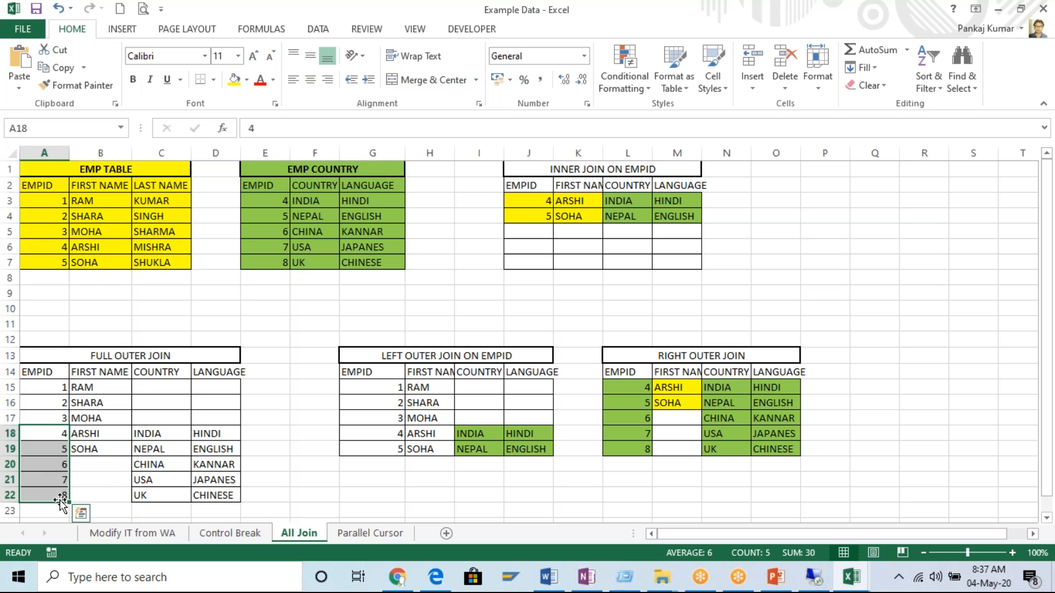
left_click_drag(310, 205, 302, 263)
left_click_drag(165, 431, 161, 493)
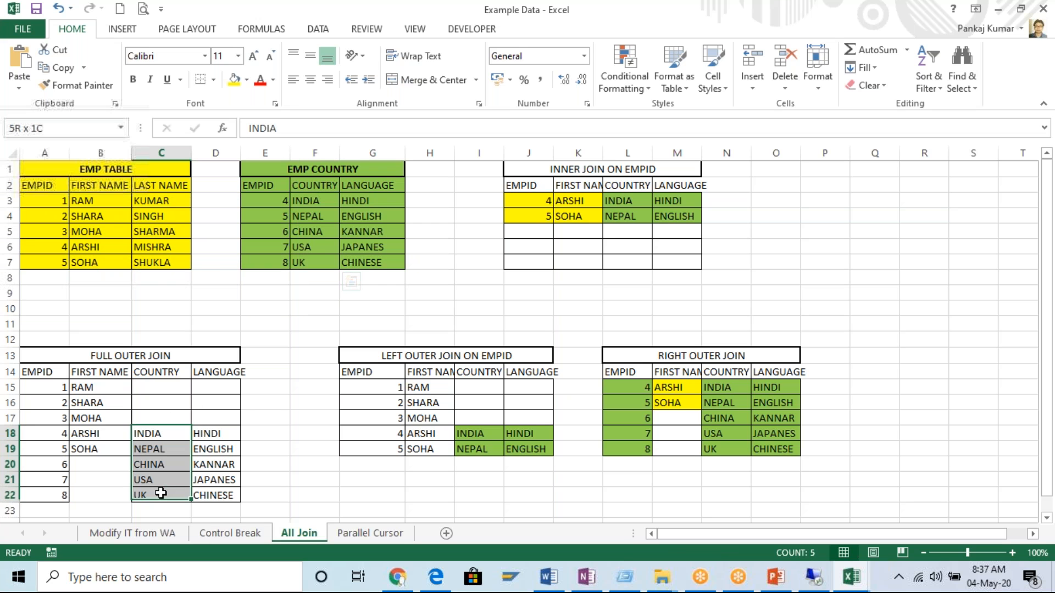
left_click_drag(365, 187, 364, 263)
left_click_drag(217, 434, 213, 491)
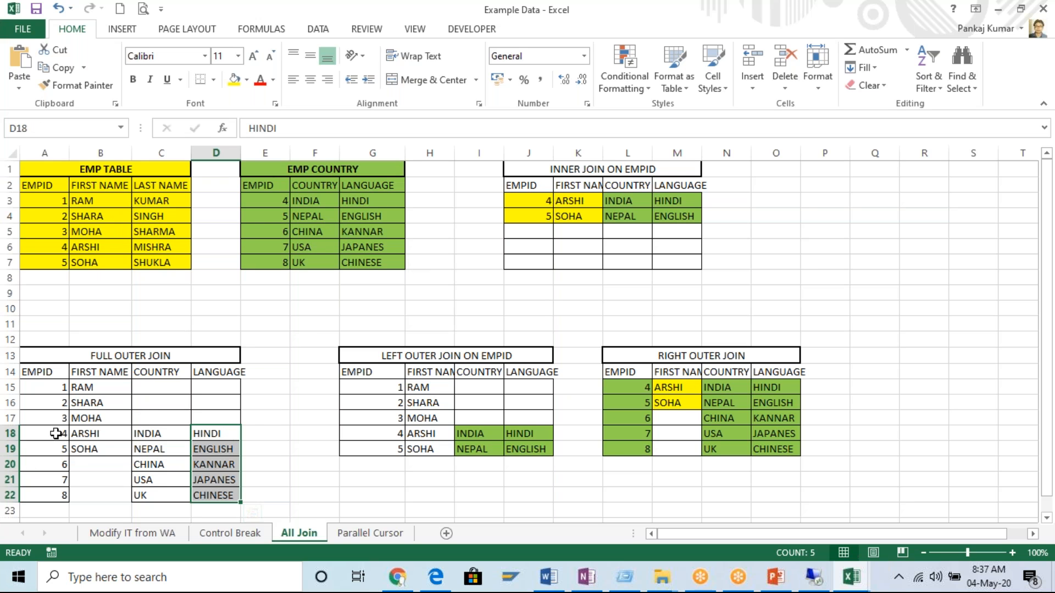
Point out the full and left outer join headings, and highlight the EMP TABLE and EMP COUNTRY source tables.
left_click(141, 354)
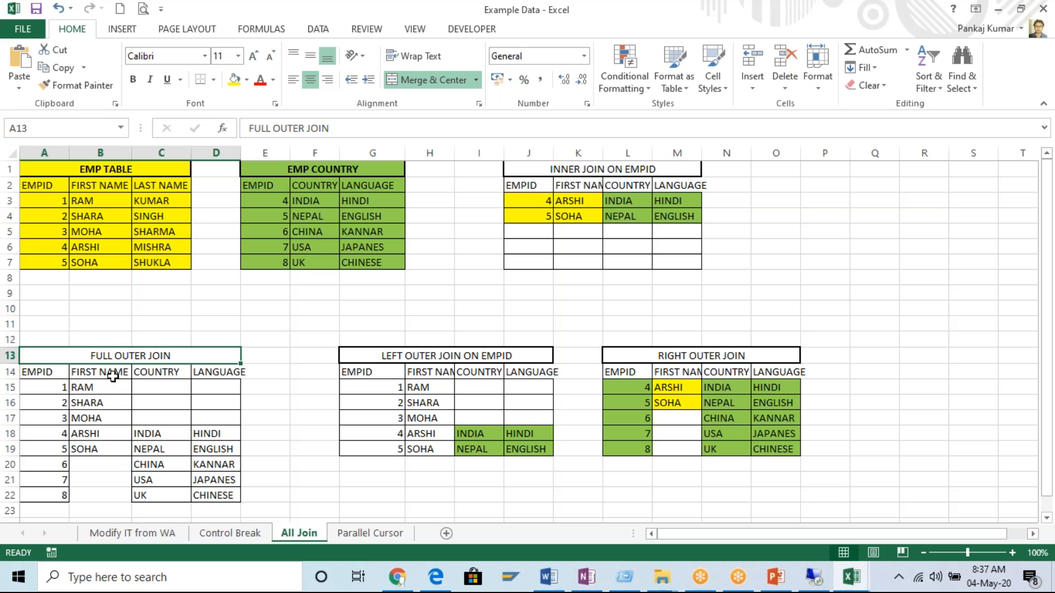
left_click(435, 357)
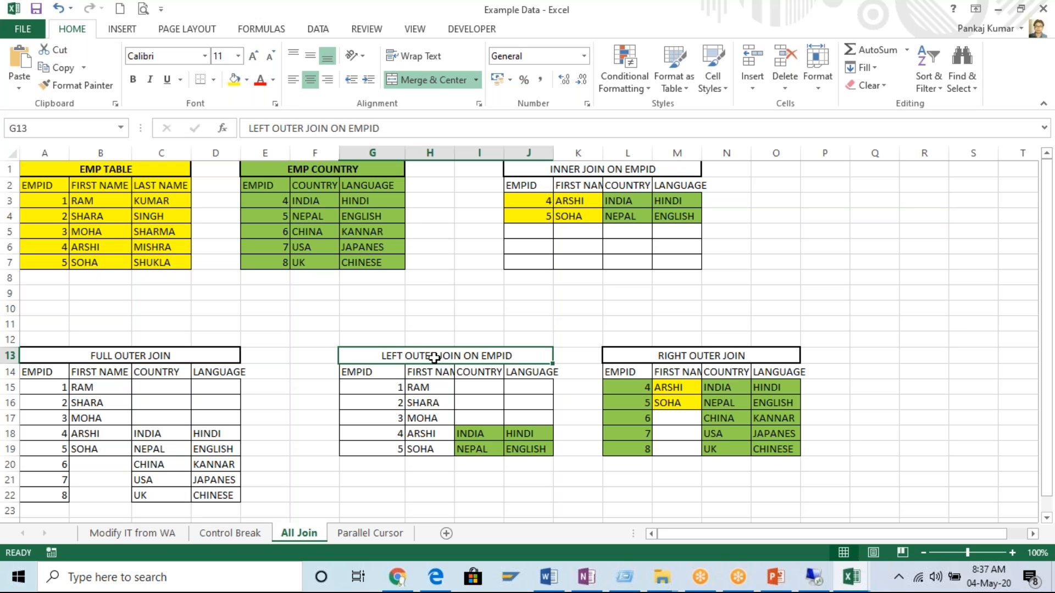
left_click(428, 388)
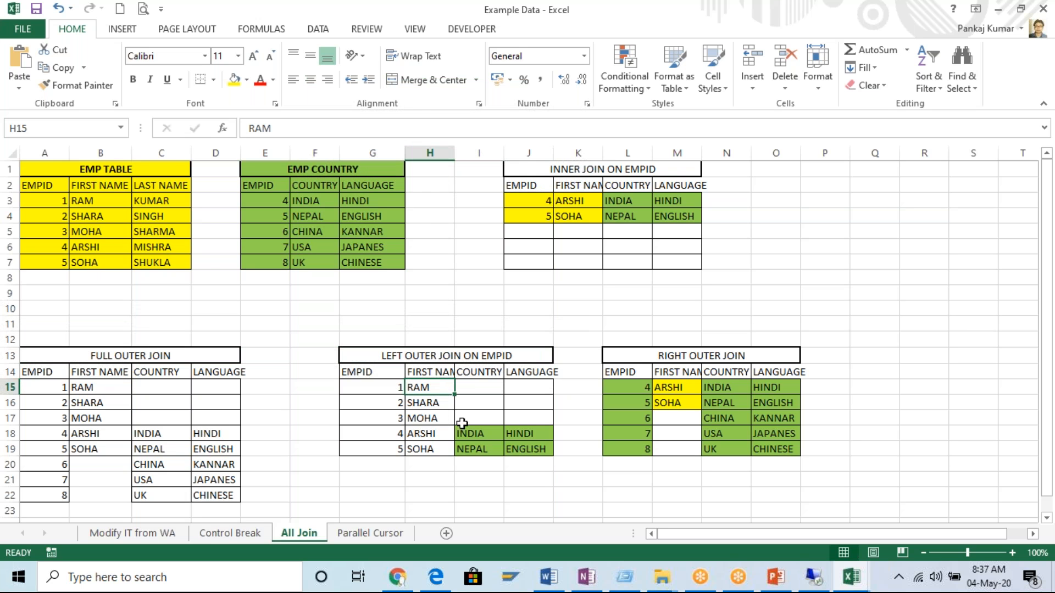
left_click_drag(84, 170, 147, 259)
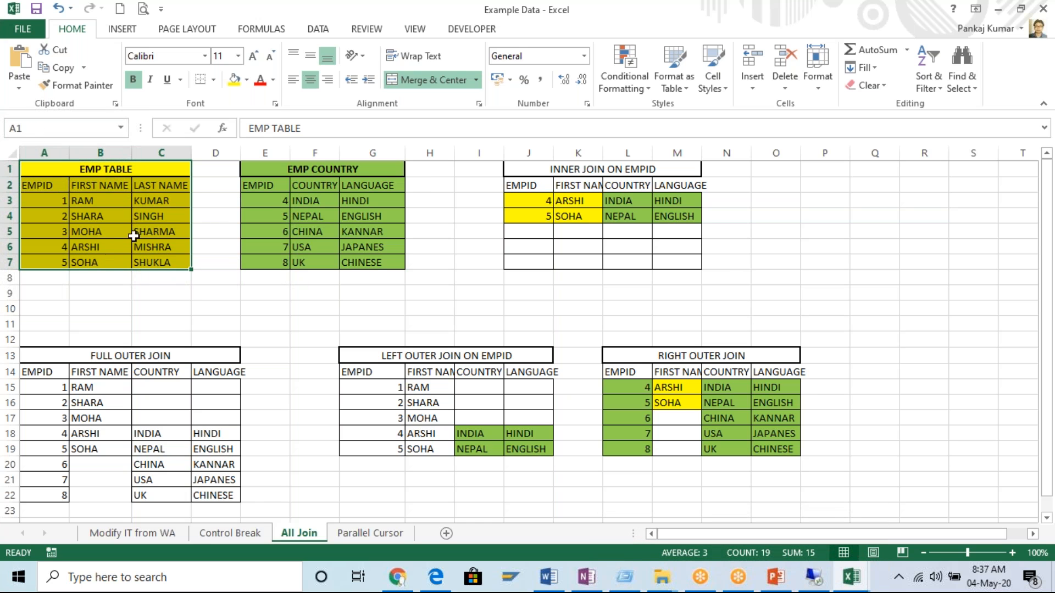
left_click_drag(306, 171, 333, 264)
left_click(338, 175)
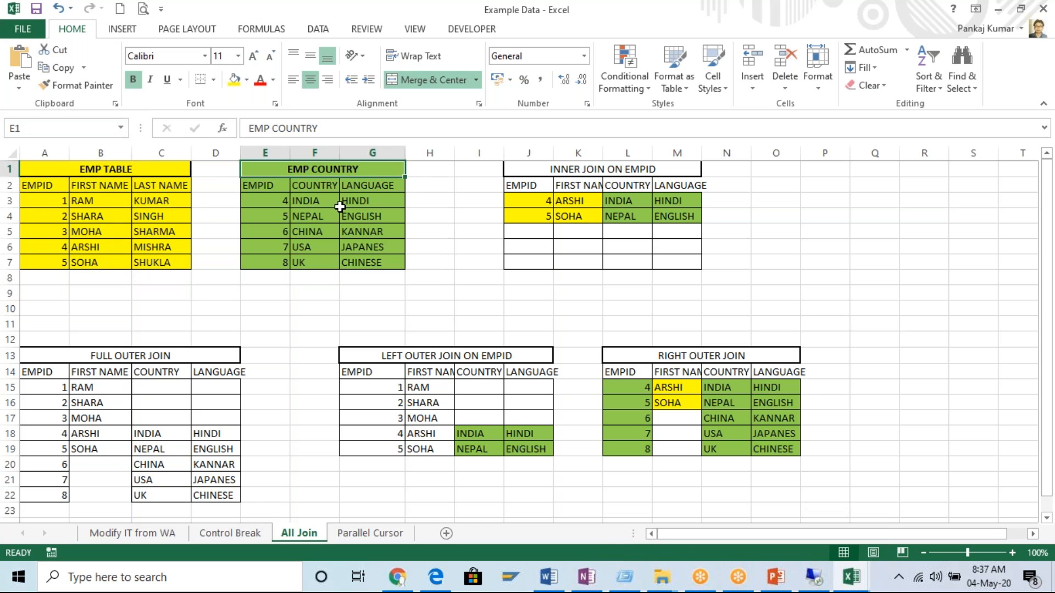
left_click(327, 264, "shift")
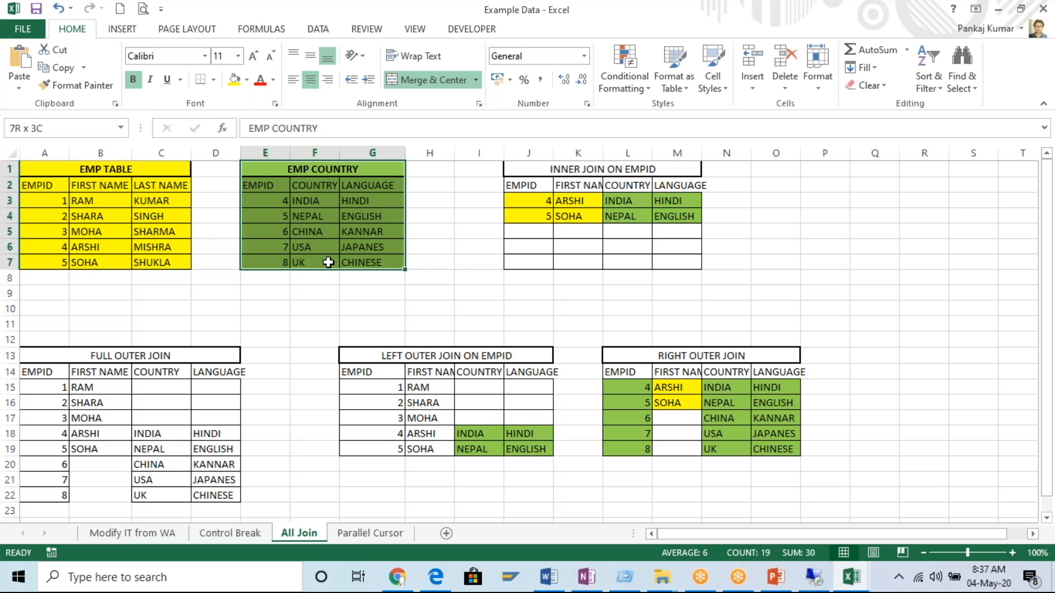
left_click_drag(81, 172, 134, 259)
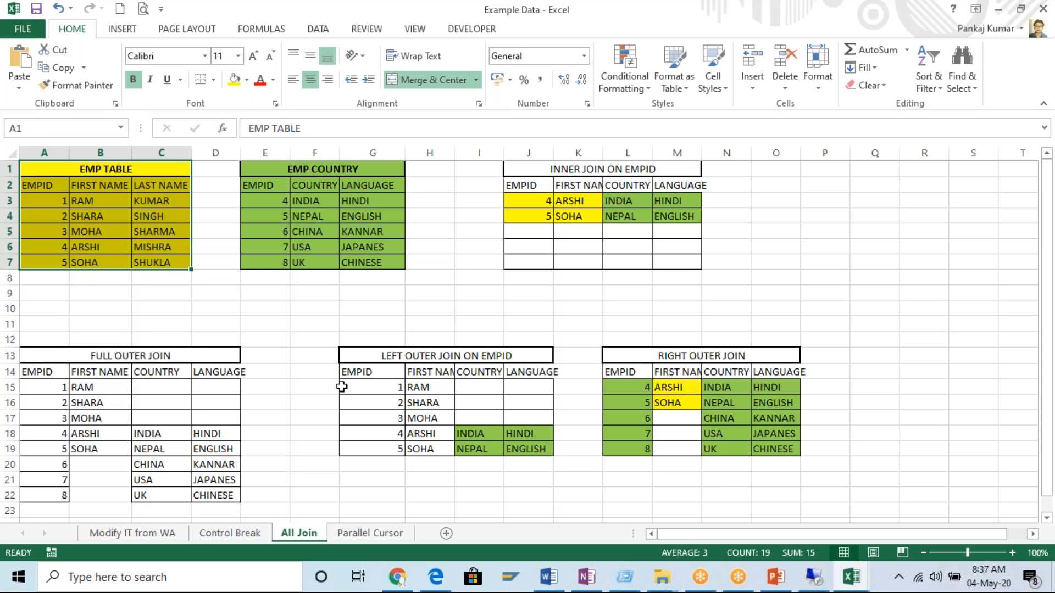
Compare the left outer join's EMPID and FIRST NAME columns with the same columns of EMP TABLE.
left_click_drag(354, 372, 432, 374)
left_click_drag(34, 185, 95, 260)
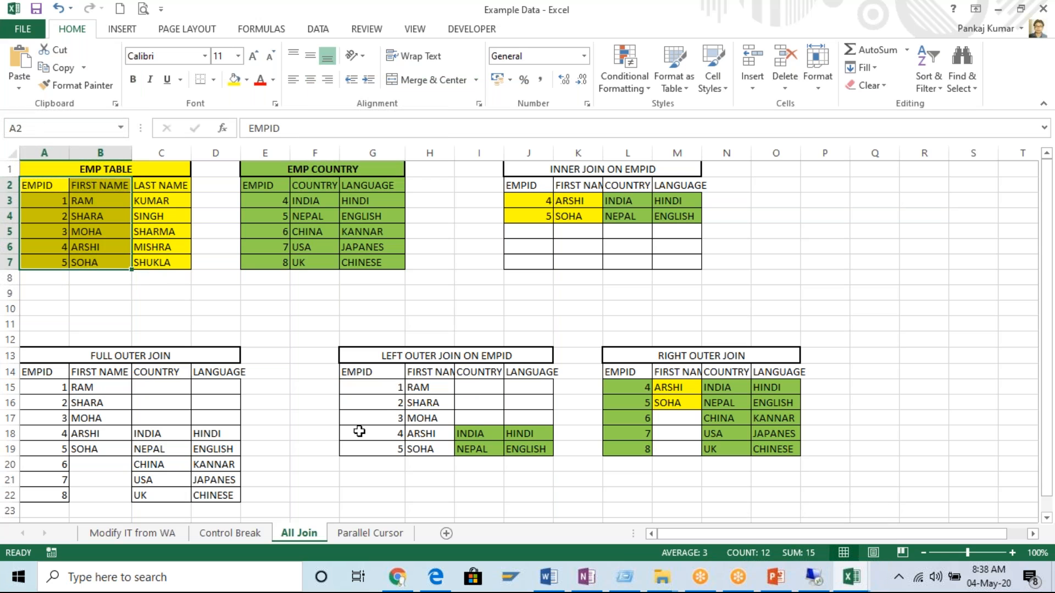
left_click_drag(386, 394, 391, 450)
left_click_drag(435, 387, 436, 449)
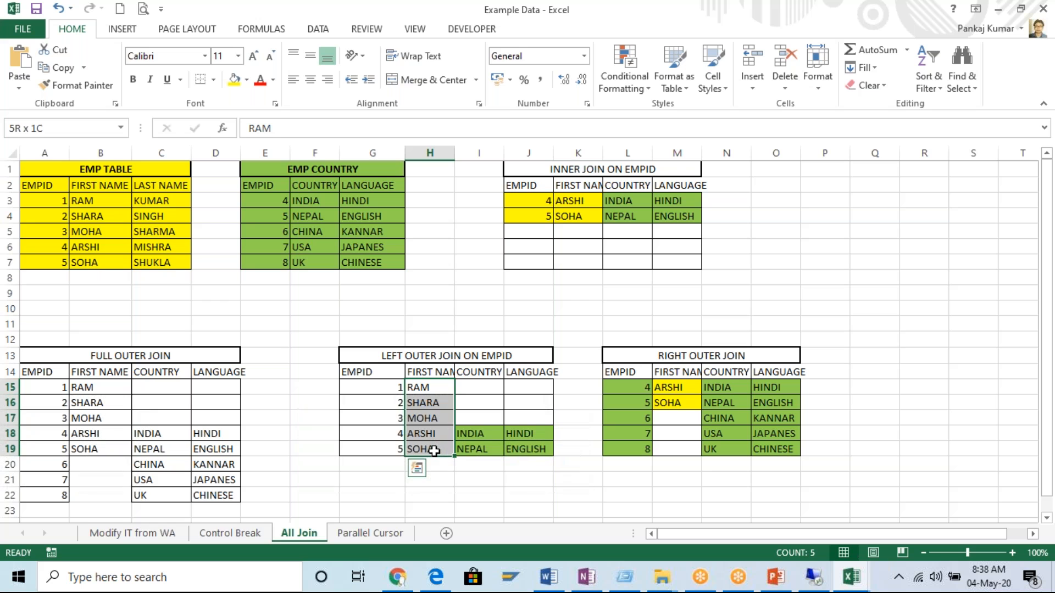
Trace the left outer join's COUNTRY and LANGUAGE values in I18 to J19 to the source rows with EMPID 4 and 5.
left_click(491, 373)
left_click(540, 373)
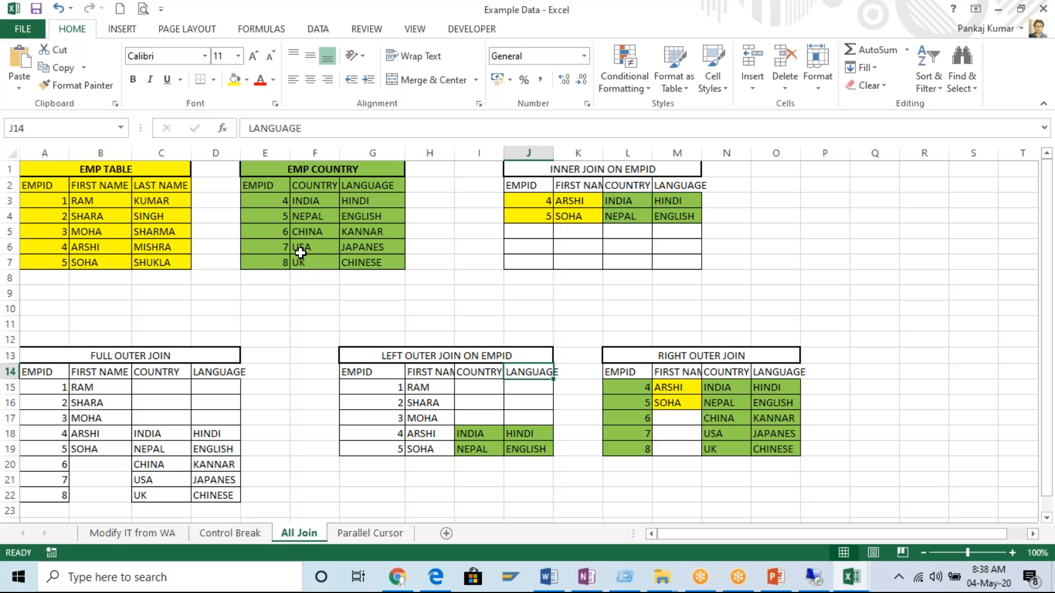
left_click_drag(301, 200, 281, 216)
left_click_drag(56, 248, 51, 262)
left_click_drag(311, 203, 359, 220)
left_click_drag(473, 434, 528, 451)
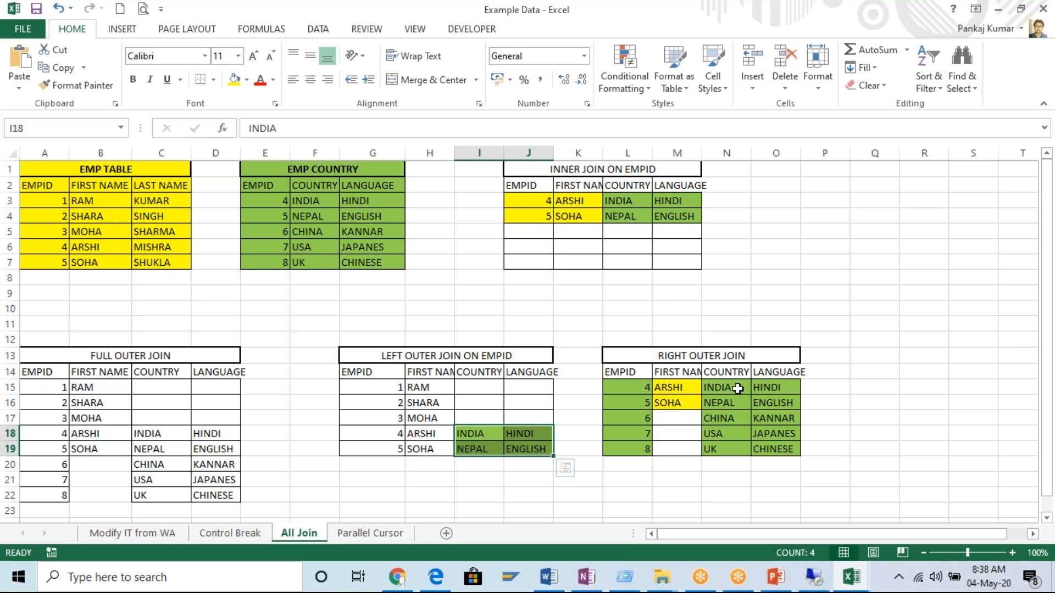
Point out the RIGHT OUTER JOIN heading, and highlight the EMP COUNTRY table and its column headers.
left_click(714, 357)
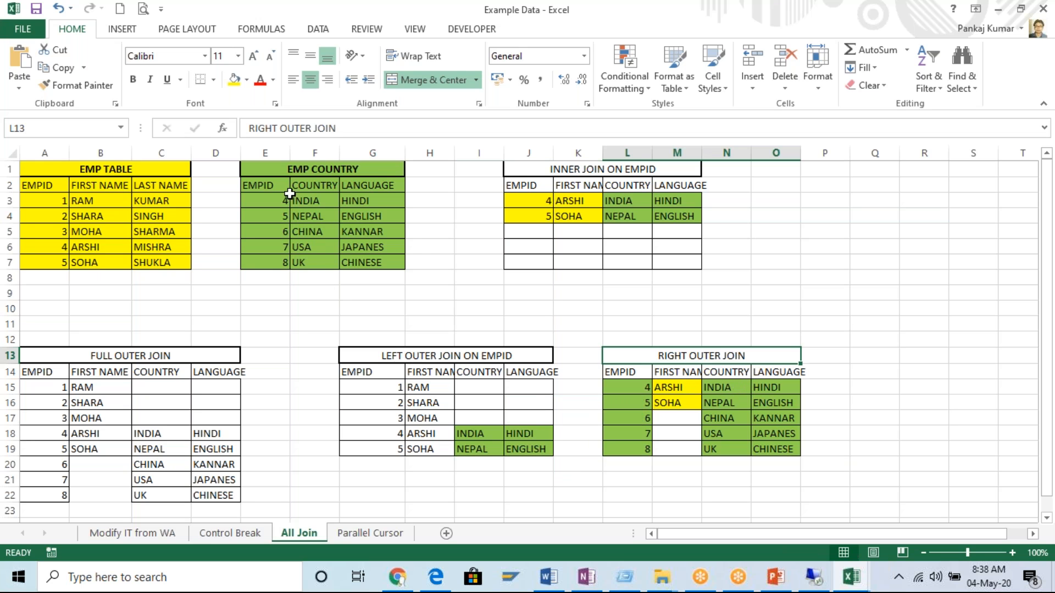
left_click_drag(283, 170, 365, 254)
left_click_drag(322, 171, 369, 261)
left_click_drag(278, 170, 388, 262)
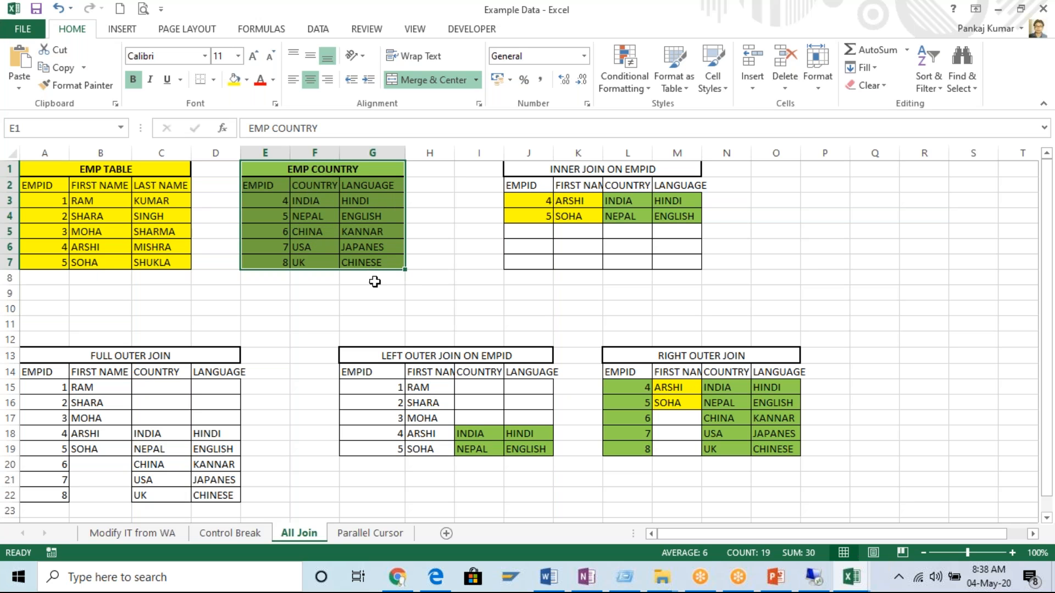
left_click(275, 194)
left_click(311, 187)
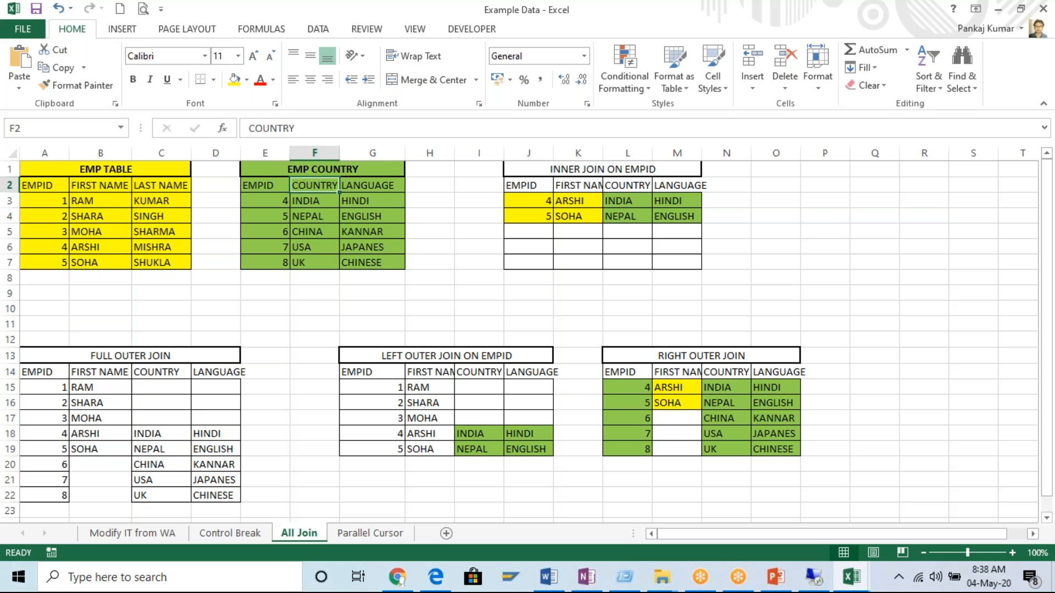
left_click(371, 187)
Compare the right outer join's EMPID, COUNTRY and LANGUAGE columns with the matching columns of EMP COUNTRY.
left_click_drag(628, 378, 627, 449)
left_click_drag(275, 214, 283, 263)
left_click_drag(644, 392, 633, 453)
left_click_drag(320, 205, 329, 262)
left_click_drag(730, 391, 730, 449)
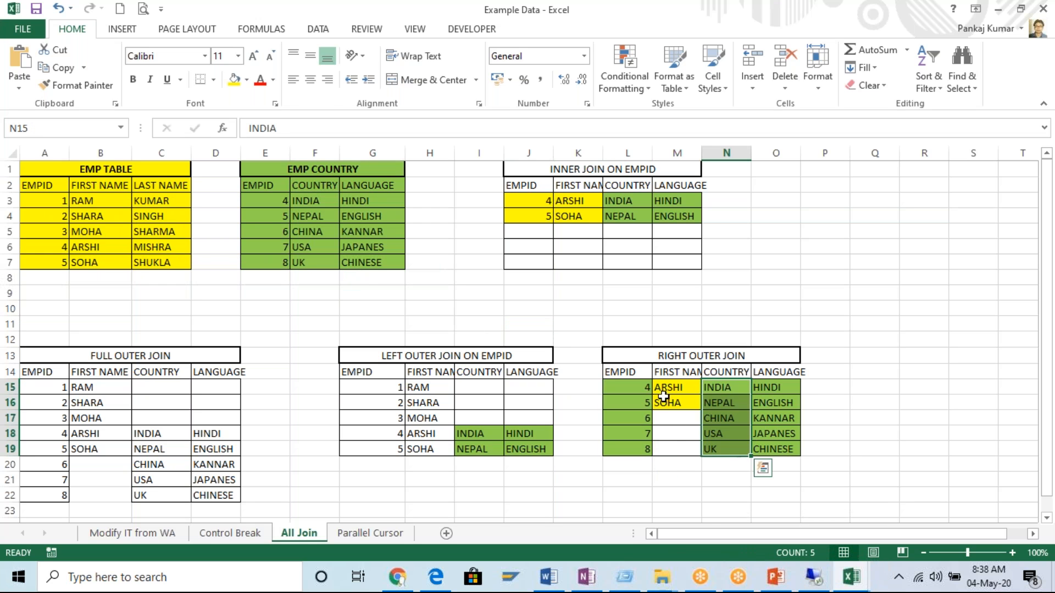
left_click_drag(356, 205, 374, 263)
left_click_drag(778, 386, 789, 448)
Trace the right outer join's FIRST NAME cells M15 and M16 to rows 6 and 7 of EMP TABLE.
left_click_drag(673, 388, 671, 401)
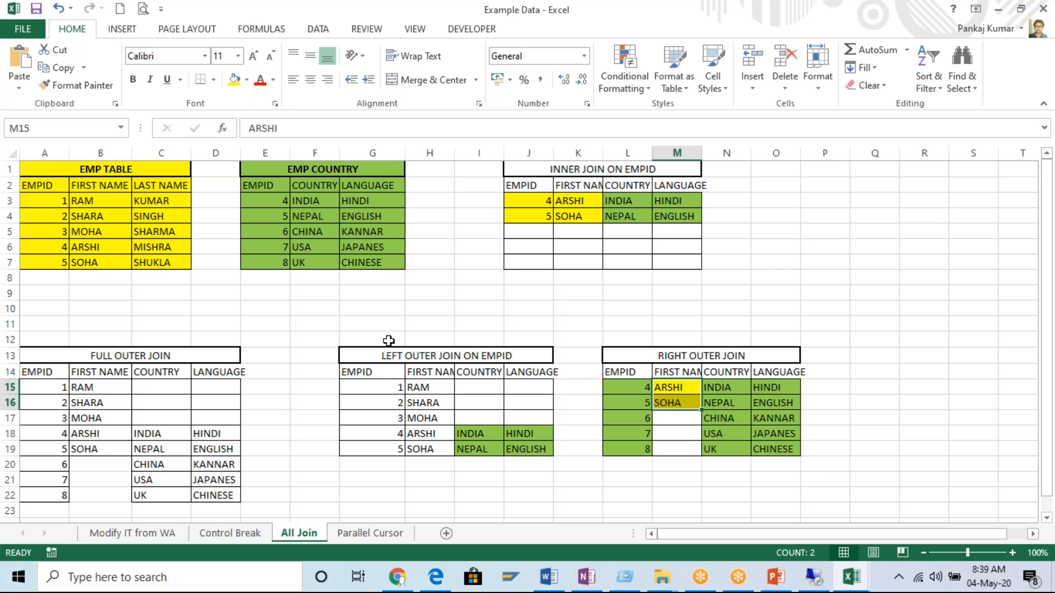
left_click_drag(62, 245, 158, 263)
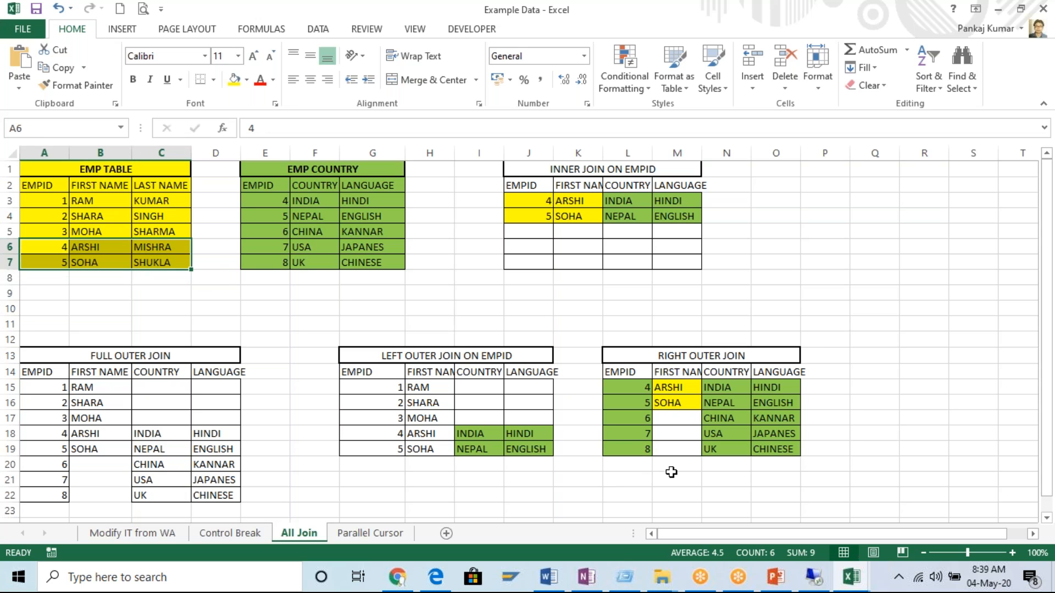
left_click_drag(675, 387, 673, 404)
key("ctrl+c")
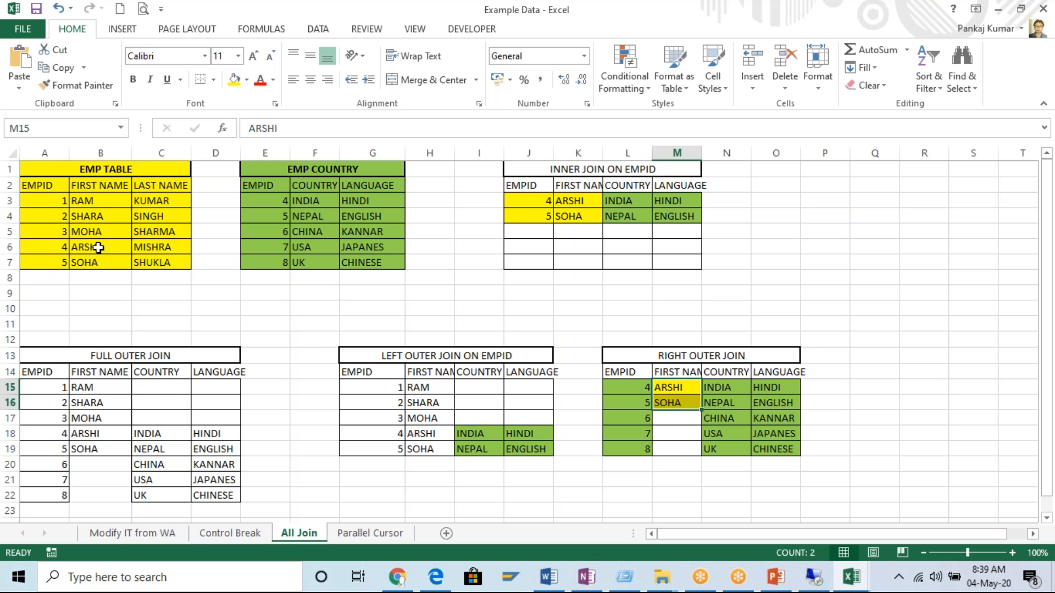
left_click_drag(99, 246, 102, 262)
key("ctrl+v")
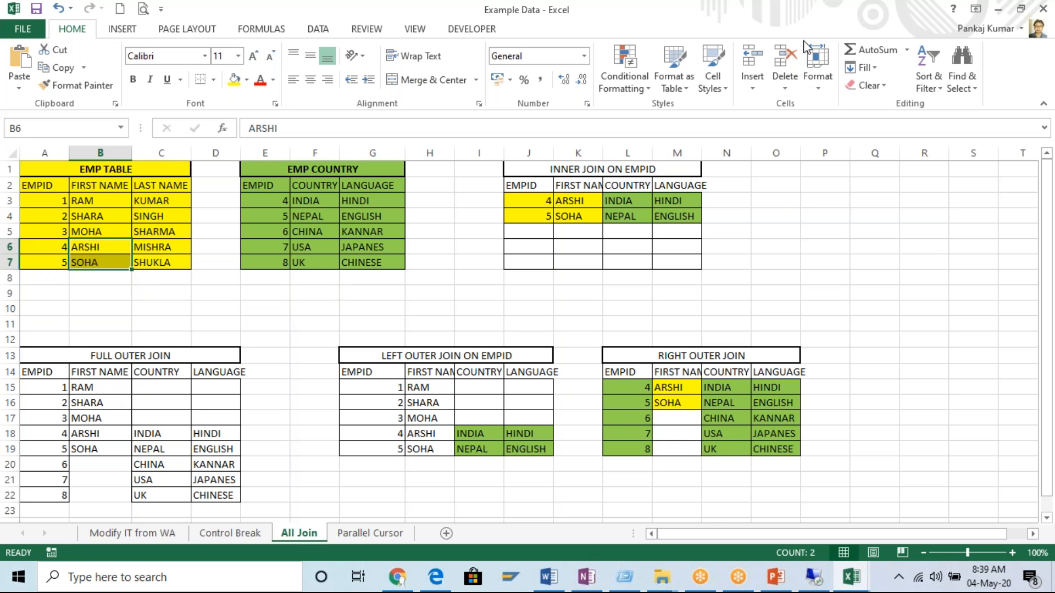
left_click(804, 21)
key("Up")
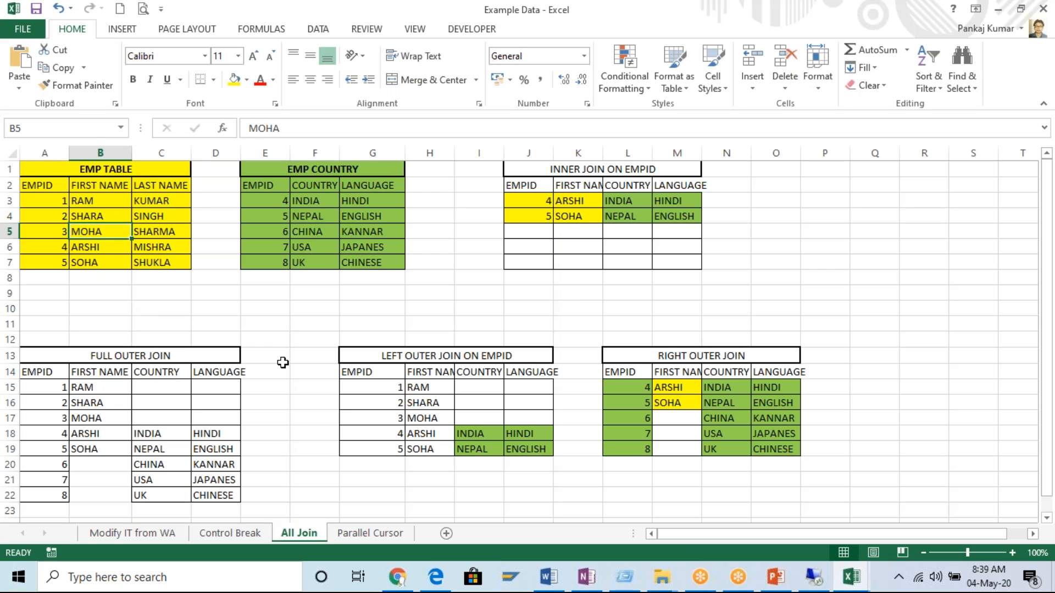
left_click(283, 361)
left_click(64, 29)
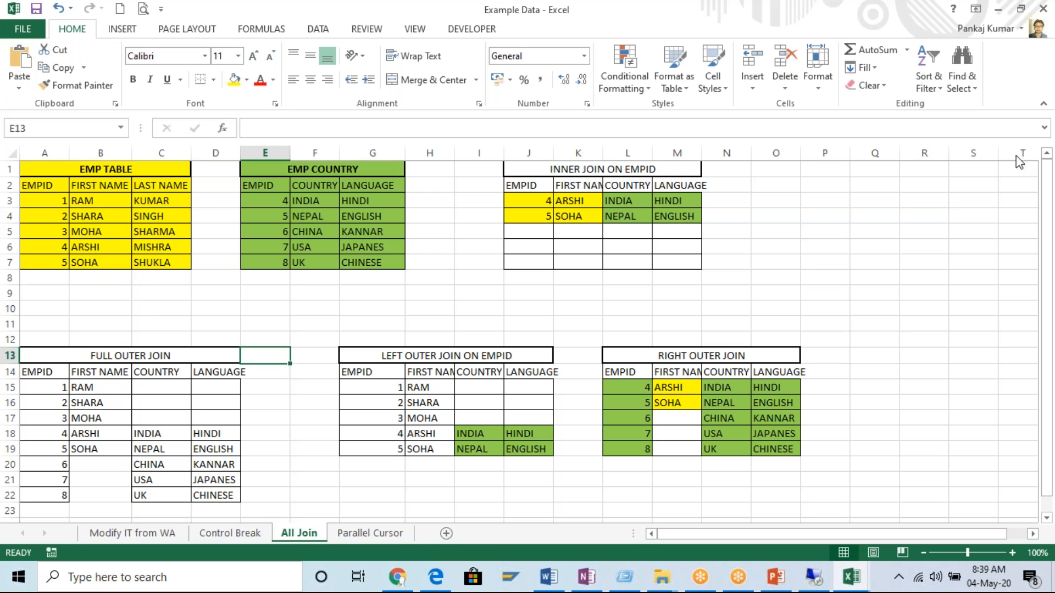
left_click(1044, 64)
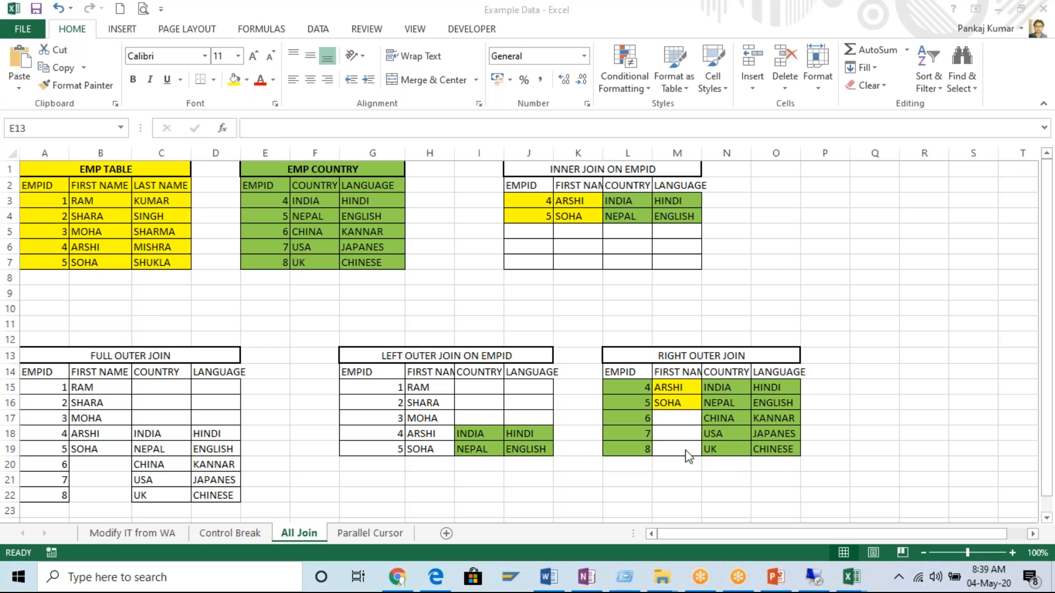
left_click(642, 451)
left_click(772, 136)
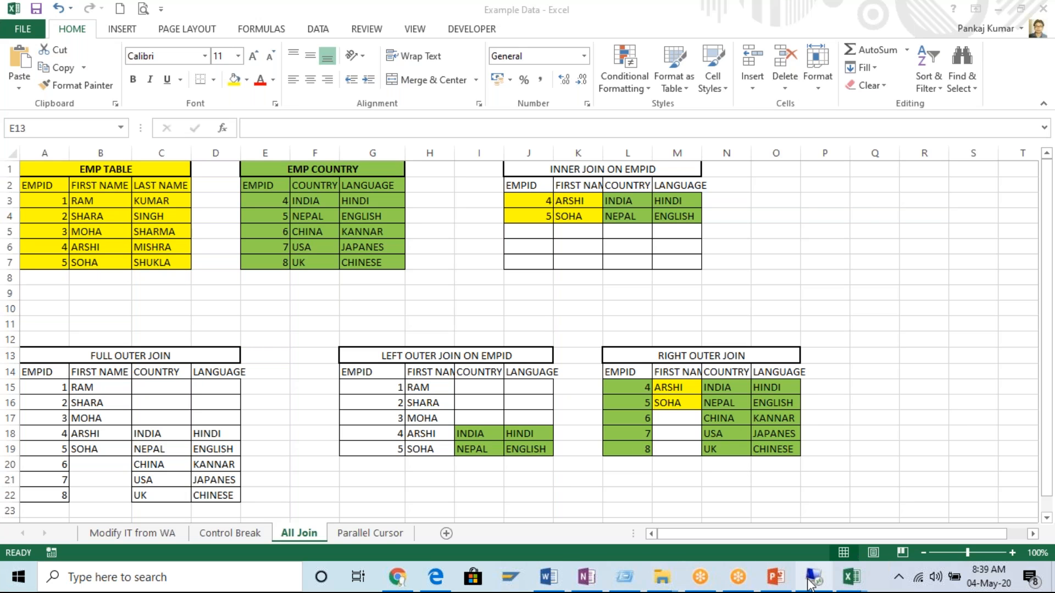
Switch to the SAP remote session and go back from the ZMB28_ST_MOB technical settings to the ABAP Dictionary initial screen.
left_click(811, 582)
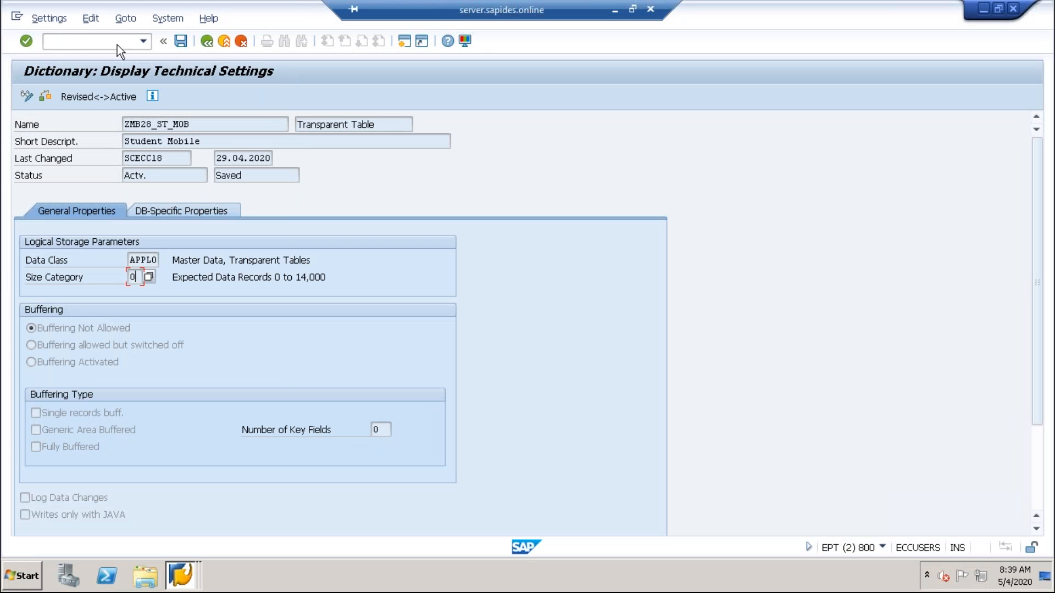
left_click(206, 43)
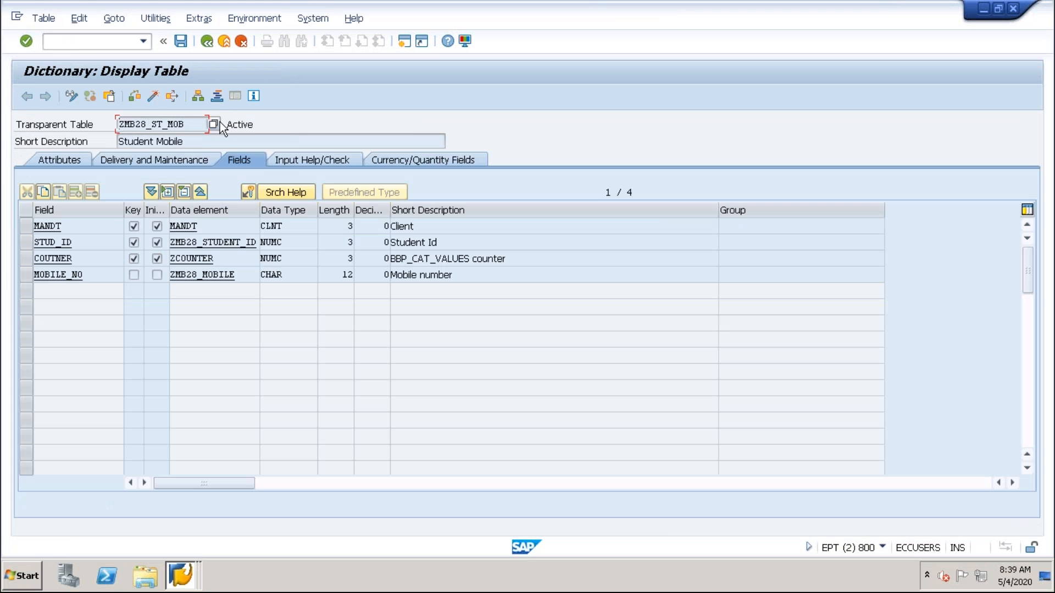
left_click(207, 43)
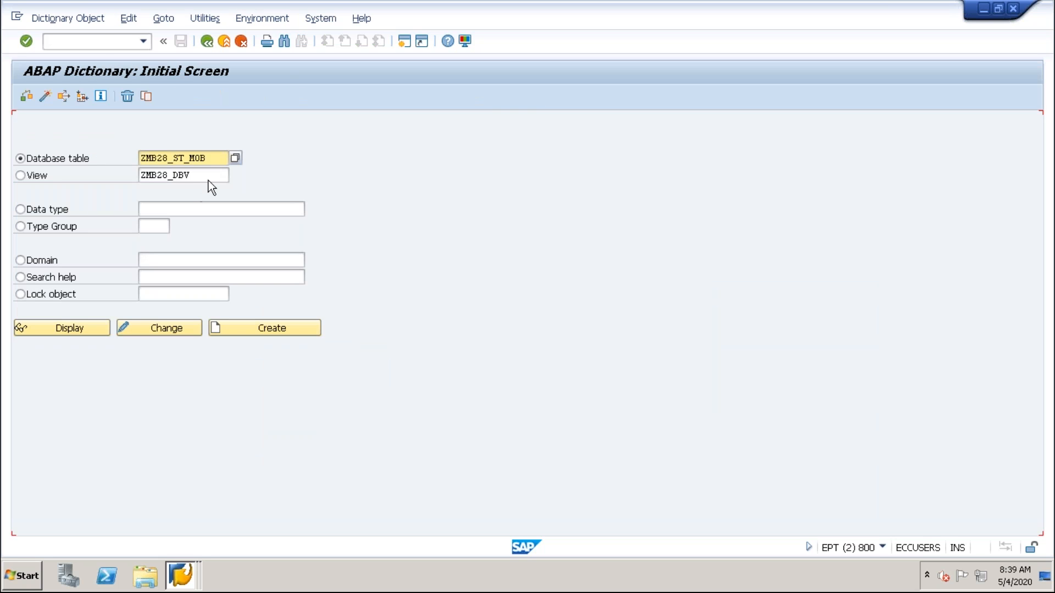
Try to create the view ZMB28_DBV with the Database view type.
left_click(23, 176)
left_click(264, 330)
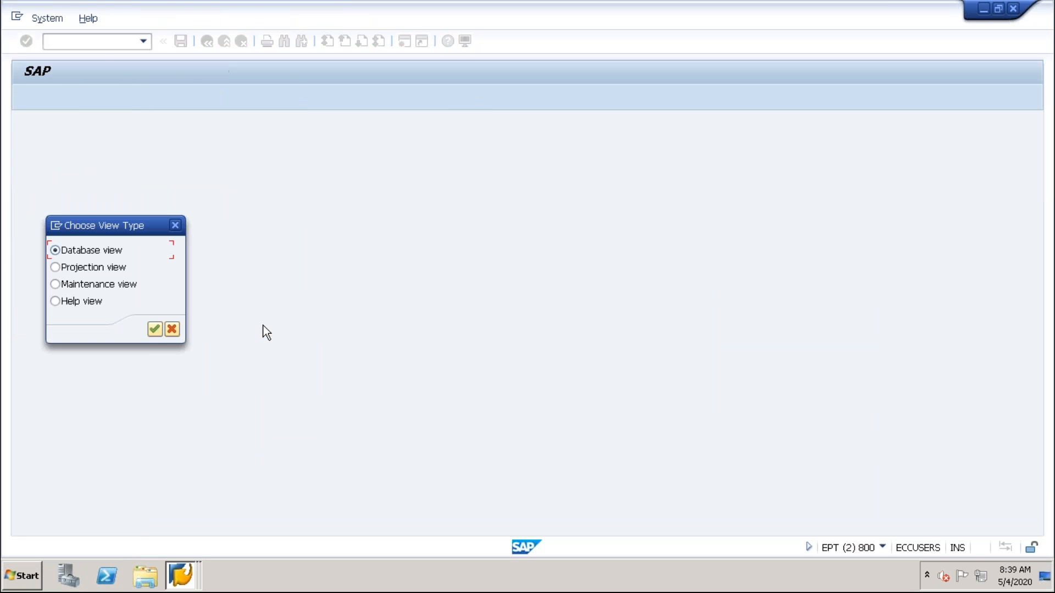
left_click(154, 328)
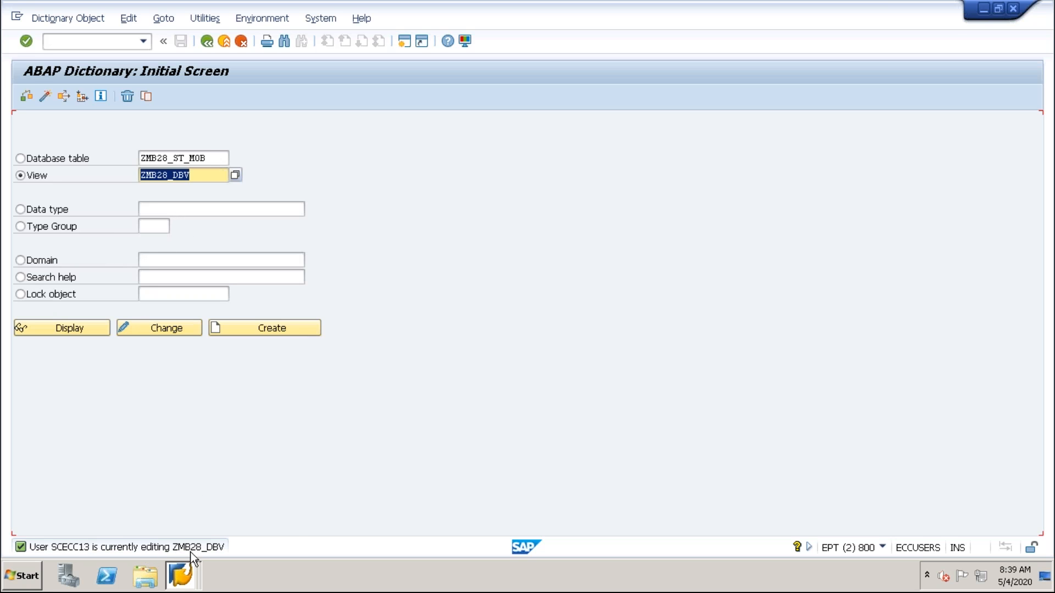
Switch to the session changing view ZMB28_DBV and activate the first empty row of its base table list.
left_click(184, 572)
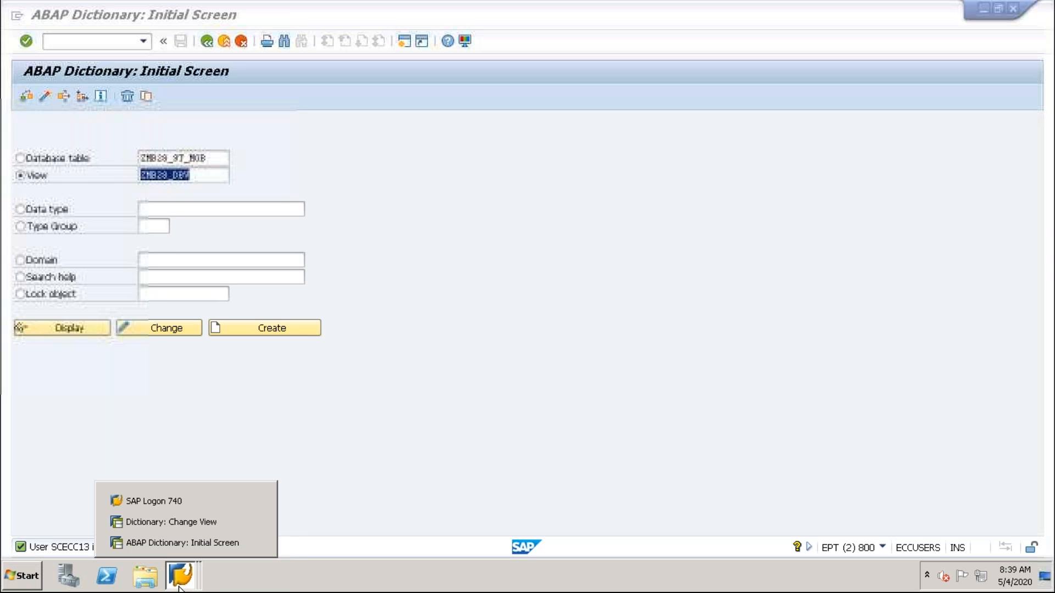
left_click(153, 523)
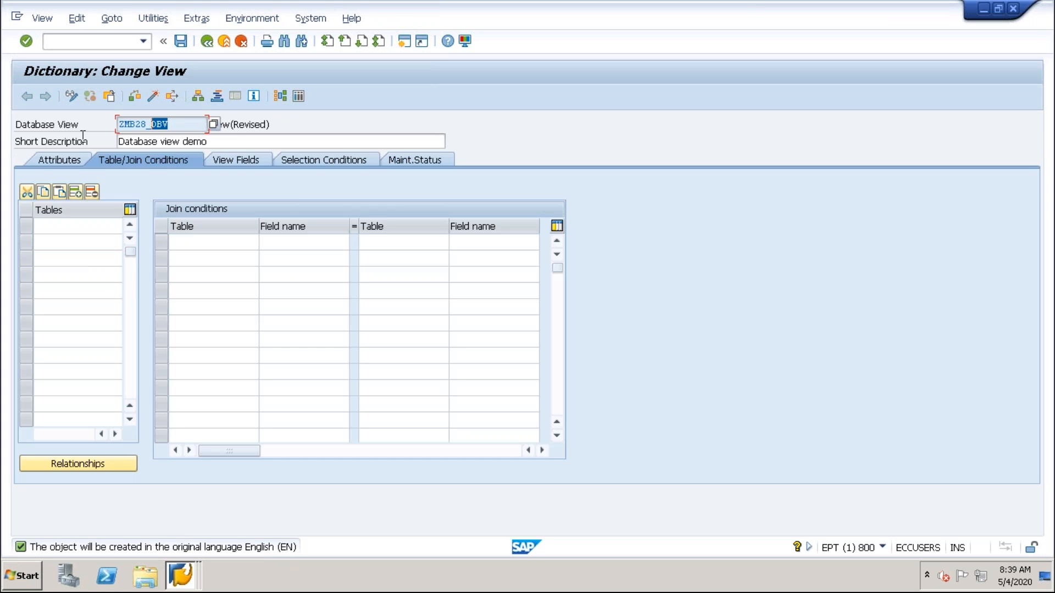
left_click_drag(83, 135, 78, 137)
left_click_drag(169, 126, 114, 170)
left_click(62, 225)
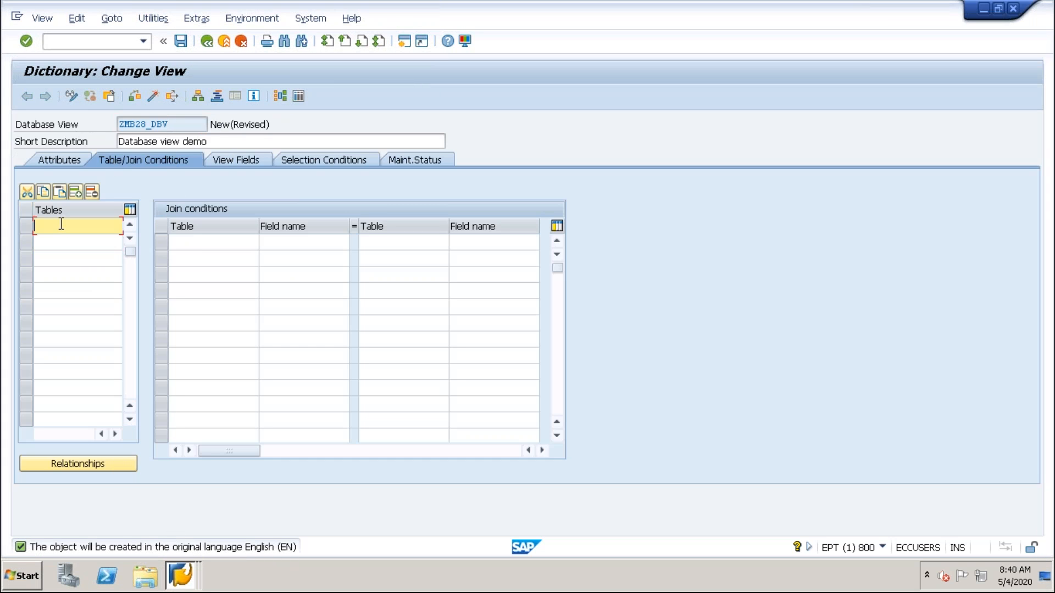
key("Caps_Lock")
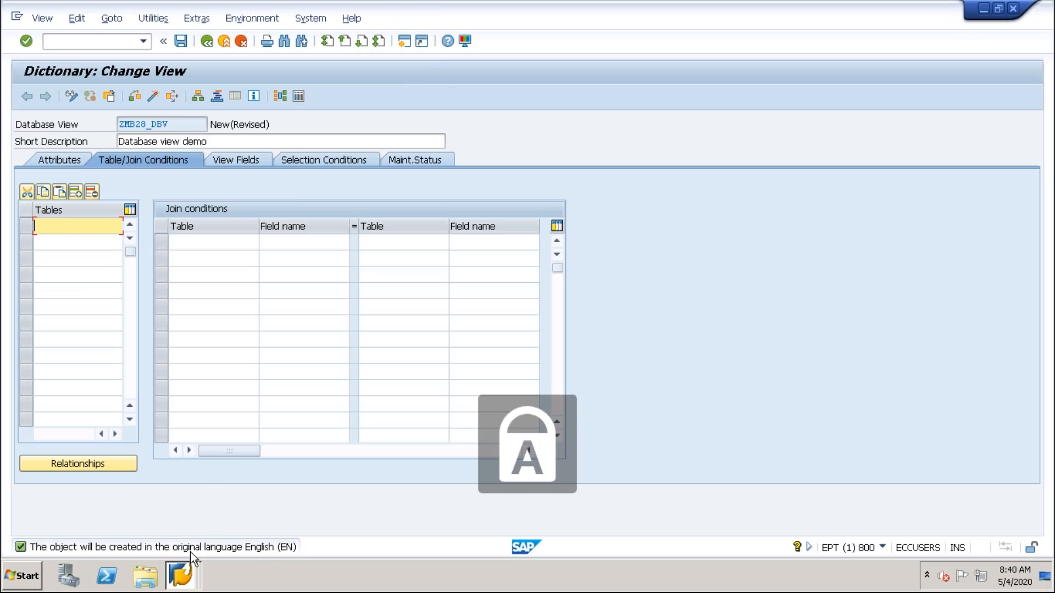
Switch to the ABAP Dictionary initial screen session and display the database table ZMB28_ST_MOB.
left_click(181, 575)
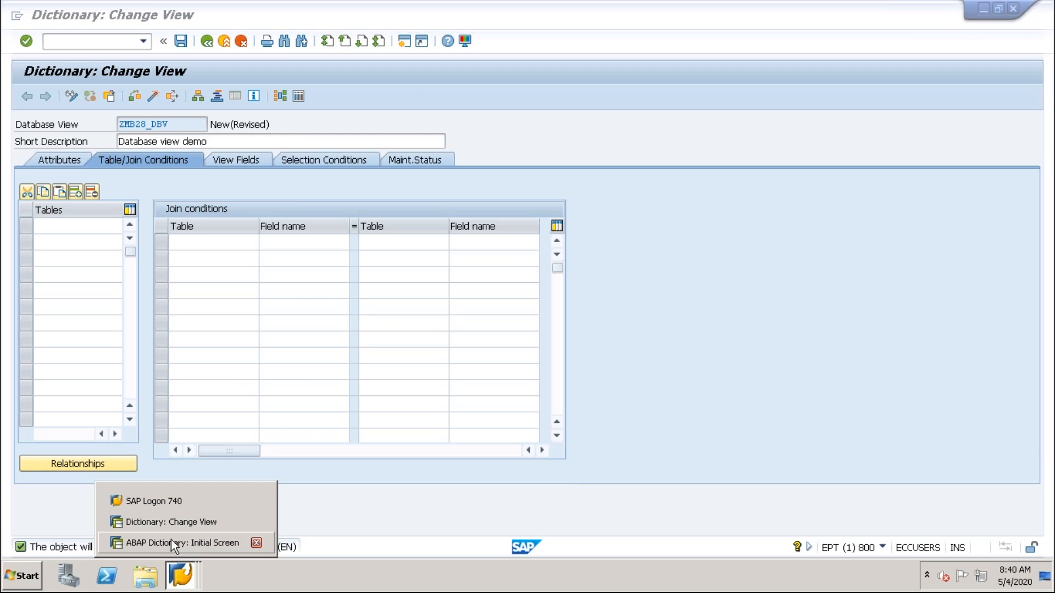
left_click(170, 543)
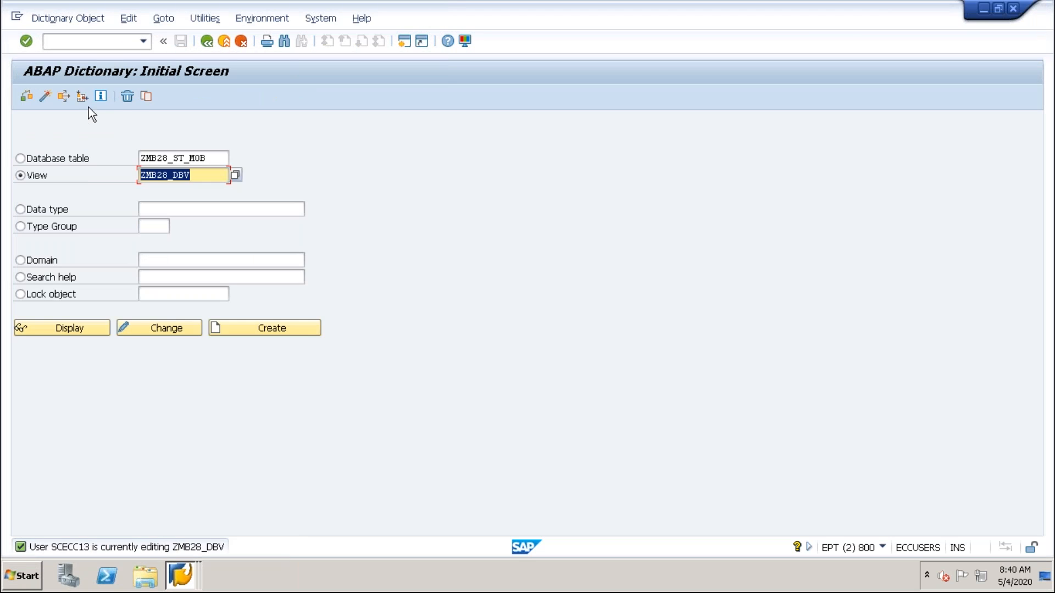
left_click(53, 163)
left_click_drag(211, 163, 134, 158)
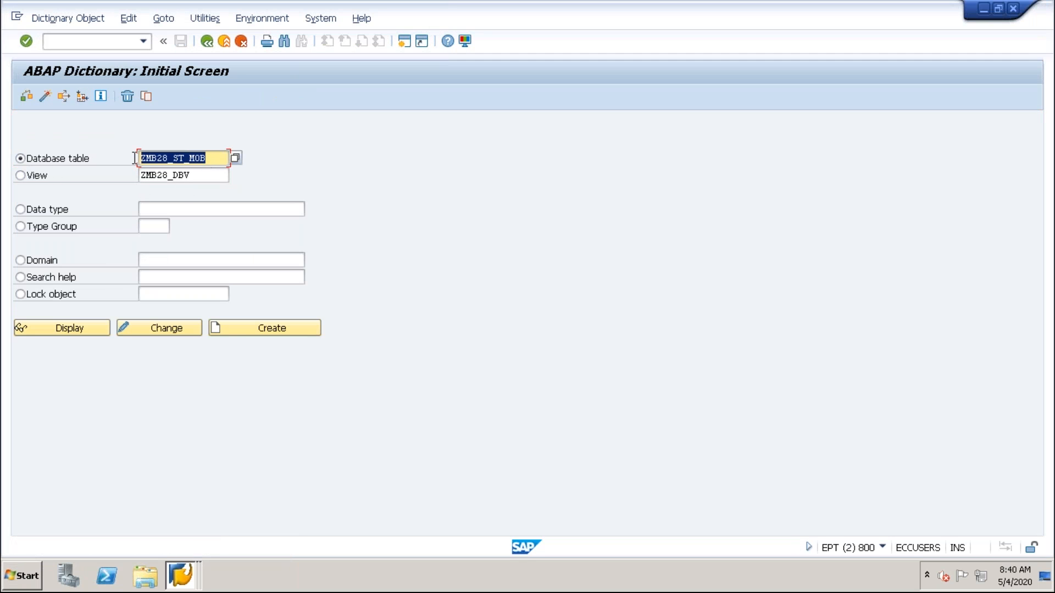
left_click(91, 331)
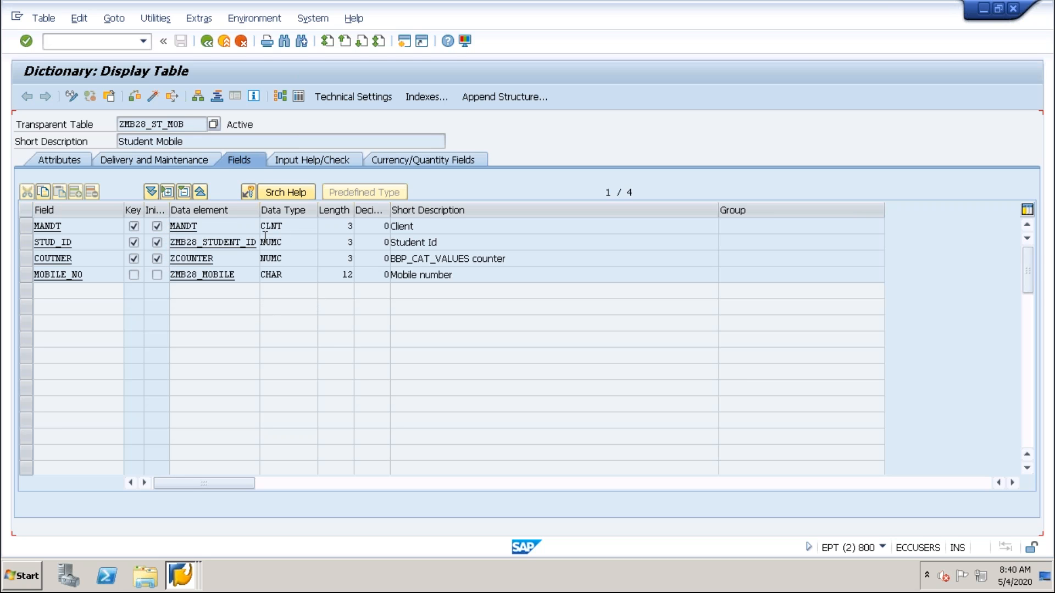
Copy the check table name ZMB28_STUDENT of field STUD_ID from the input help and check settings of ZMB28_ST_MOB.
left_click(335, 162)
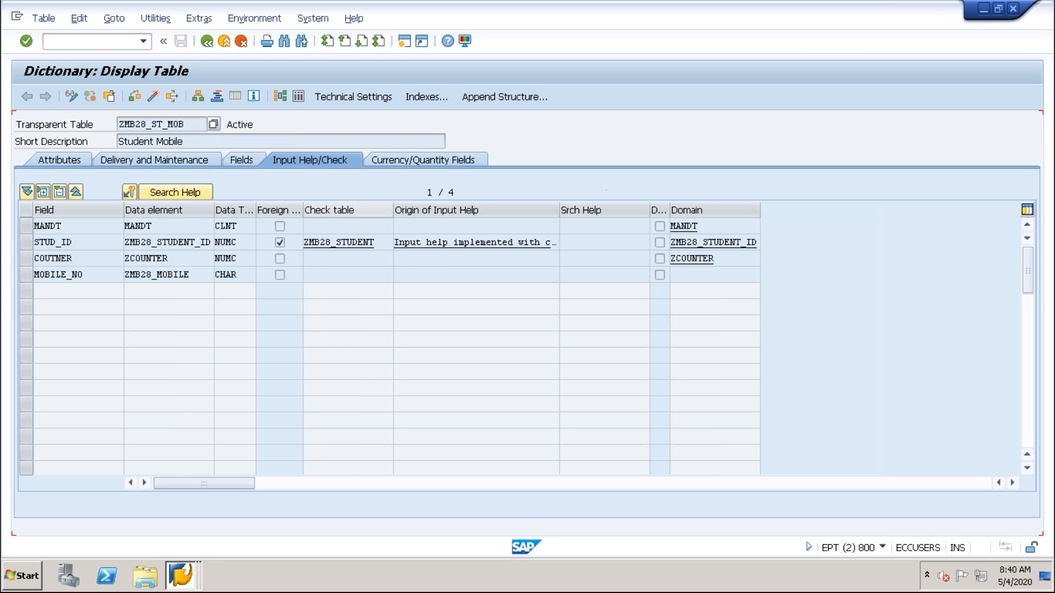
left_click_drag(371, 242, 278, 240)
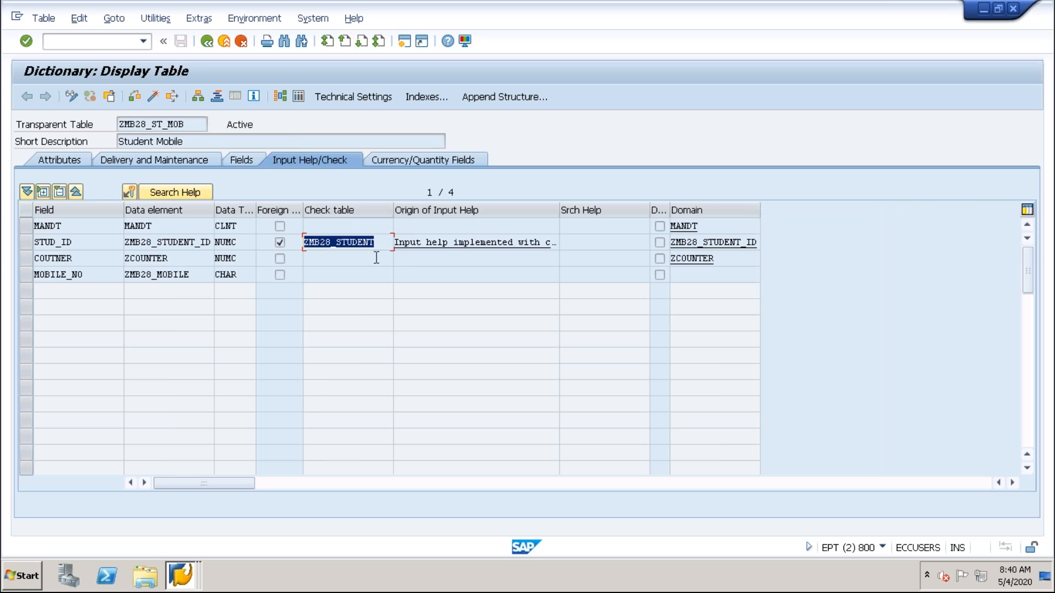
key("ctrl+c")
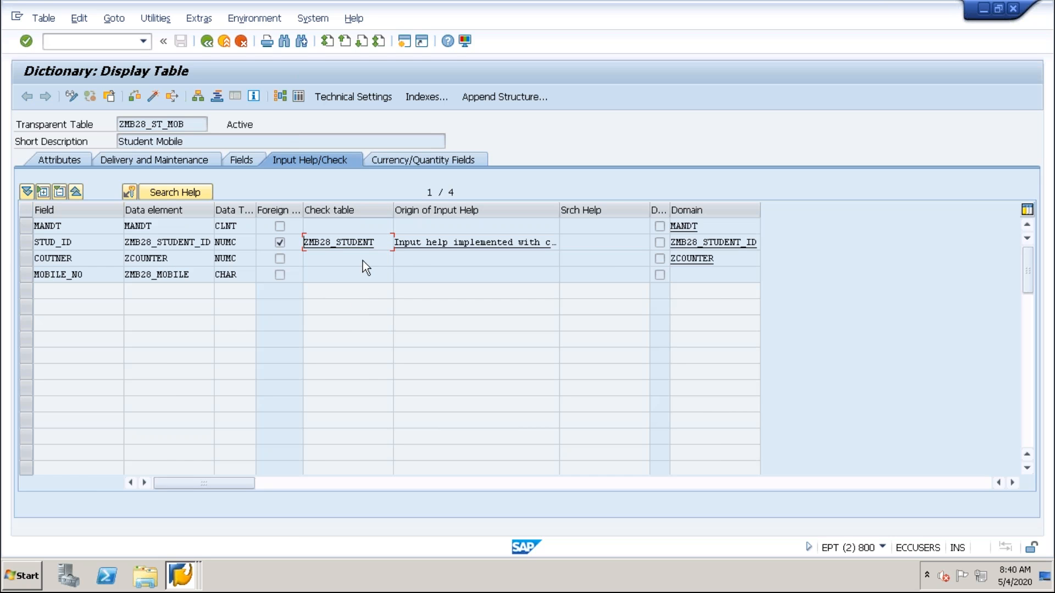
key("alt+Tab")
key("ctrl+v")
key("alt+Tab")
Display the data entries of check table ZMB28_STUDENT and return to the ZMB28_ST_MOB definition.
double_click(333, 244)
left_click(298, 97)
left_click(31, 97)
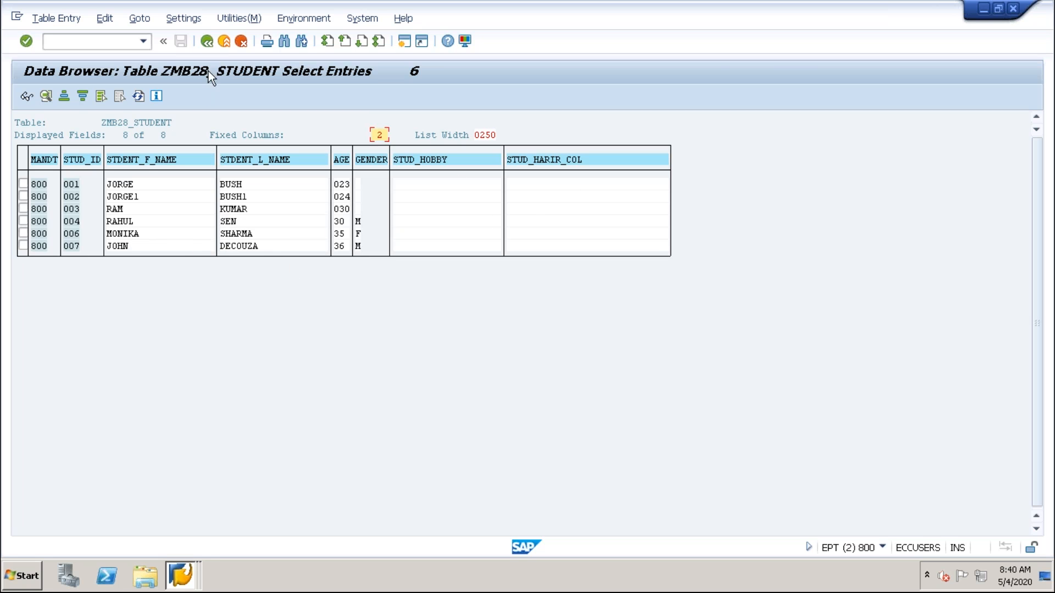
left_click(208, 41)
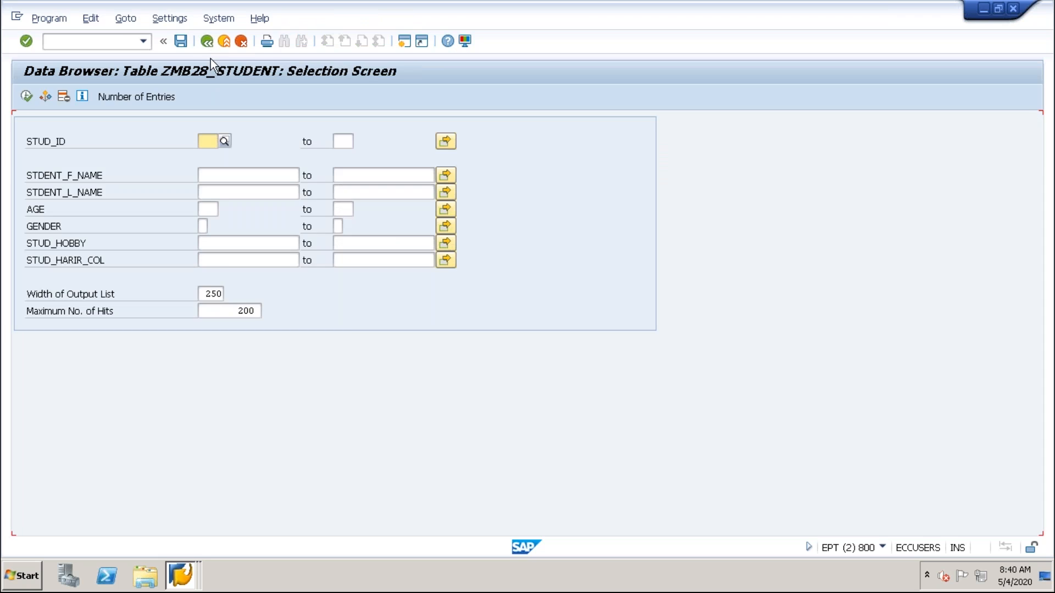
left_click(207, 41)
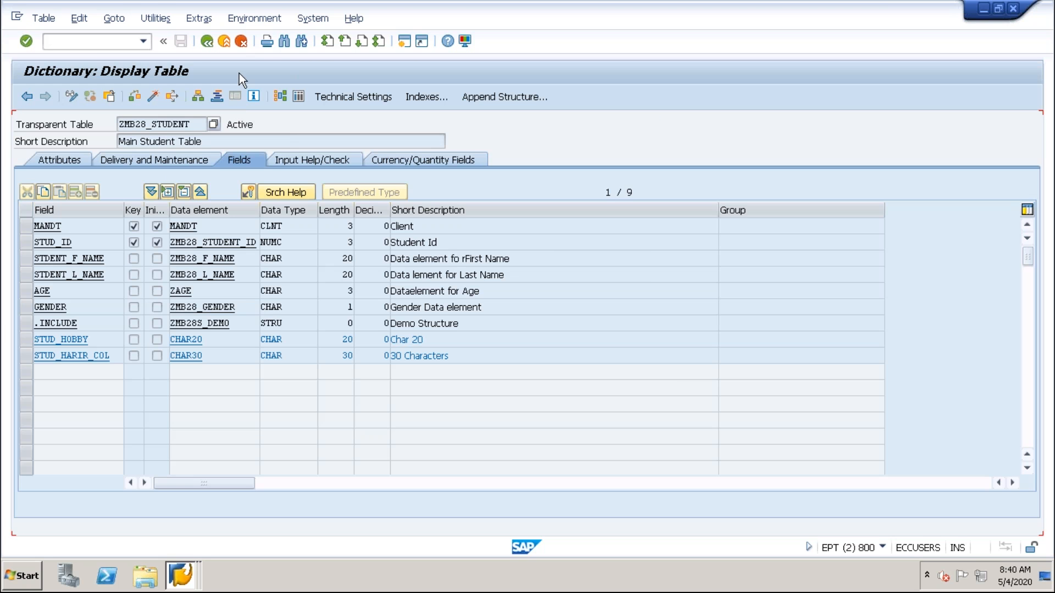
left_click(207, 42)
Display the data entries of ZMB28_ST_MOB, examine the mobile numbers, and return to the ABAP Dictionary initial screen.
left_click(299, 94)
left_click(26, 97)
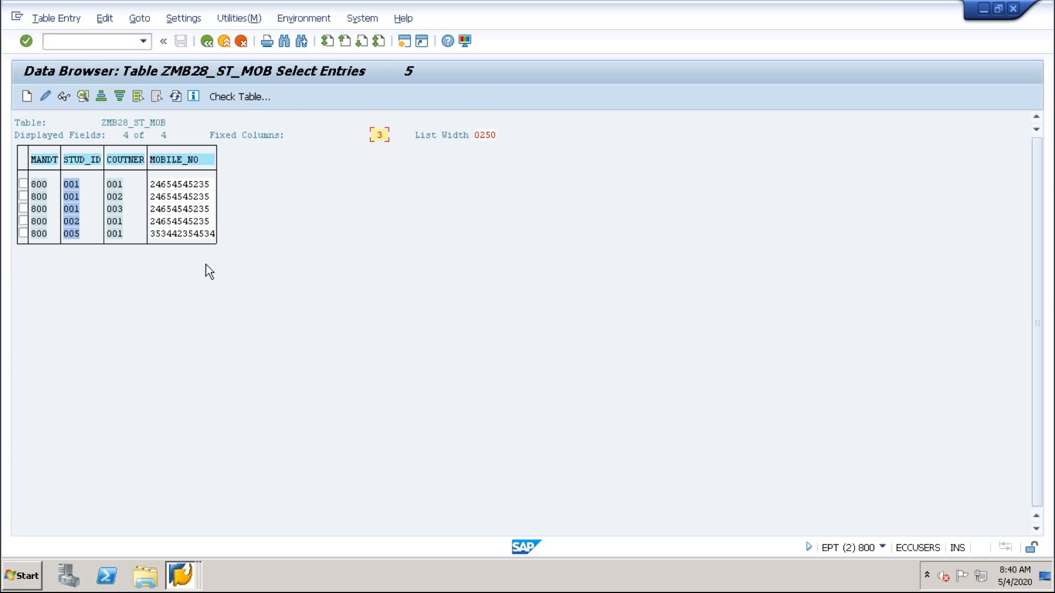
left_click(181, 184)
left_click(185, 221)
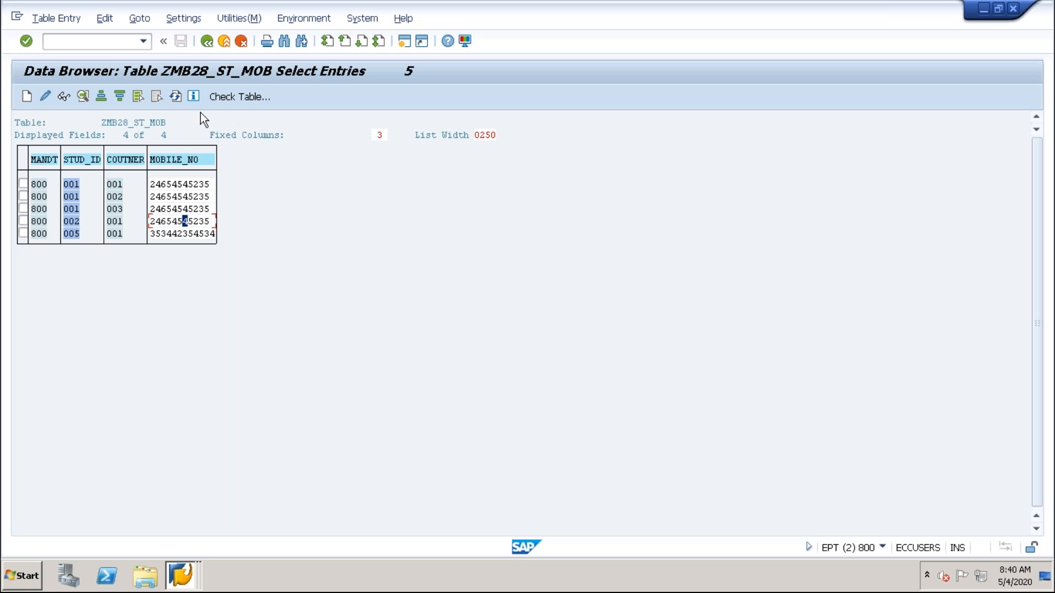
left_click(207, 42)
left_click(207, 42)
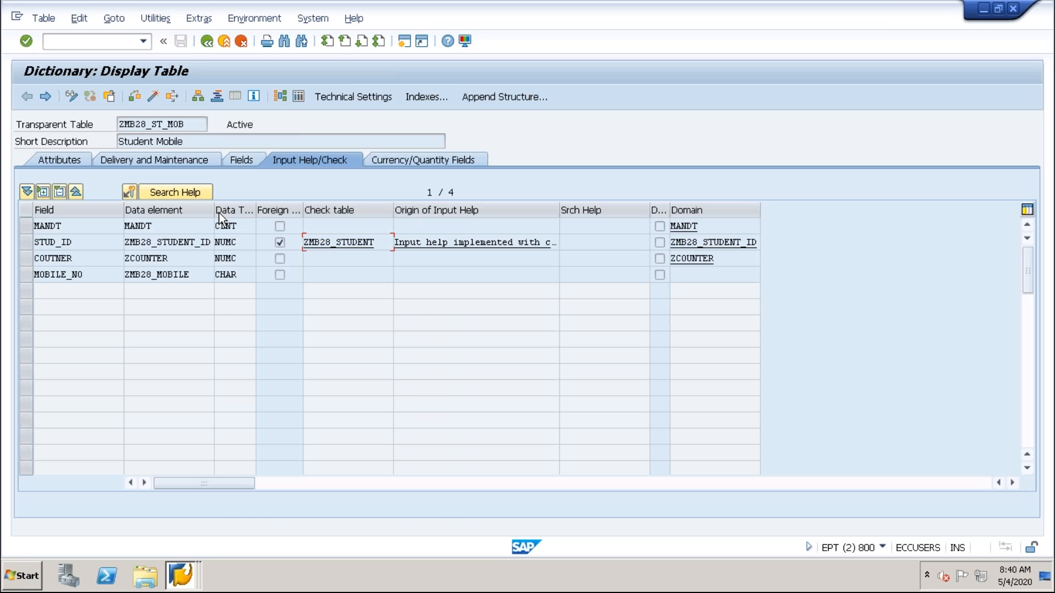
left_click(212, 44)
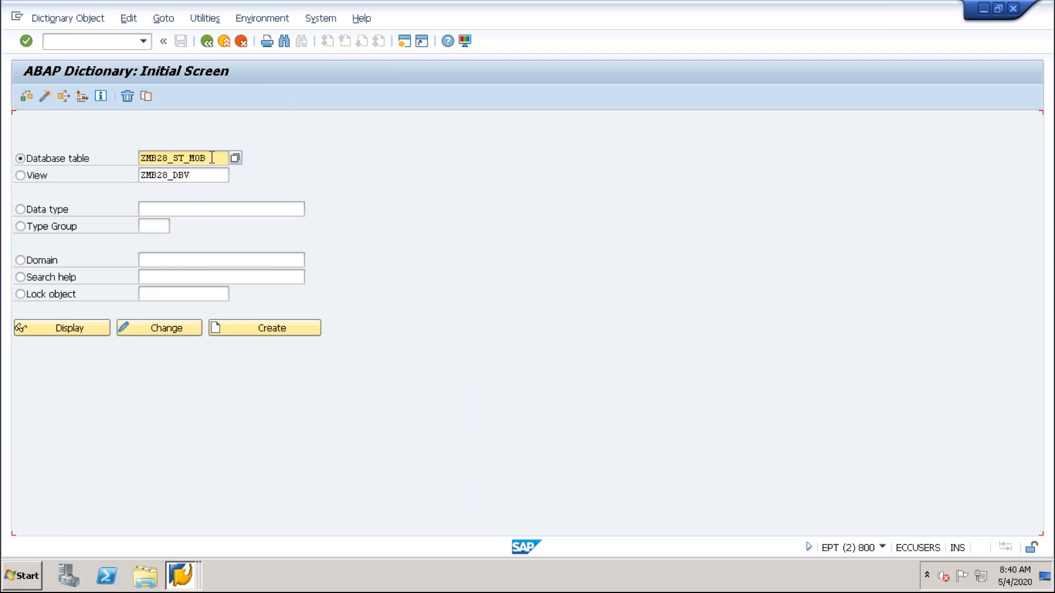
Copy the check table name ZMB28_STUDENT from field STUD_ID of ZMB28_ST_MOB and enter it as base table of view ZMB28_DBV.
left_click(63, 330)
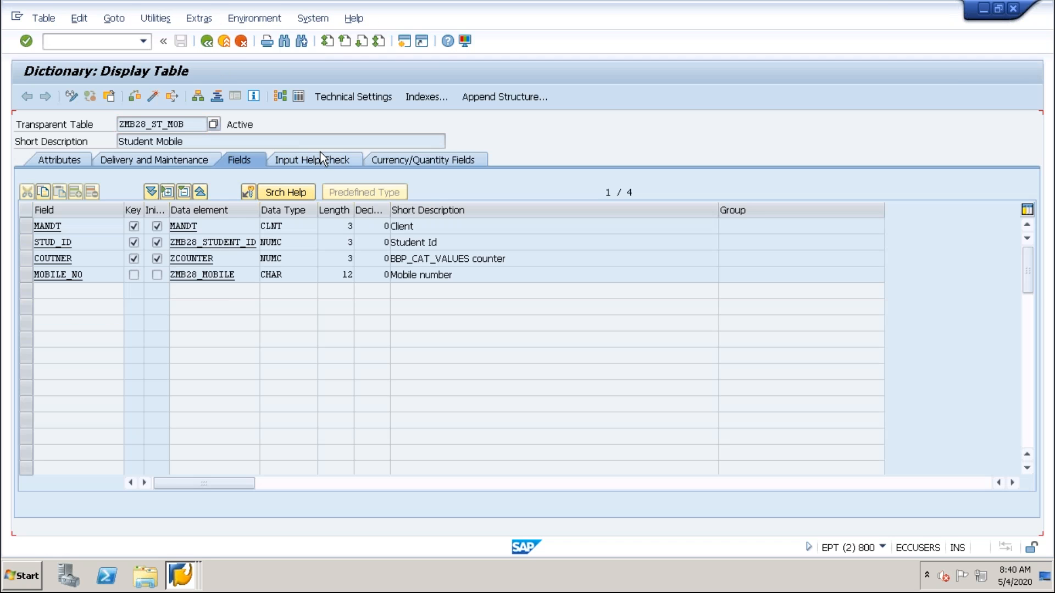
left_click(328, 161)
left_click_drag(382, 243, 284, 262)
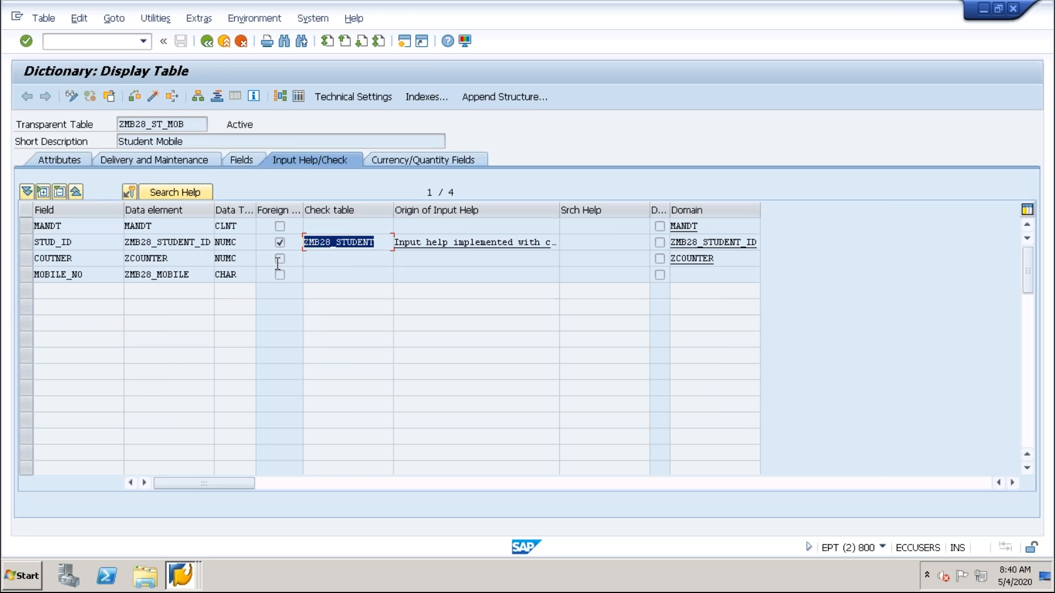
left_click(340, 273)
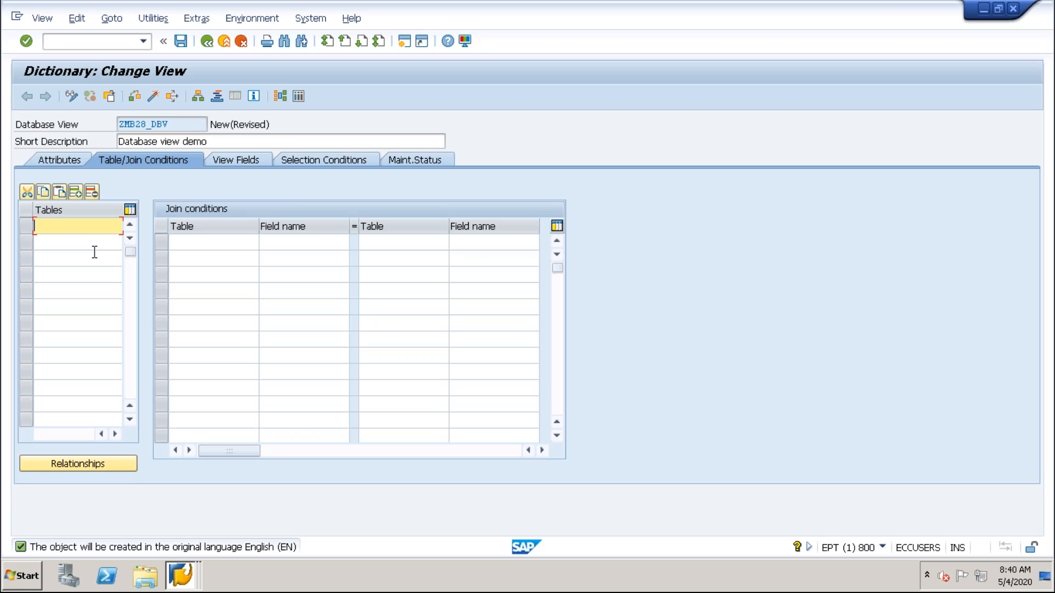
key("ctrl+v")
Show the relationships of base table ZMB28_STUDENT and select the dependent table ZMB28_ST_MOB.
left_click(79, 466)
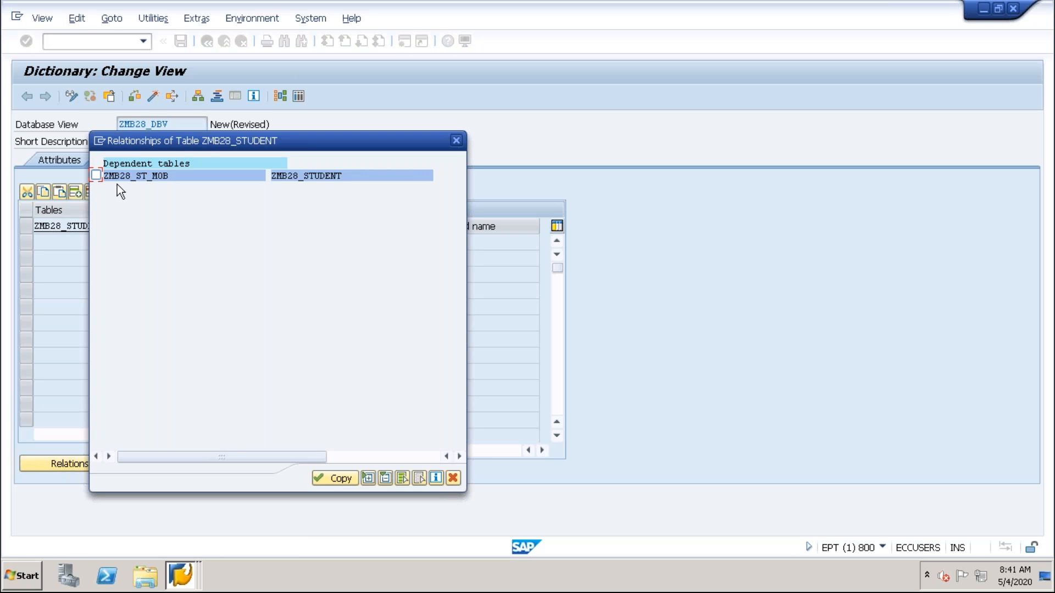
left_click_drag(206, 139, 359, 88)
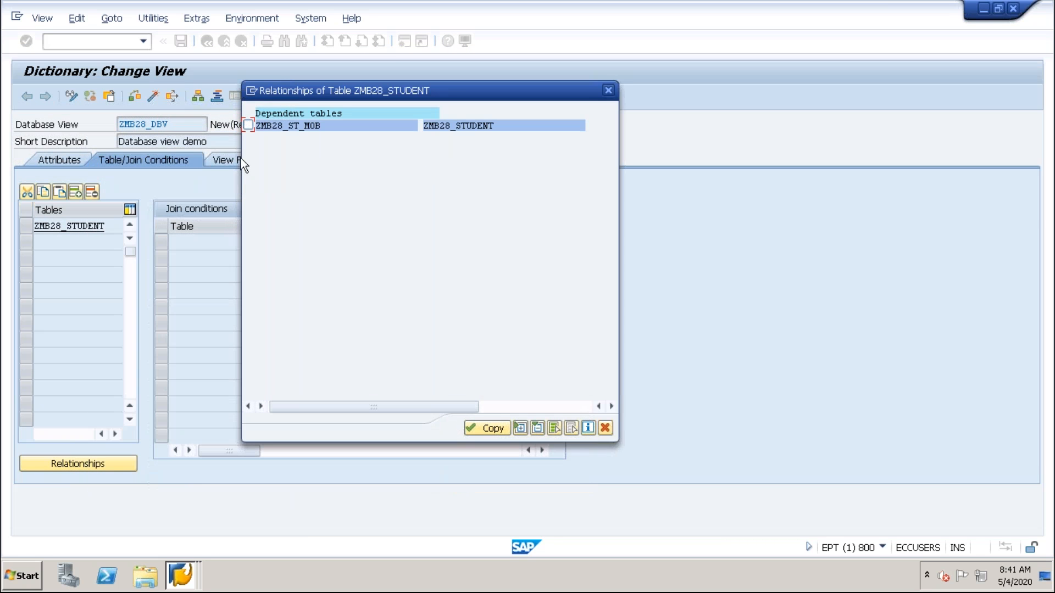
left_click(249, 125)
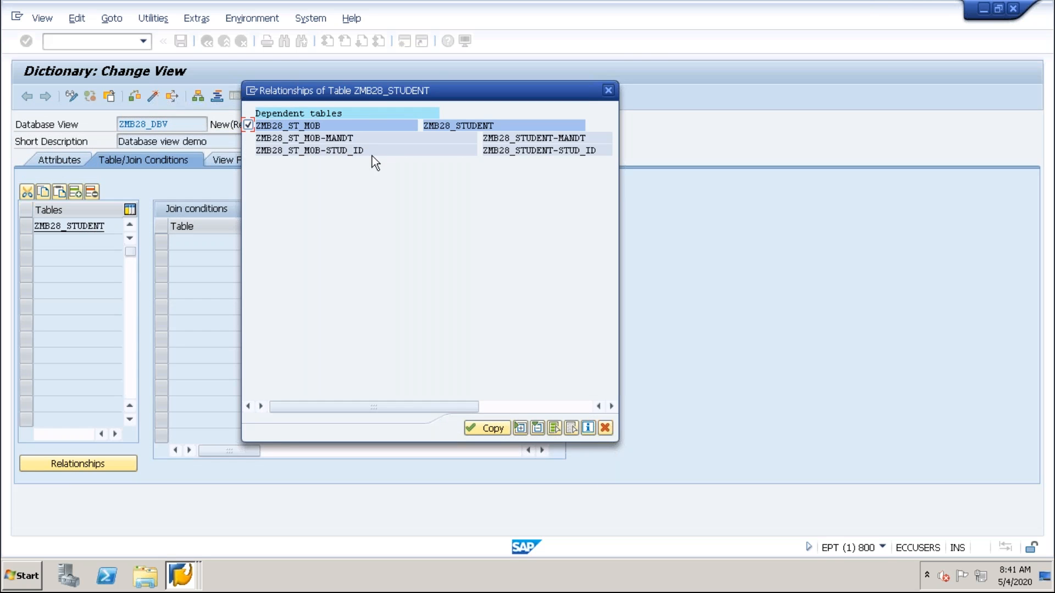
Compare the MANDT and STUD_ID field pairs that link ZMB28_ST_MOB to ZMB28_STUDENT.
left_click(338, 138)
left_click(527, 138)
left_click(584, 137)
left_click(329, 139)
left_click(560, 141)
left_click(333, 138)
left_click(568, 152)
left_click(352, 153)
left_click(572, 151)
left_click(578, 152)
left_click(565, 152)
left_click(571, 152)
left_click(355, 151)
Copy the selected ZMB28_ST_MOB relationship into the view's join conditions and save the view.
left_click(490, 428)
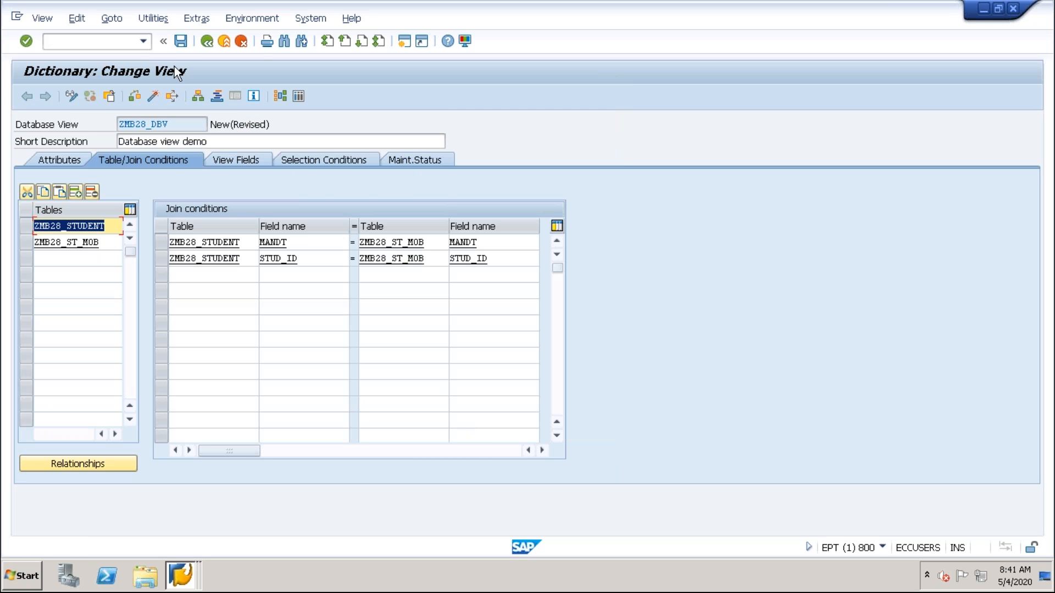
left_click(180, 40)
left_click(276, 365)
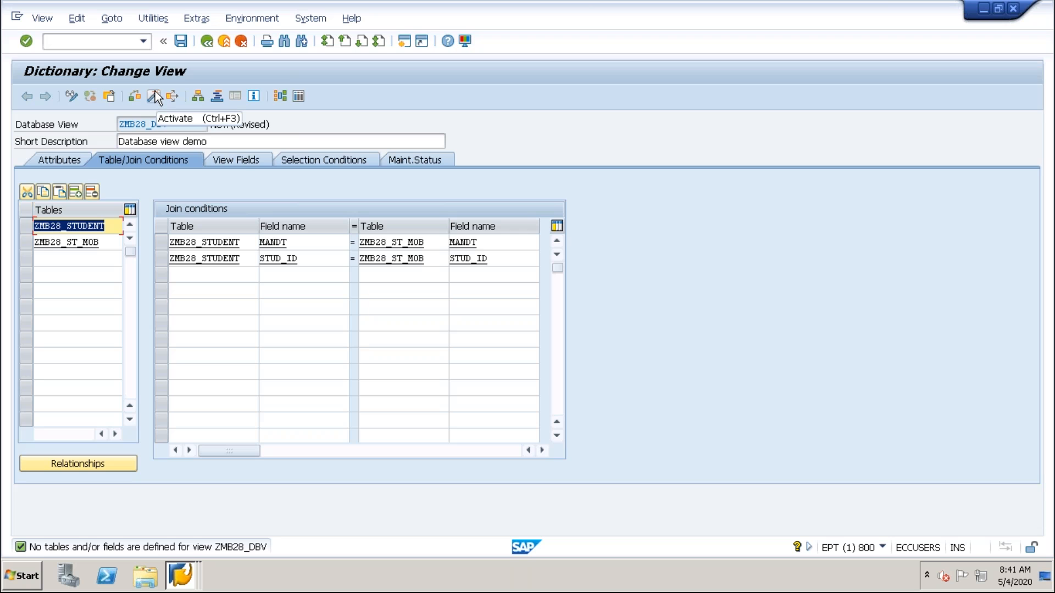
Open the view's field list and look at the fields offered from base table ZMB28_STUDENT.
left_click(240, 160)
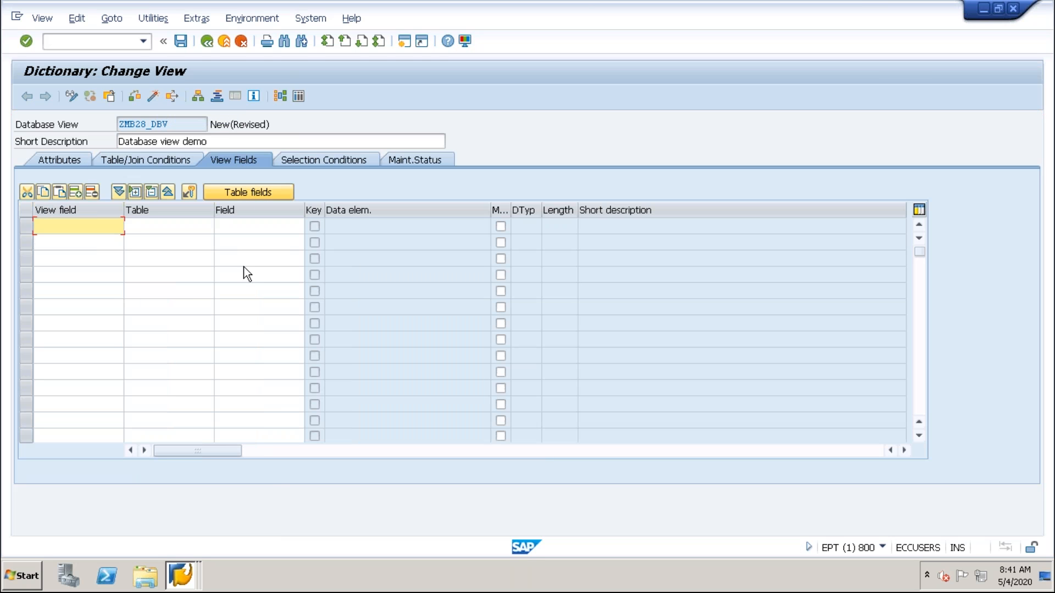
left_click(252, 193)
double_click(109, 214)
left_click(484, 478)
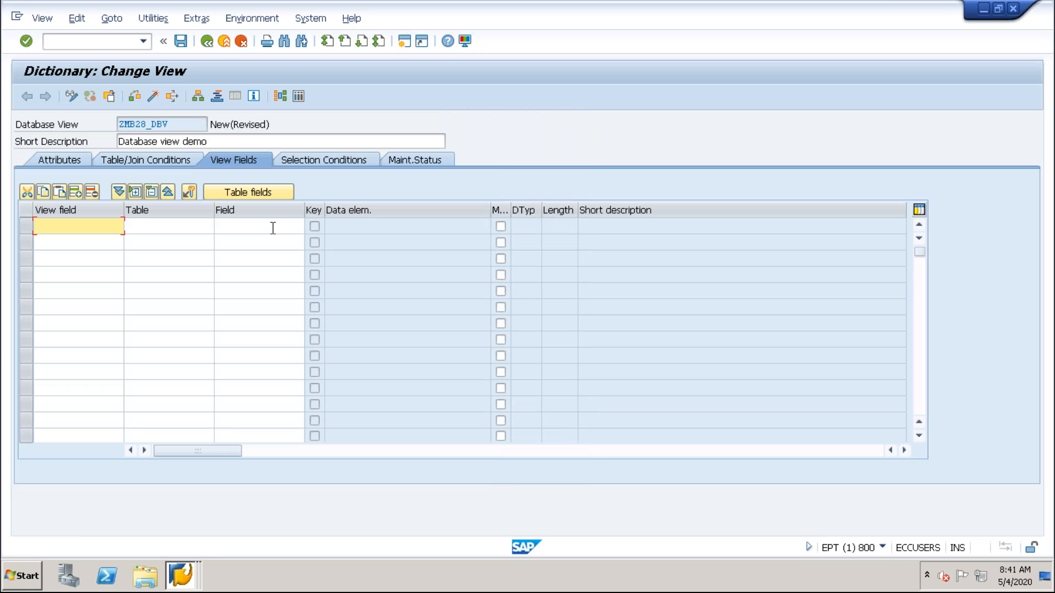
Add the fields STUD_ID, STDENT_F_NAME, STDENT_L_NAME, AGE and GENDER from table ZMB28_STUDENT to the view.
left_click(262, 192)
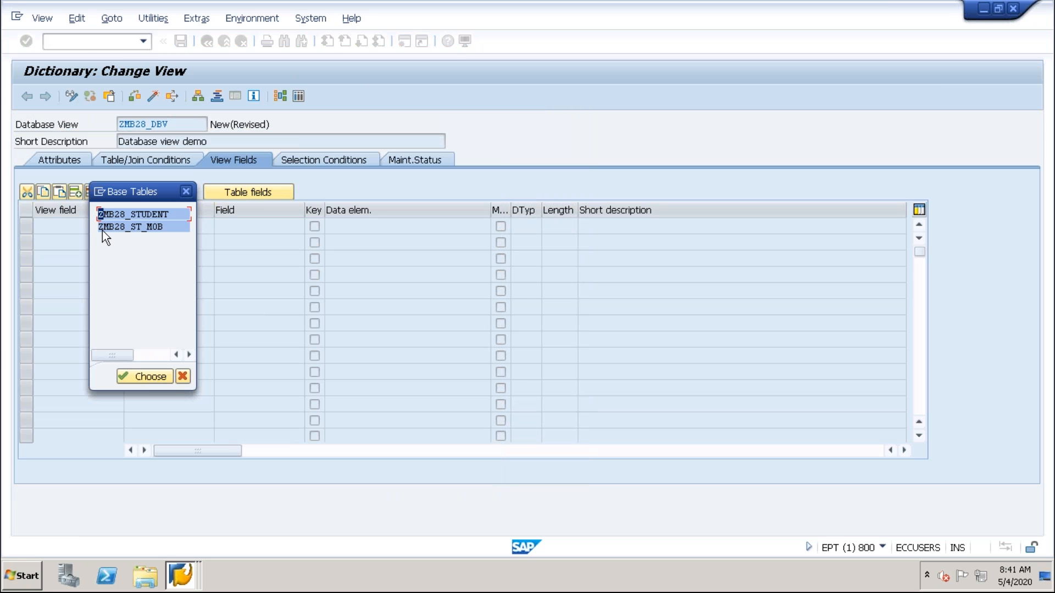
double_click(107, 214)
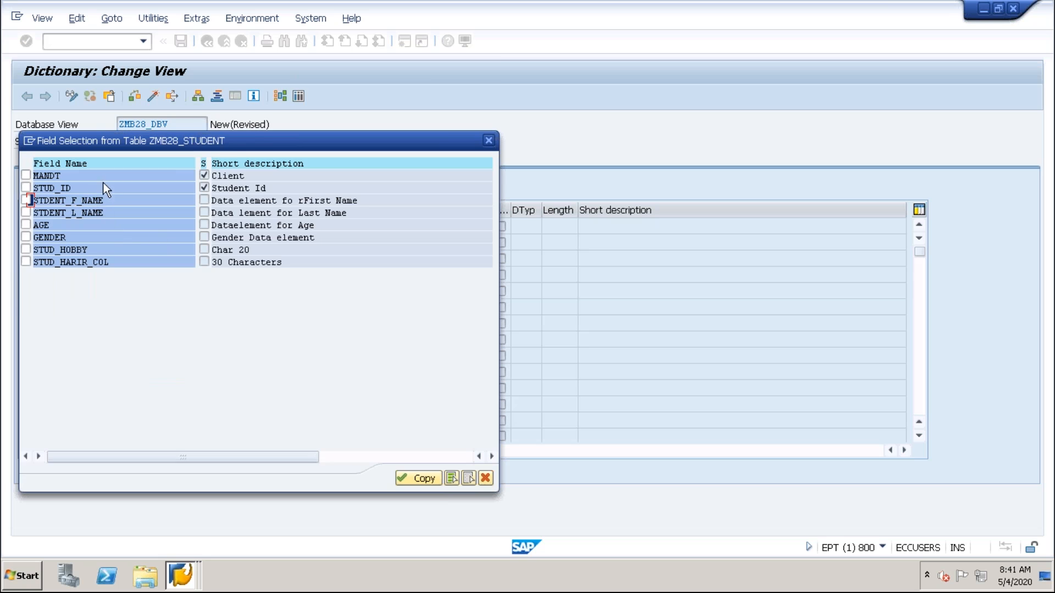
left_click_drag(328, 140, 553, 106)
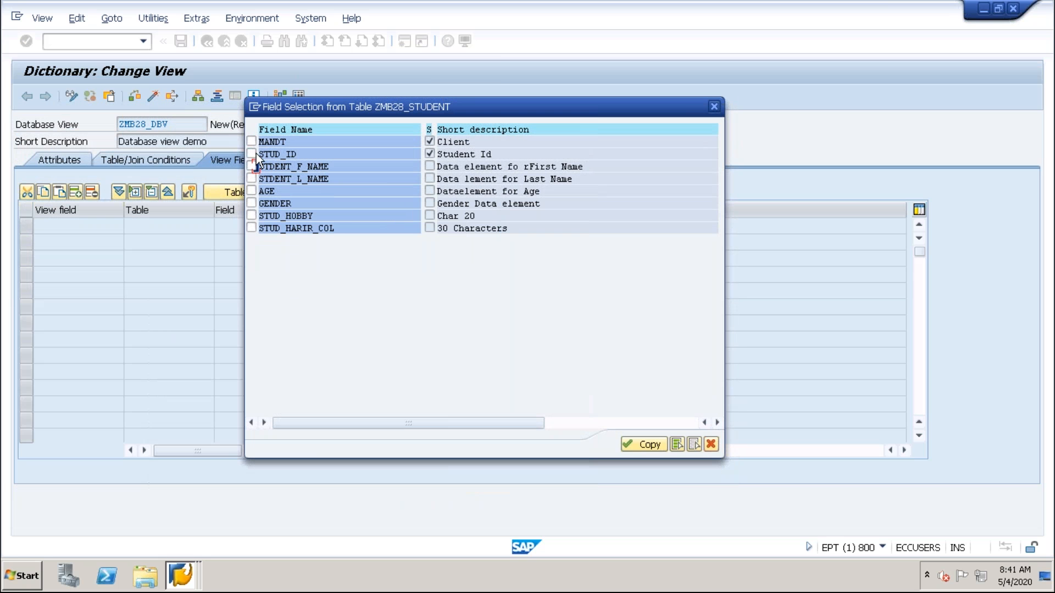
left_click(251, 154)
left_click(250, 192)
left_click(251, 203)
left_click(251, 228)
left_click(251, 215)
left_click(251, 203)
left_click(251, 203)
left_click(641, 445)
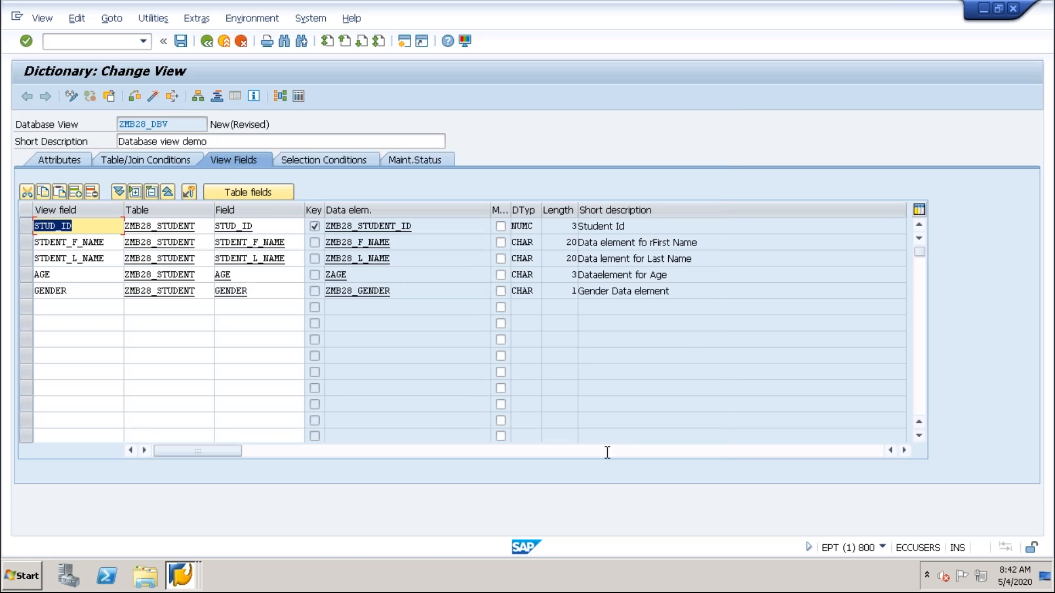
Add the fields COUTNER and MOBILE_NO from table ZMB28_ST_MOB to the view.
left_click(260, 192)
double_click(118, 224)
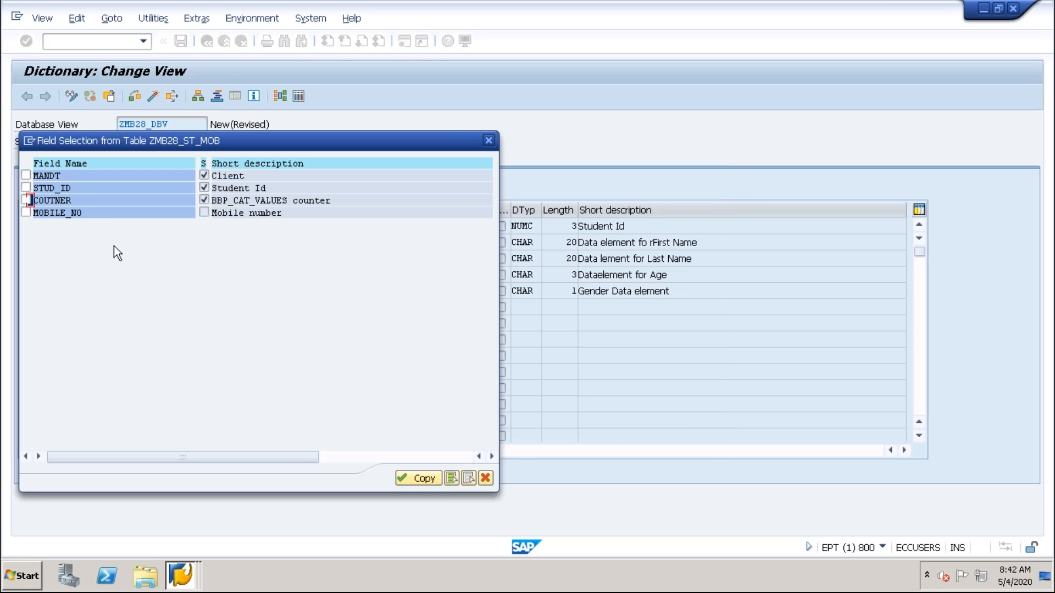
left_click(26, 201)
left_click(26, 212)
left_click(411, 480)
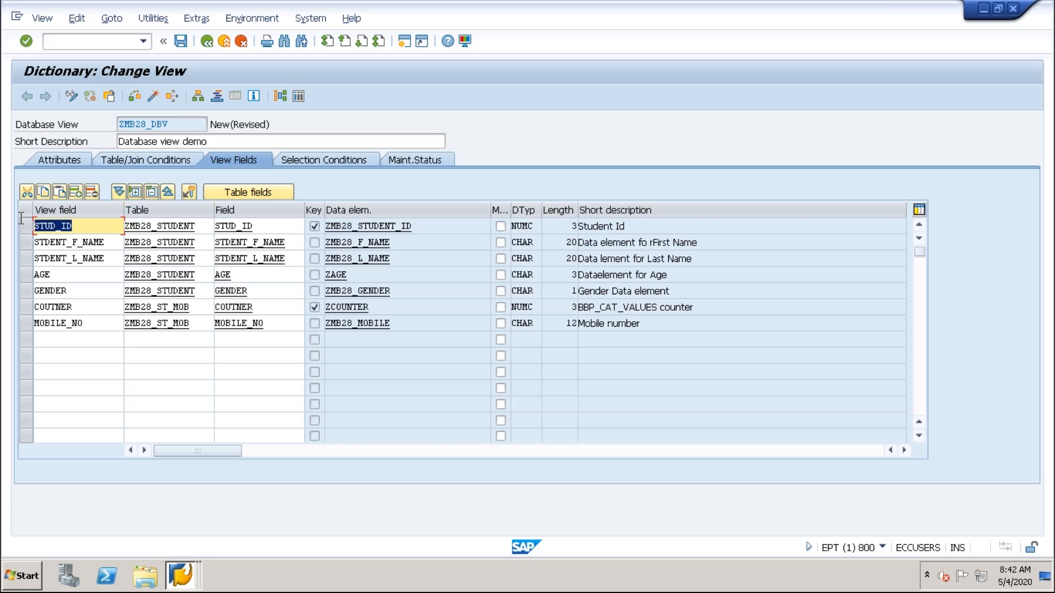
Review the view fields and their source tables, especially COUTNER and MOBILE_NO from ZMB28_ST_MOB.
key("Tab")
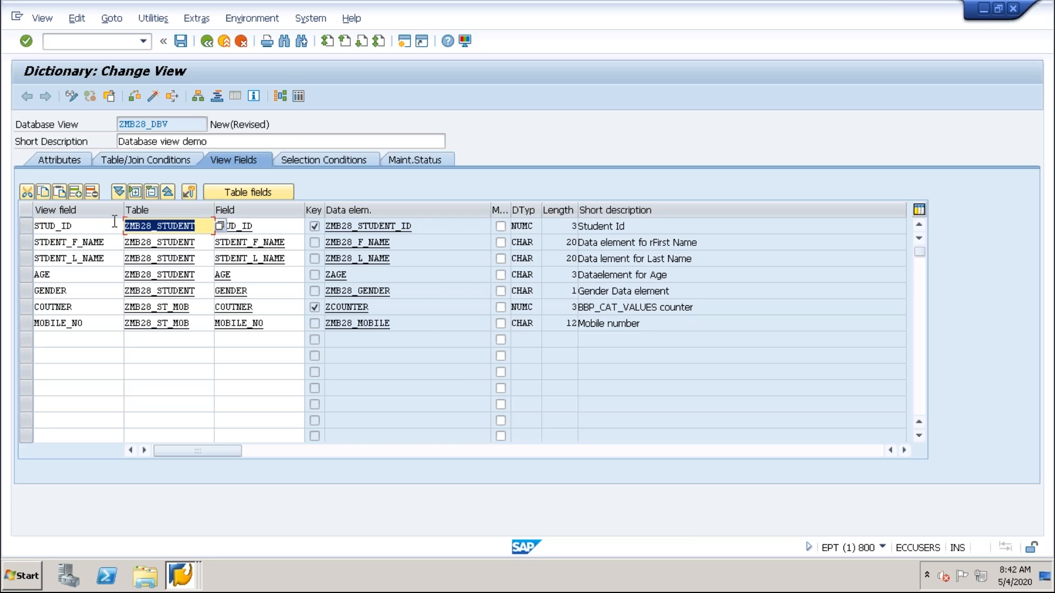
key("shift+Tab")
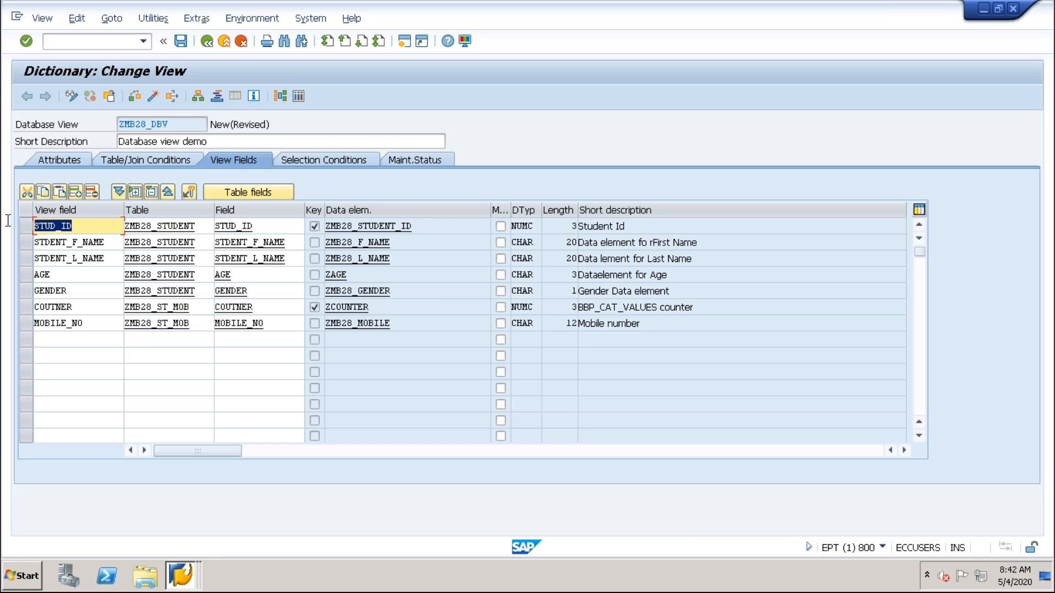
left_click(53, 336)
left_click(203, 308)
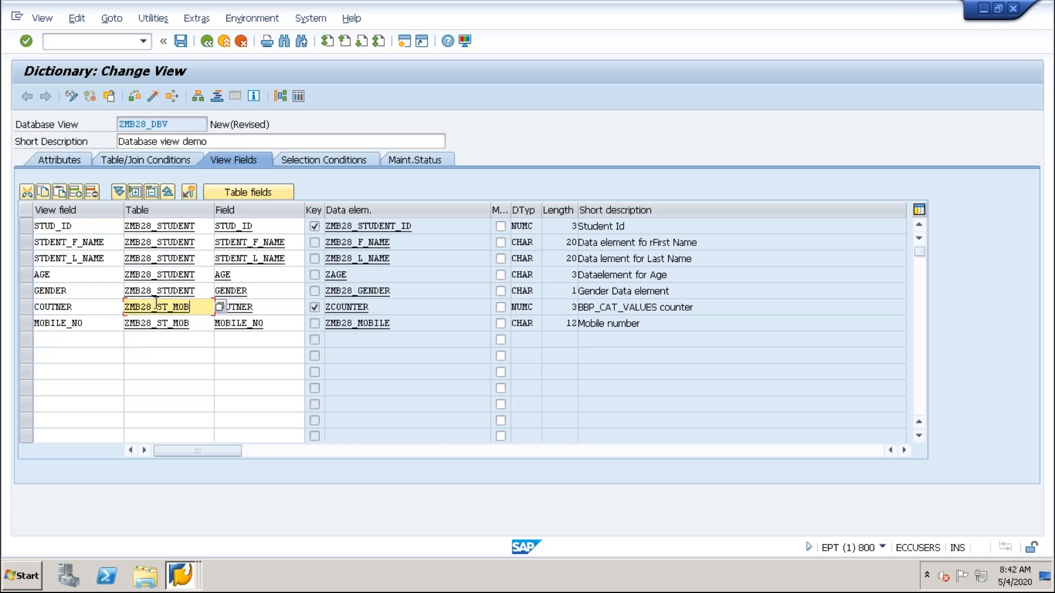
left_click(198, 323)
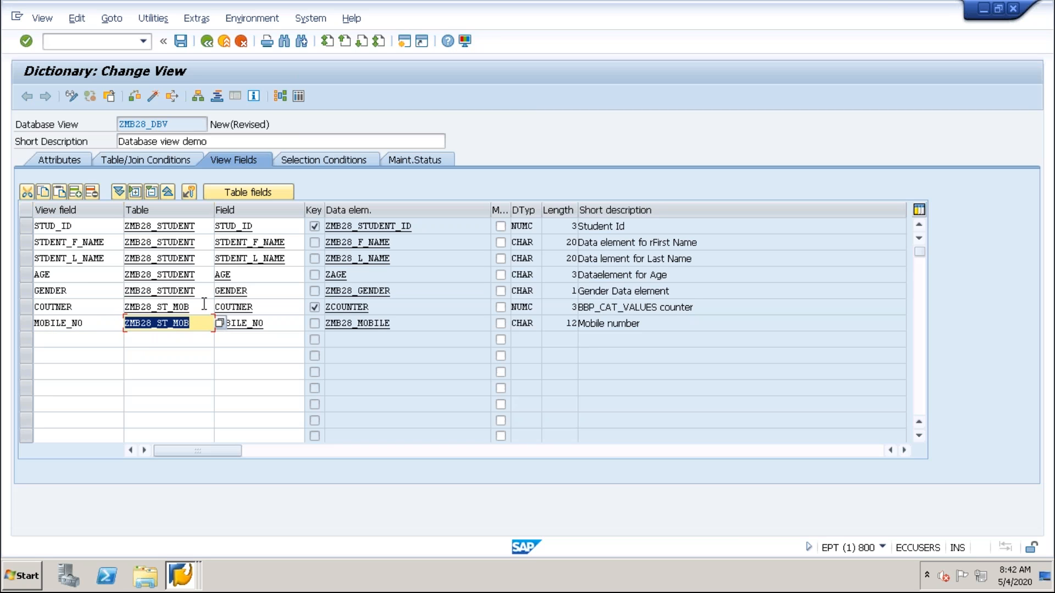
left_click(204, 305)
left_click(88, 309)
left_click(71, 323)
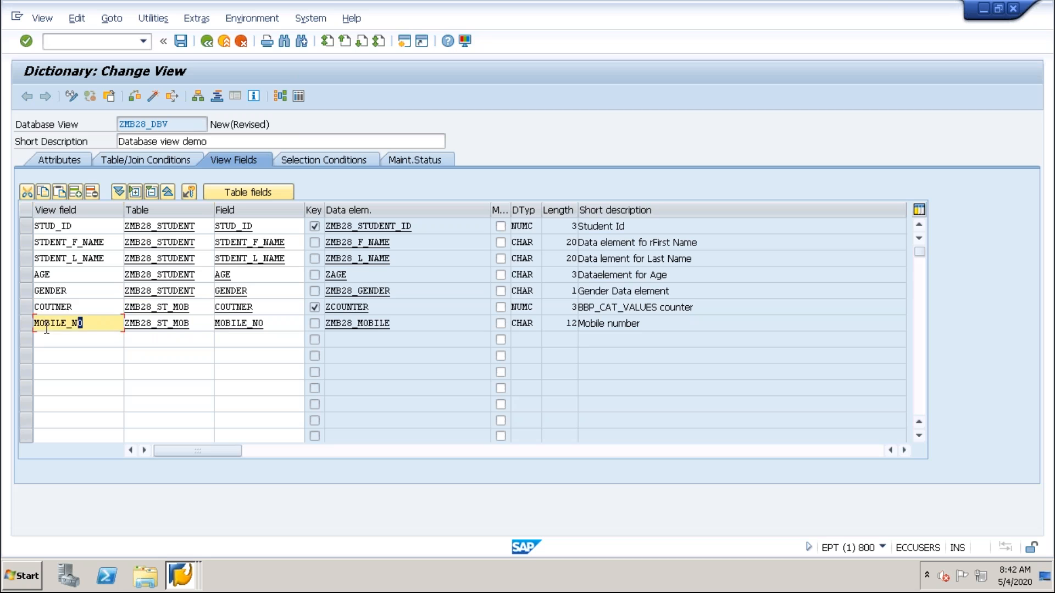
left_click(181, 312)
left_click(181, 323)
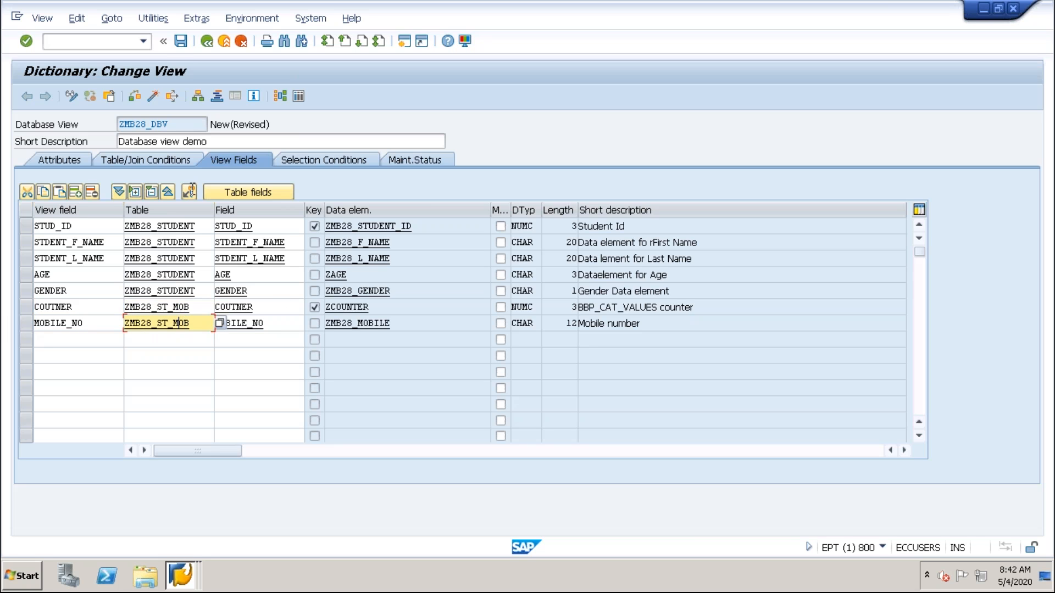
Save view ZMB28_DBV as a local object and activate it.
left_click(180, 41)
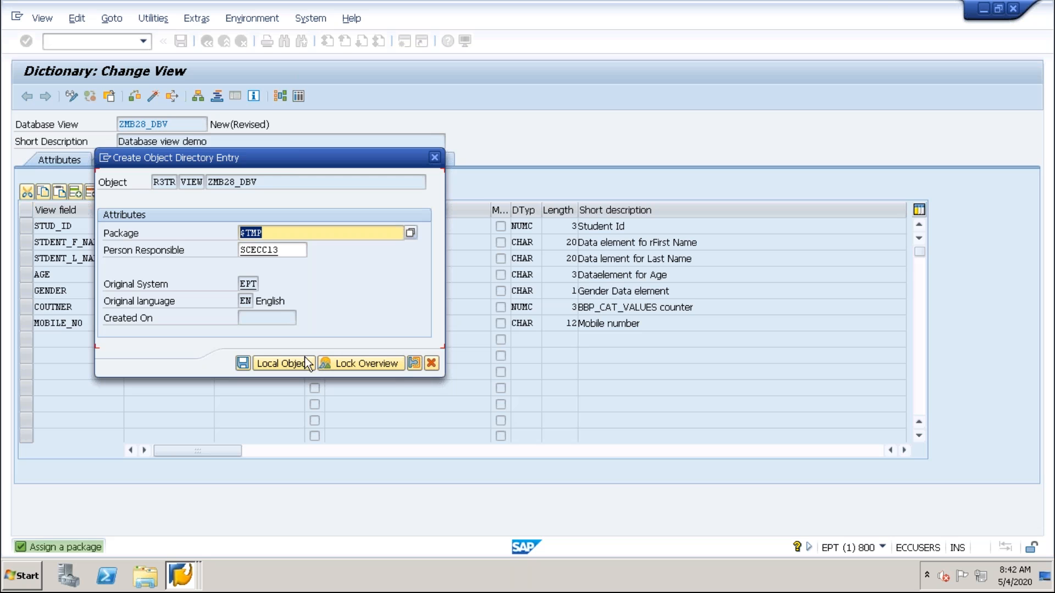
left_click(282, 365)
key("ctrl+F3")
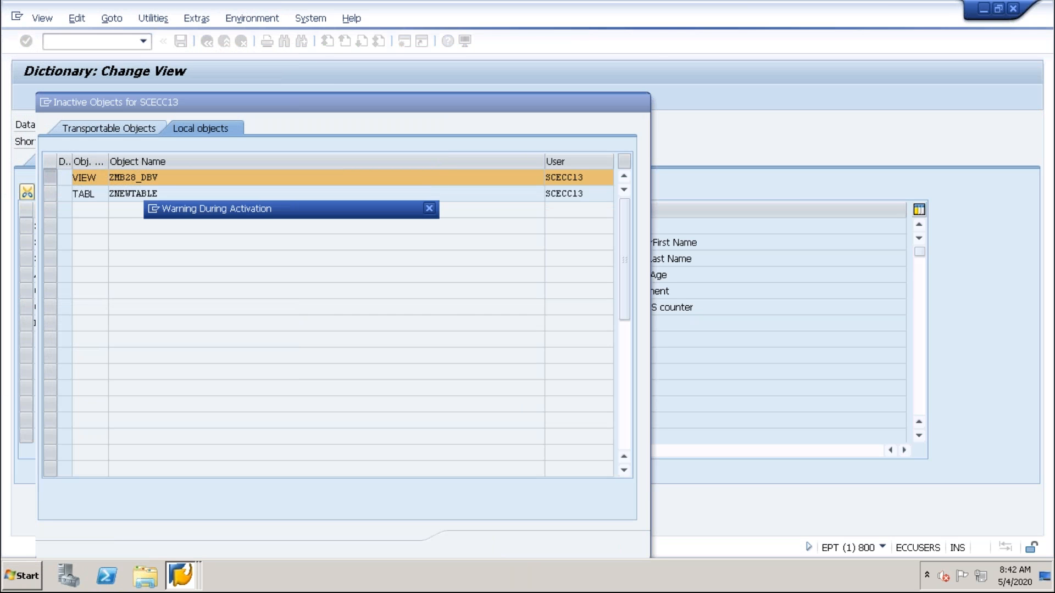
left_click(285, 303)
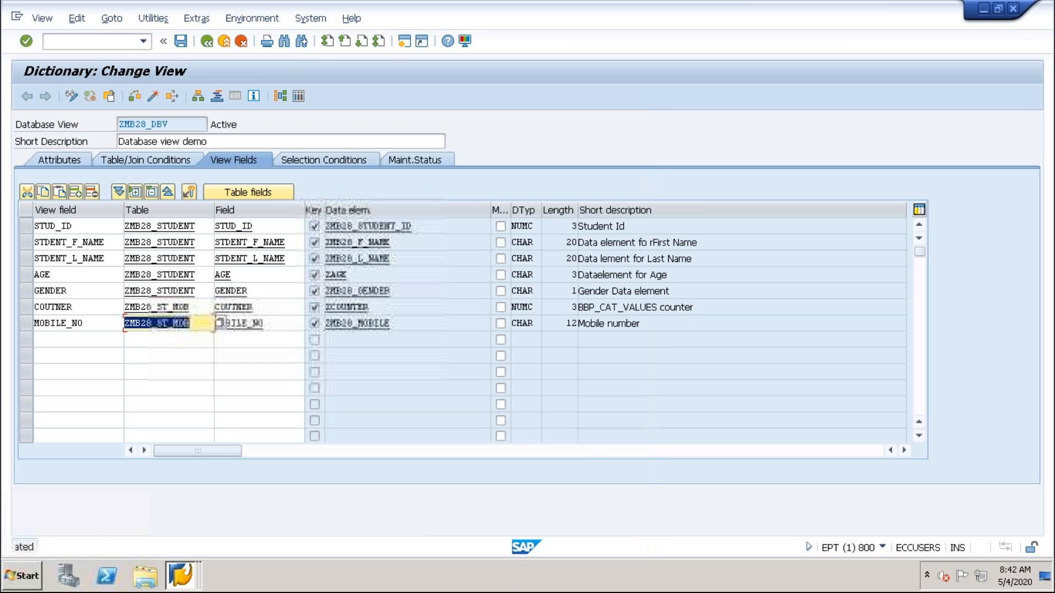
Display all entries of view ZMB28_DBV without selection criteria and check the MOBILE_NO column.
left_click(298, 97)
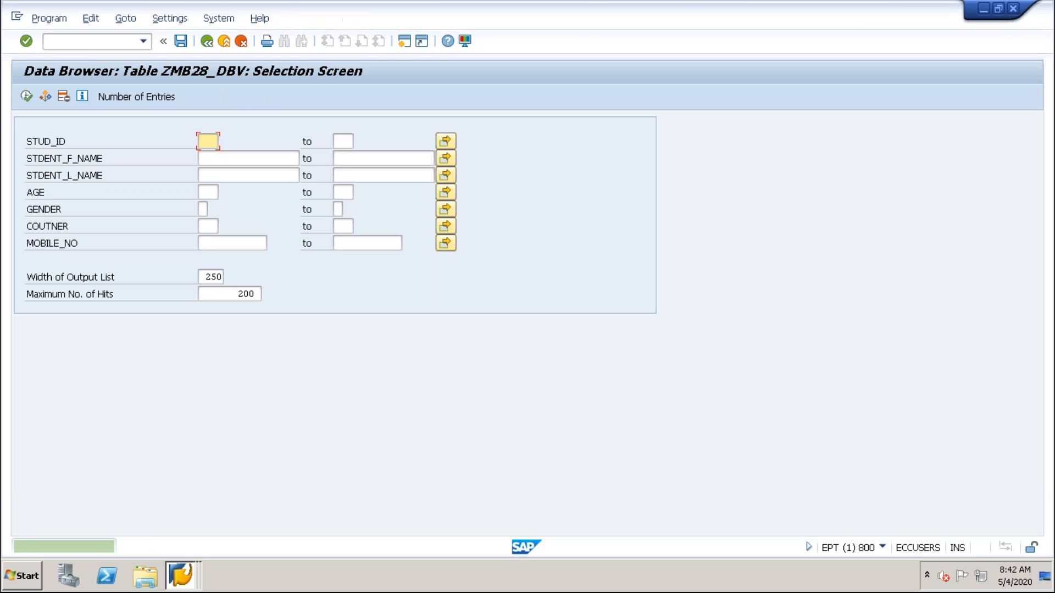
left_click(27, 97)
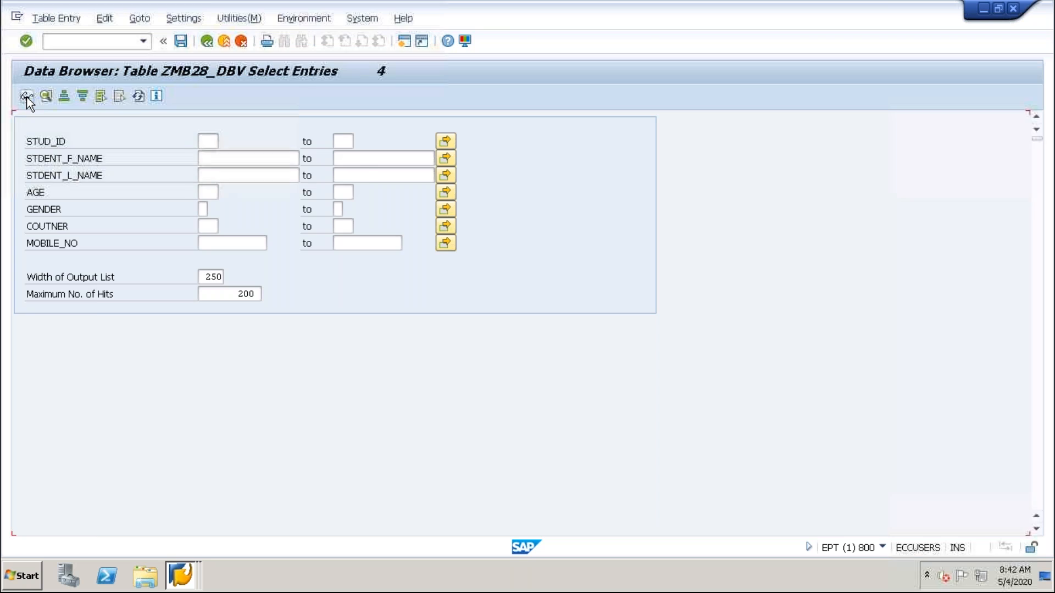
left_click(432, 207)
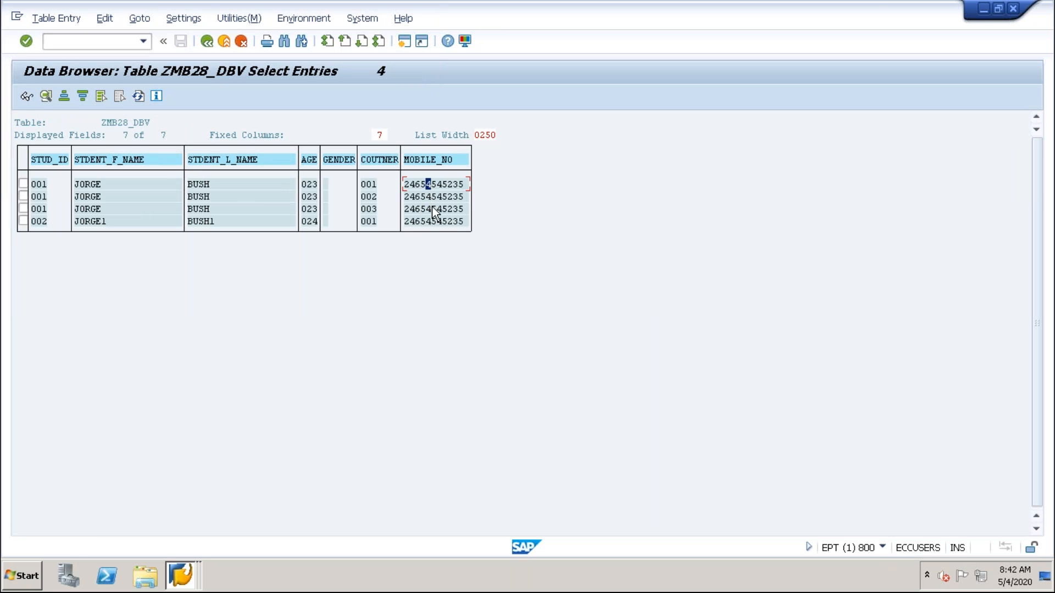
left_click(433, 222)
left_click(90, 222)
Examine how the STUD_ID values combine with the COUTNER and MOBILE_NO values in the view's joined rows.
left_click(44, 187)
left_click(43, 199)
left_click(43, 211)
left_click(40, 222)
left_click(44, 186)
left_click(40, 220)
left_click(40, 186)
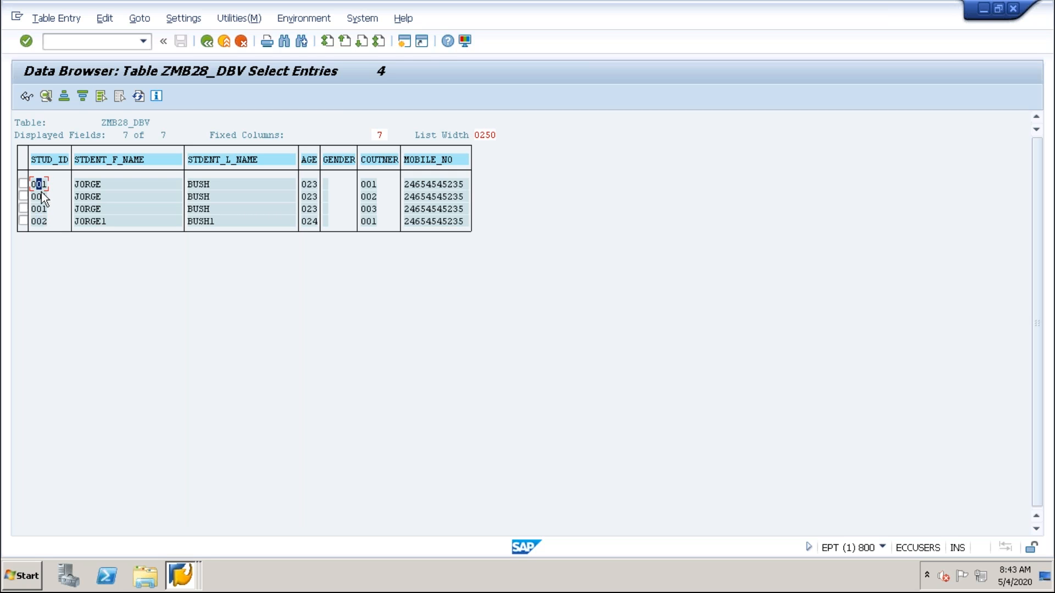
left_click(42, 222)
left_click(374, 199)
left_click(371, 208)
left_click(42, 209)
left_click(449, 196)
Return to the view definition, open its base table ZMB28_STUDENT and display all of the table's entries.
left_click(207, 44)
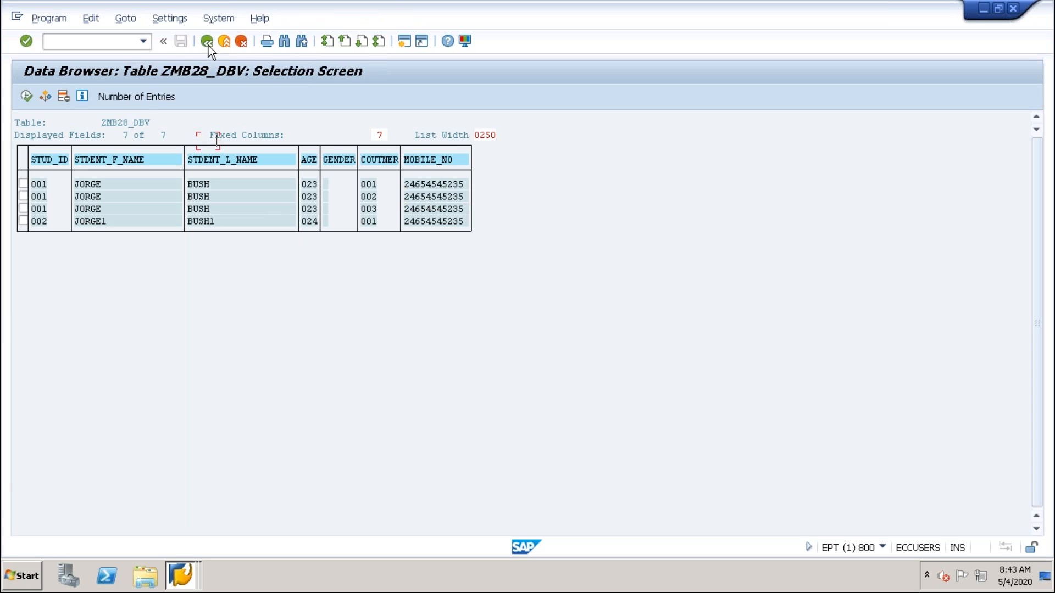
left_click(207, 44)
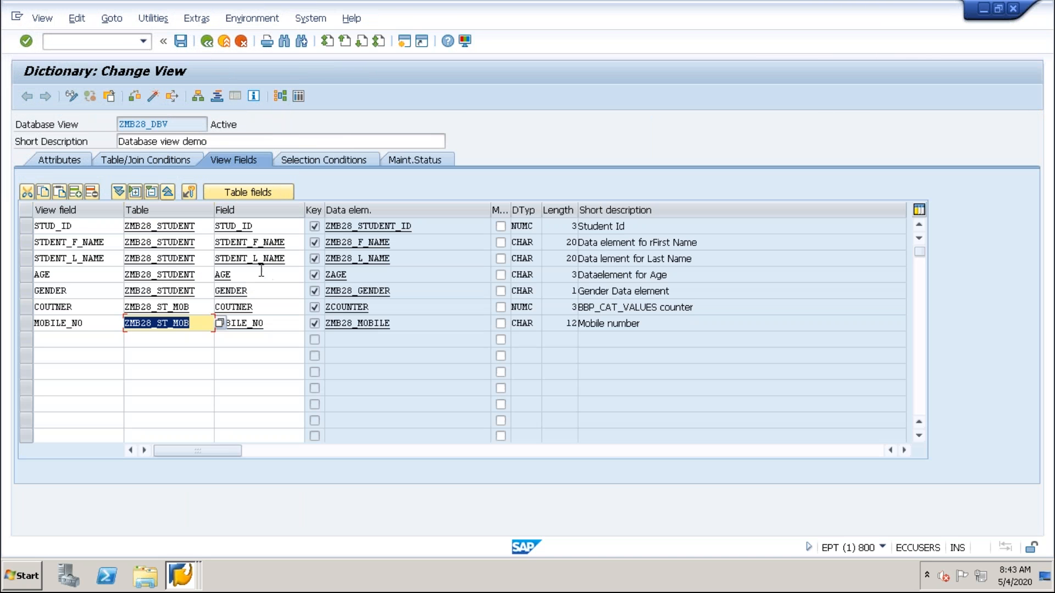
double_click(164, 227)
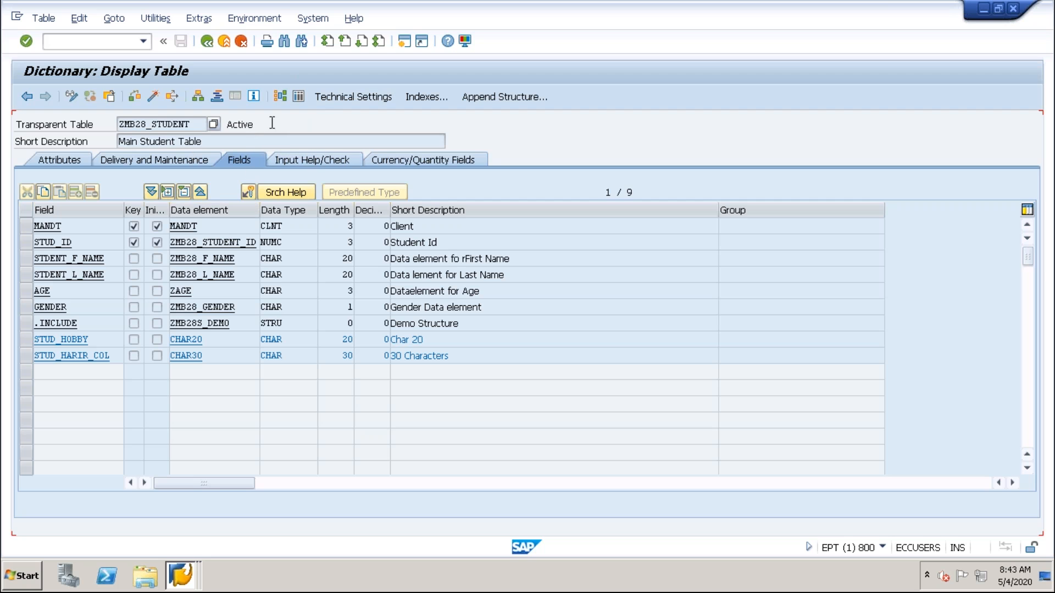
left_click(206, 43)
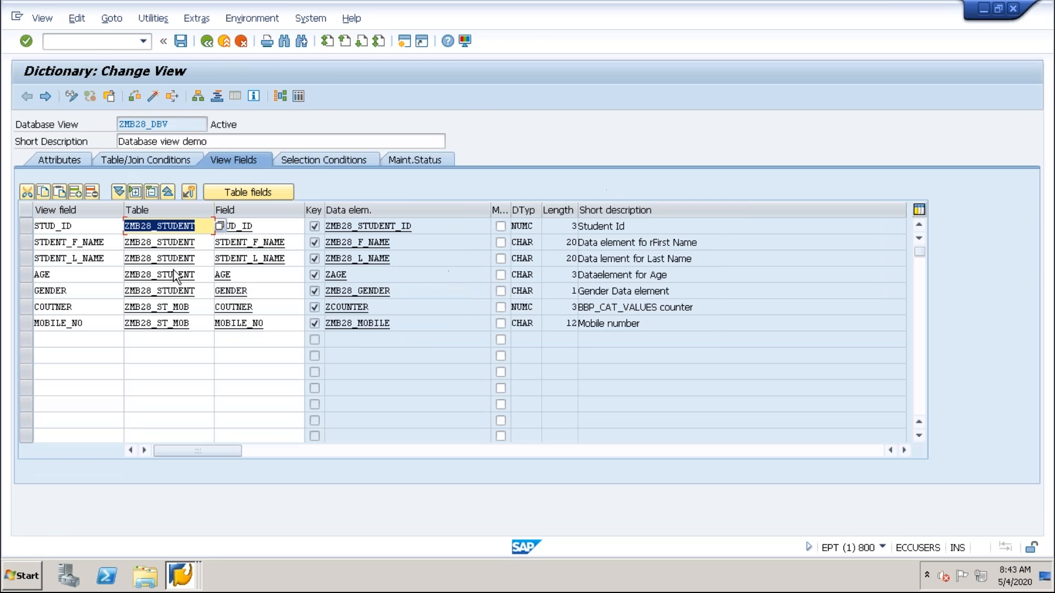
double_click(167, 227)
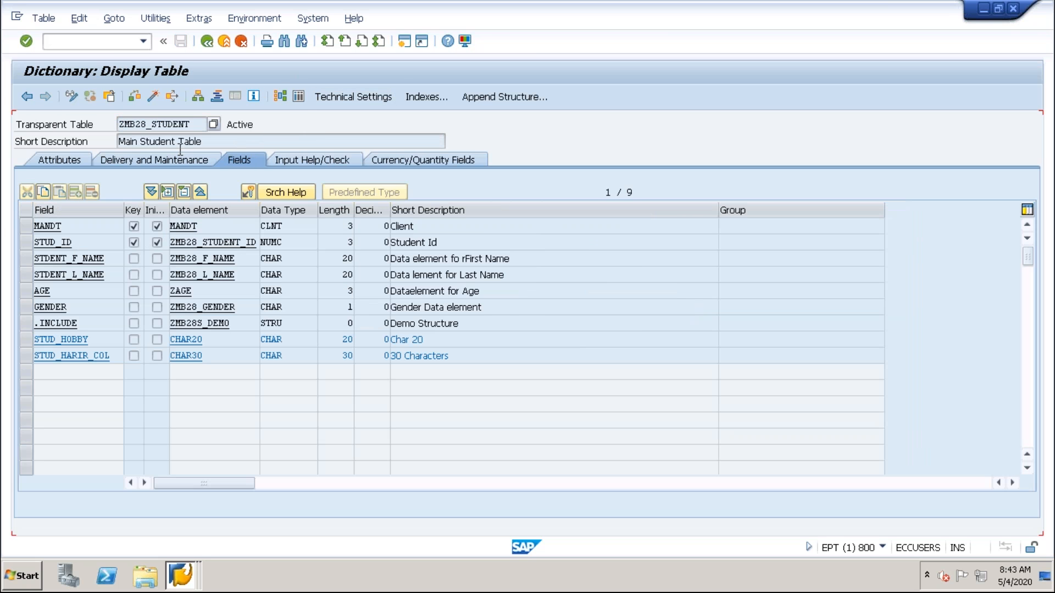
left_click(298, 96)
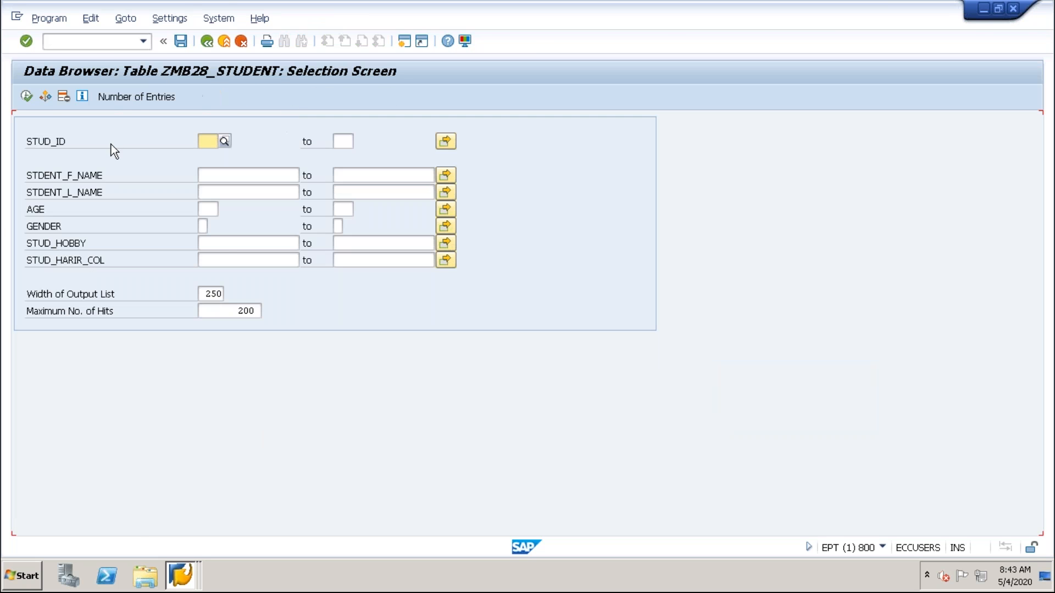
left_click(29, 97)
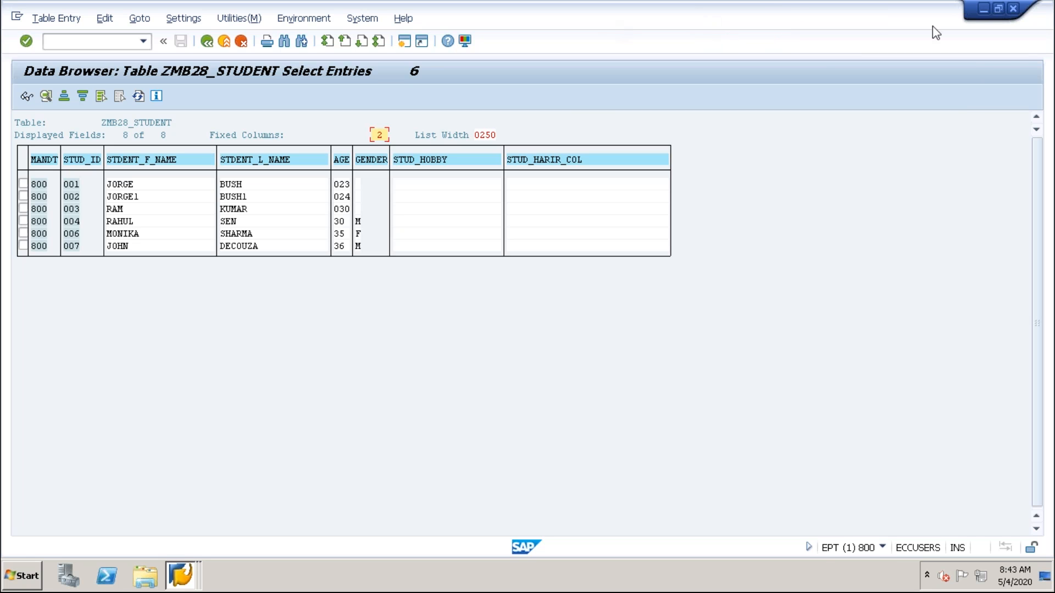
Arrange the ZMB28_STUDENT data browser and the ZMB28_ST_MOB table display windows side by side.
left_click(999, 8)
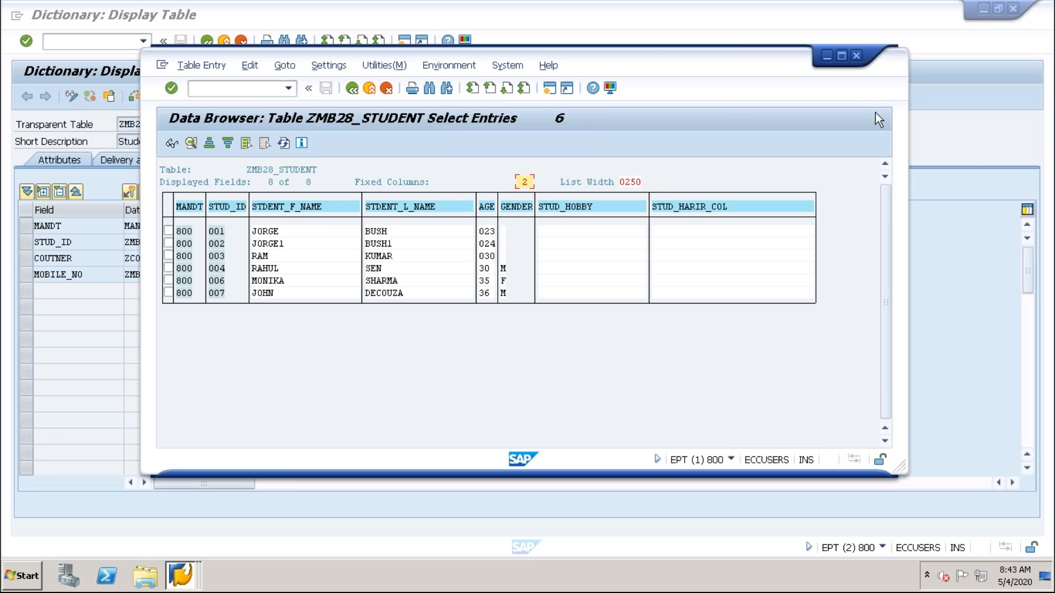
left_click_drag(897, 121, 681, 137)
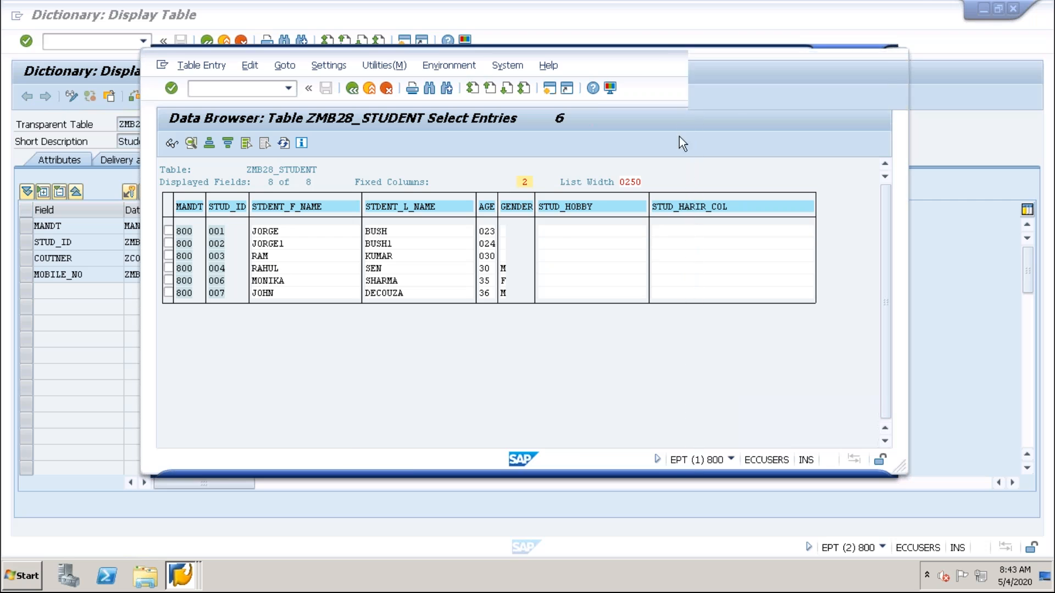
left_click_drag(565, 53, 879, 44)
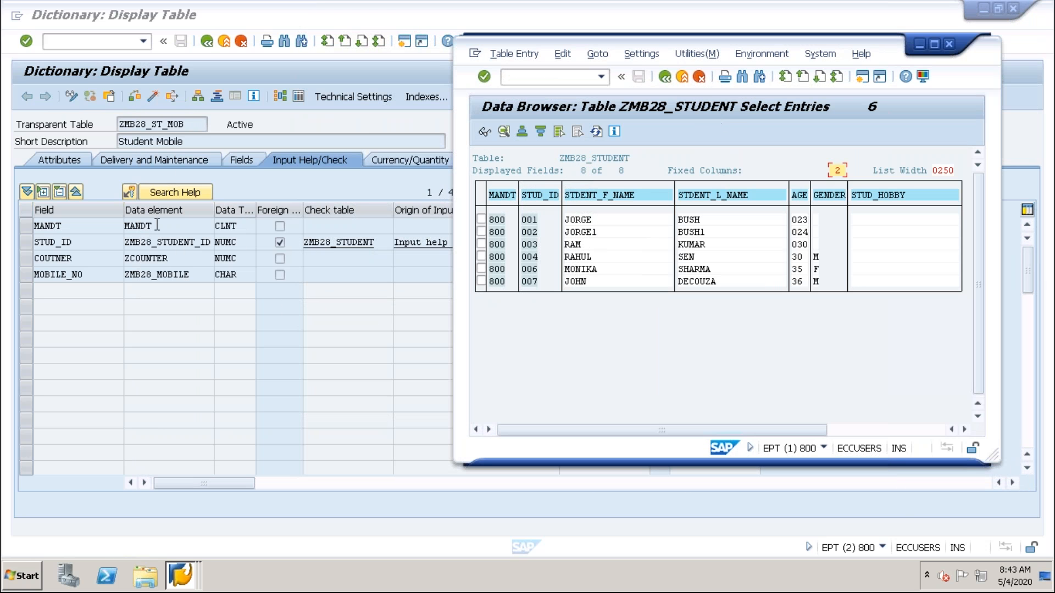
left_click(357, 126)
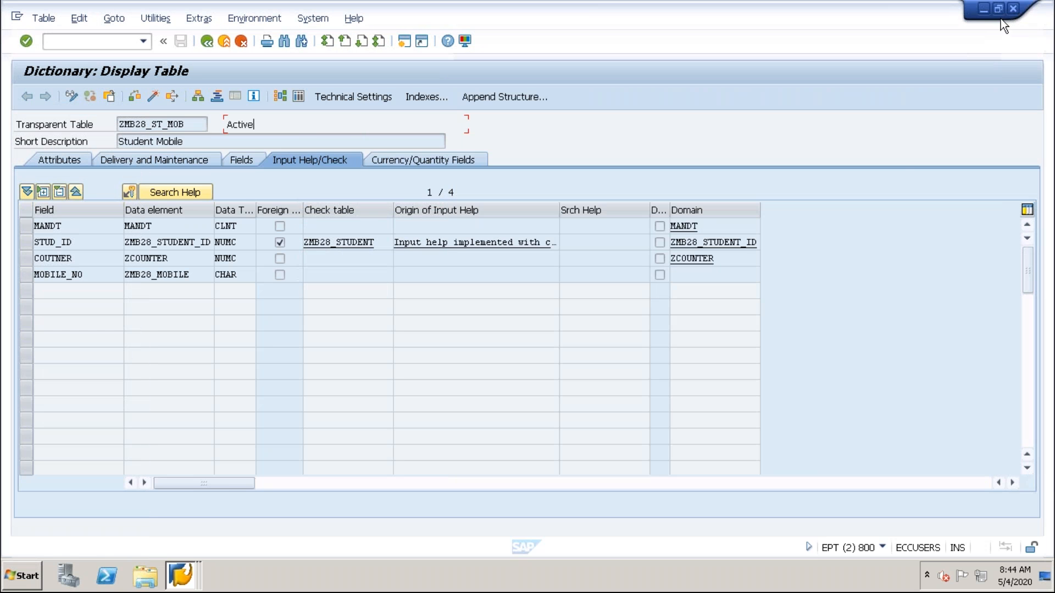
left_click(999, 12)
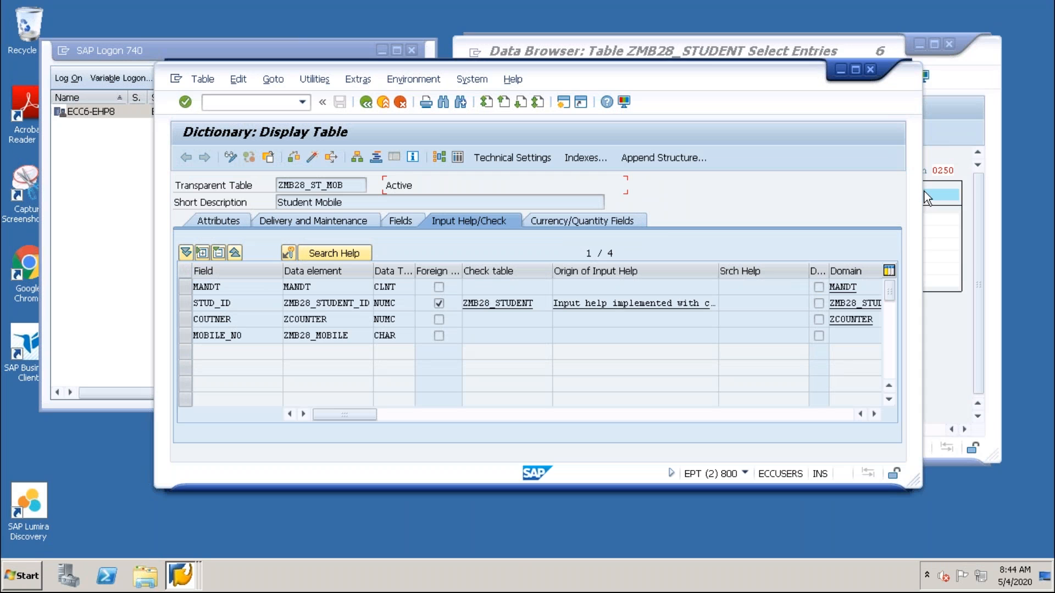
left_click_drag(924, 191, 663, 230)
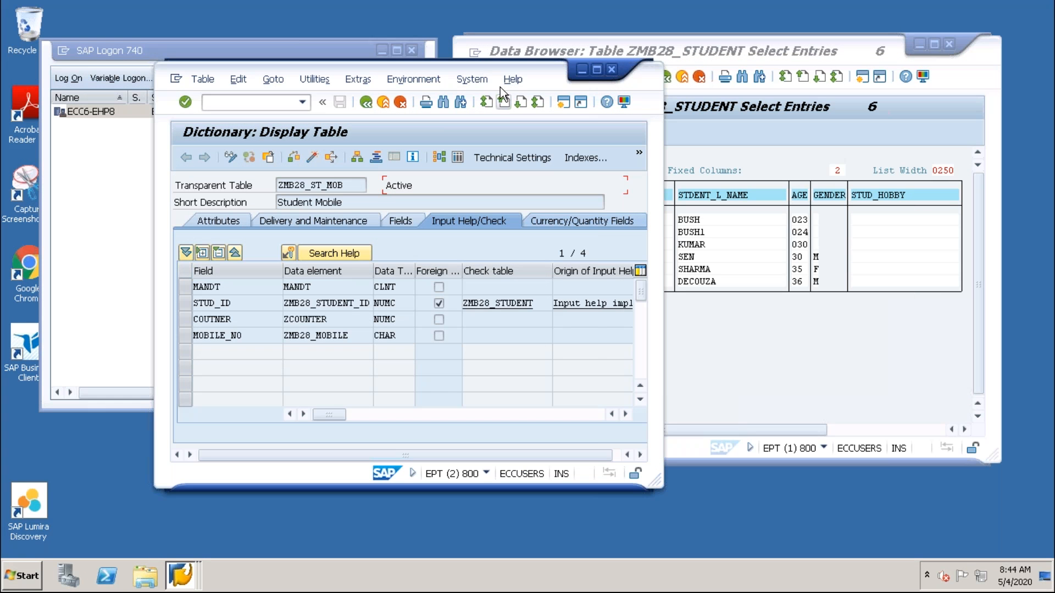
left_click_drag(499, 72, 300, 54)
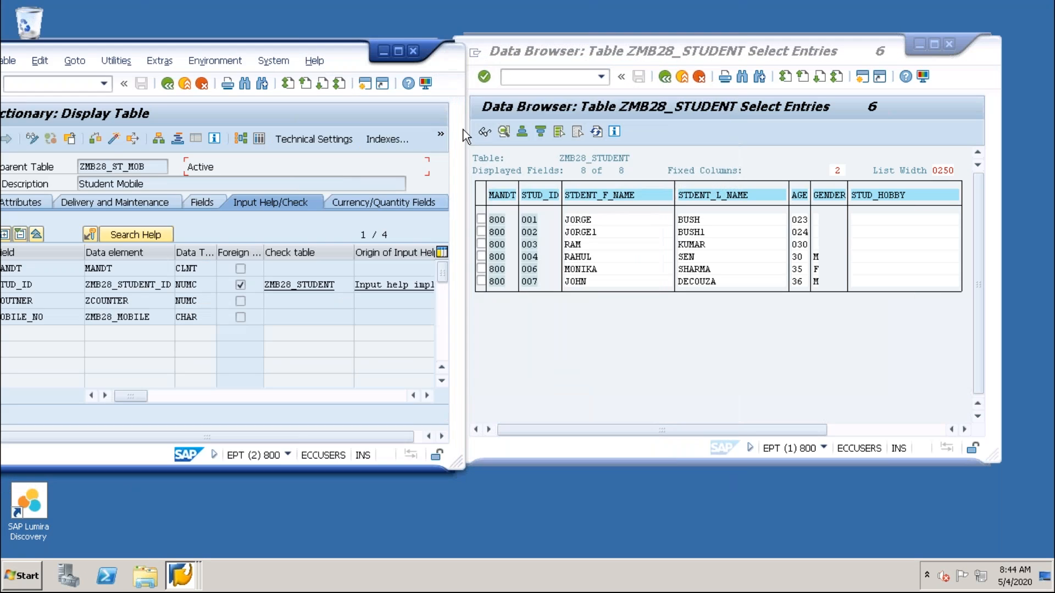
Display all entries of table ZMB28_ST_MOB beside the ZMB28_STUDENT entries.
left_click(258, 140)
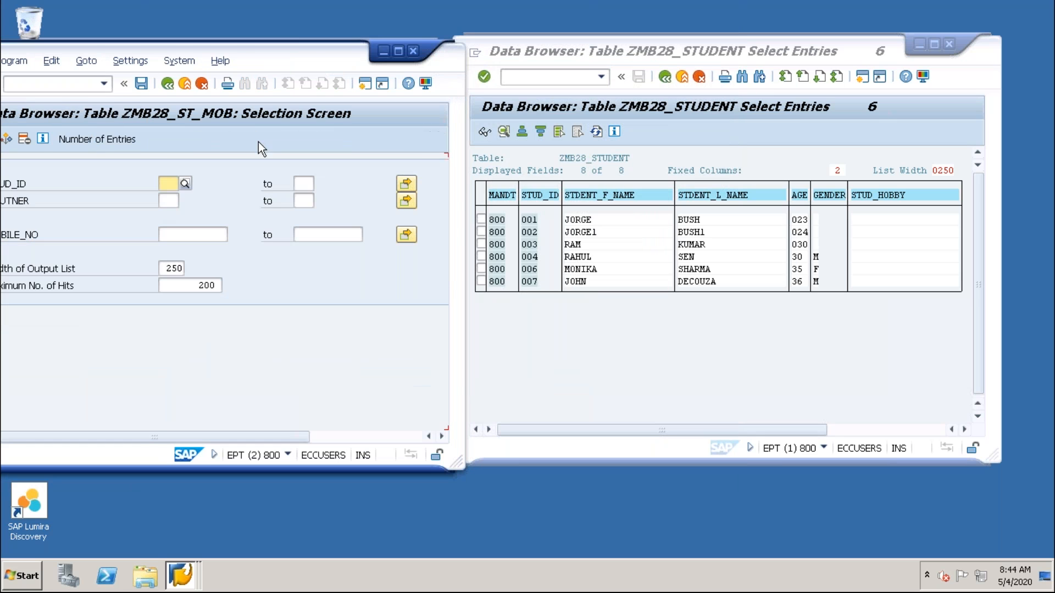
left_click_drag(307, 60, 357, 41)
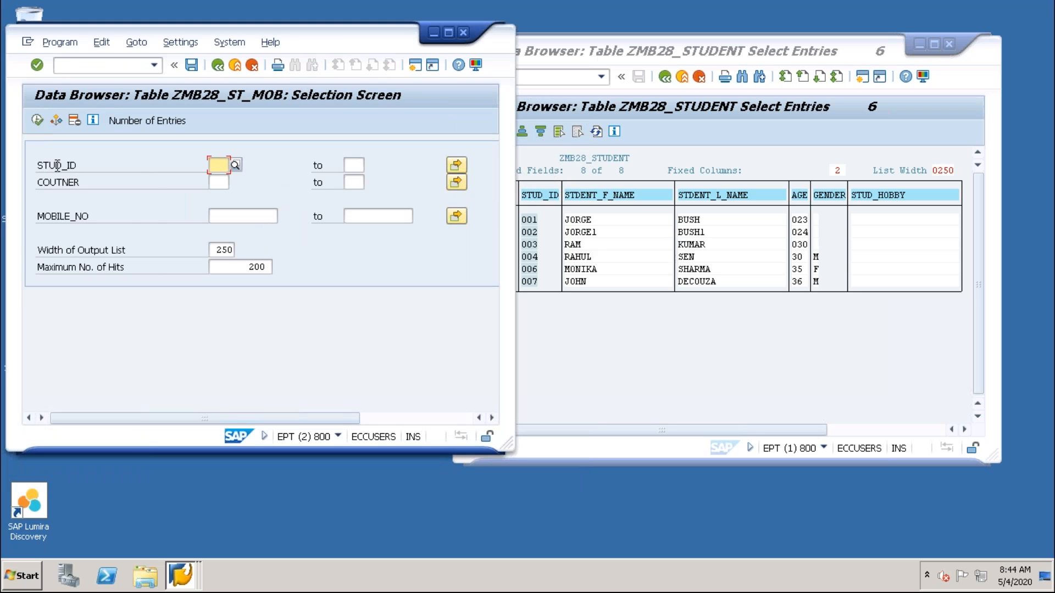
left_click(37, 120)
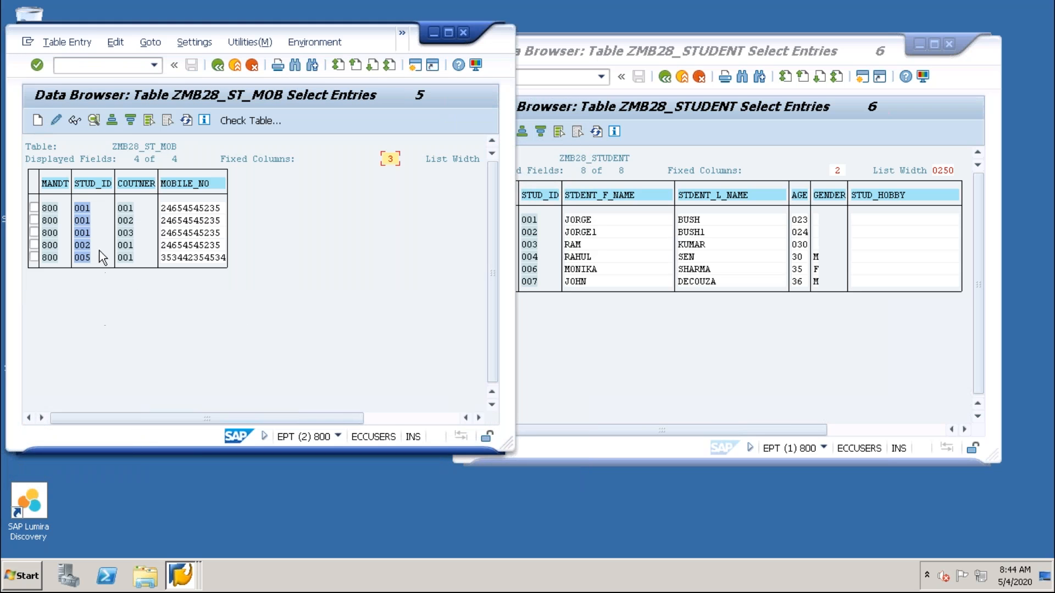
Compare the STUD_ID and COUTNER values in ZMB28_ST_MOB with the matching student records in ZMB28_STUDENT.
left_click_drag(89, 209, 85, 231)
left_click(83, 256)
left_click(664, 243)
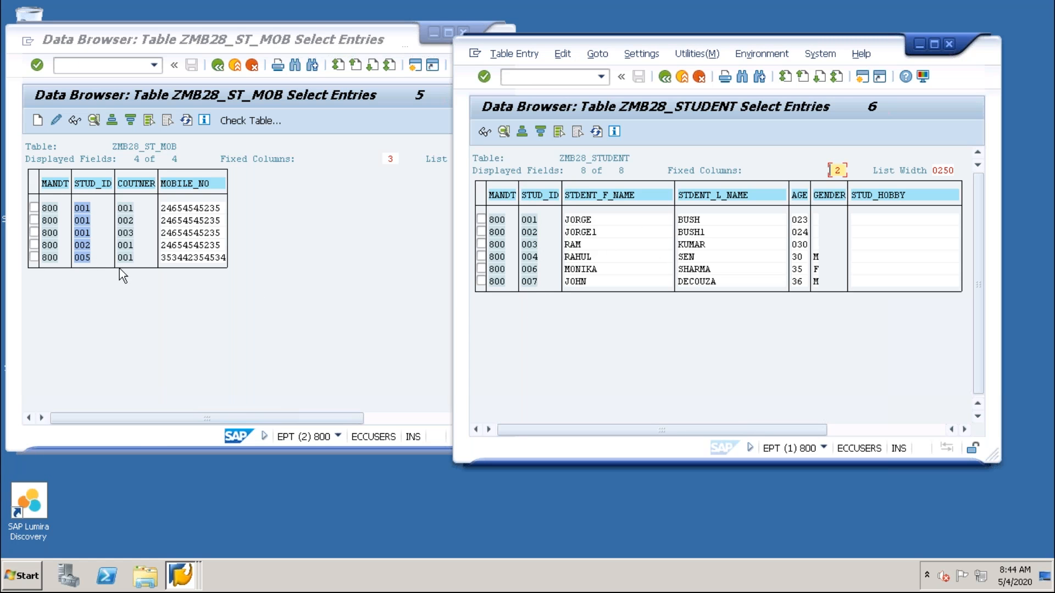
left_click(131, 221)
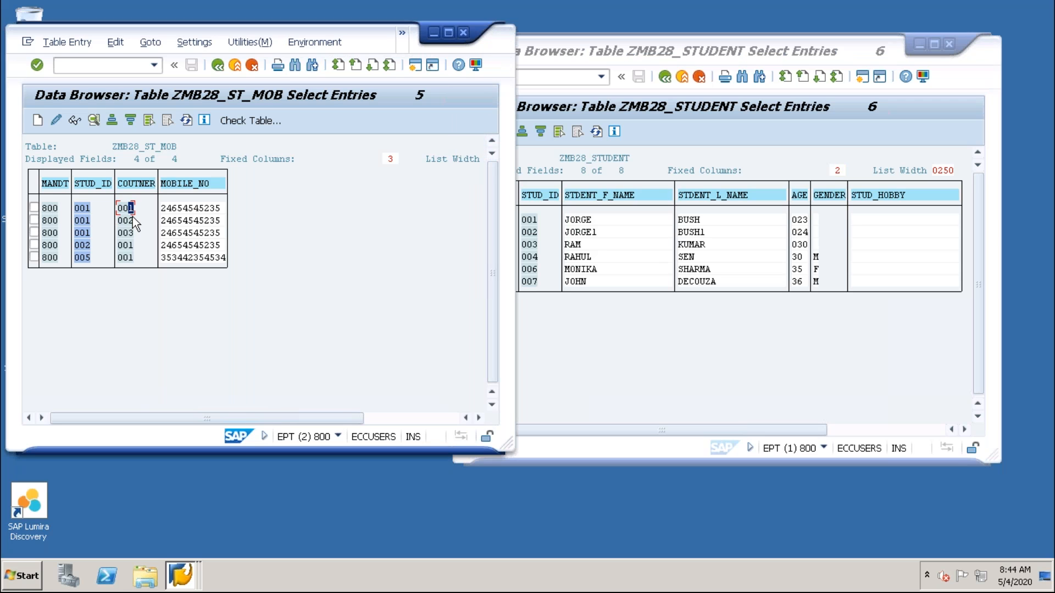
left_click(125, 209)
left_click(126, 220)
left_click(83, 212)
left_click(131, 216)
left_click(196, 220)
left_click(82, 232)
left_click(541, 235)
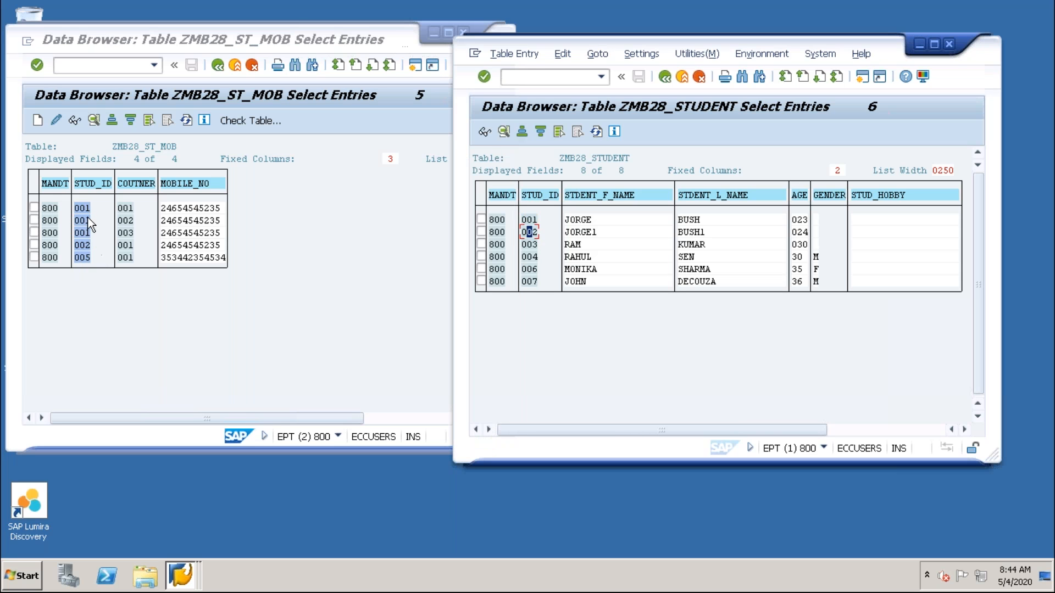
left_click(87, 238)
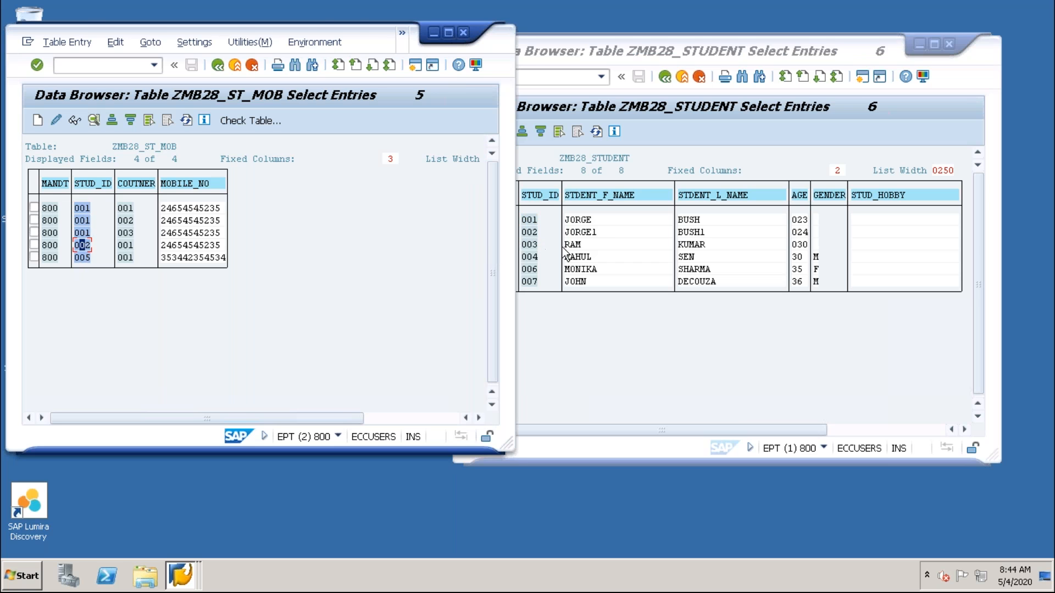
left_click(589, 233)
Return from the ZMB28_STUDENT entries to the ZMB28_DBV view definition and display all of the view's entries.
left_click(183, 575)
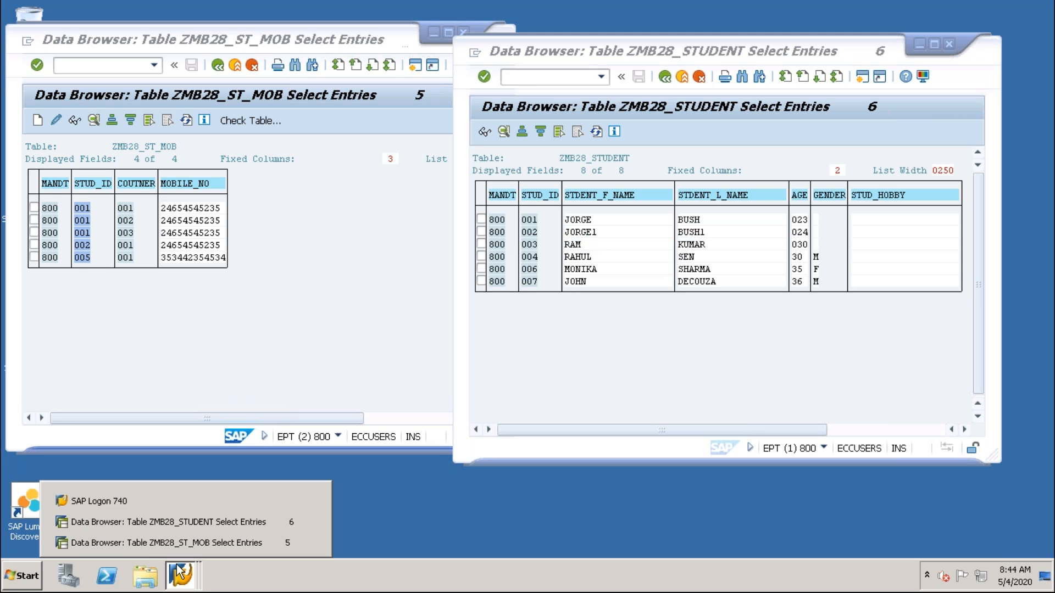
left_click(174, 523)
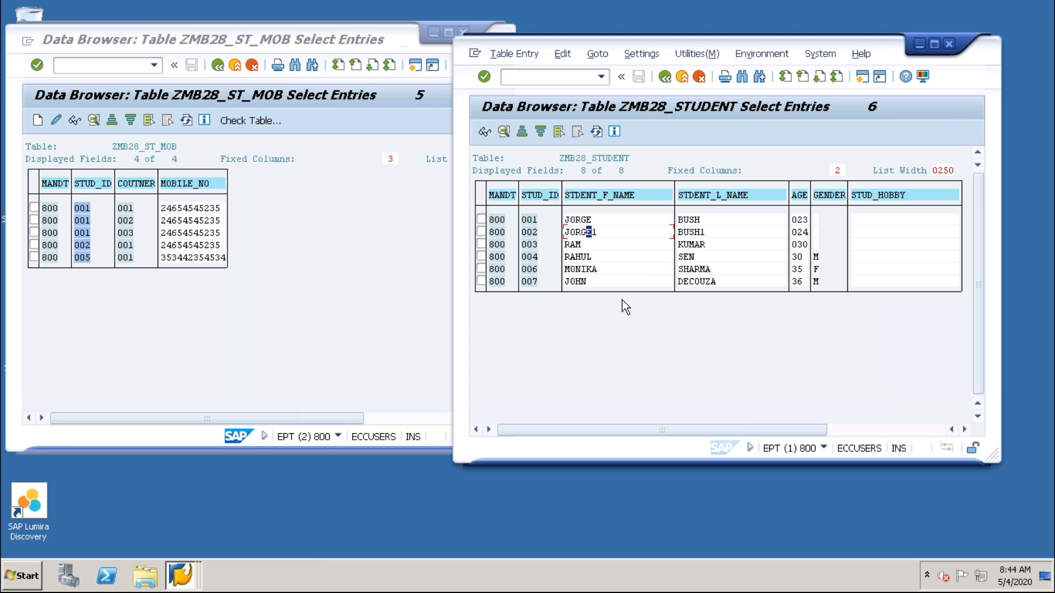
left_click(666, 78)
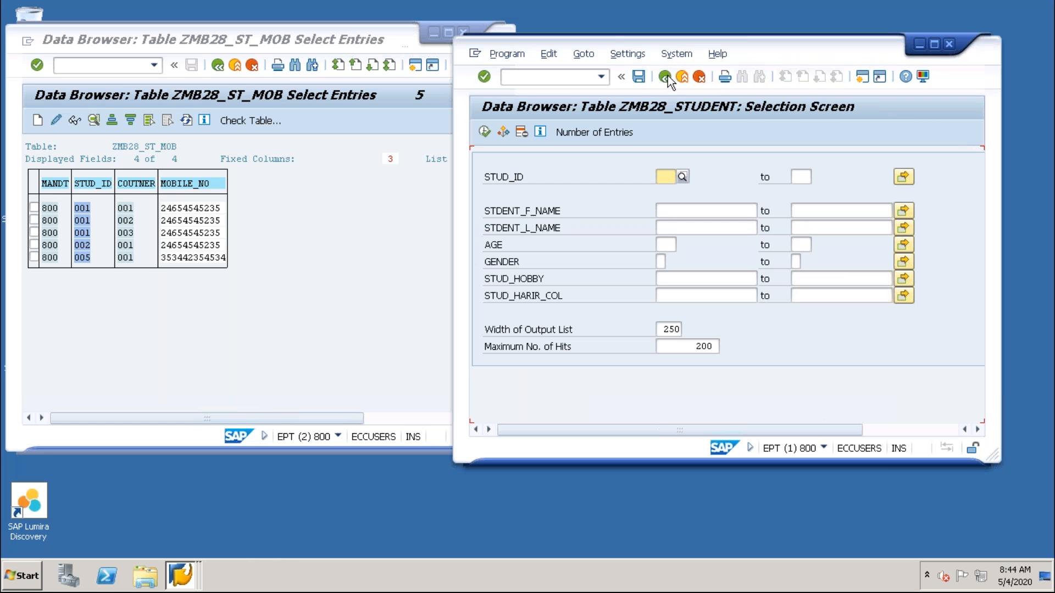
left_click(665, 78)
left_click(665, 78)
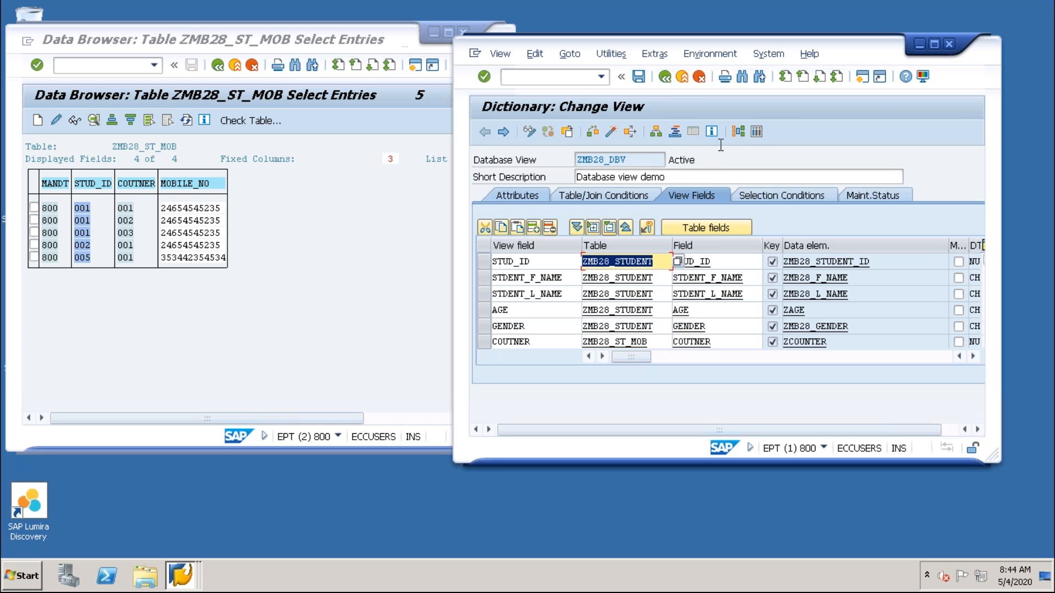
left_click(757, 132)
left_click(485, 134)
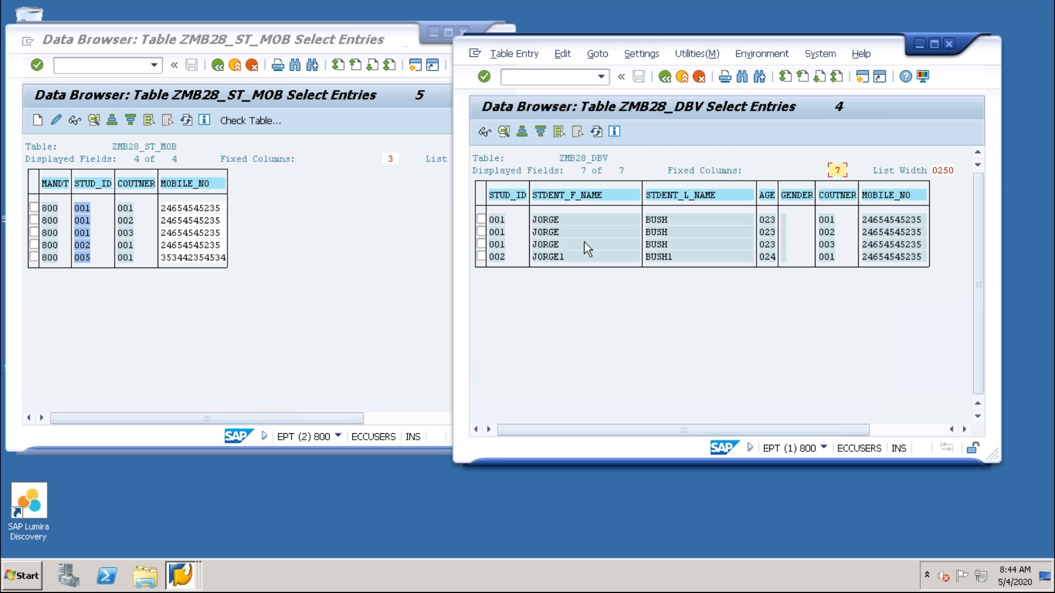
Examine the STUD_ID, COUTNER and MOBILE_NO values in the joined ZMB28_DBV rows against the ZMB28_ST_MOB entries.
left_click(497, 220)
left_click(496, 256)
left_click(499, 221)
left_click(499, 233)
left_click(499, 243)
left_click(499, 222)
left_click(502, 244)
left_click(832, 221)
left_click(832, 244)
left_click(897, 257)
Close the ZMB28_DBV window, maximize the ZMB28_ST_MOB window and go back to the ABAP Dictionary initial screen.
left_click(948, 44)
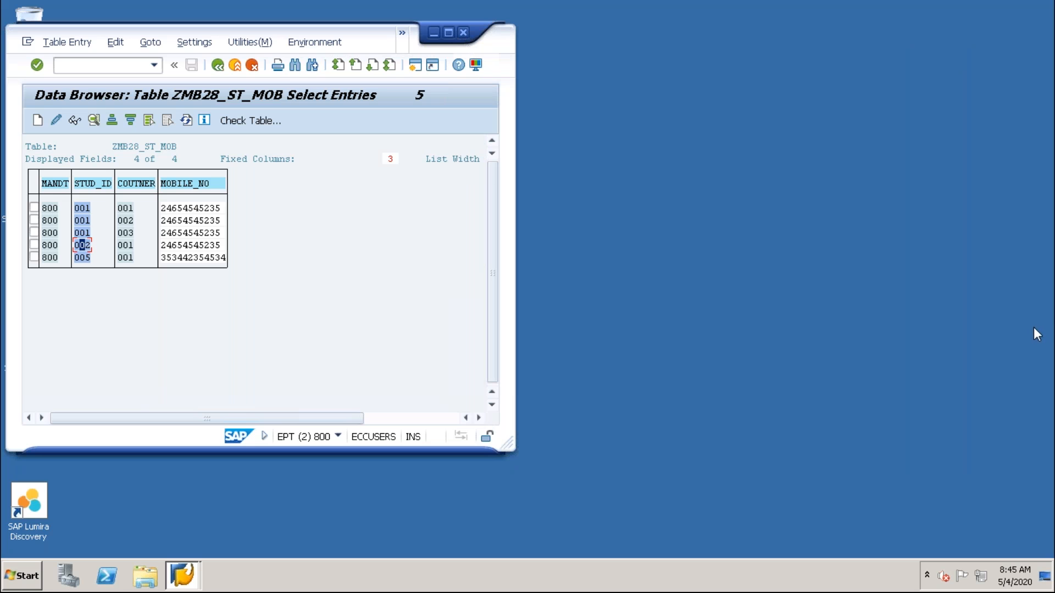
left_click(731, 343)
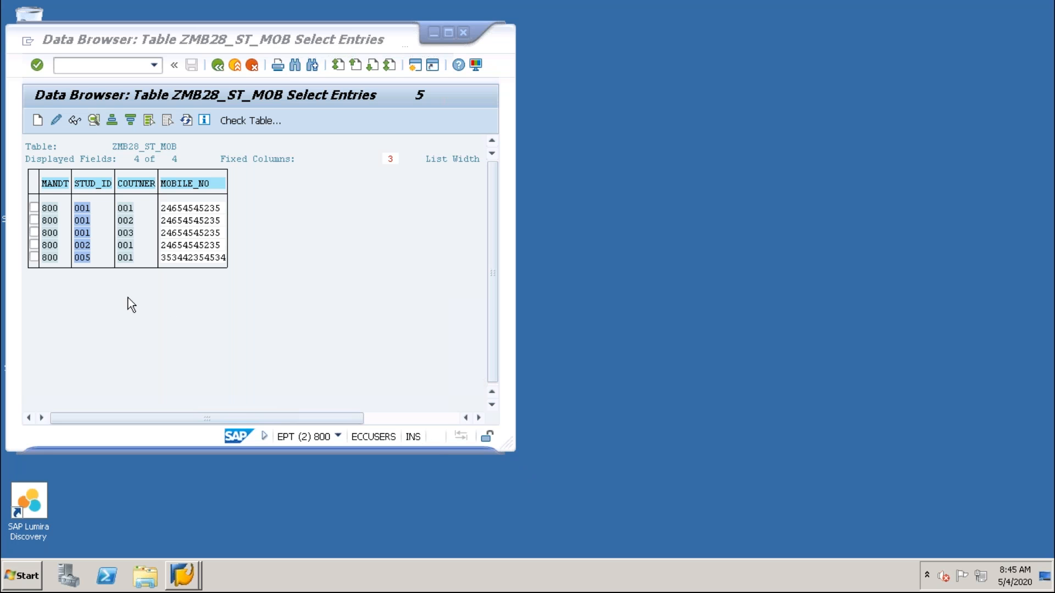
left_click(448, 33)
left_click(208, 42)
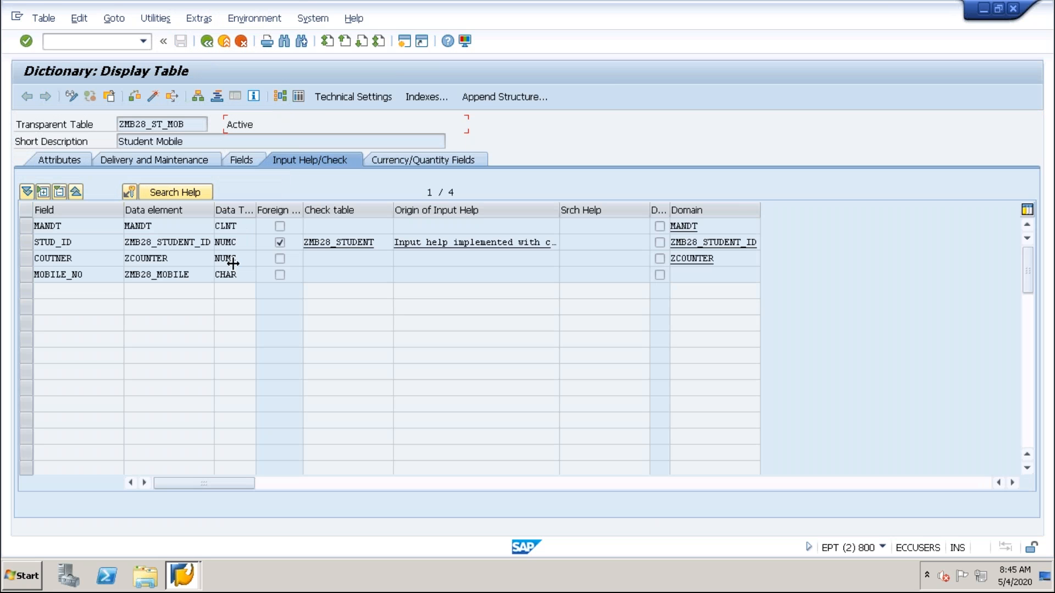
left_click(207, 42)
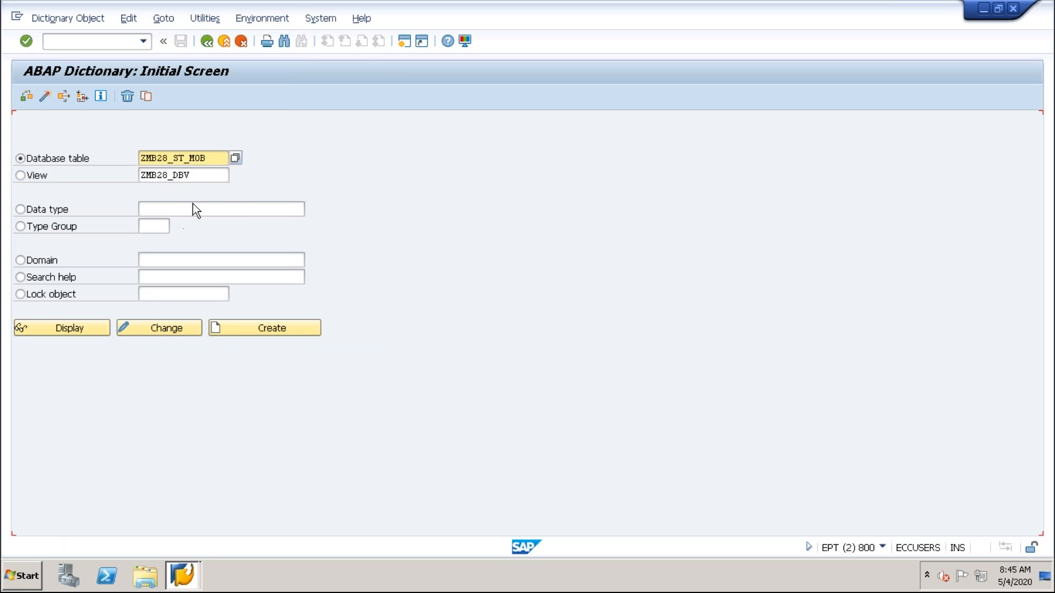
Create a new view named ZMB28_PV with the projection view type.
left_click(26, 177)
left_click_drag(218, 175, 93, 184)
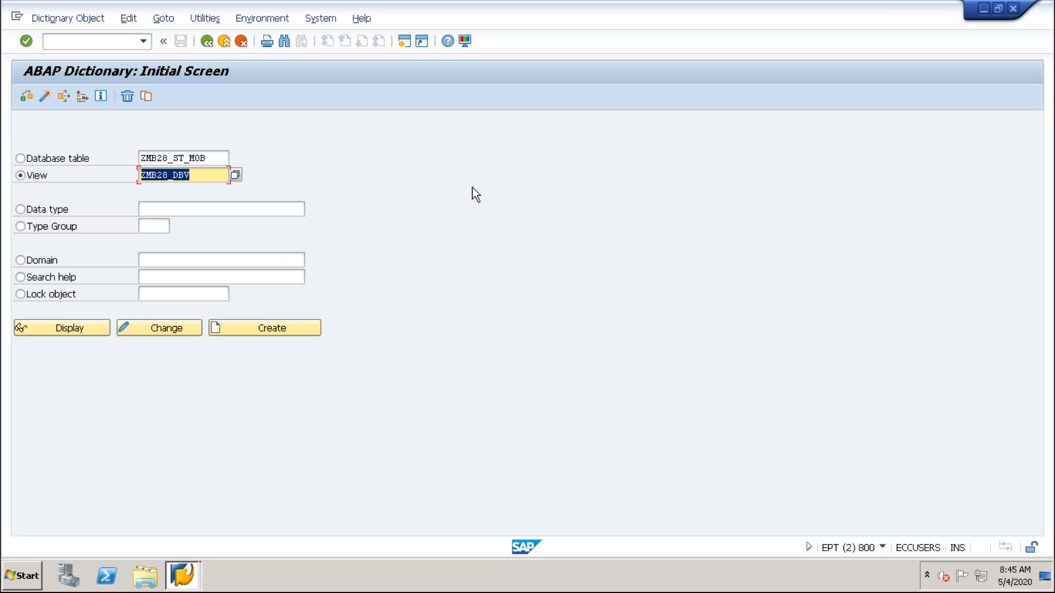
key("BackSpace")
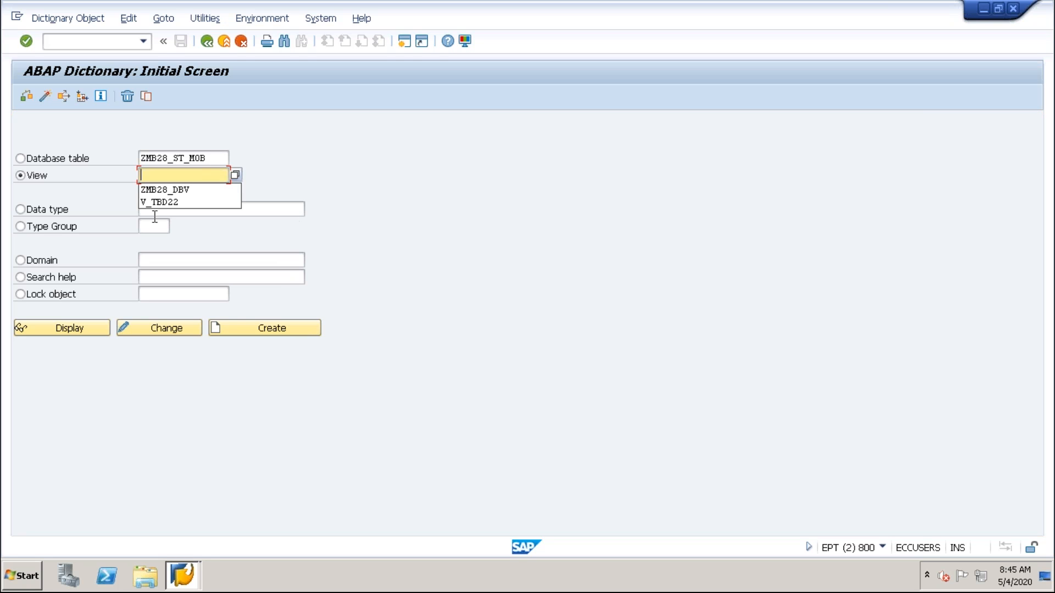
left_click(167, 190)
left_click(183, 175)
key("BackSpace")
key("BackSpace")
type("PV")
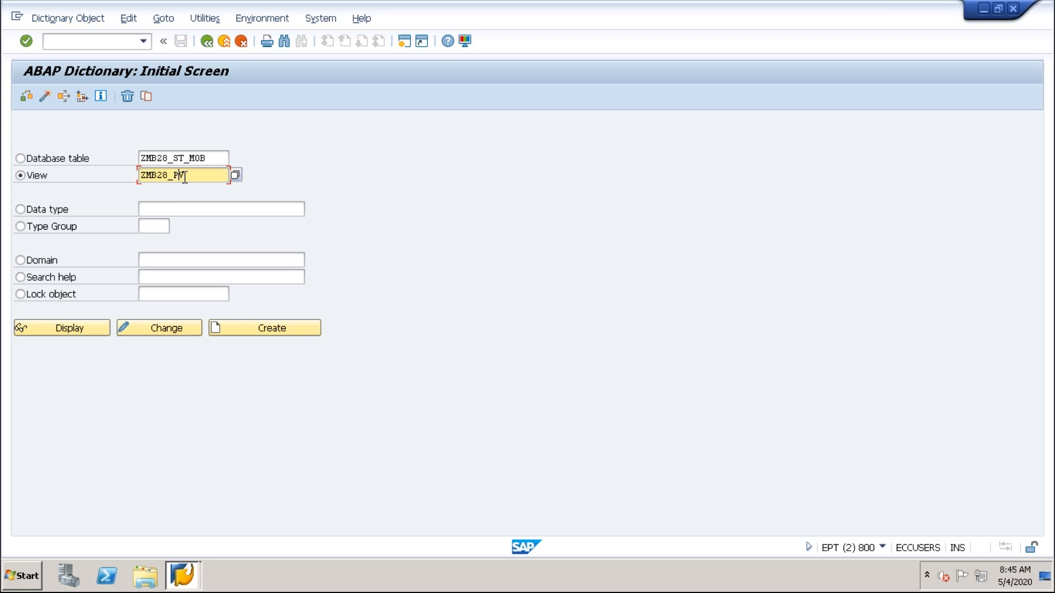
left_click(271, 332)
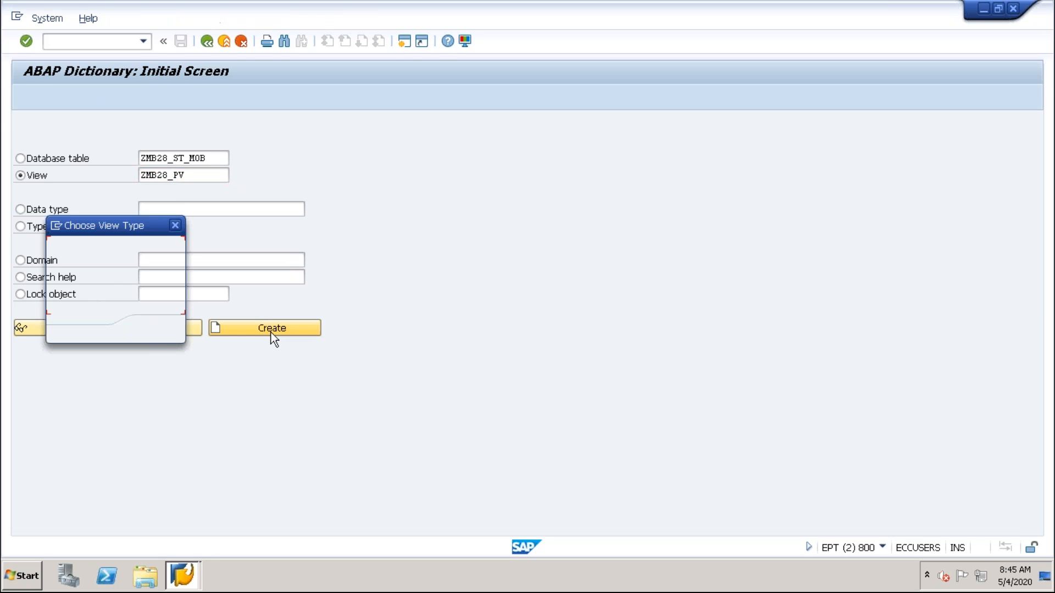
left_click(55, 267)
left_click(153, 330)
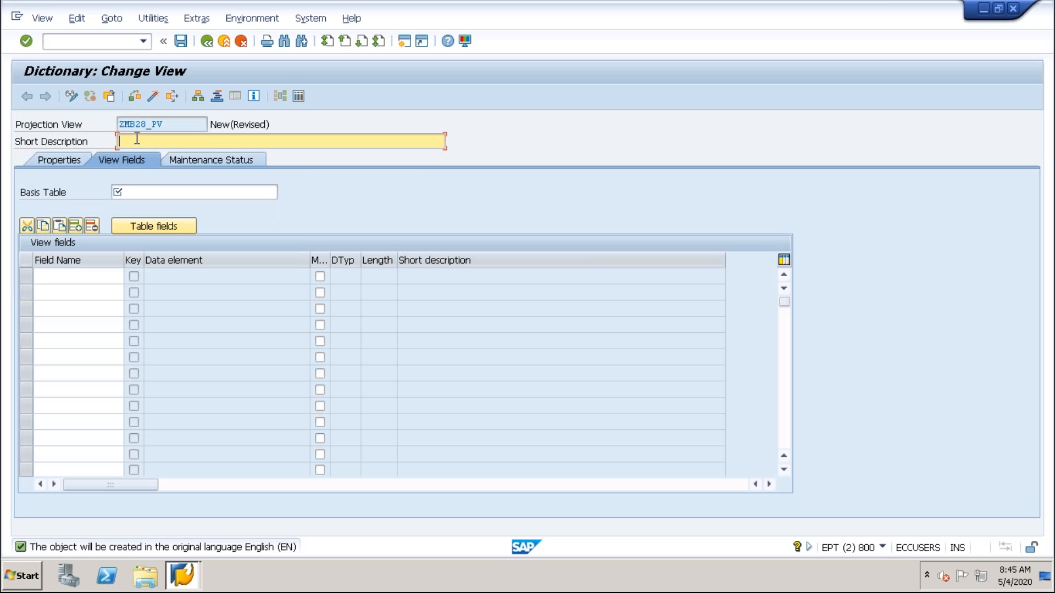
Enter "Projection" as the short description of view ZMB28_PV.
type("pR")
key("BackSpace")
key("BackSpace")
key("Caps_Lock")
type("Projection")
left_click(143, 192)
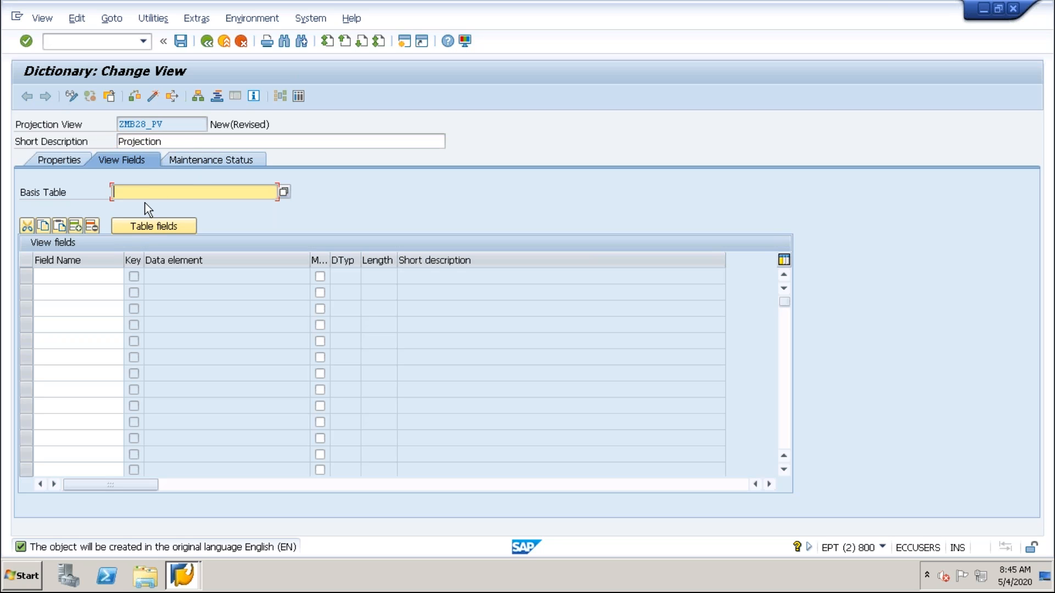
left_click(170, 141)
double_click(135, 144)
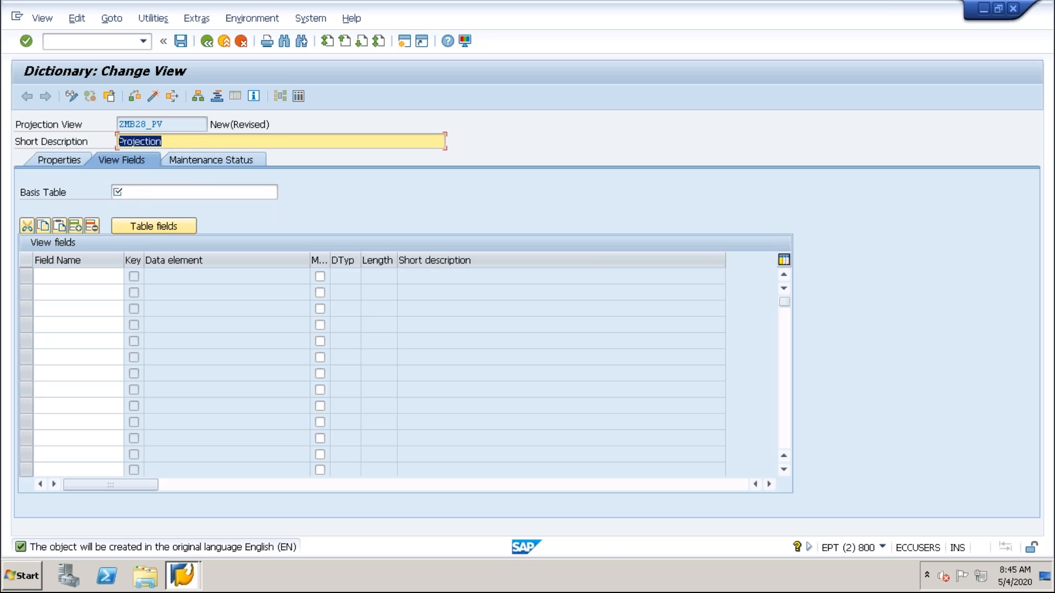
Set ZMB28_STUDENT as the basis table of the projection view.
left_click(131, 192)
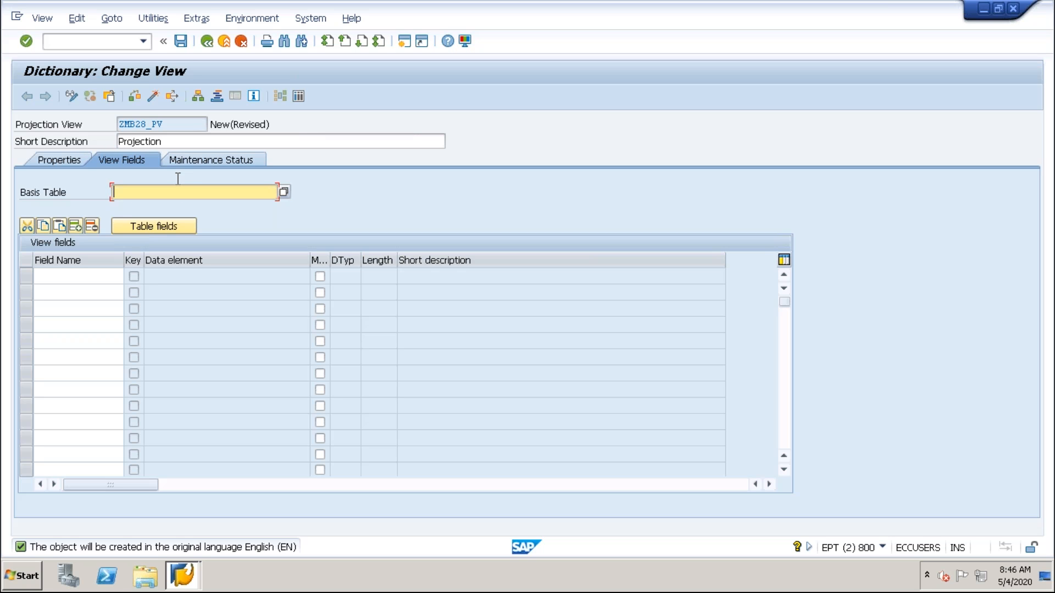
type("ZMB28_STUDENT")
left_click_drag(185, 193, 51, 199)
left_click_drag(192, 194, 48, 197)
left_click_drag(217, 193, 72, 199)
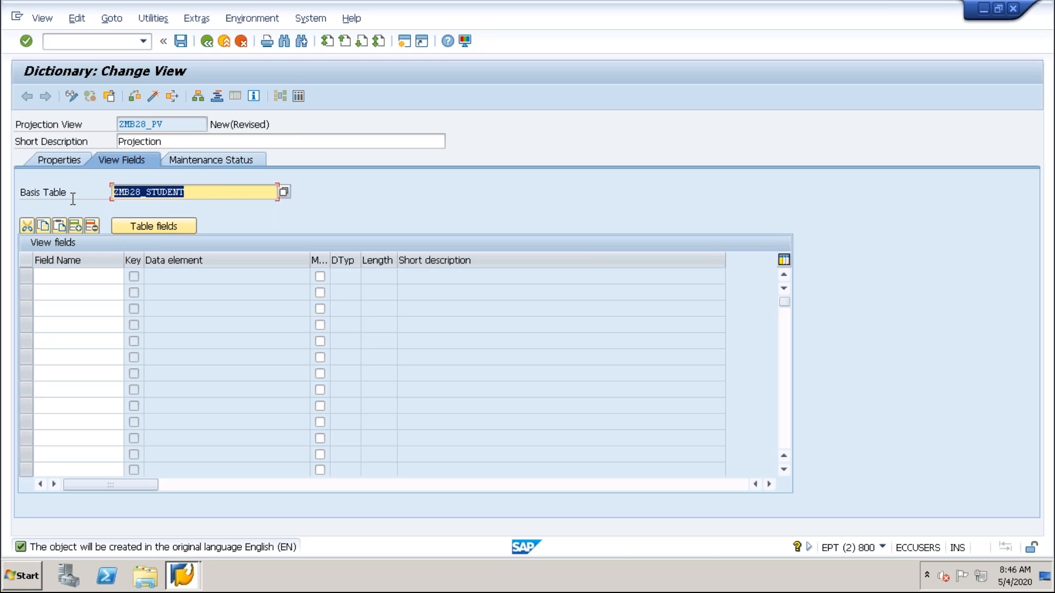
left_click_drag(226, 195, 113, 201)
key("Return")
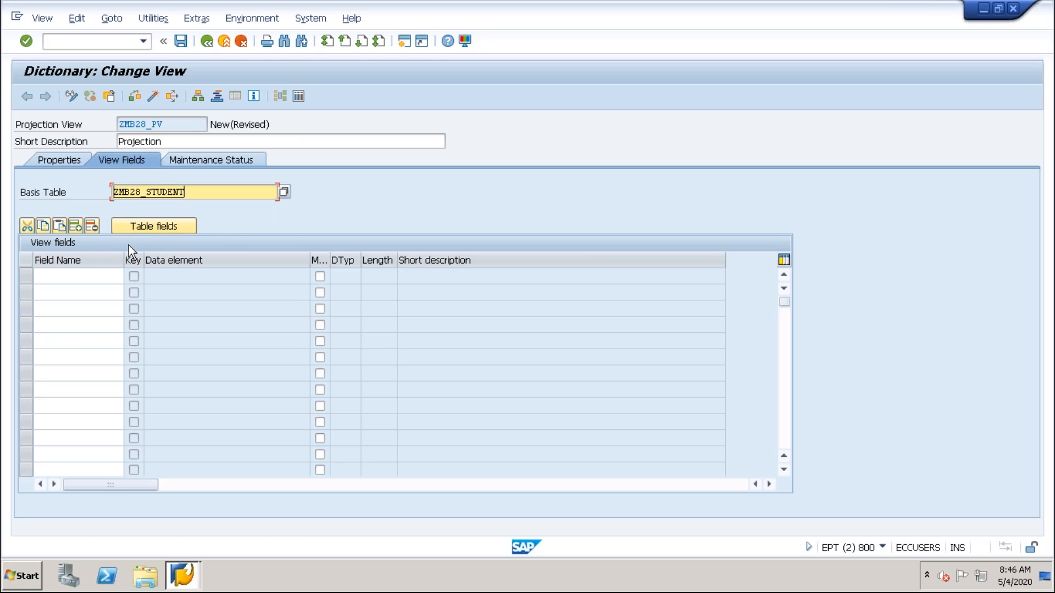
Add the table fields STUD_ID, STDENT_F_NAME and GENDER from ZMB28_STUDENT to the view fields.
left_click(146, 226)
left_click_drag(241, 145, 498, 101)
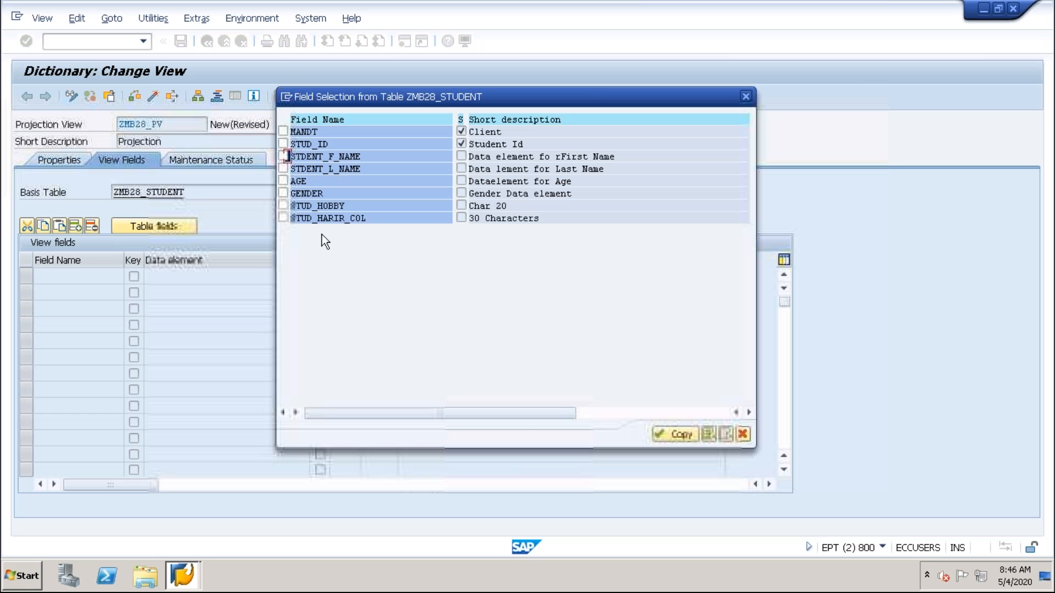
left_click(283, 144)
left_click(283, 156)
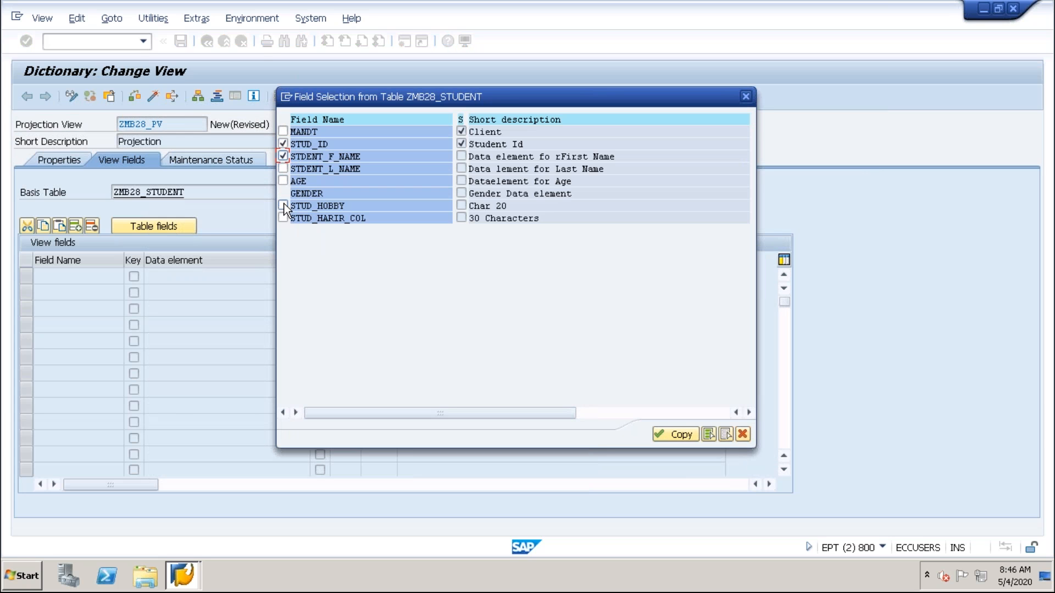
left_click(283, 193)
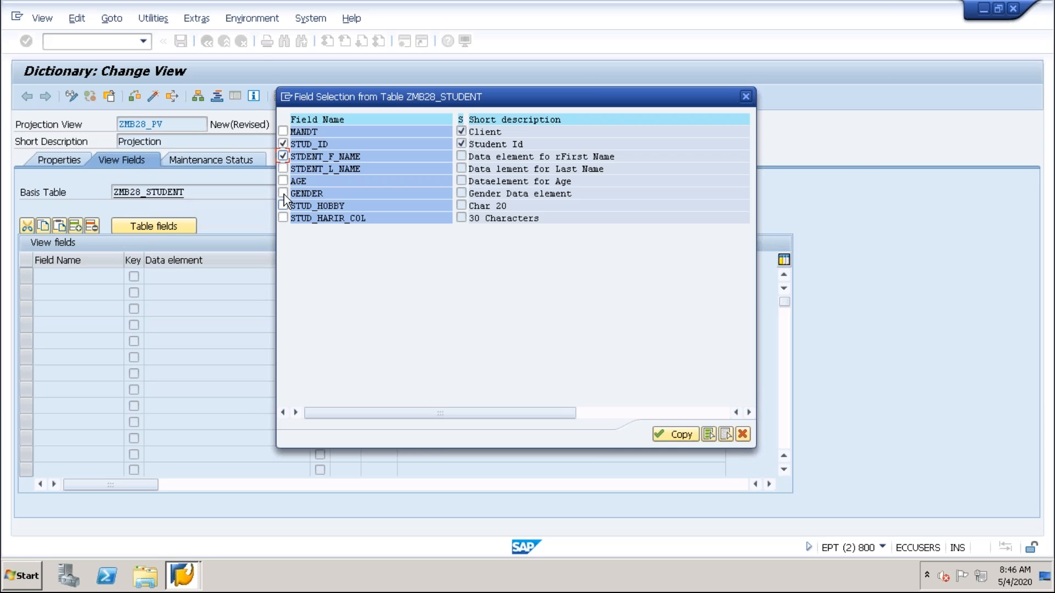
left_click(675, 434)
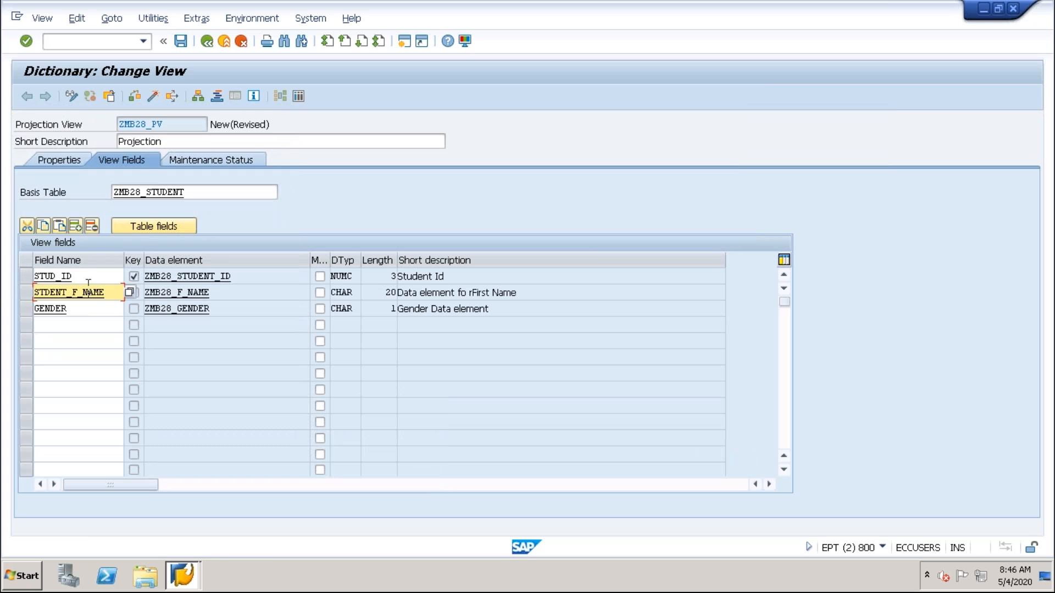
left_click(76, 306)
left_click(78, 292)
left_click(74, 277)
left_click(70, 309)
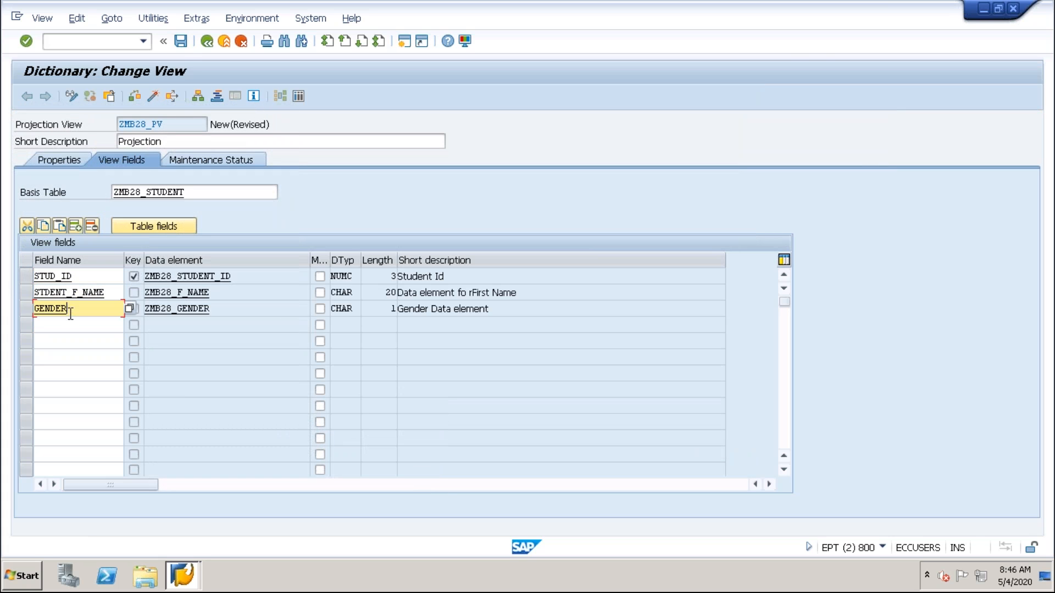
left_click(67, 324)
Save ZMB28_PV as a local object and activate it without displaying the activation log.
left_click(180, 41)
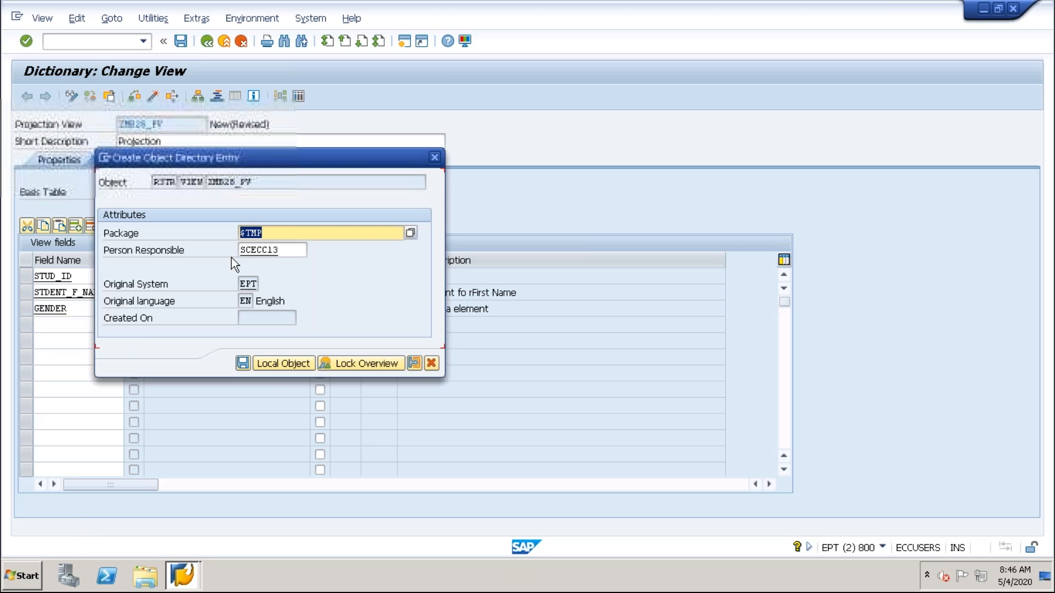
left_click(268, 365)
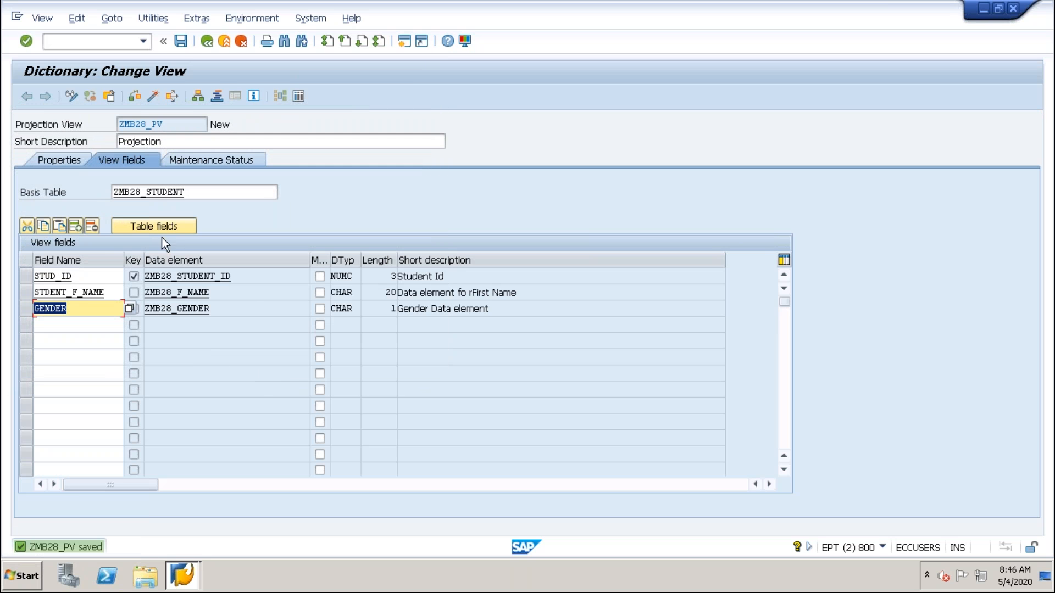
left_click(155, 97)
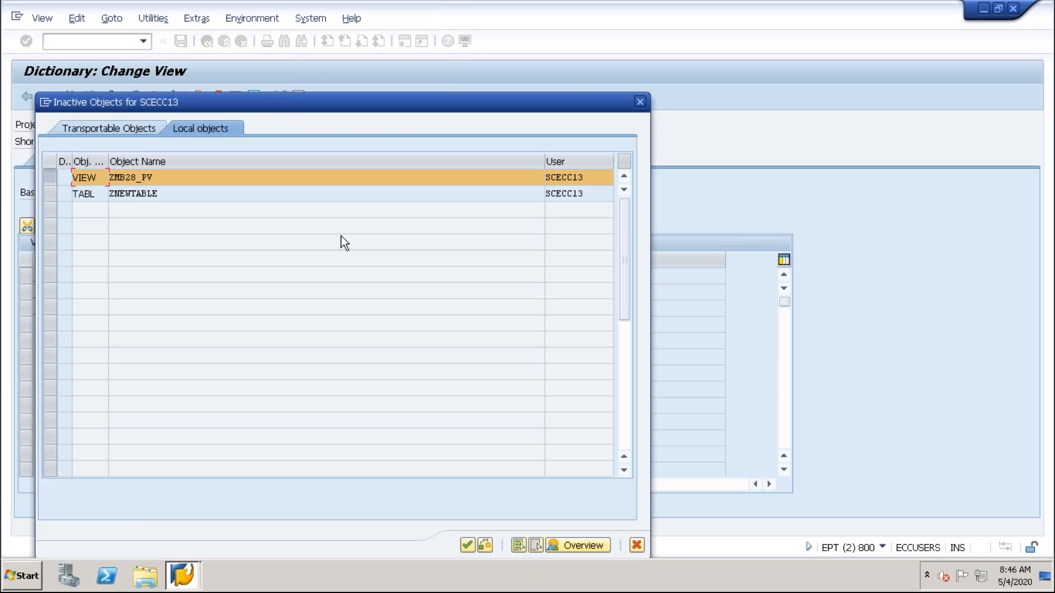
key("Return")
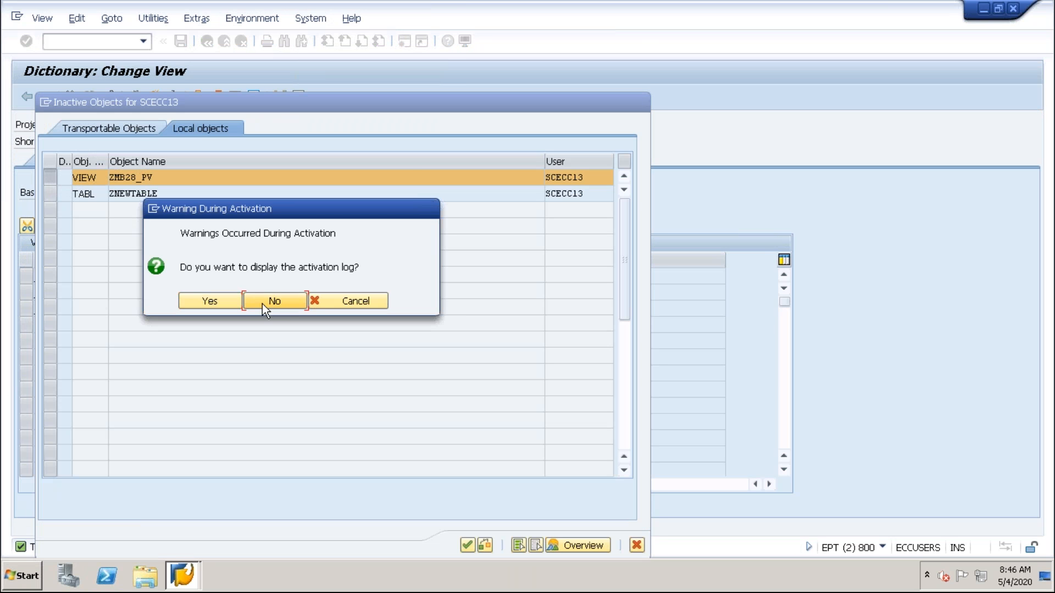
left_click(263, 305)
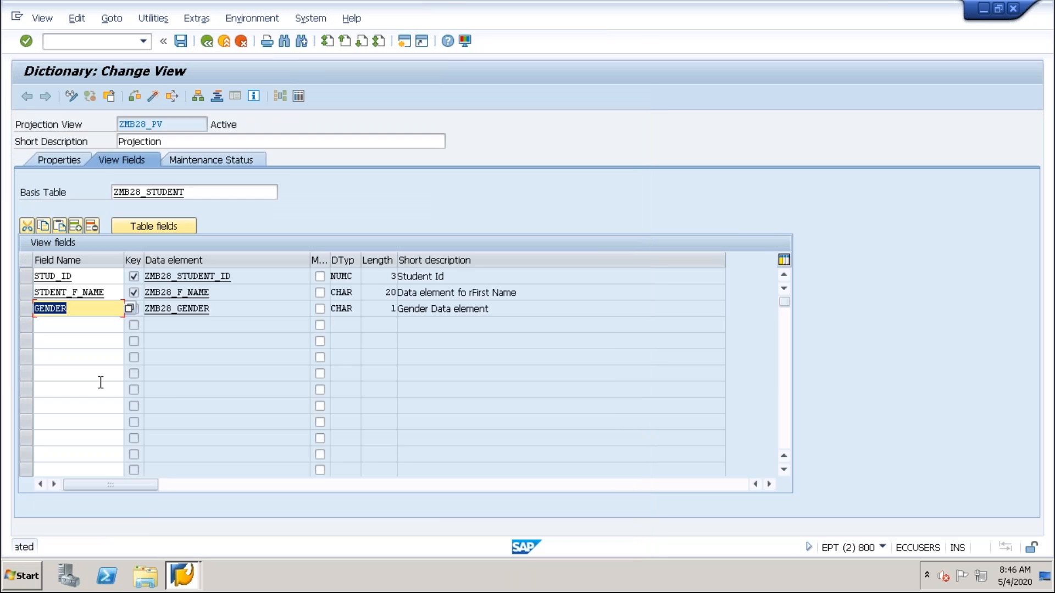
Open the data selection screen of ZMB28_PV, return to the definition and review the view's name and short description.
left_click(298, 97)
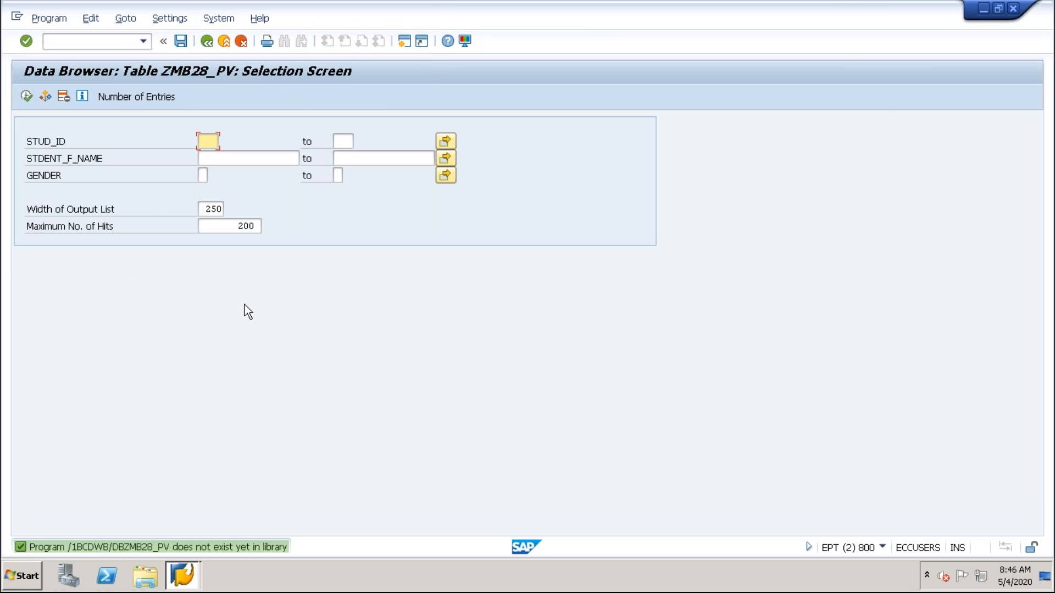
left_click(209, 47)
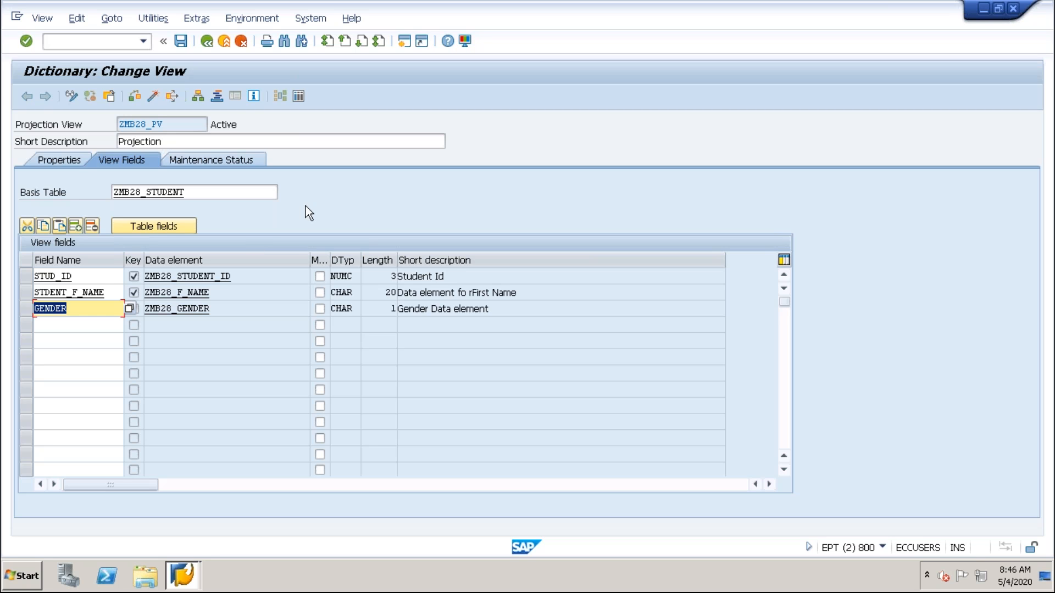
left_click_drag(174, 145, 102, 141)
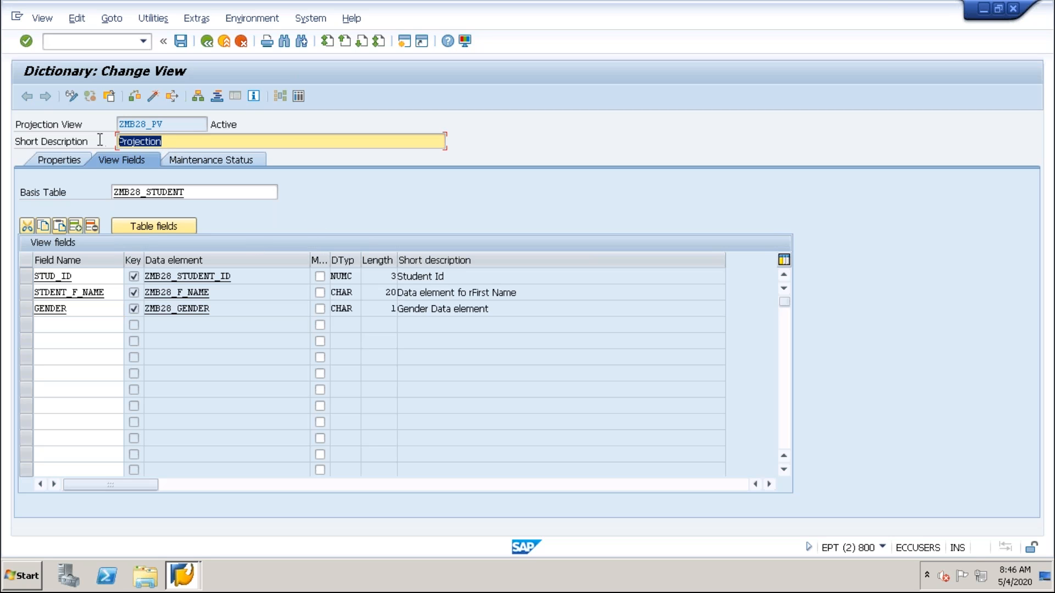
left_click_drag(177, 126, 85, 122)
left_click_drag(172, 144, 72, 137)
left_click_drag(171, 128, 106, 138)
left_click_drag(170, 127, 87, 123)
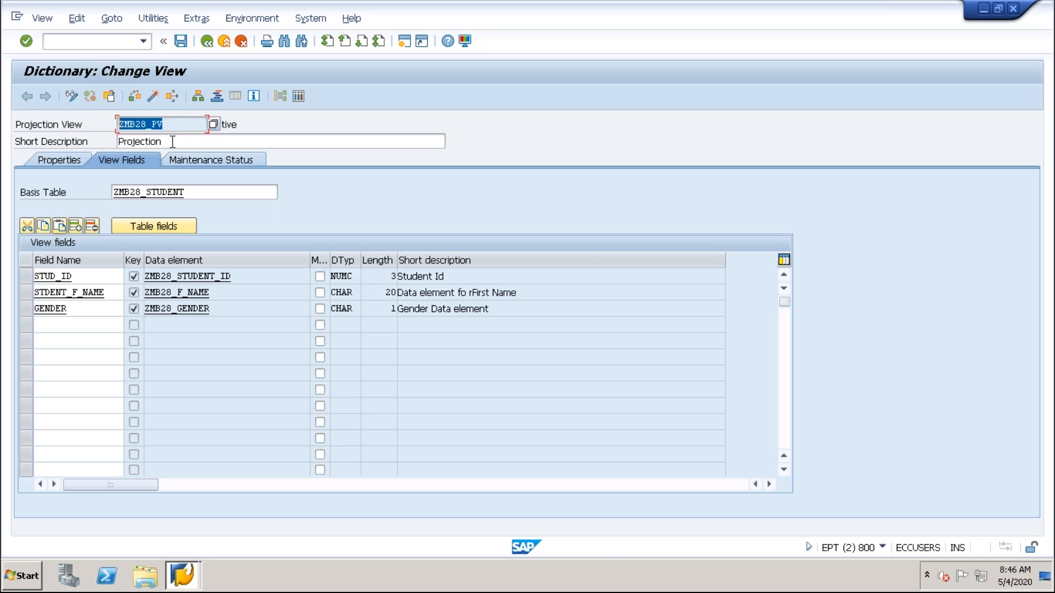
left_click_drag(181, 128, 148, 127)
Examine the projection view's fields STUD_ID, STDENT_F_NAME and GENDER together with the view name.
left_click(103, 294)
left_click(88, 311)
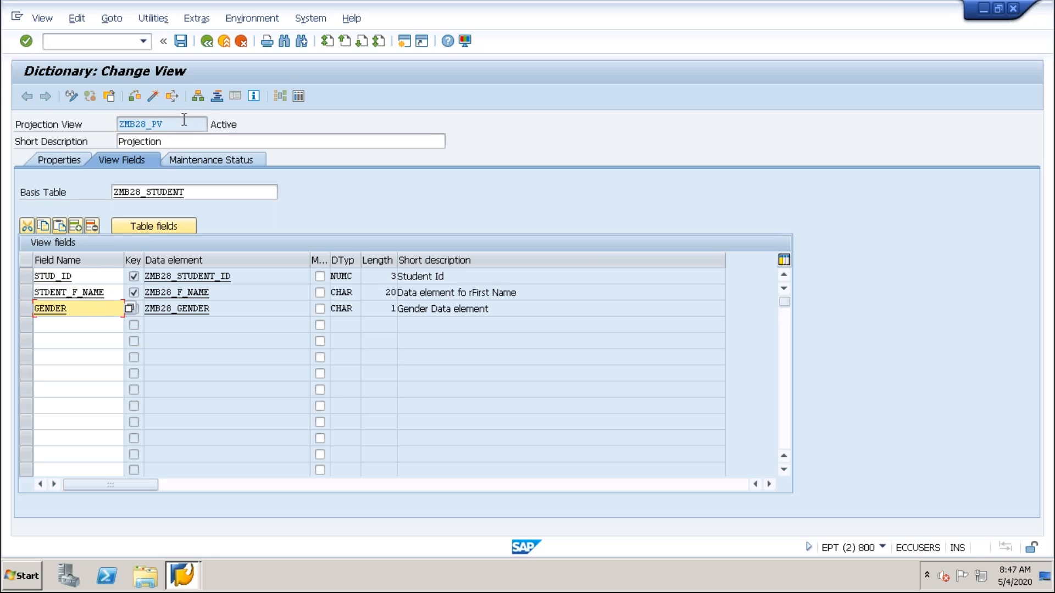
left_click_drag(184, 125, 95, 125)
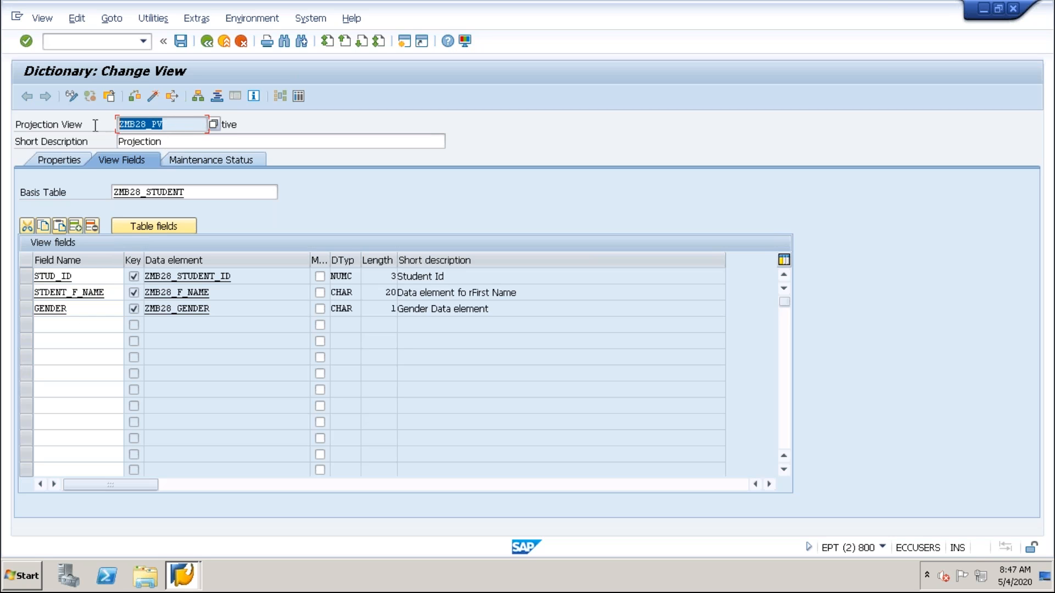
left_click(91, 279)
left_click(106, 294)
left_click(83, 310)
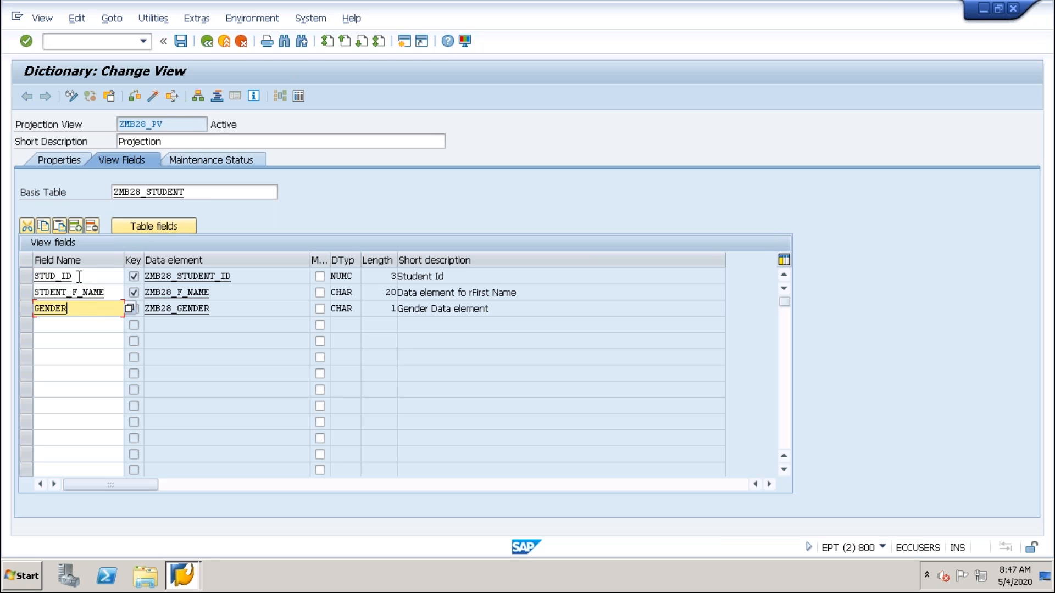
left_click(81, 278)
left_click(110, 294)
left_click(74, 309)
left_click(77, 277)
left_click(114, 295)
left_click(87, 310)
left_click(79, 280)
left_click(108, 295)
left_click(83, 309)
left_click(81, 278)
left_click(91, 319)
left_click(84, 311)
left_click(105, 294)
left_click(72, 273)
left_click_drag(179, 125, 110, 127)
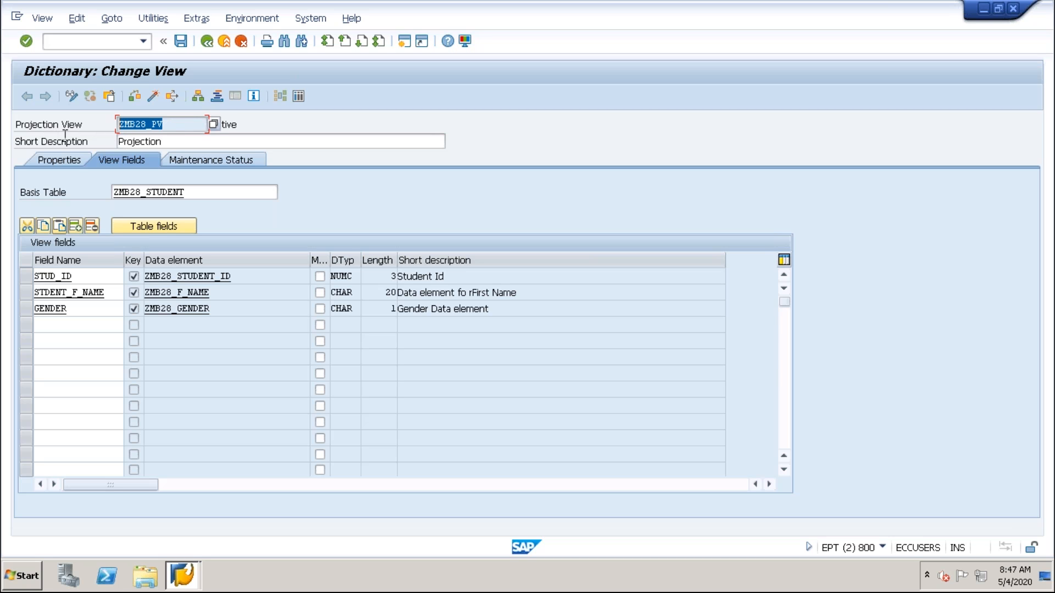
Activate ZMB28_PV again without displaying the log, and check all of its entries before returning to the view definition.
left_click(158, 98)
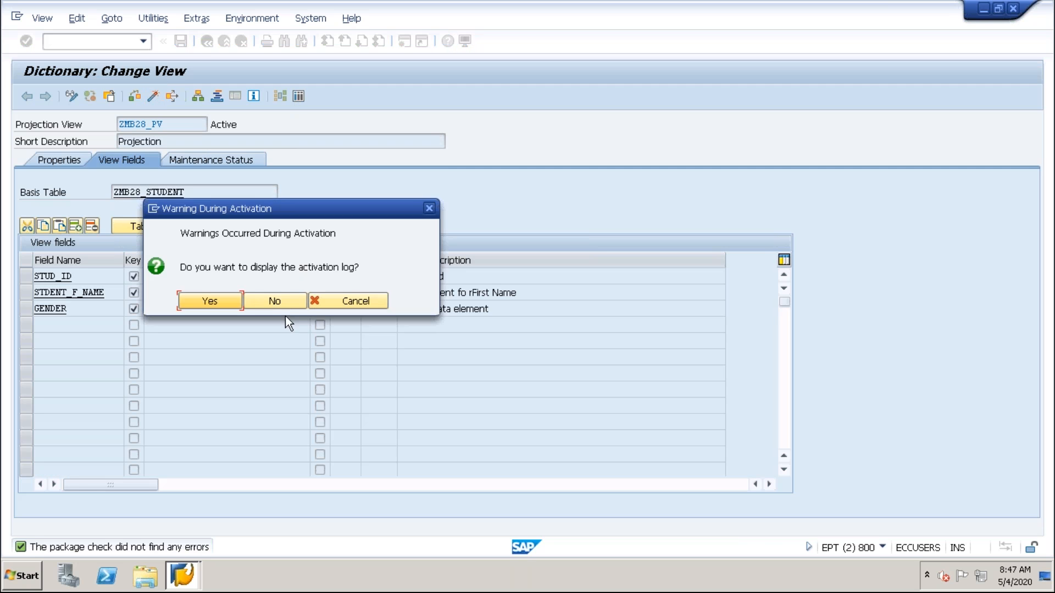
left_click(282, 302)
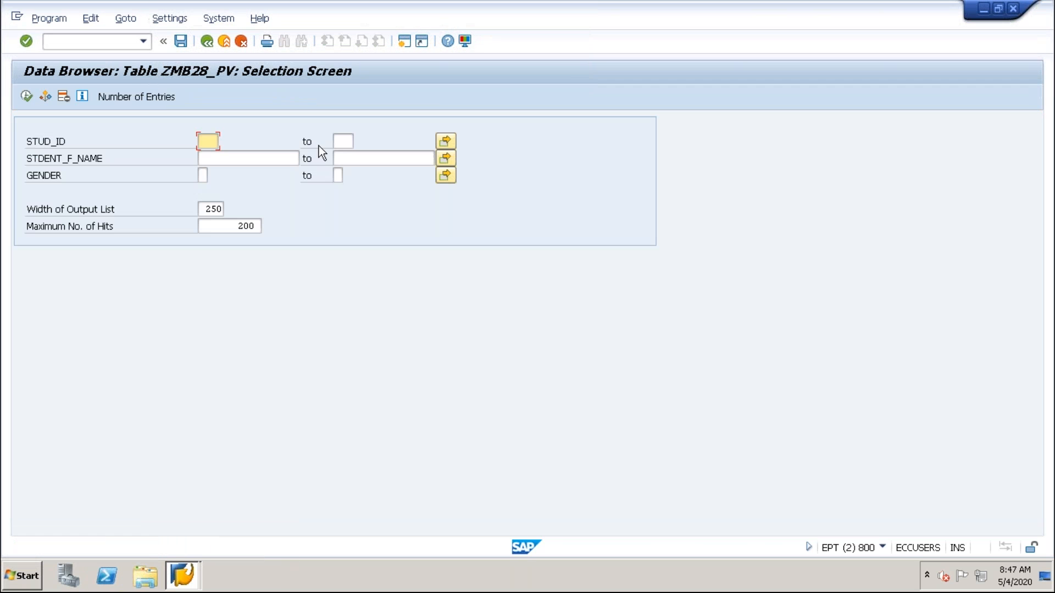
left_click(26, 98)
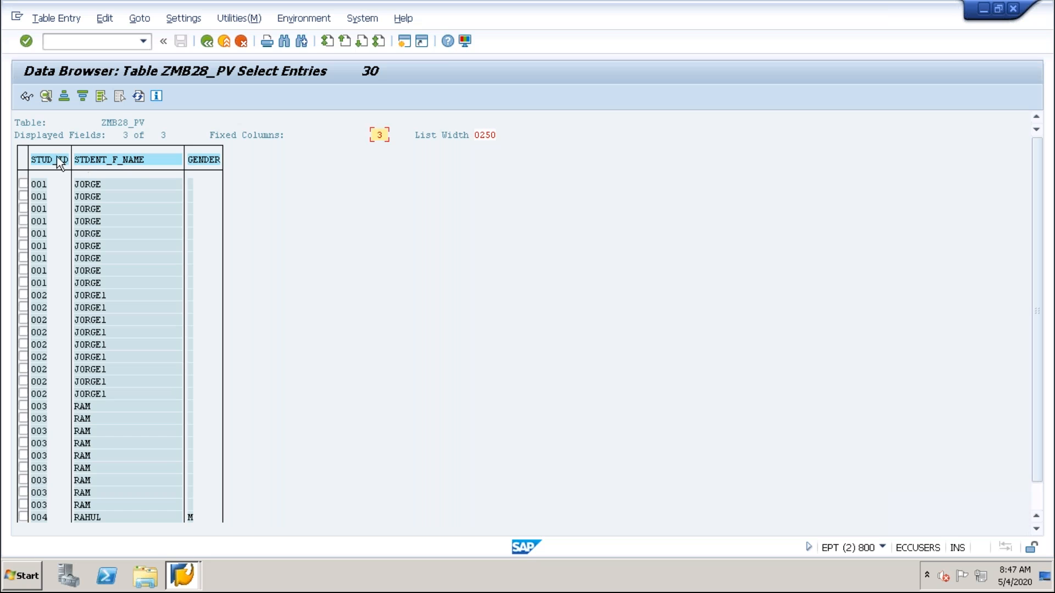
left_click(209, 44)
left_click(209, 41)
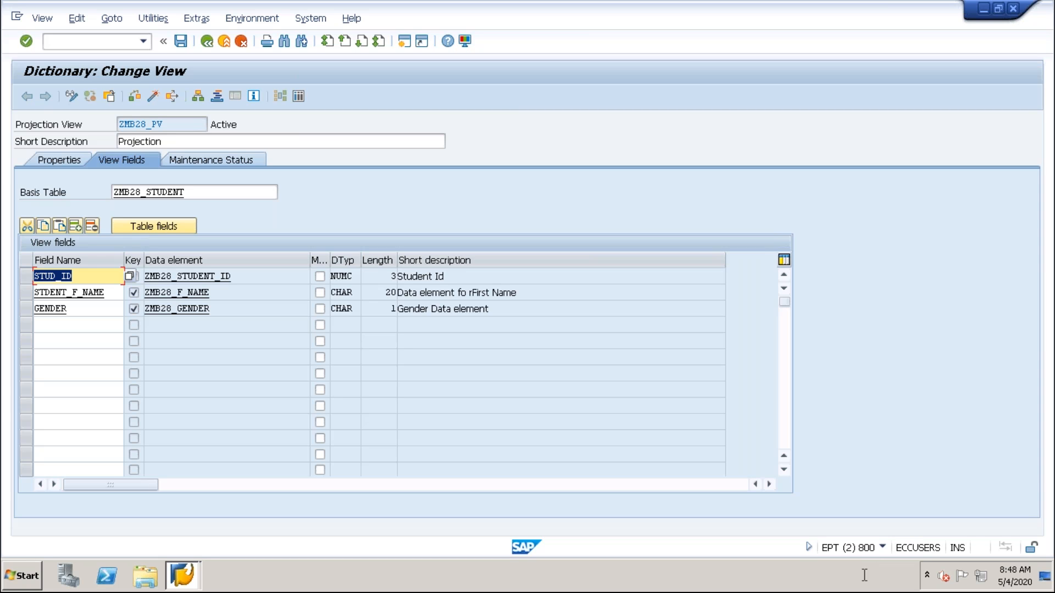
left_click(220, 310)
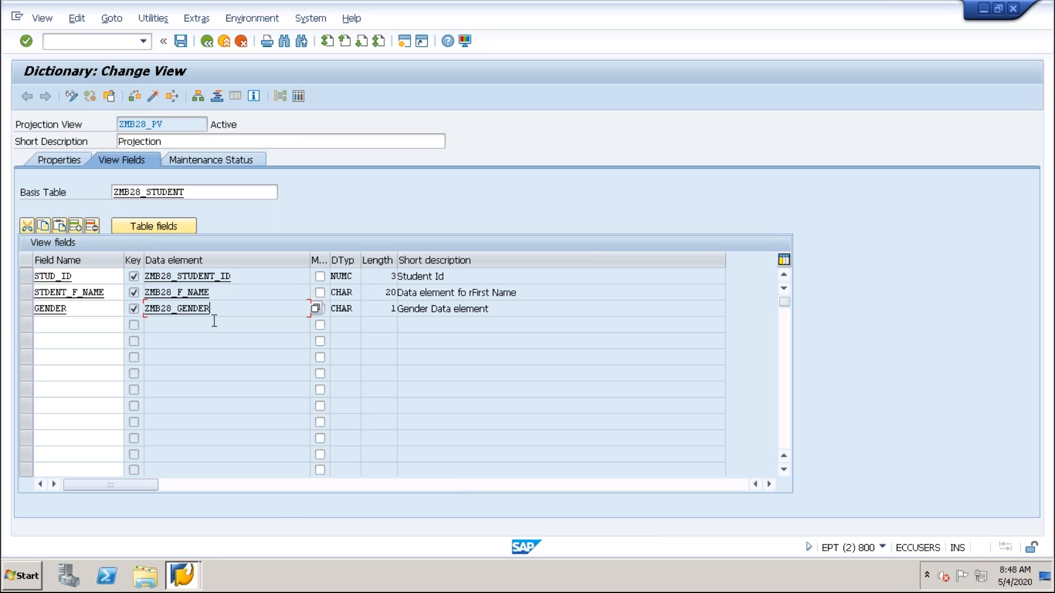
mouse_move(728, 1)
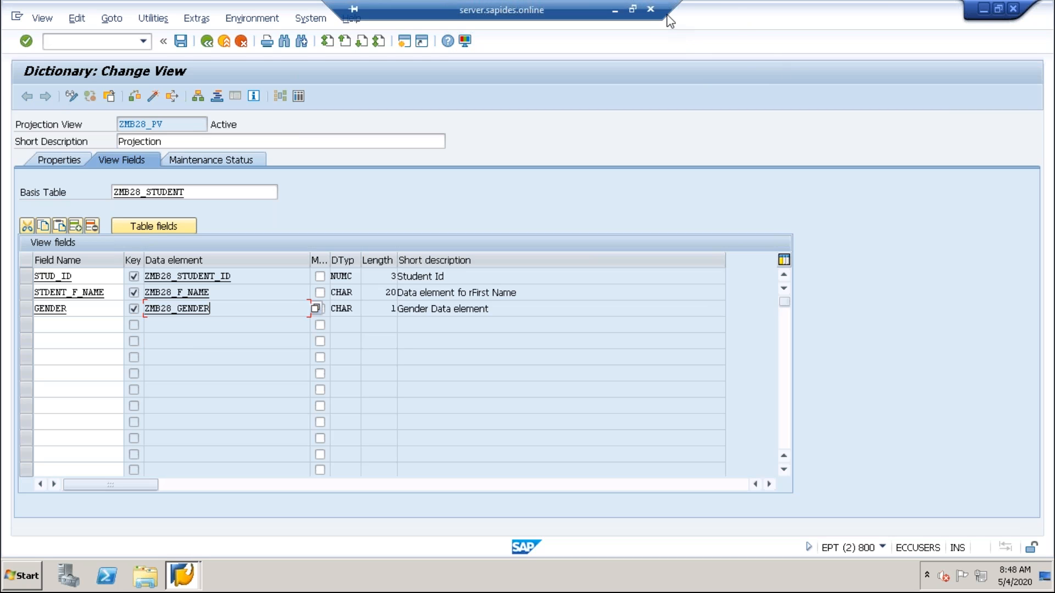